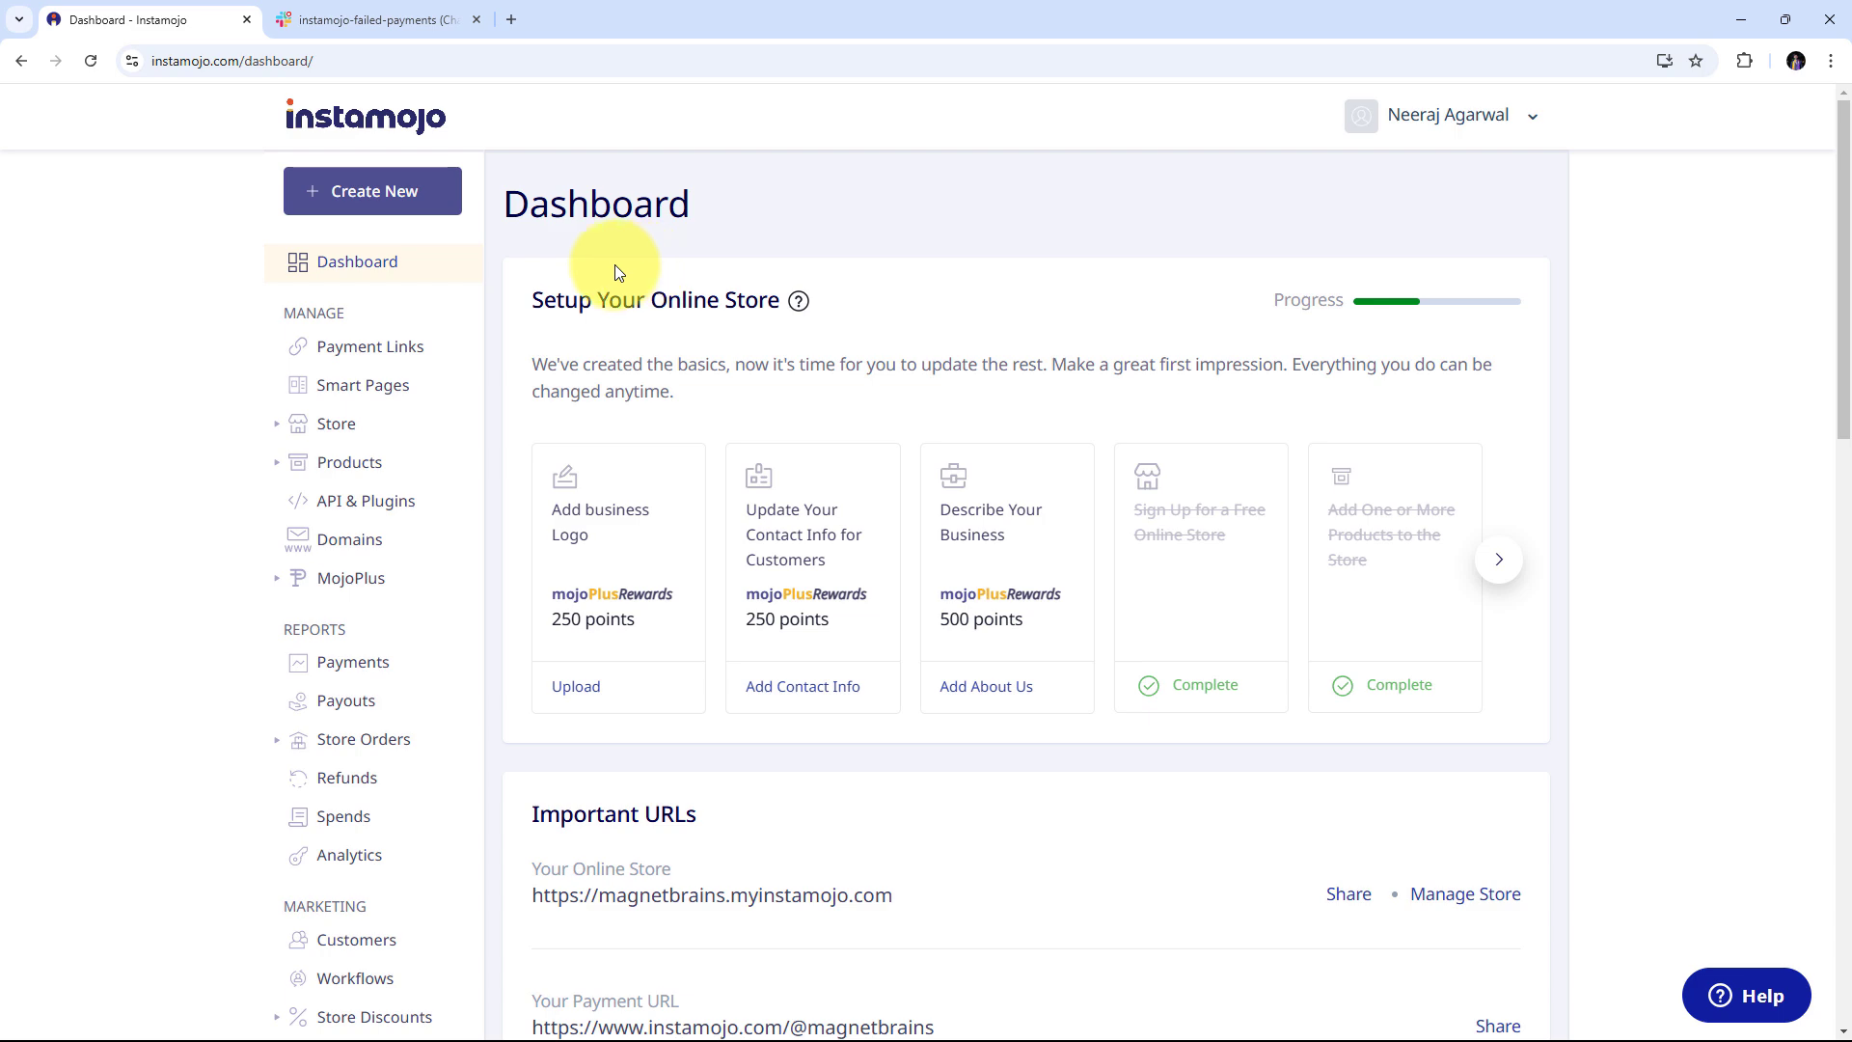
Show the empty #instamojo-failed-payments Slack channel, comparing it with the Instamojo dashboard
{"action": "left_click", "coordinate": [381, 16]}
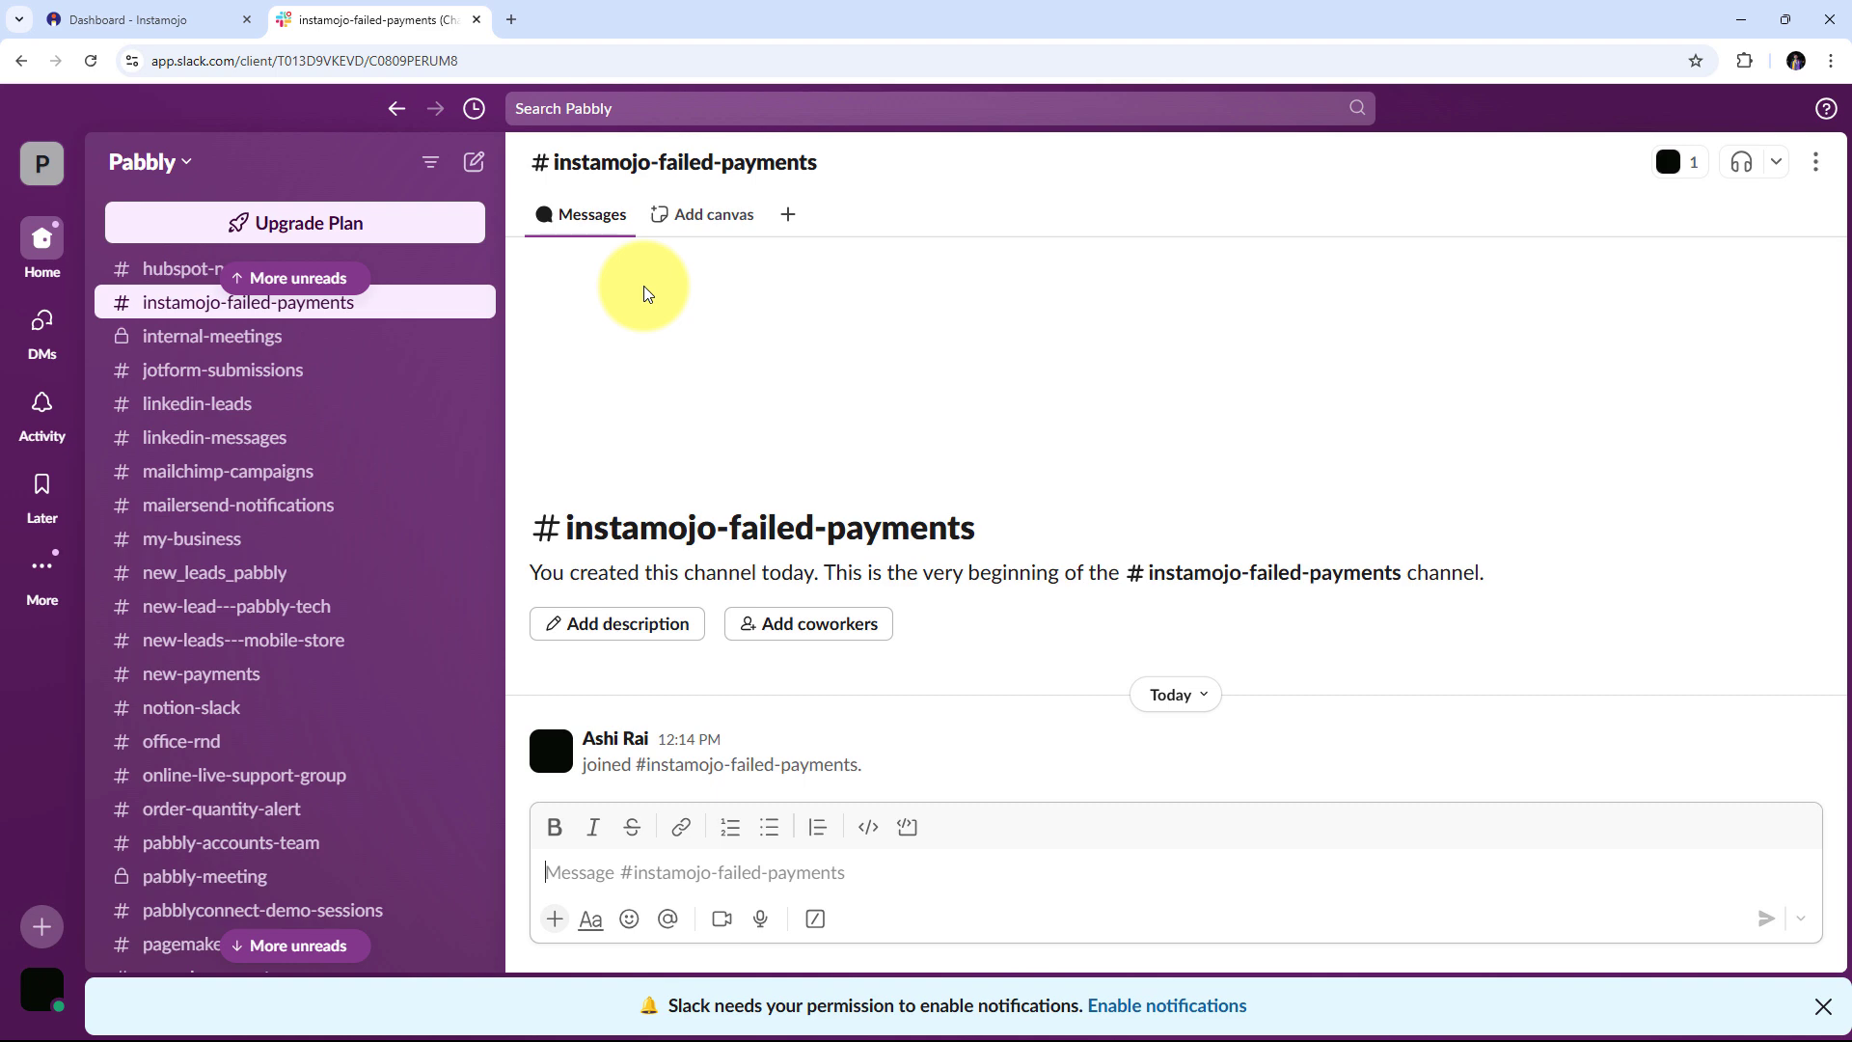
{"action": "left_click", "coordinate": [222, 19]}
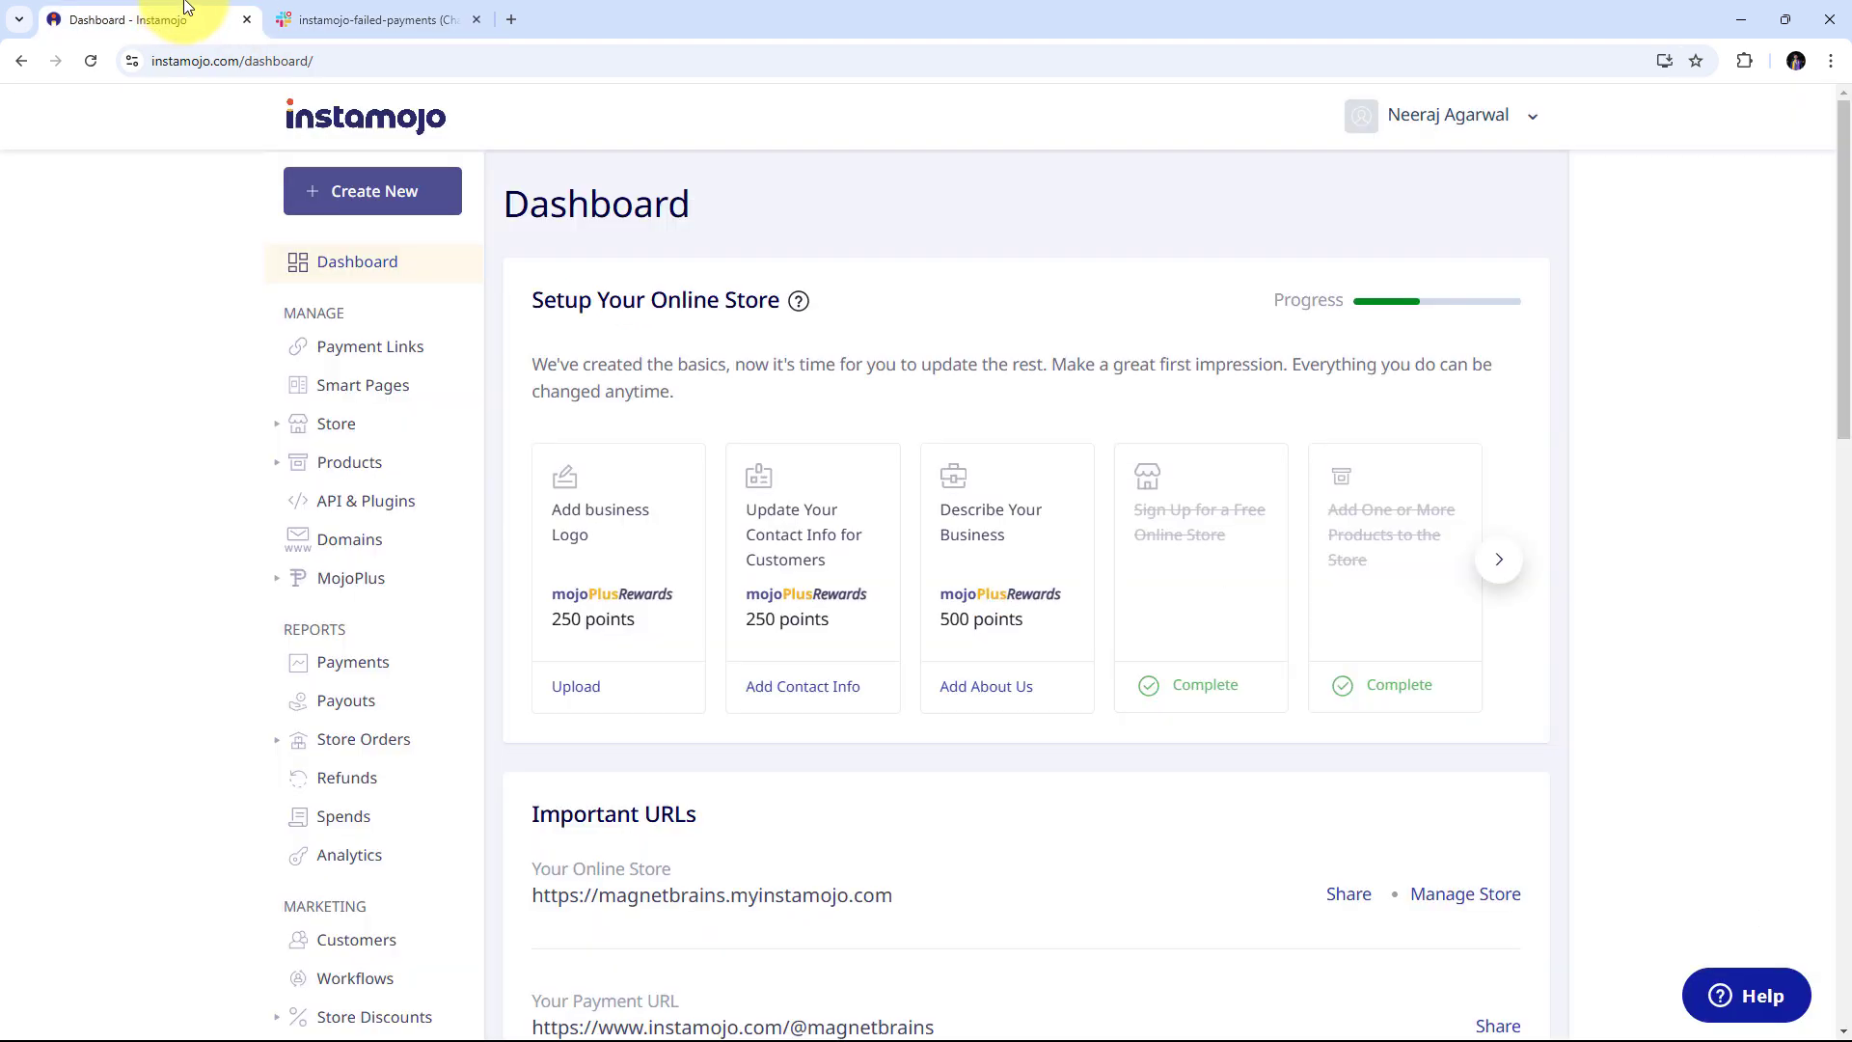
{"action": "left_click", "coordinate": [324, 20]}
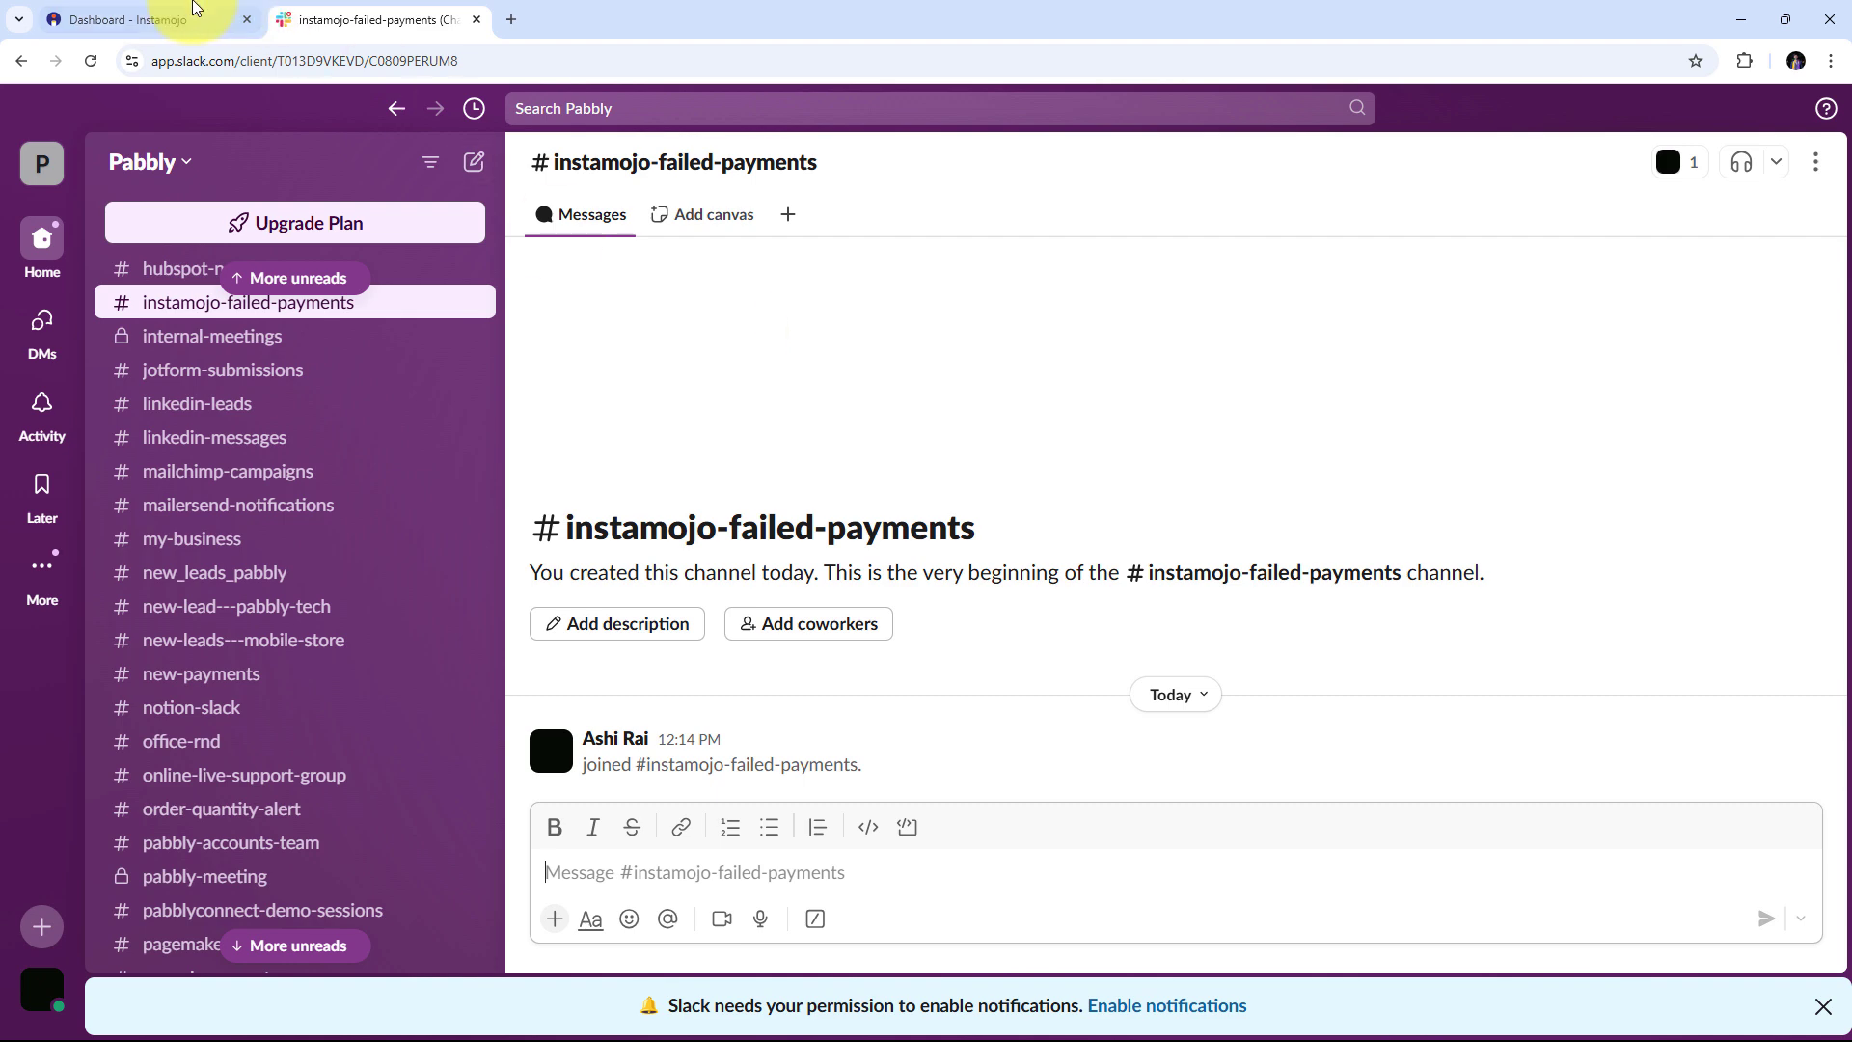
{"action": "left_click", "coordinate": [185, 10]}
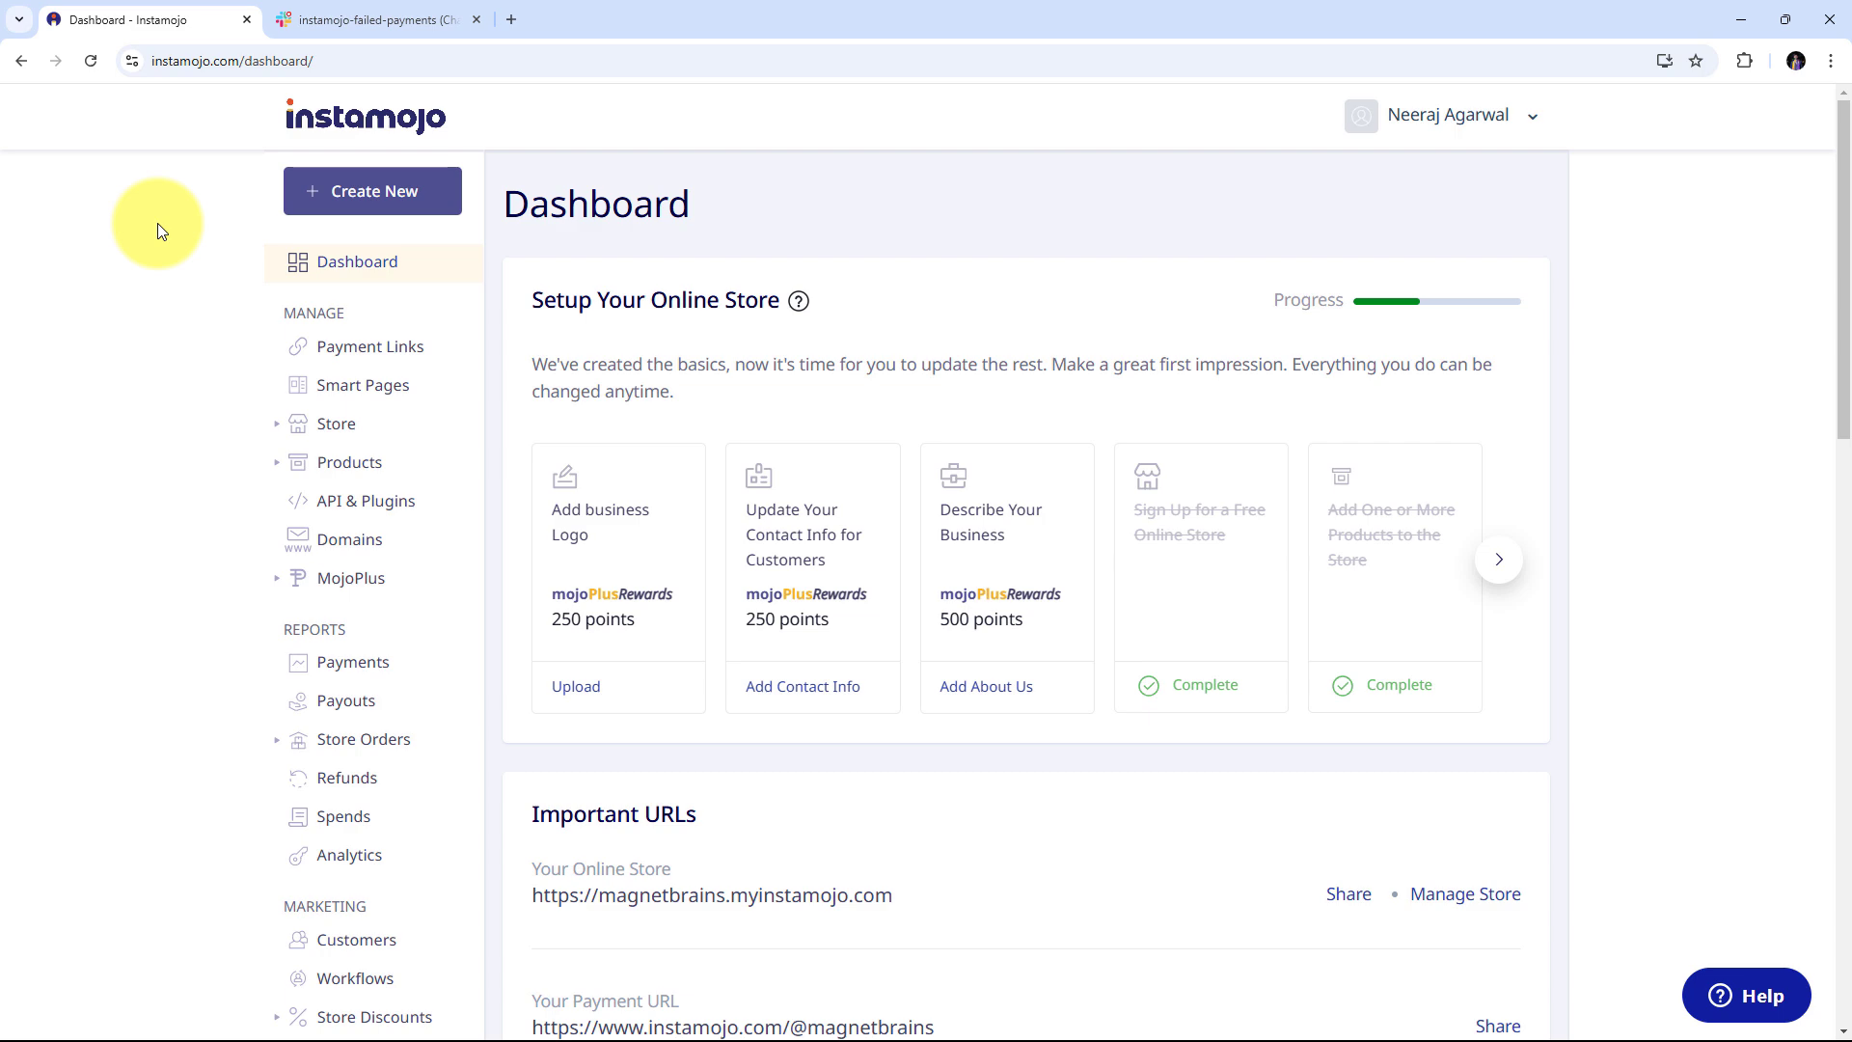
{"action": "left_click", "coordinate": [364, 17]}
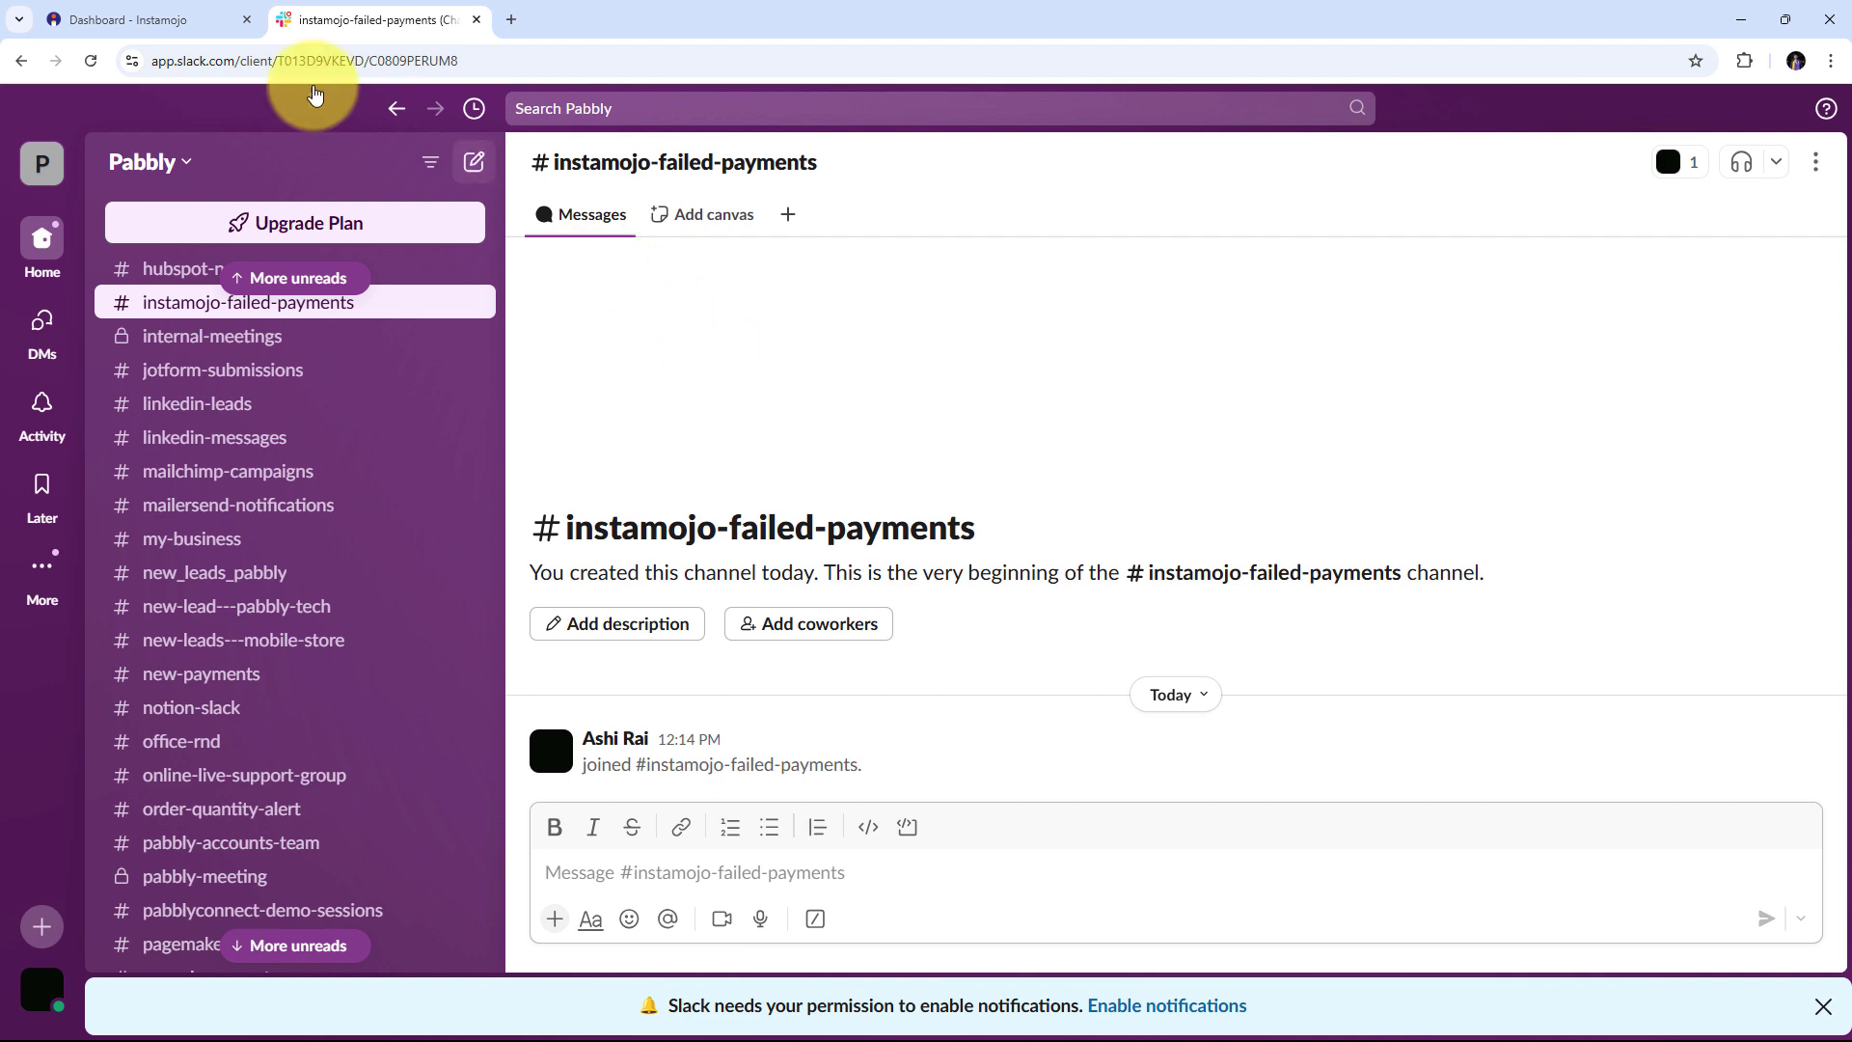
{"action": "left_click", "coordinate": [183, 14]}
{"action": "left_click", "coordinate": [328, 12]}
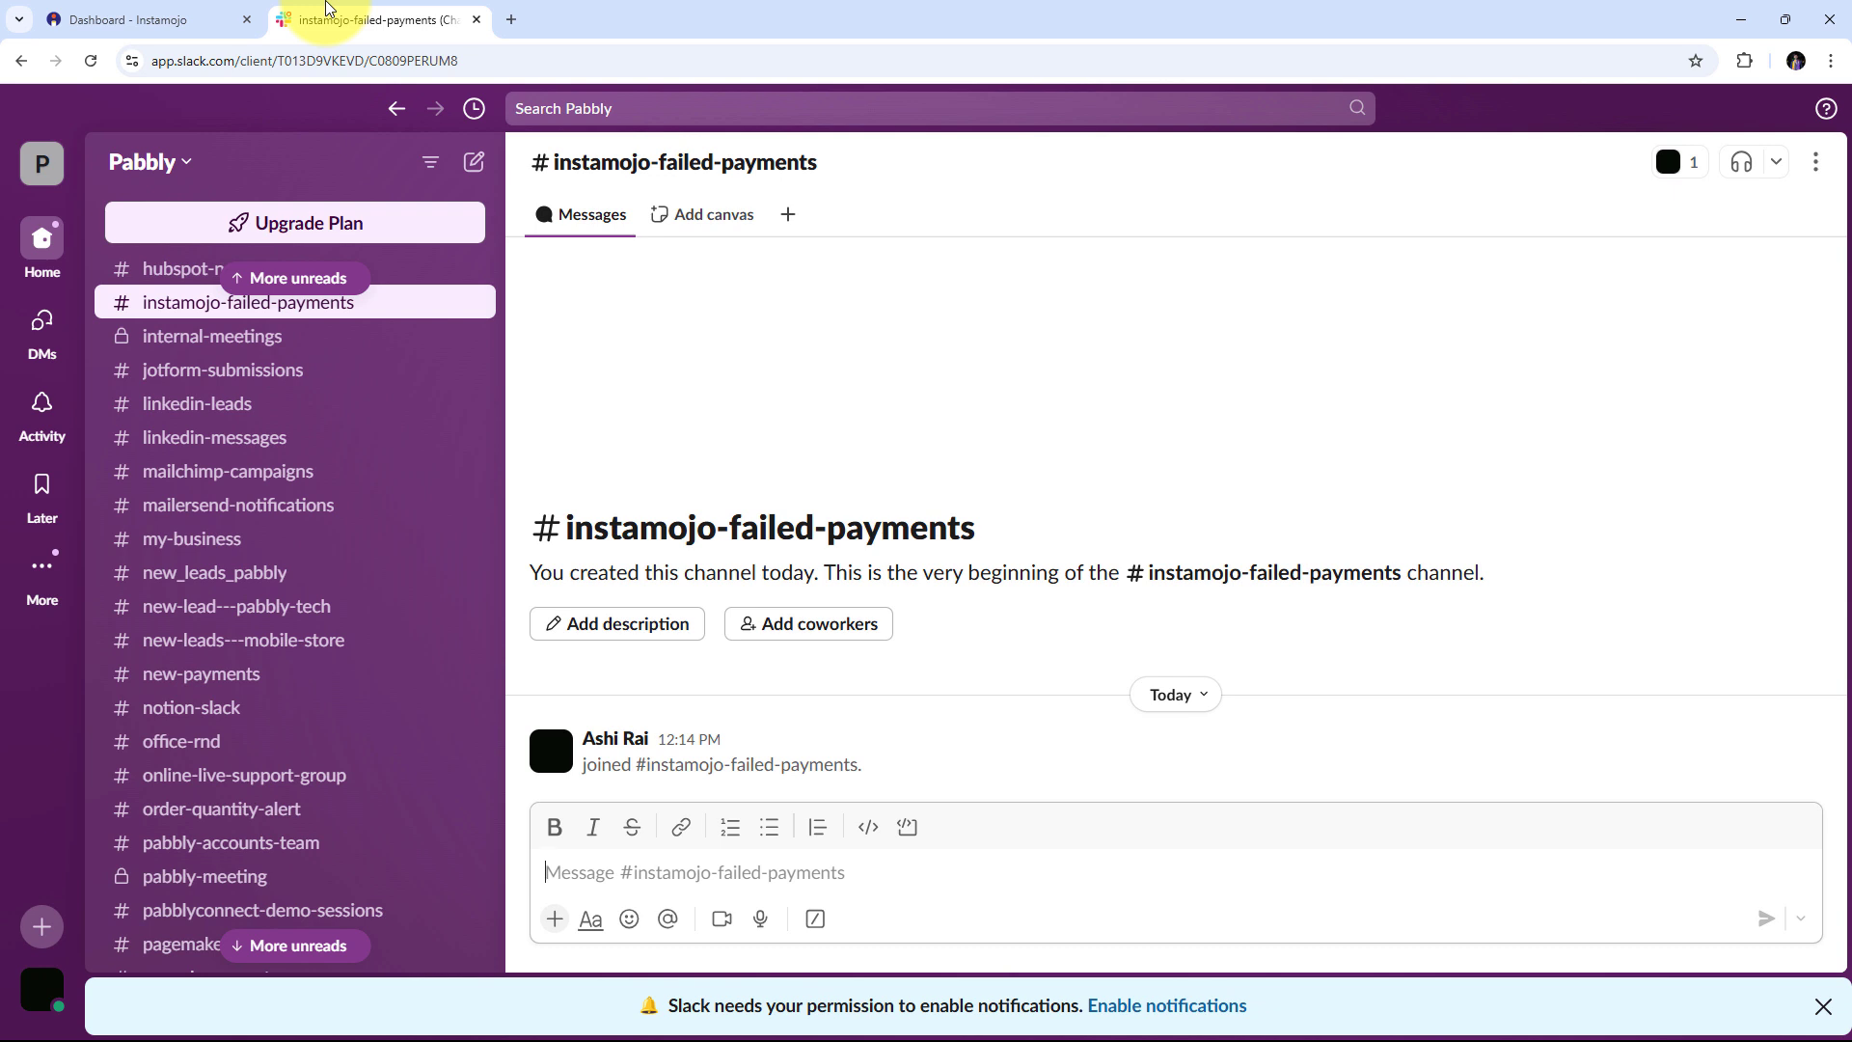
{"action": "left_click", "coordinate": [193, 19]}
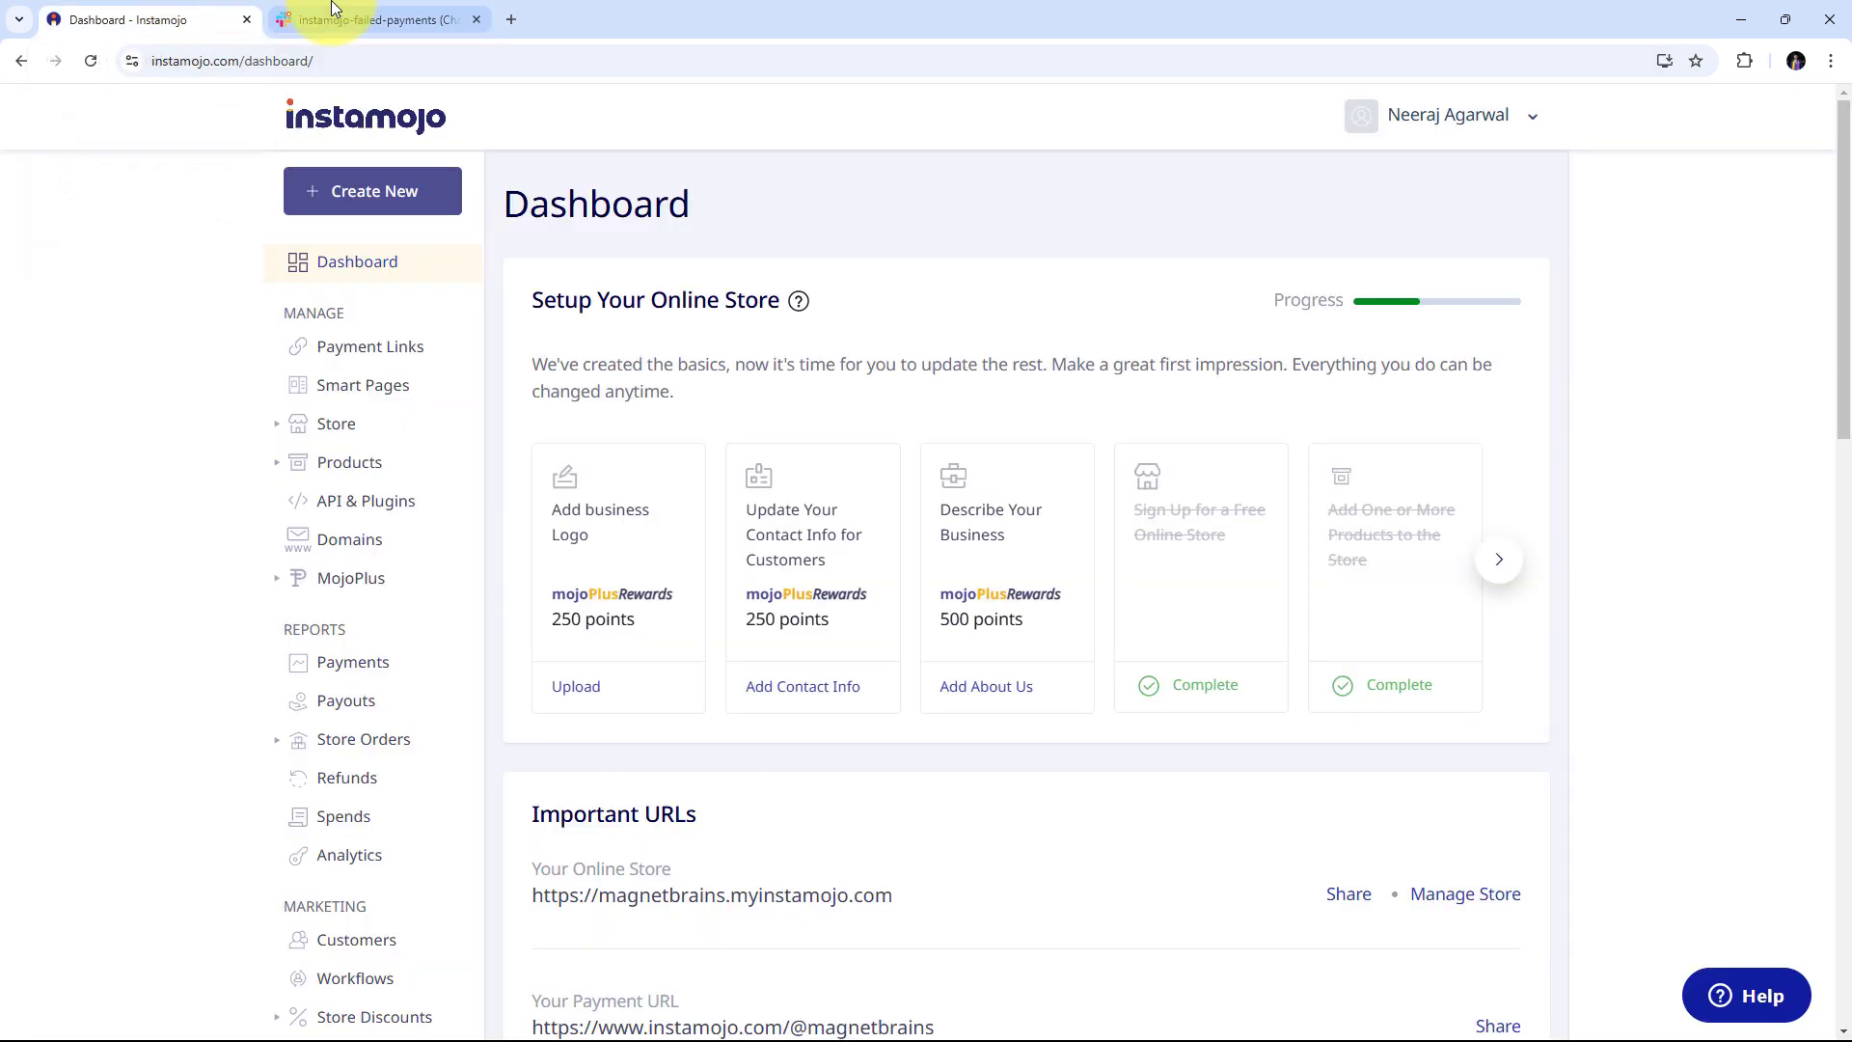
{"action": "left_click", "coordinate": [335, 19]}
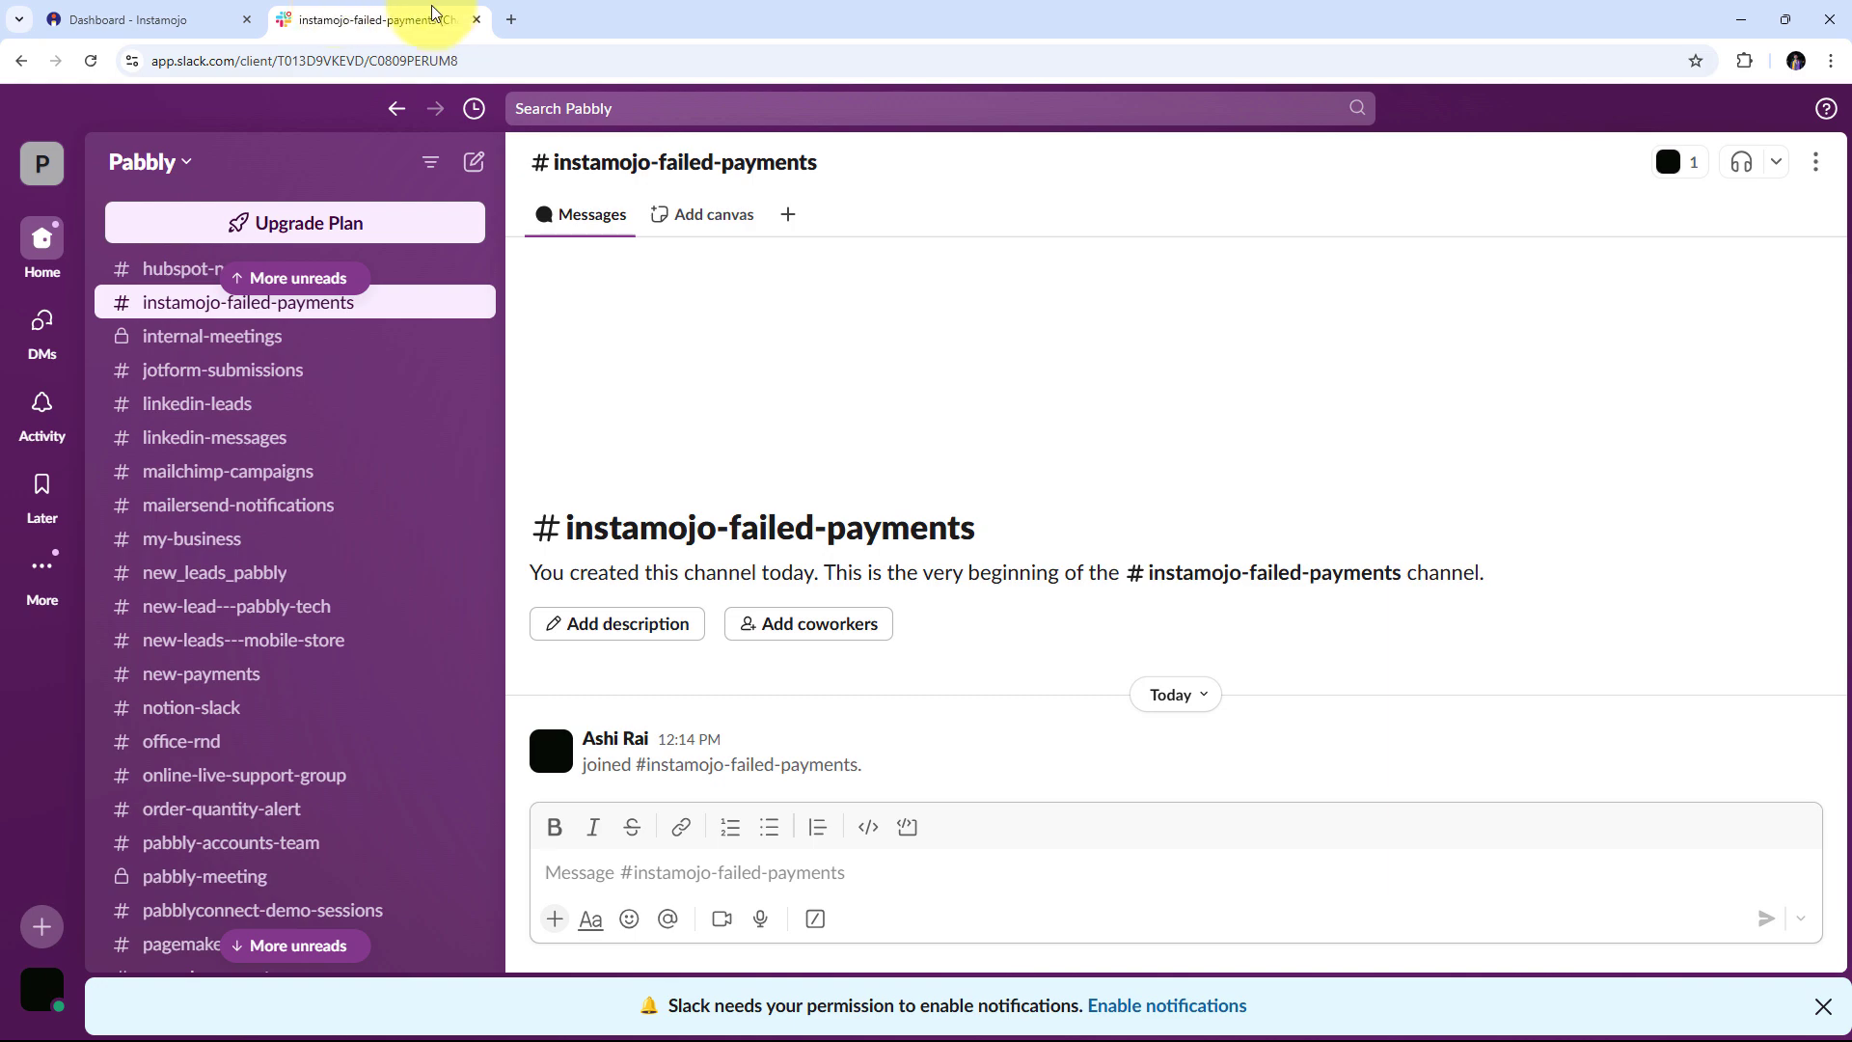
Load the Pabbly Connect homepage at pabbly.com/connect/inr/ in a new Chrome tab
{"action": "left_click", "coordinate": [517, 20]}
{"action": "type", "text": "pabbly.co"}
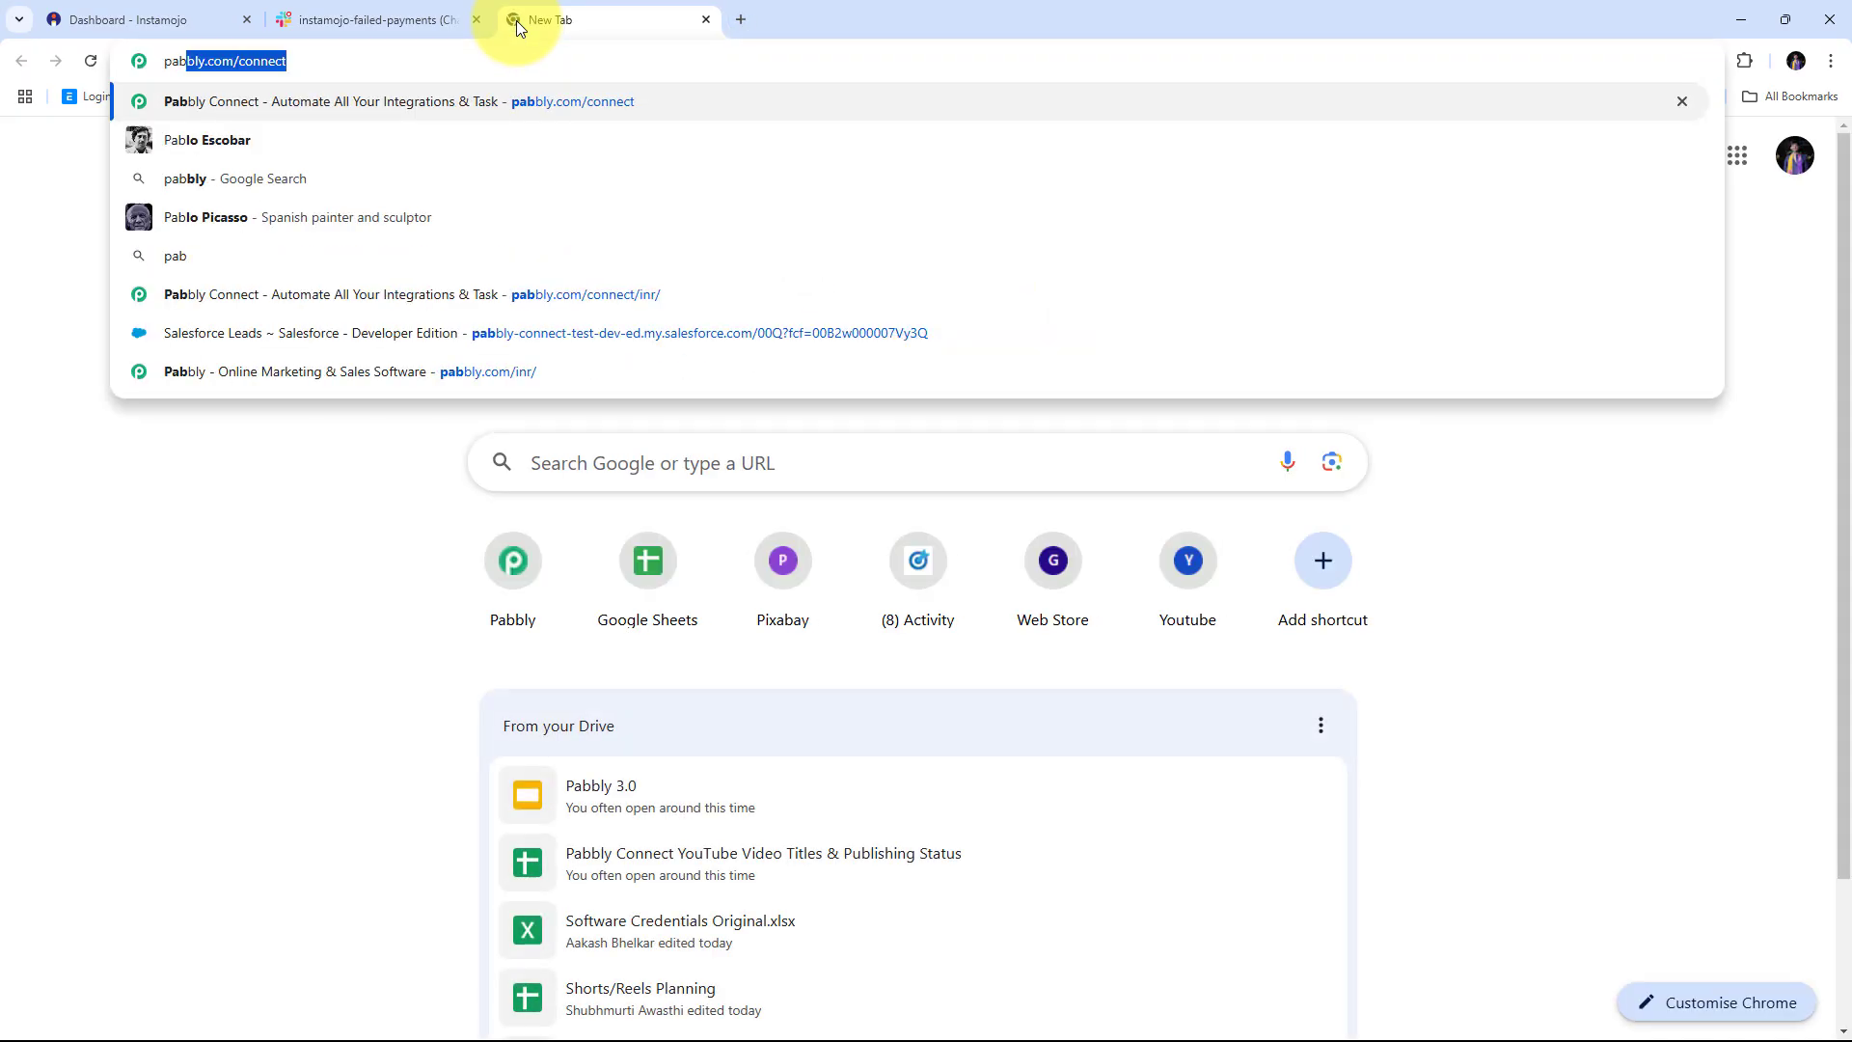
{"action": "type", "text": "m"}
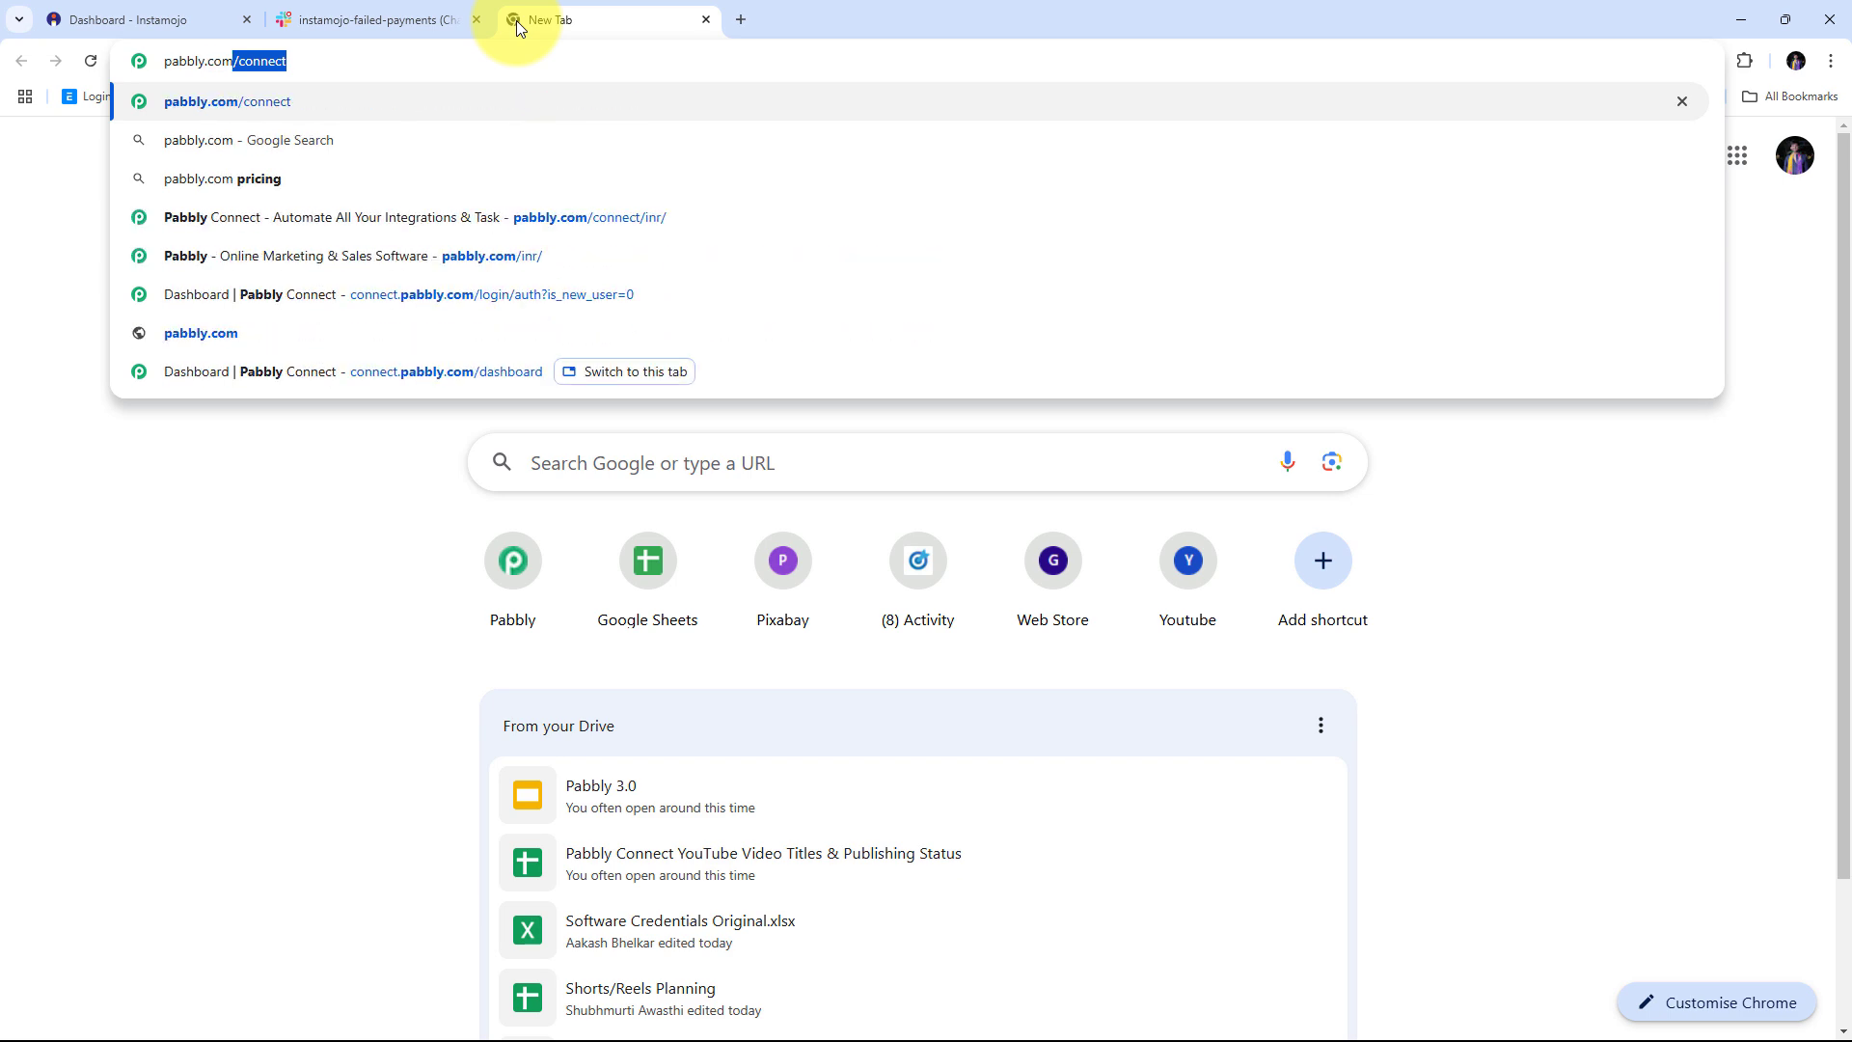
{"action": "type", "text": "/connec"}
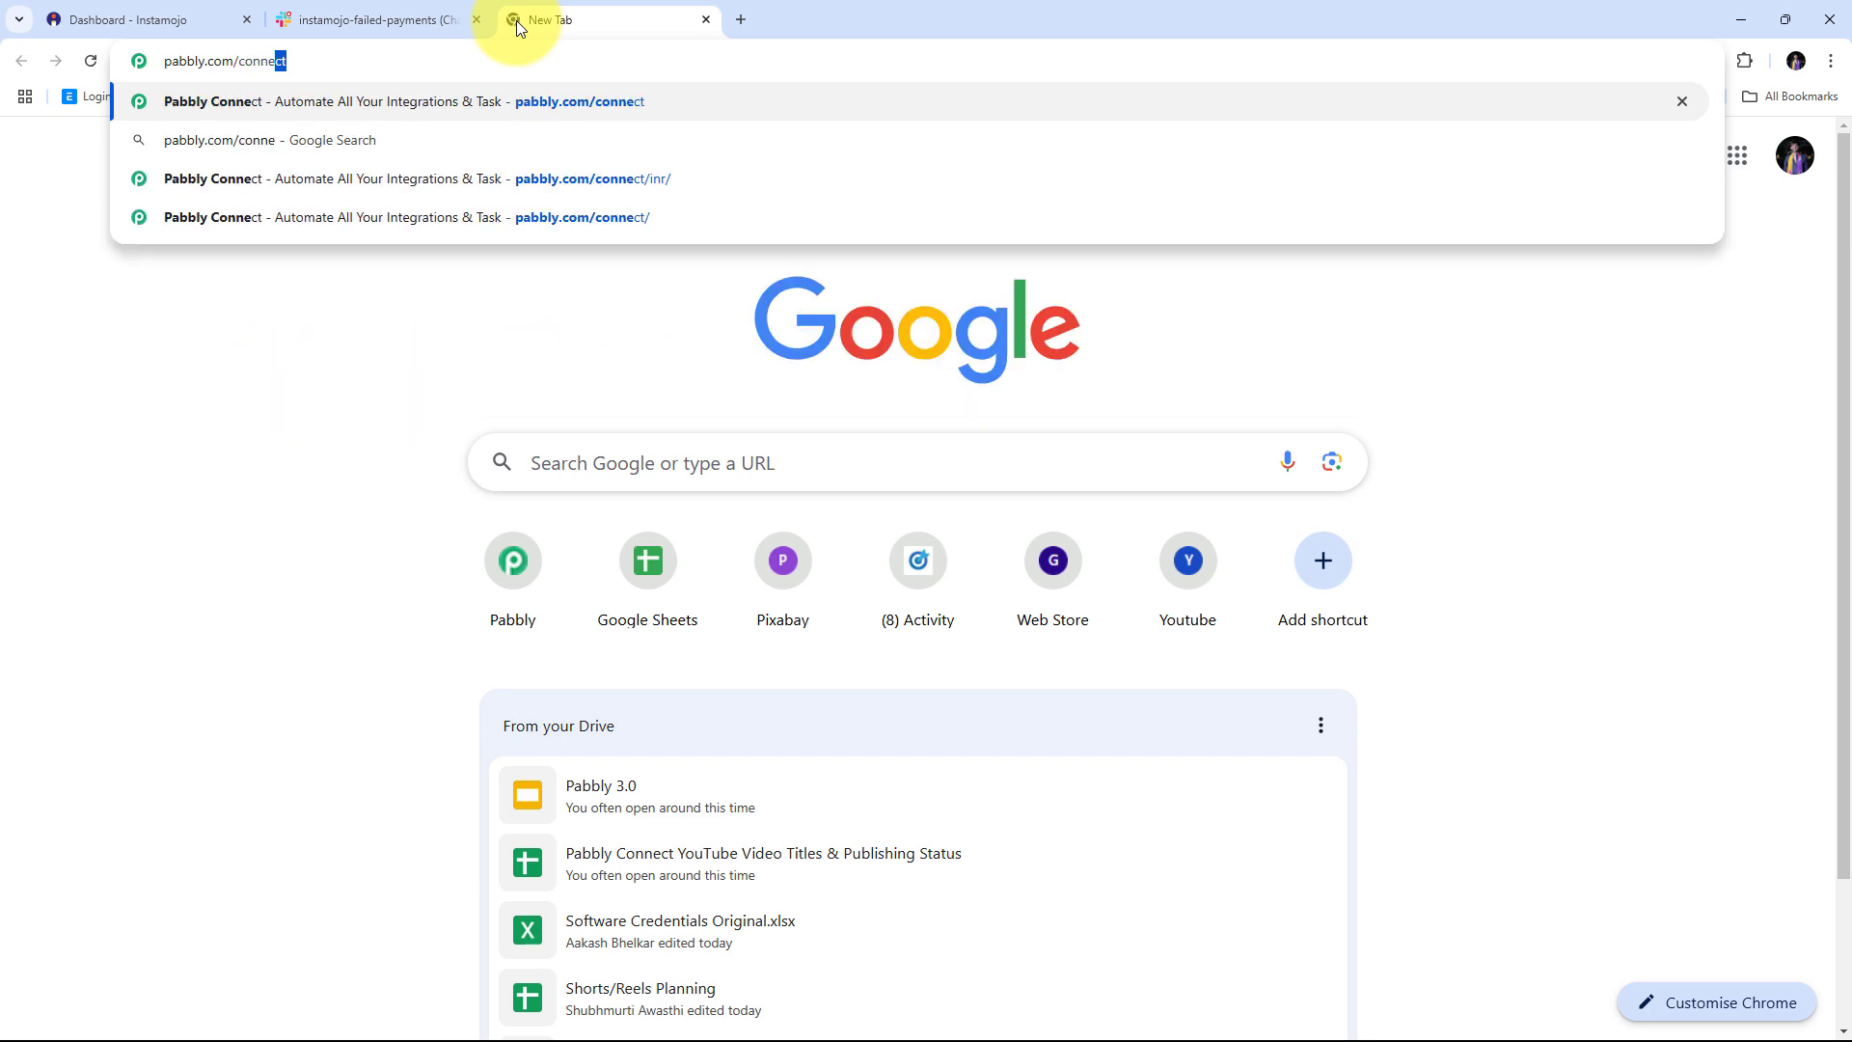
{"action": "key", "text": "Down"}
{"action": "key", "text": "Down"}
{"action": "key", "text": "Return"}
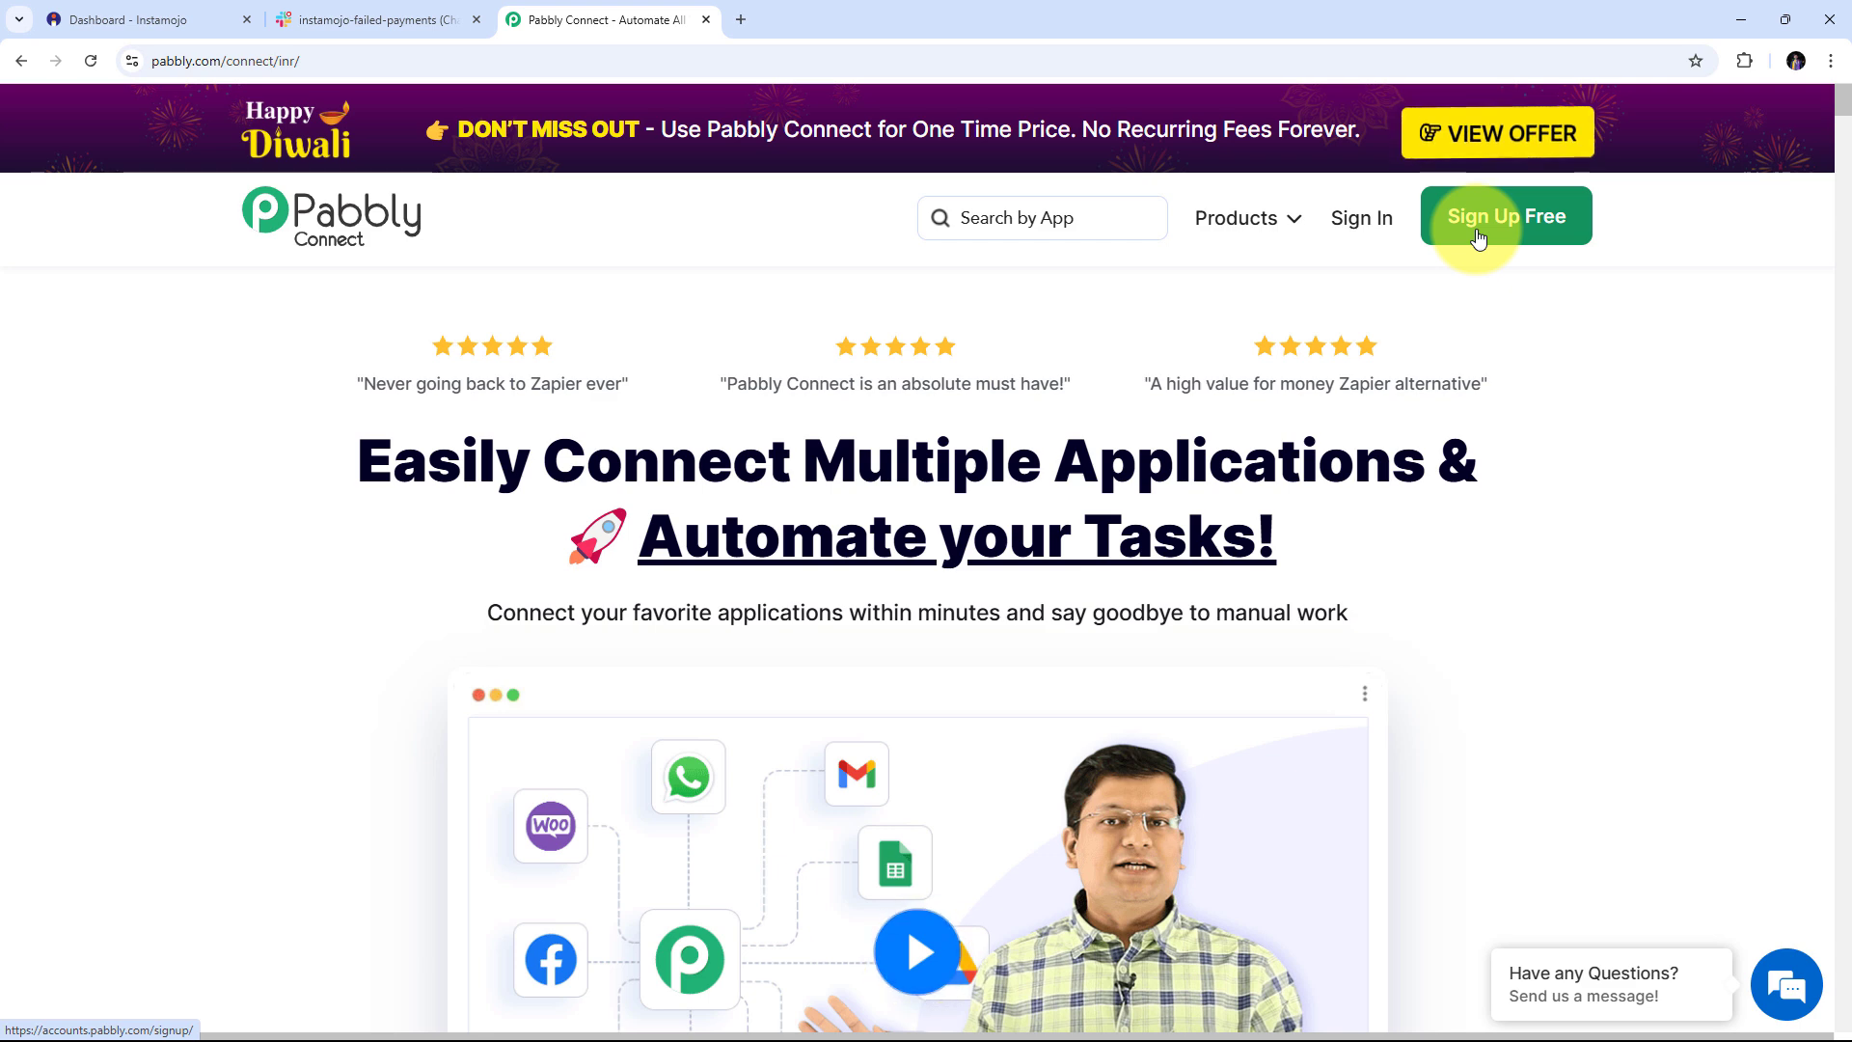
Sign in to the Pabbly account and open the Pabbly Connect app
{"action": "left_click", "coordinate": [1359, 226]}
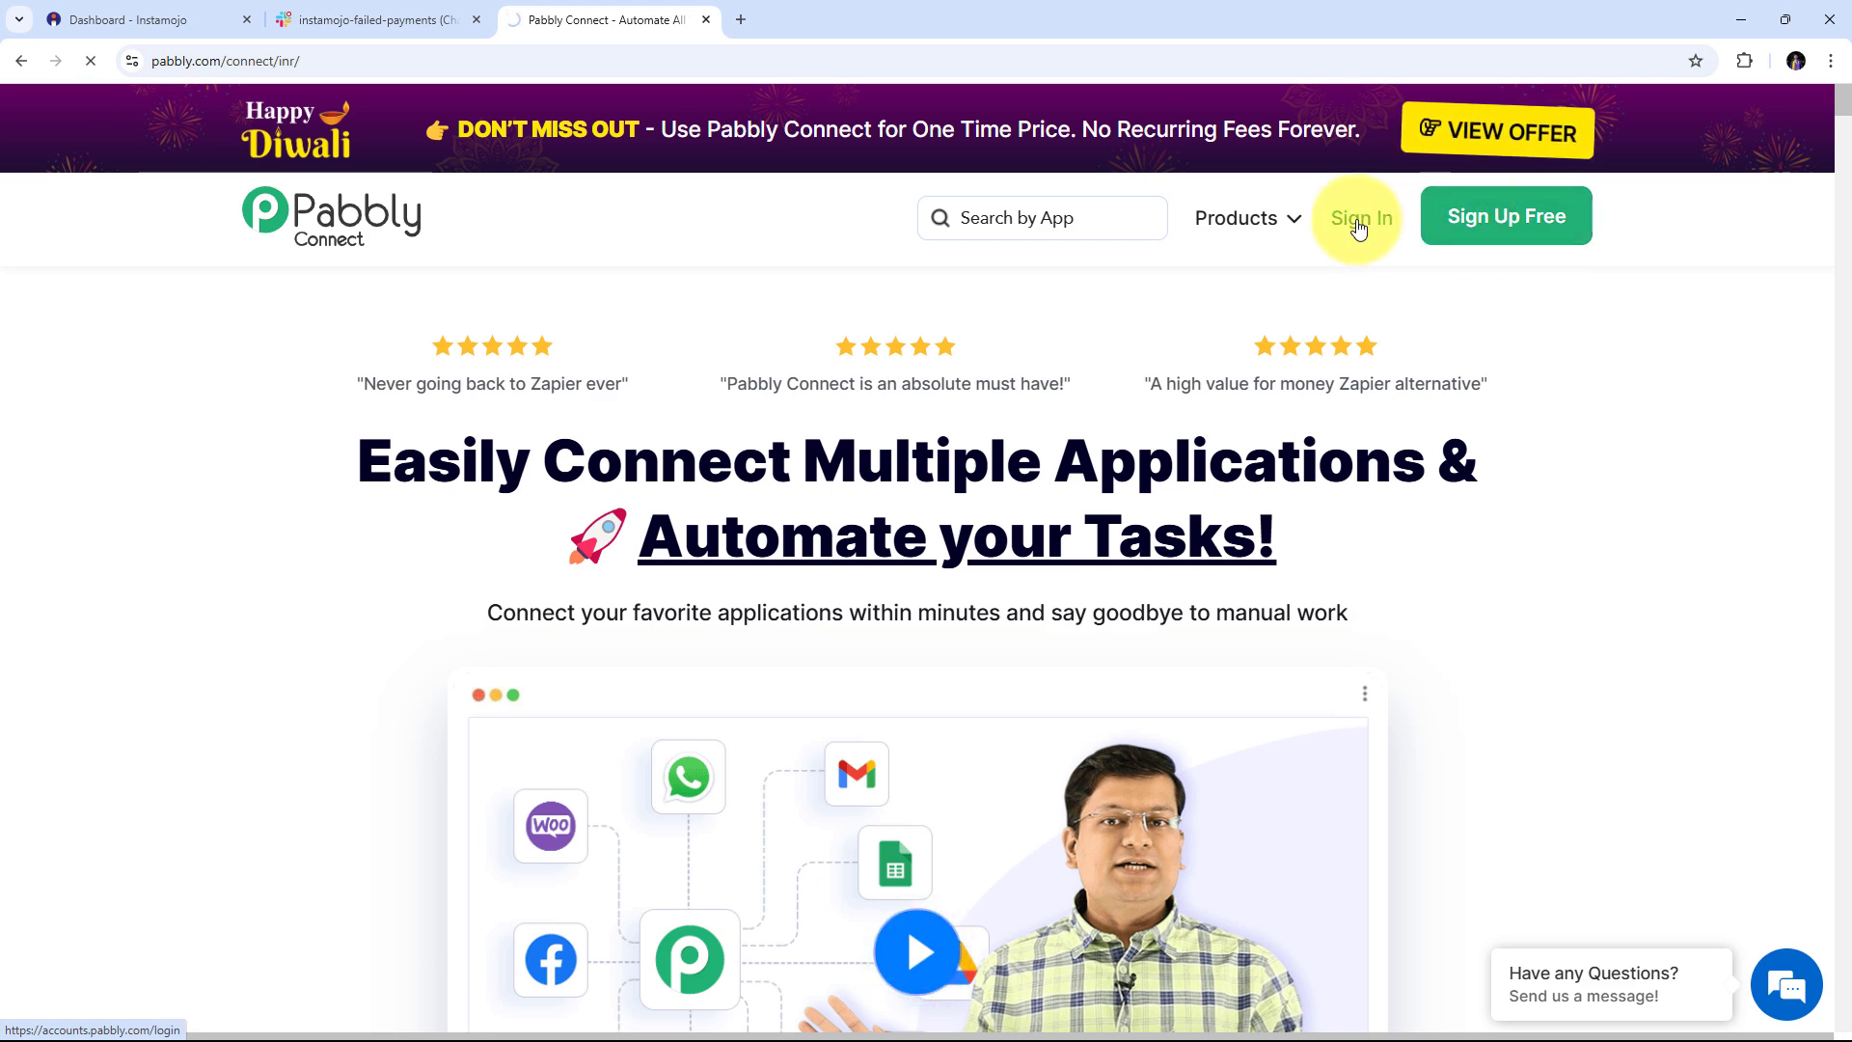
{"action": "scroll", "coordinate": [906, 237], "scroll_direction": "down", "scroll_amount": 2}
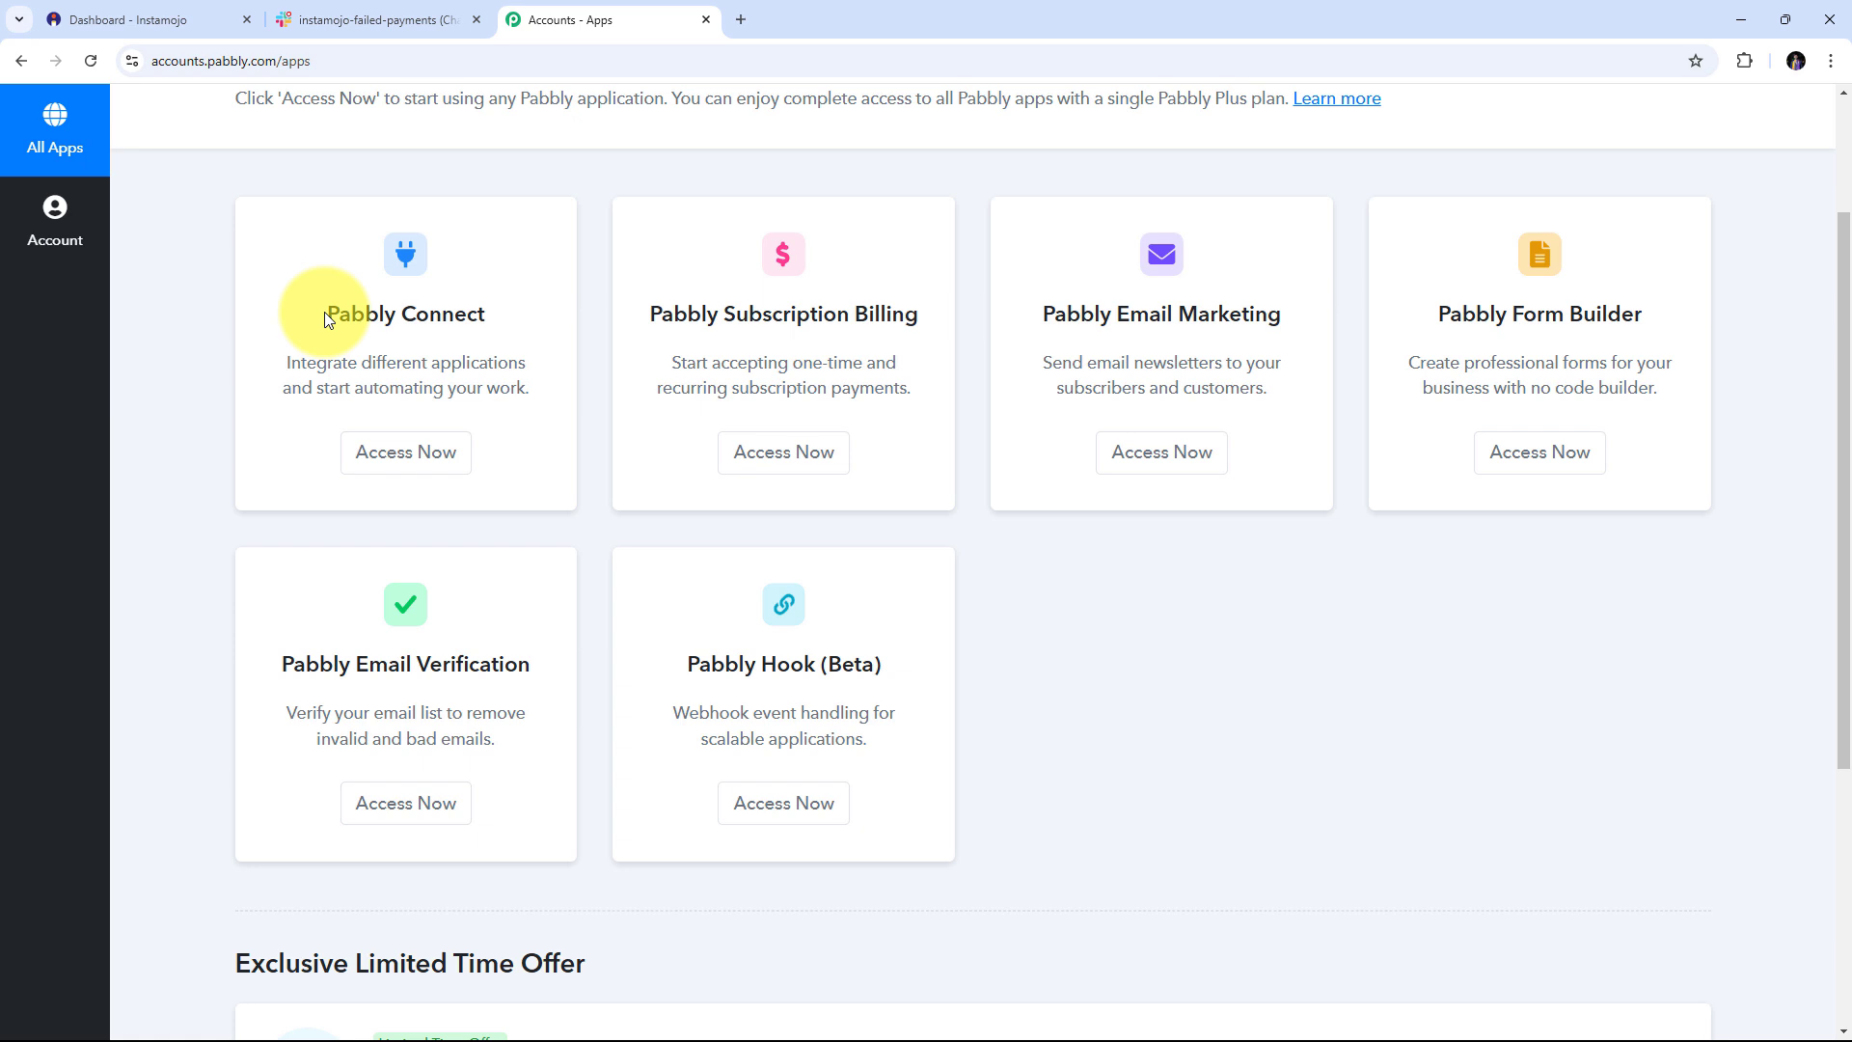
{"action": "left_click_drag", "start_coordinate": [324, 310], "coordinate": [490, 315]}
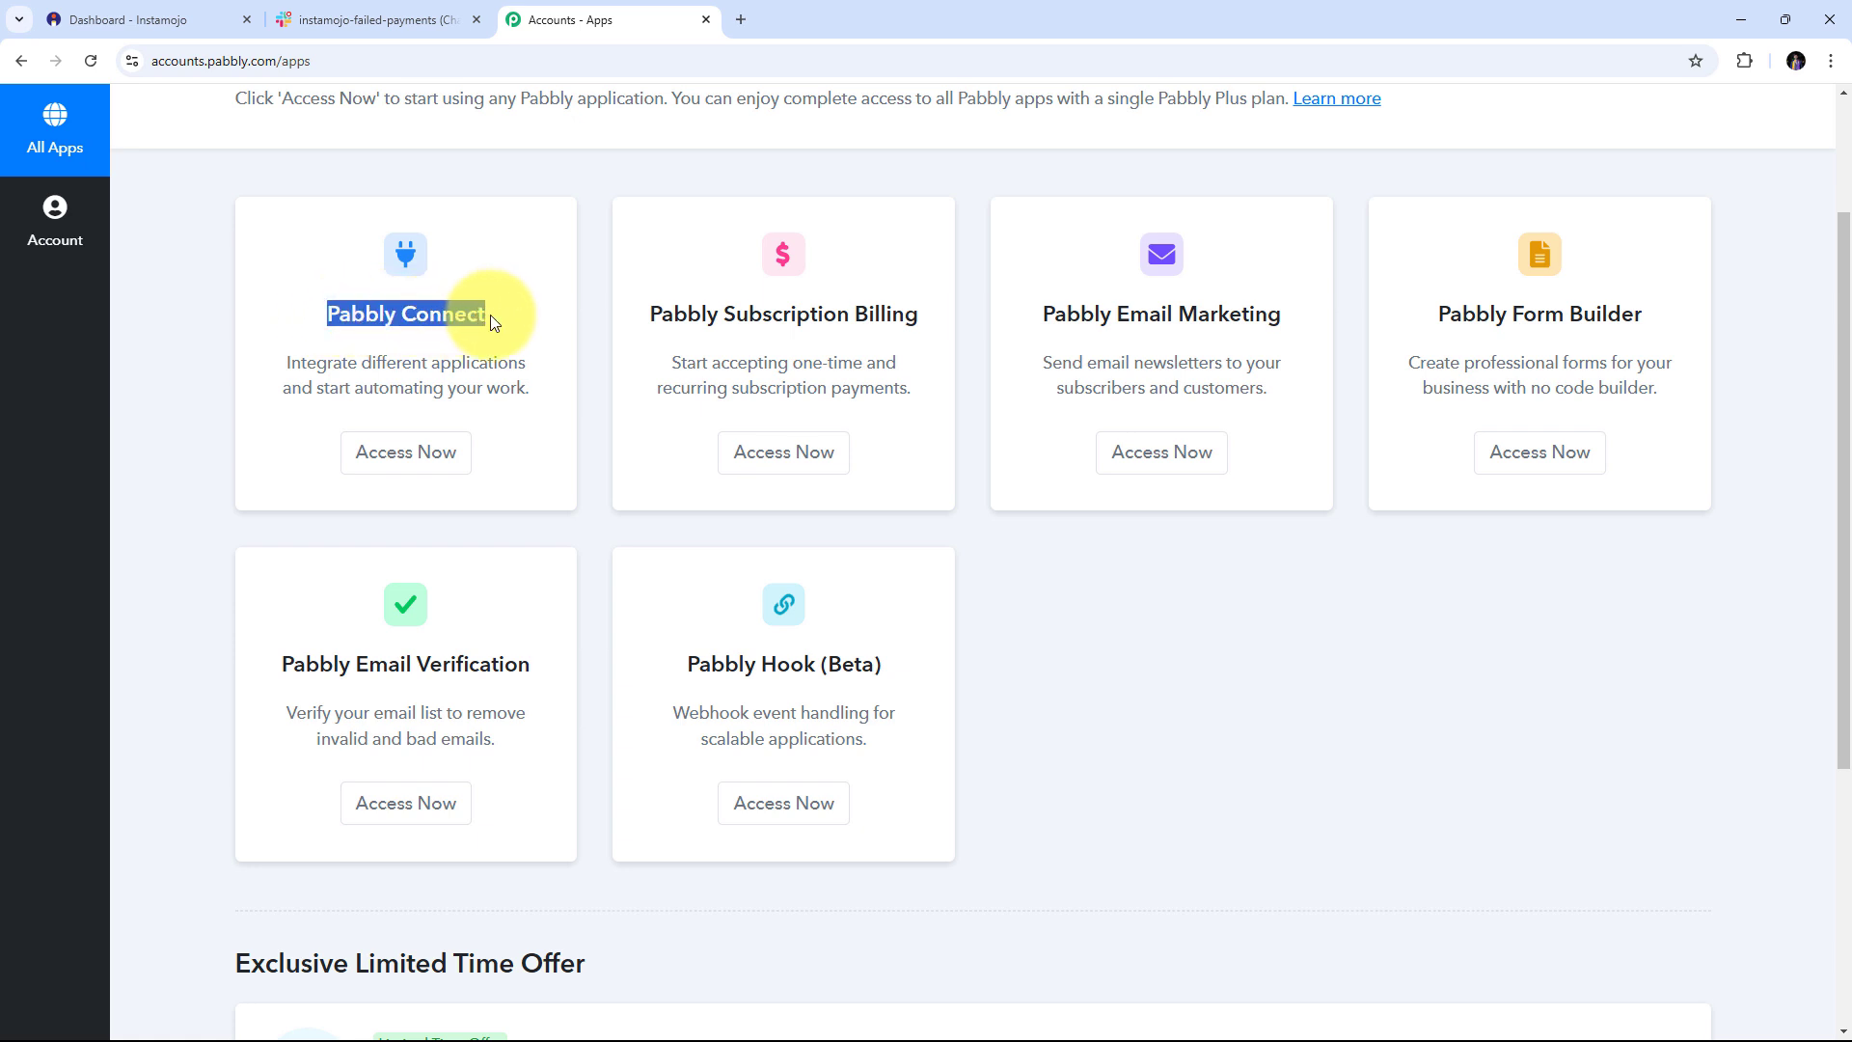
{"action": "left_click", "coordinate": [414, 467]}
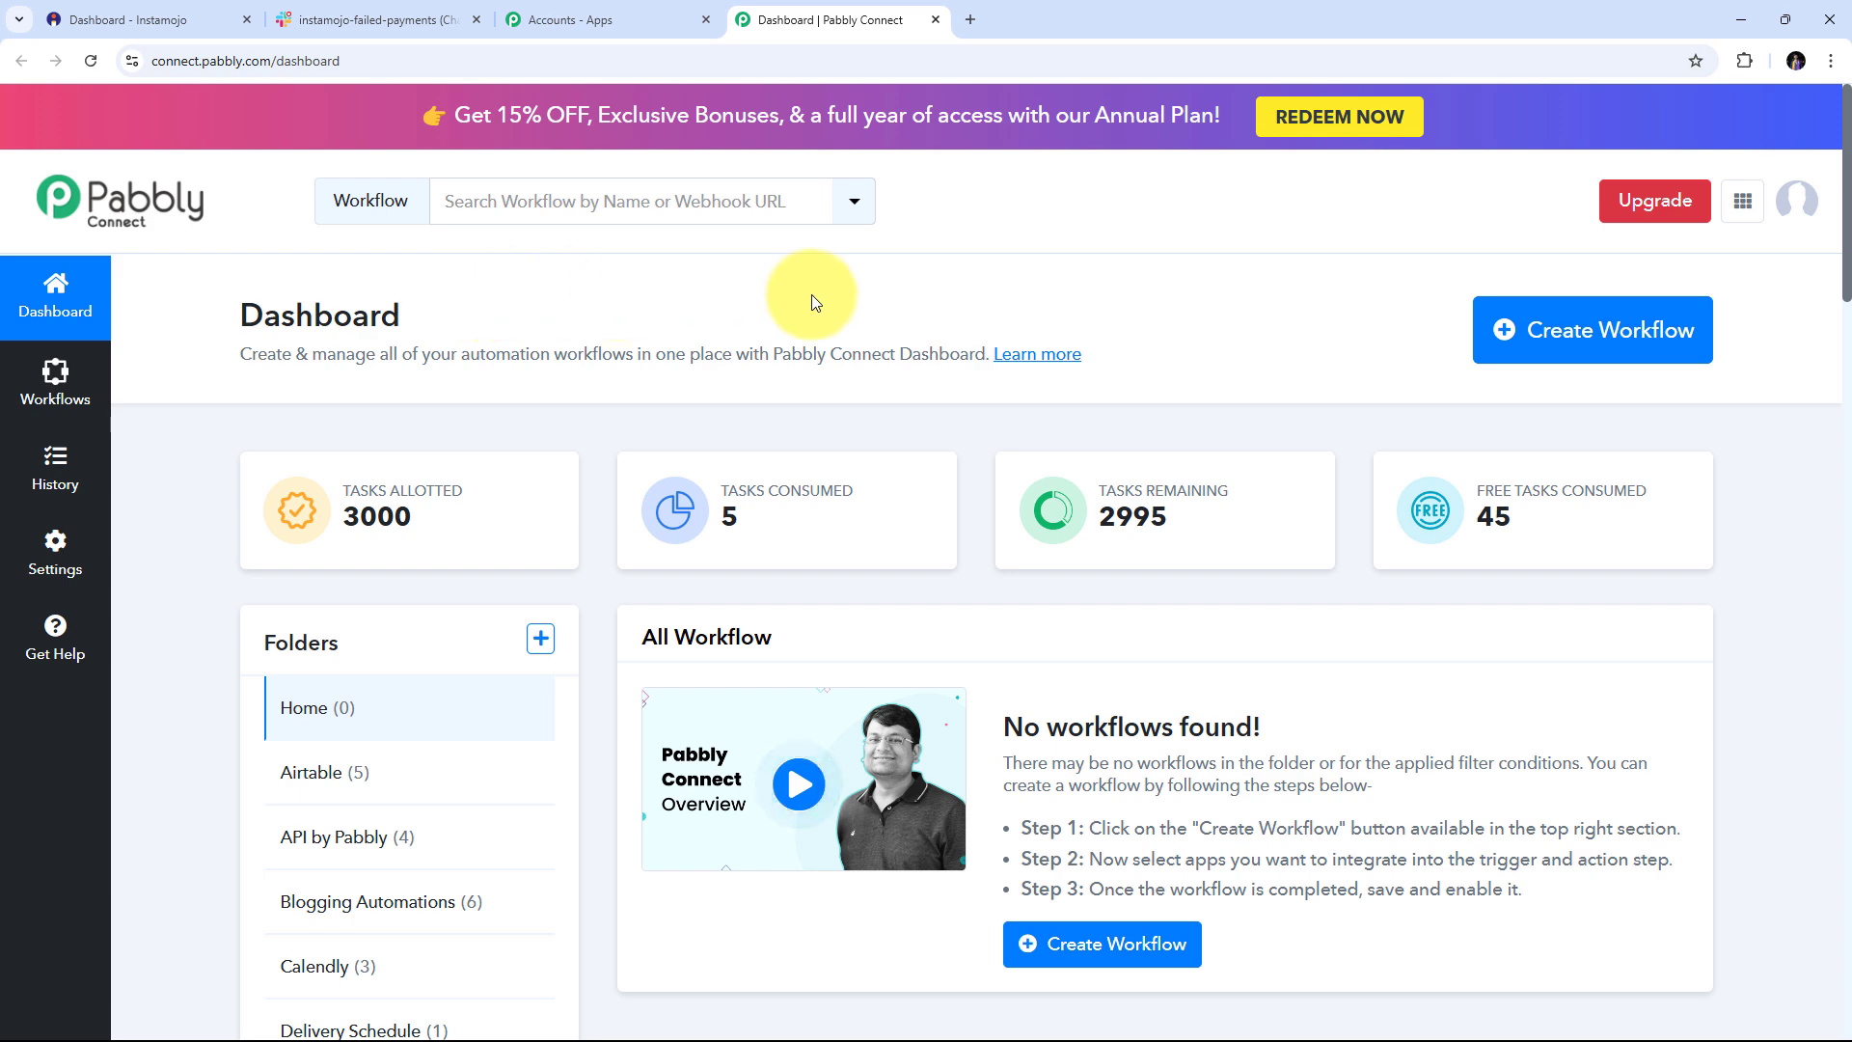
Create a workflow named 'Notify Team on Slack Channel for Failed Instamojo Payment'
{"action": "left_click", "coordinate": [1553, 333]}
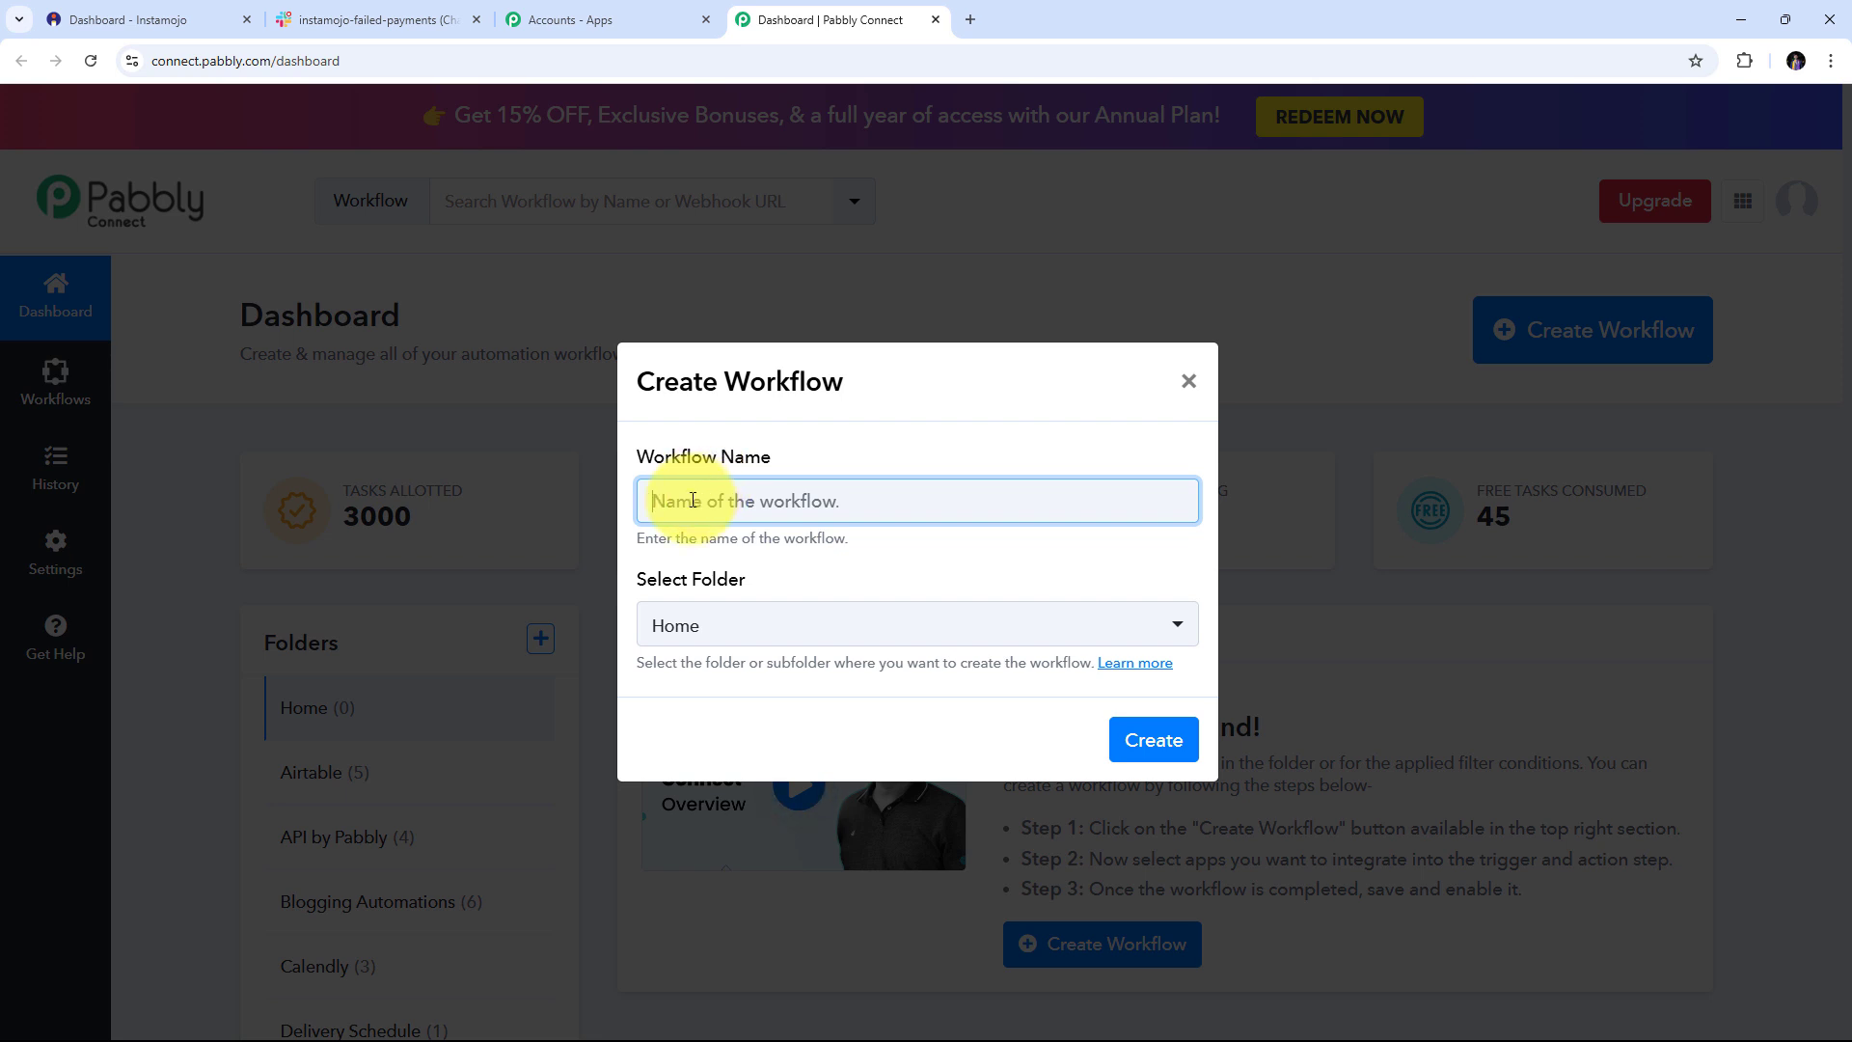
{"action": "type", "text": "Notify Team on Slack Channel for Failed Instamojo Payment"}
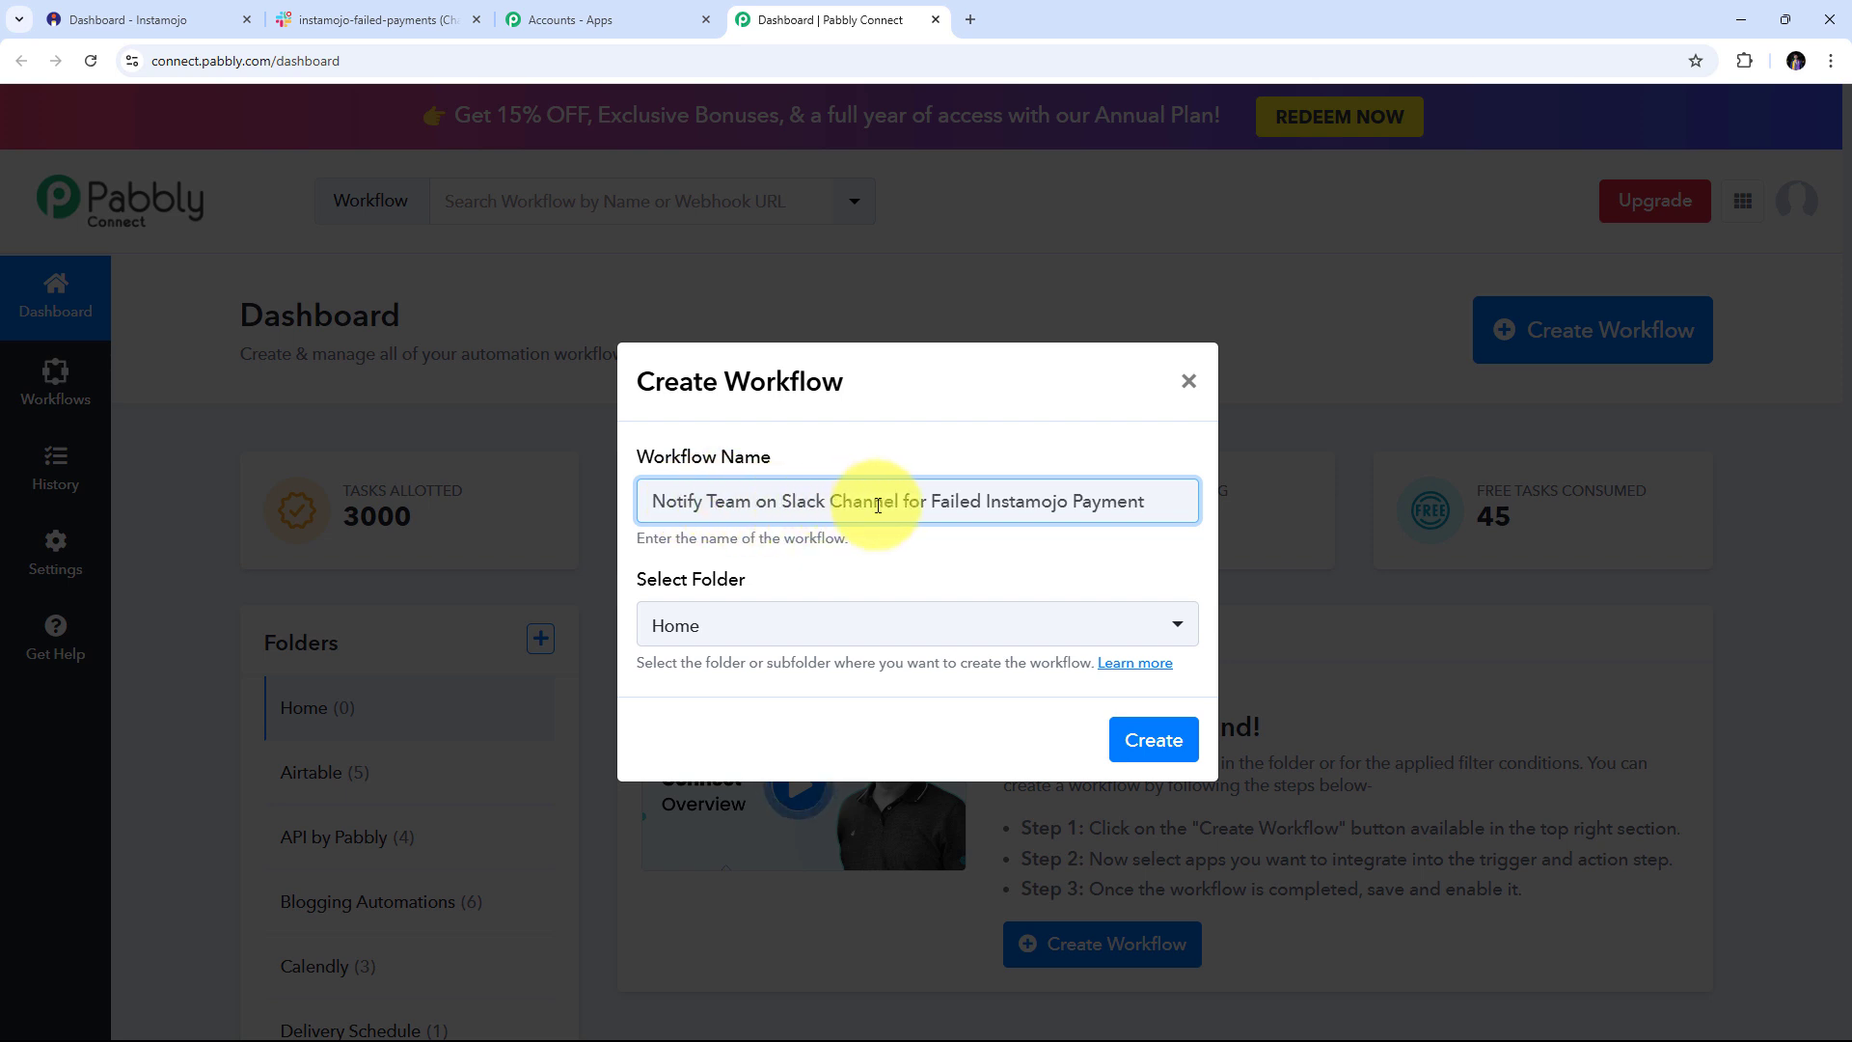
{"action": "left_click", "coordinate": [1146, 743]}
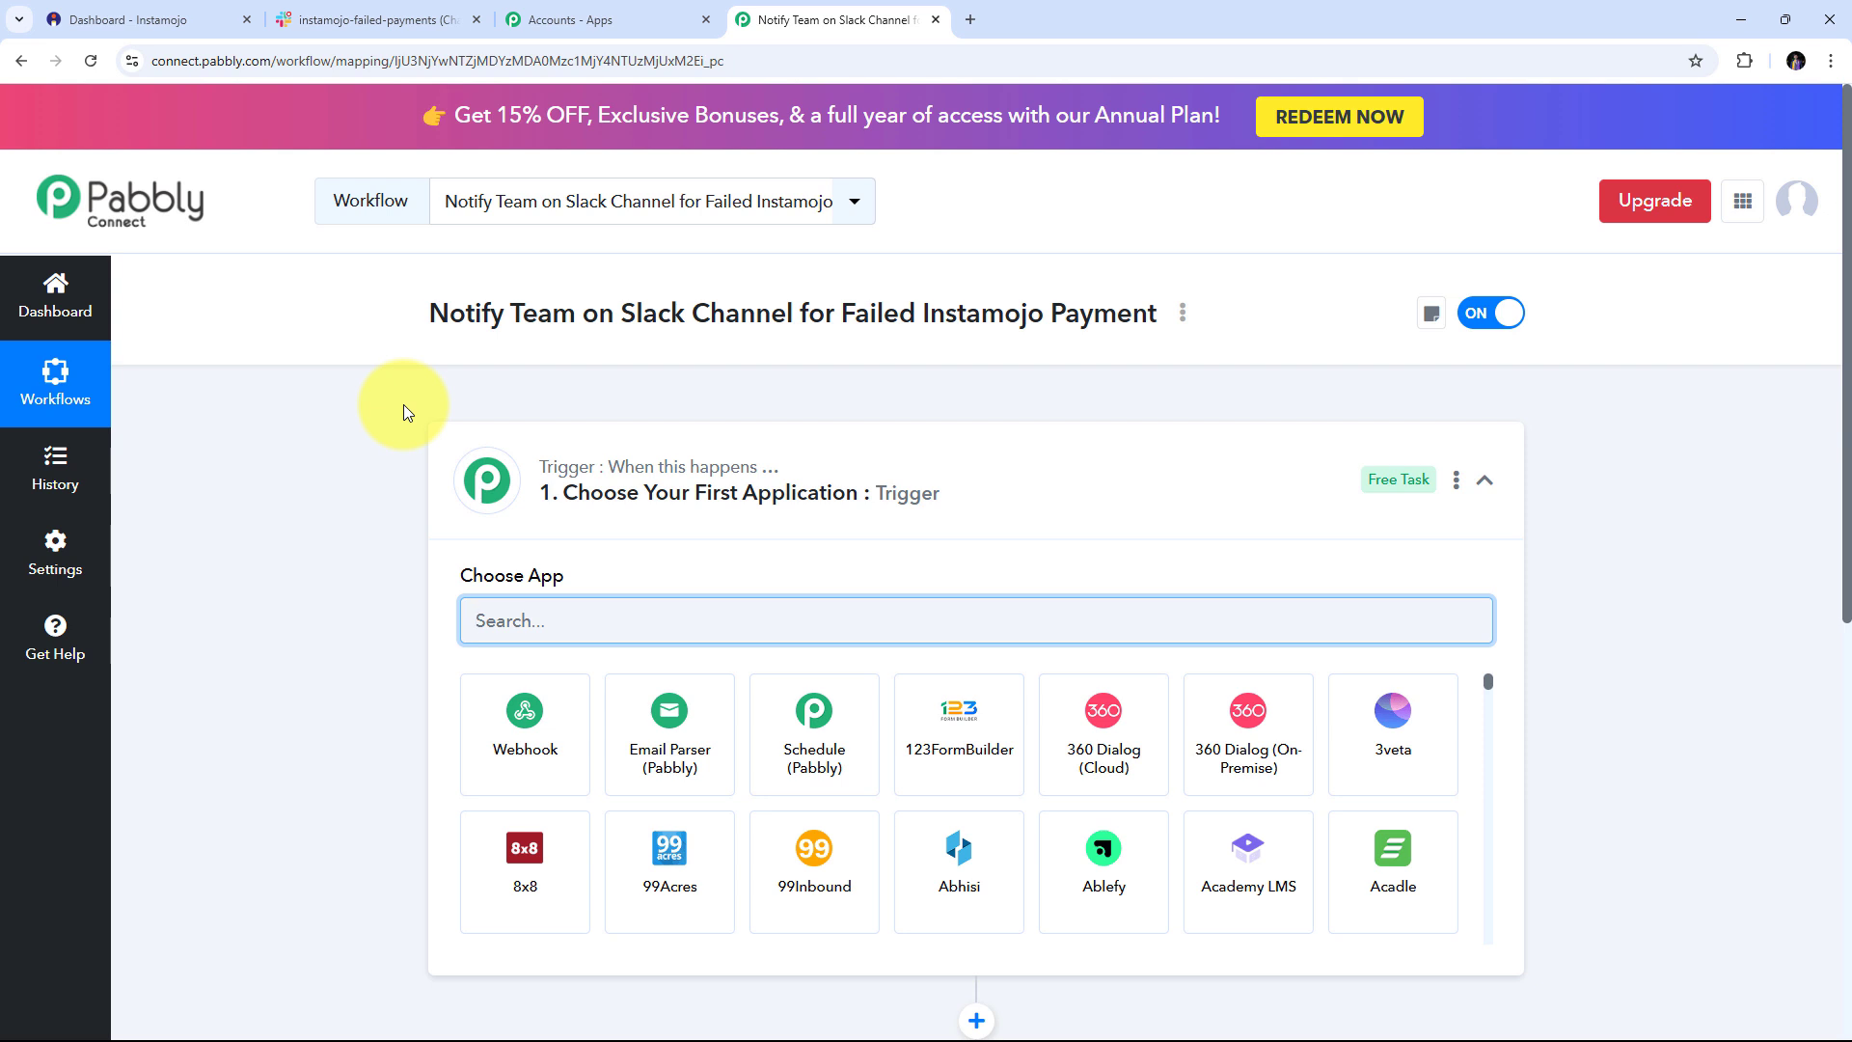
{"action": "scroll", "coordinate": [404, 403], "scroll_direction": "down", "scroll_amount": 3}
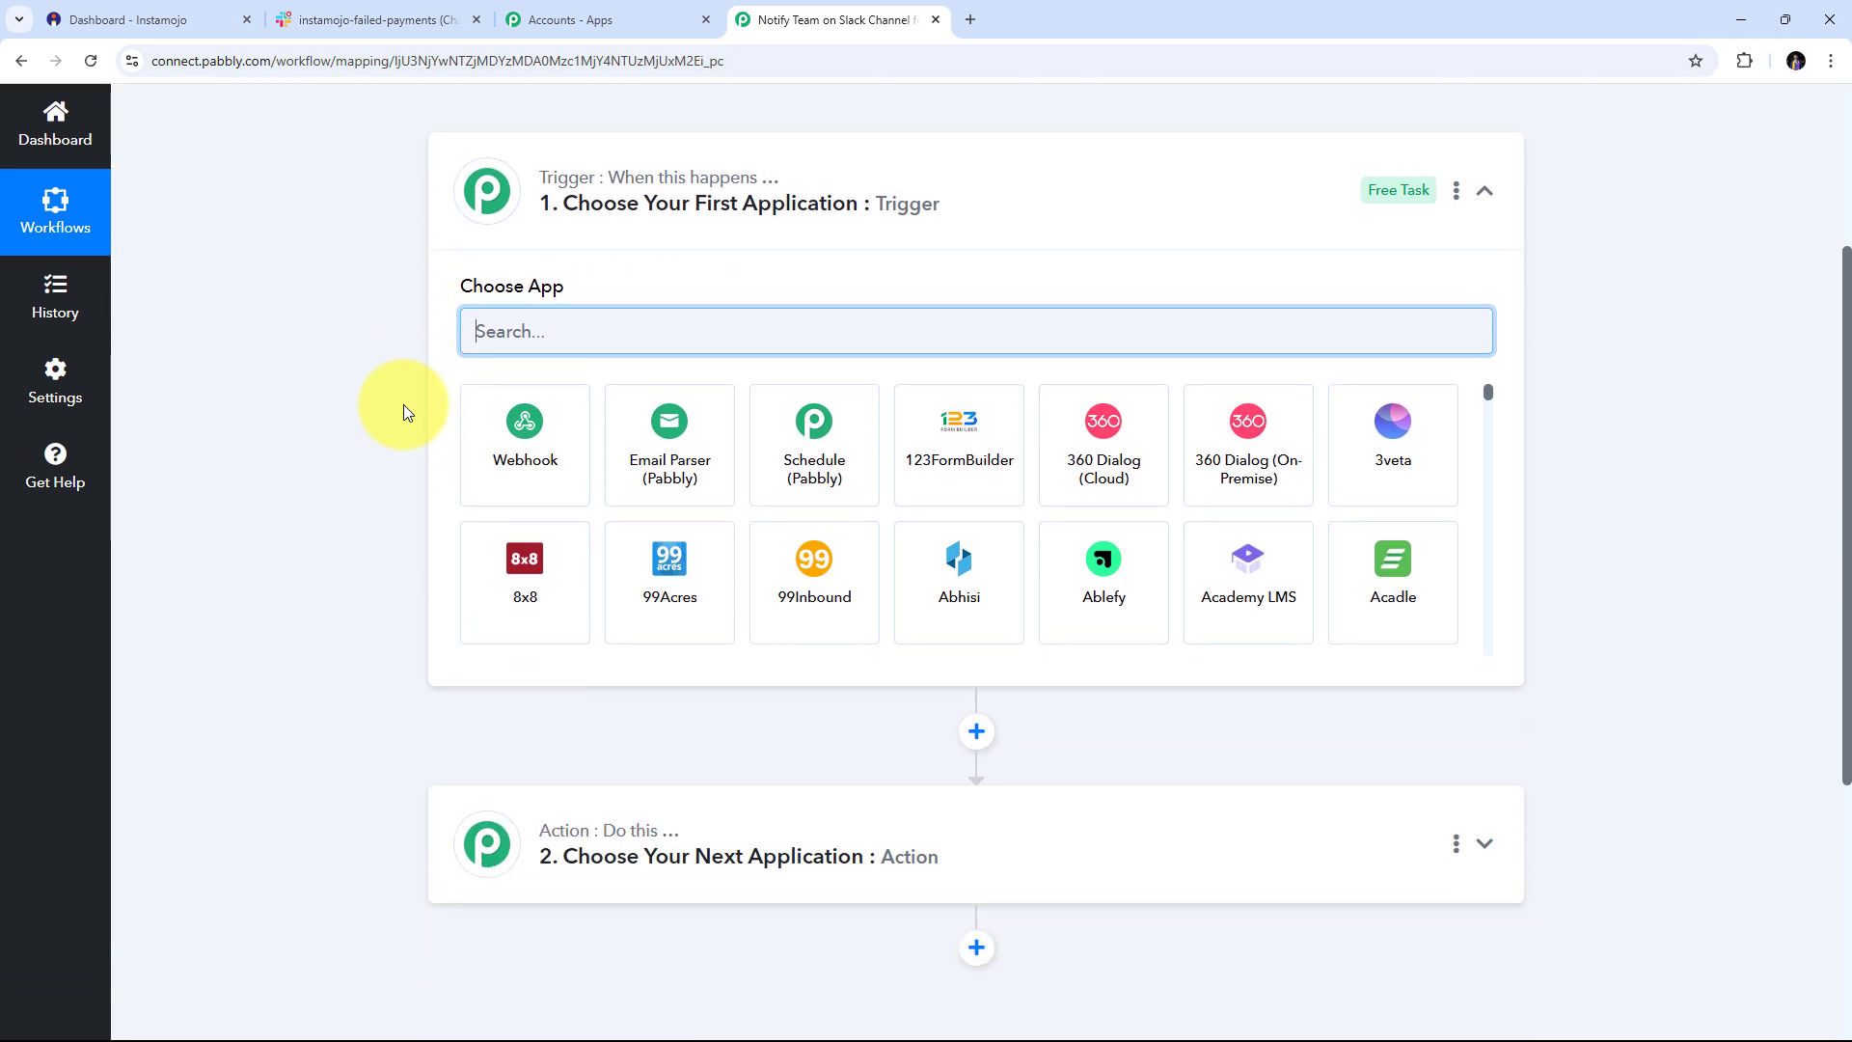
{"action": "scroll", "coordinate": [404, 403], "scroll_direction": "up", "scroll_amount": 1}
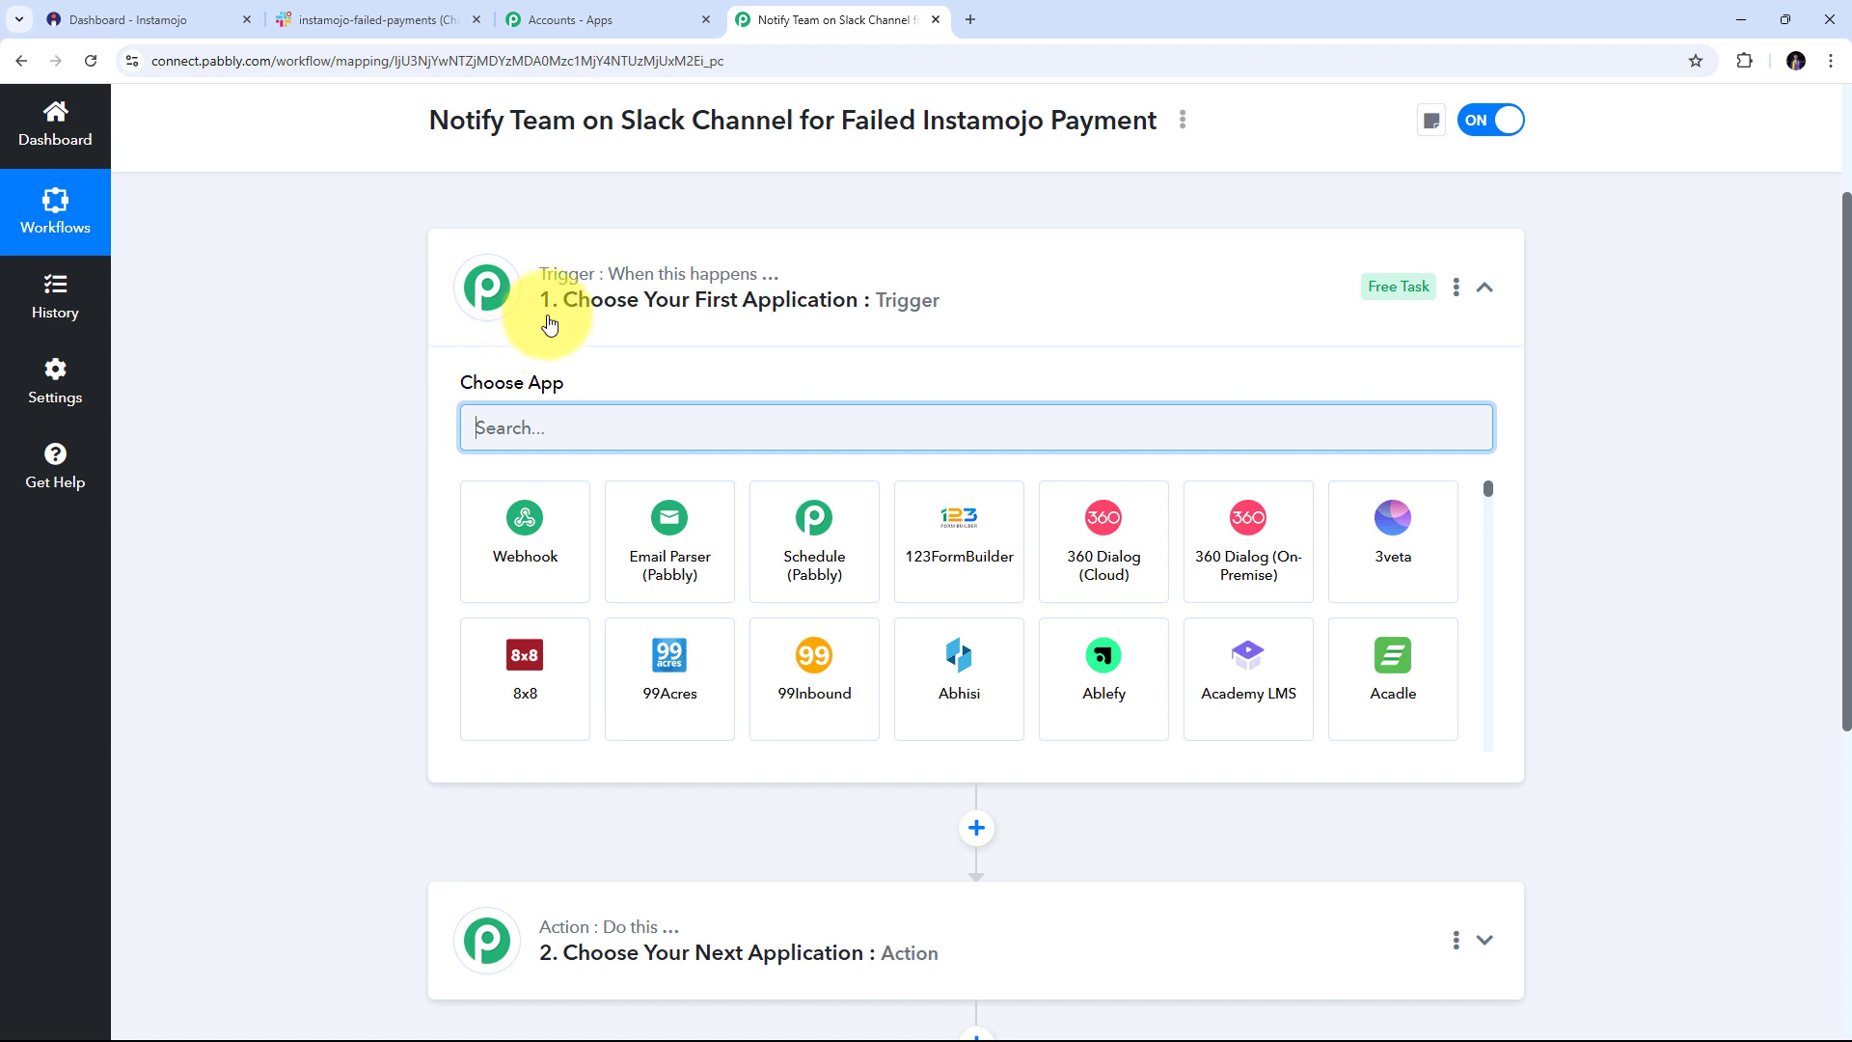
{"action": "scroll", "coordinate": [458, 290], "scroll_direction": "down", "scroll_amount": 1}
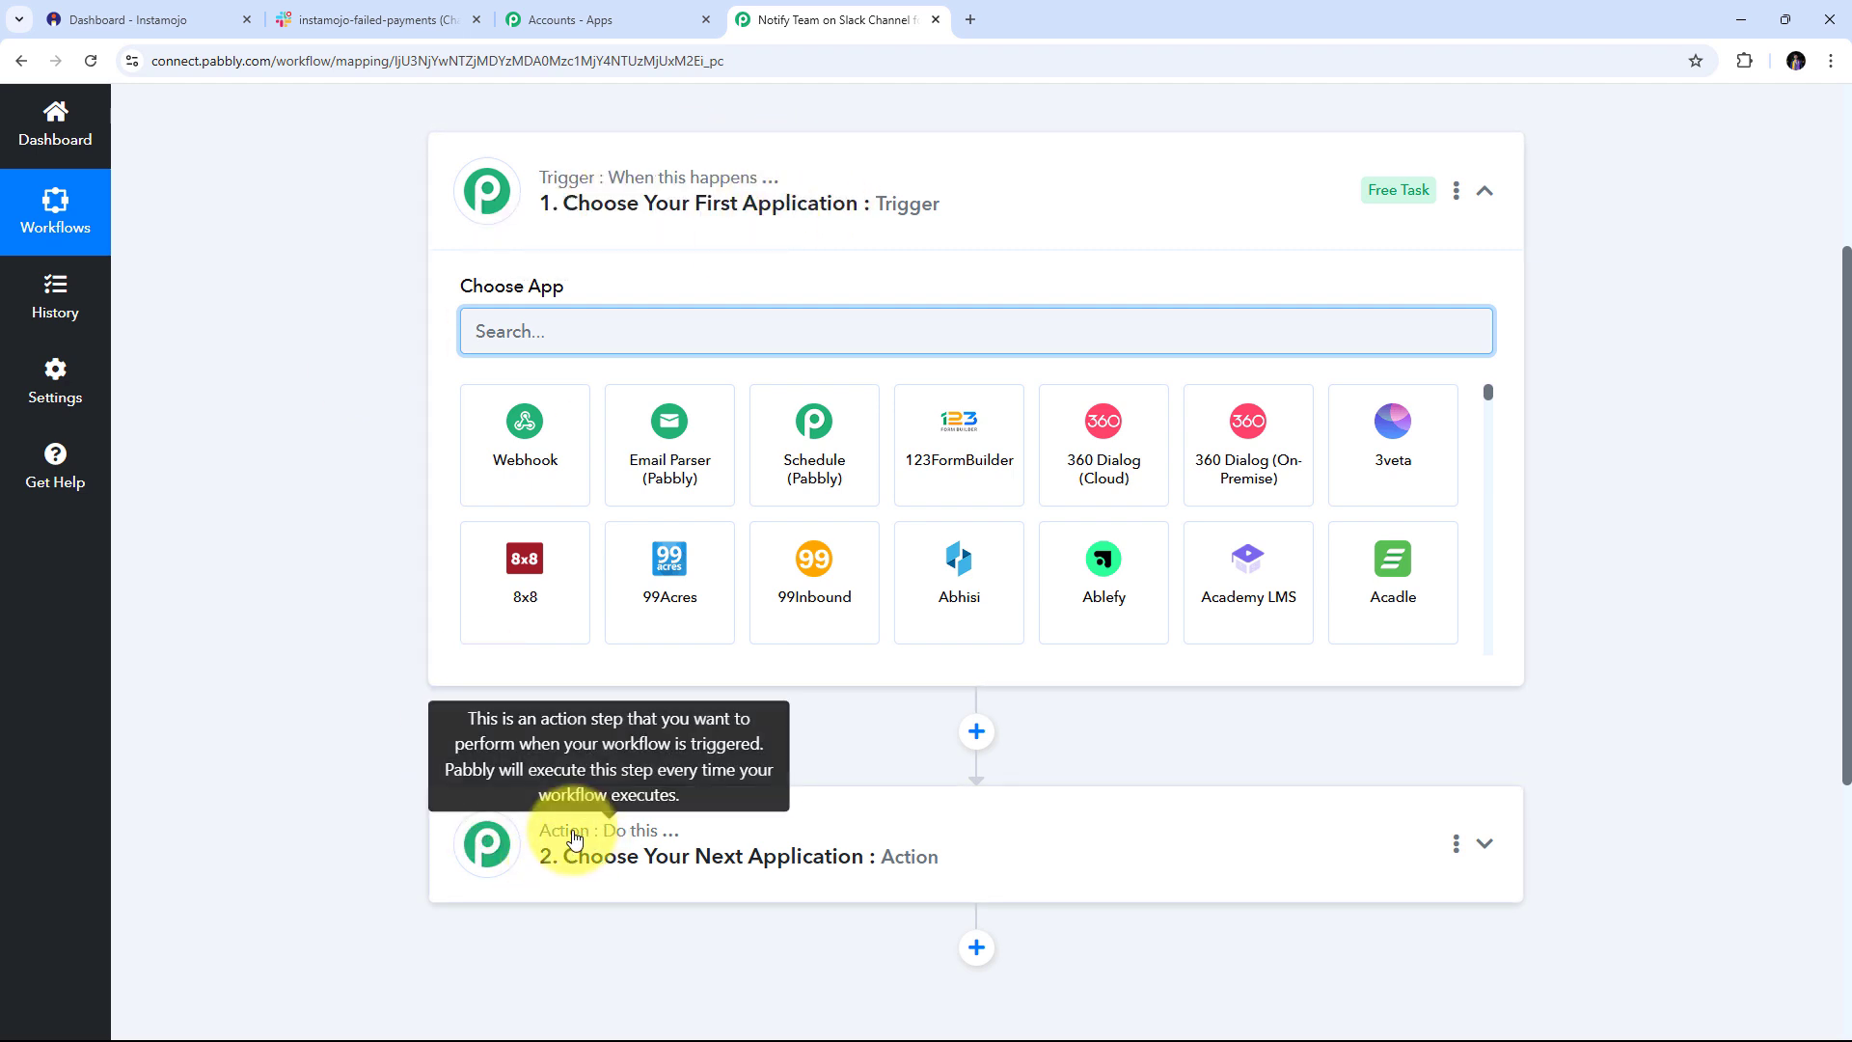
{"action": "scroll", "coordinate": [538, 434], "scroll_direction": "up", "scroll_amount": 1}
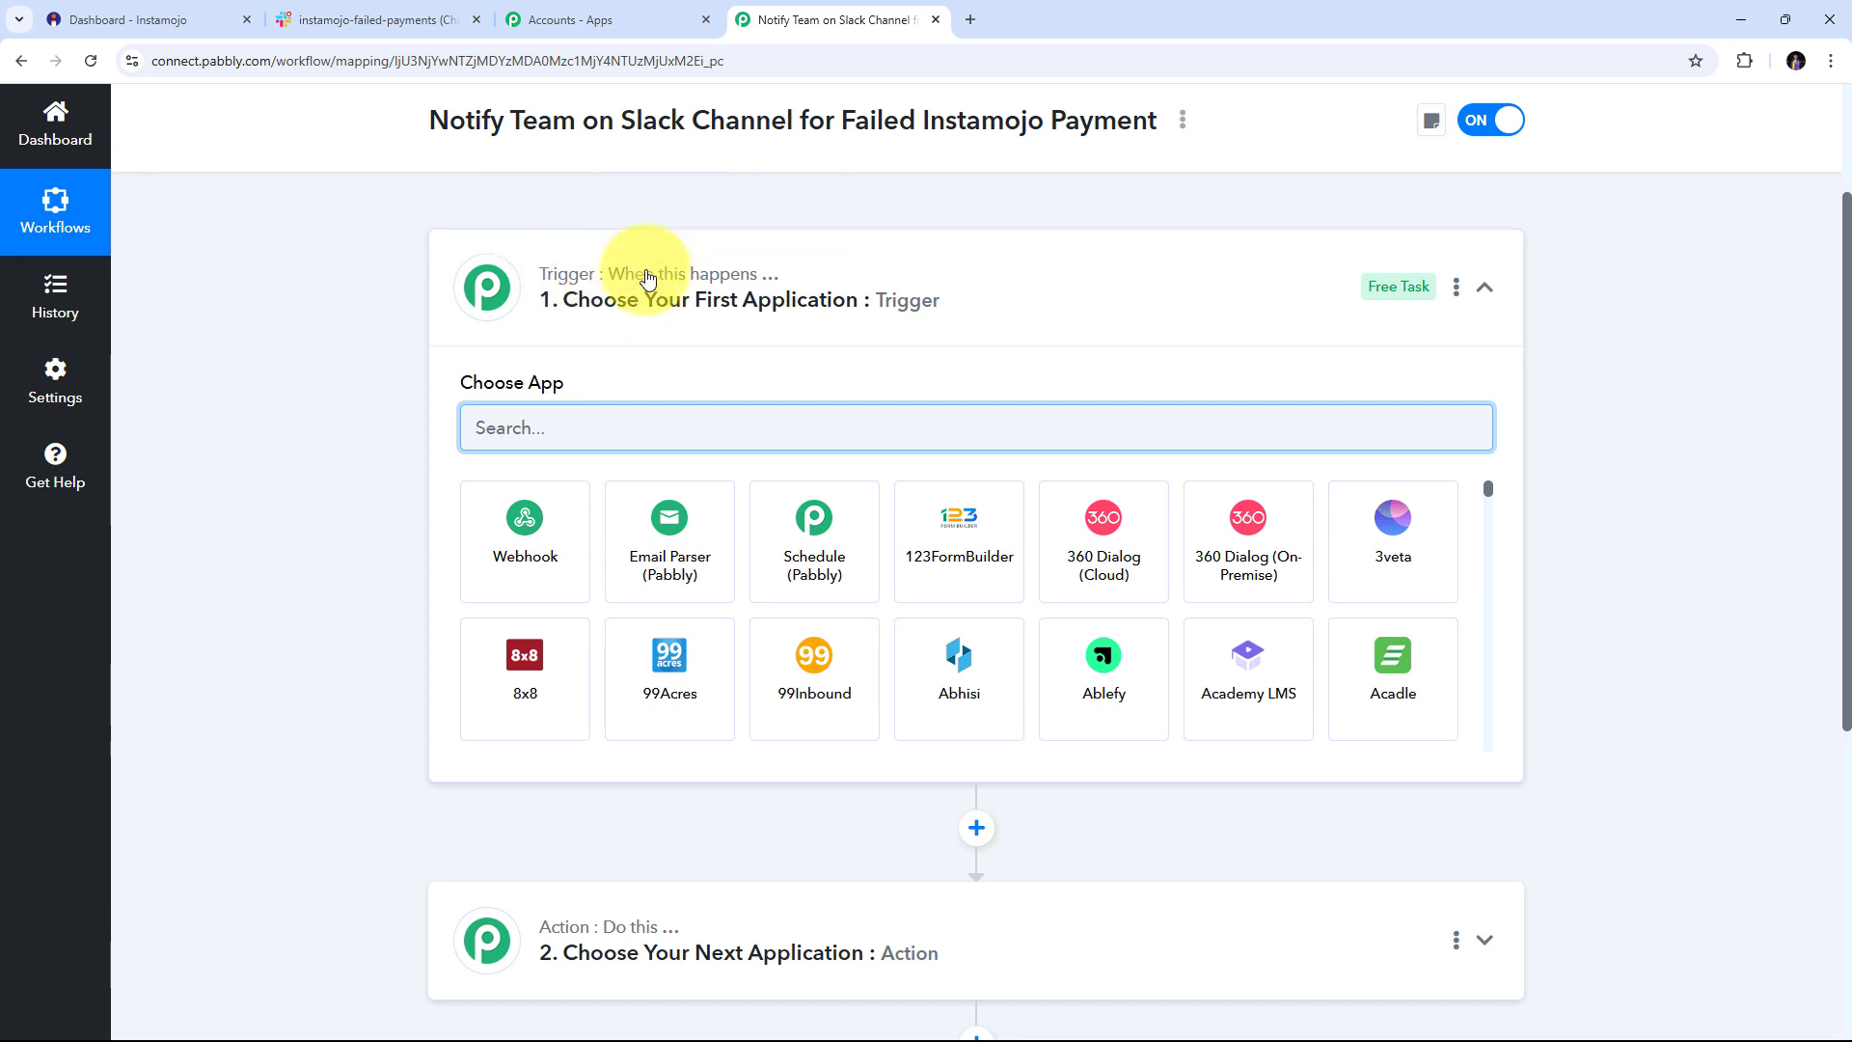
{"action": "scroll", "coordinate": [979, 818], "scroll_direction": "down", "scroll_amount": 1}
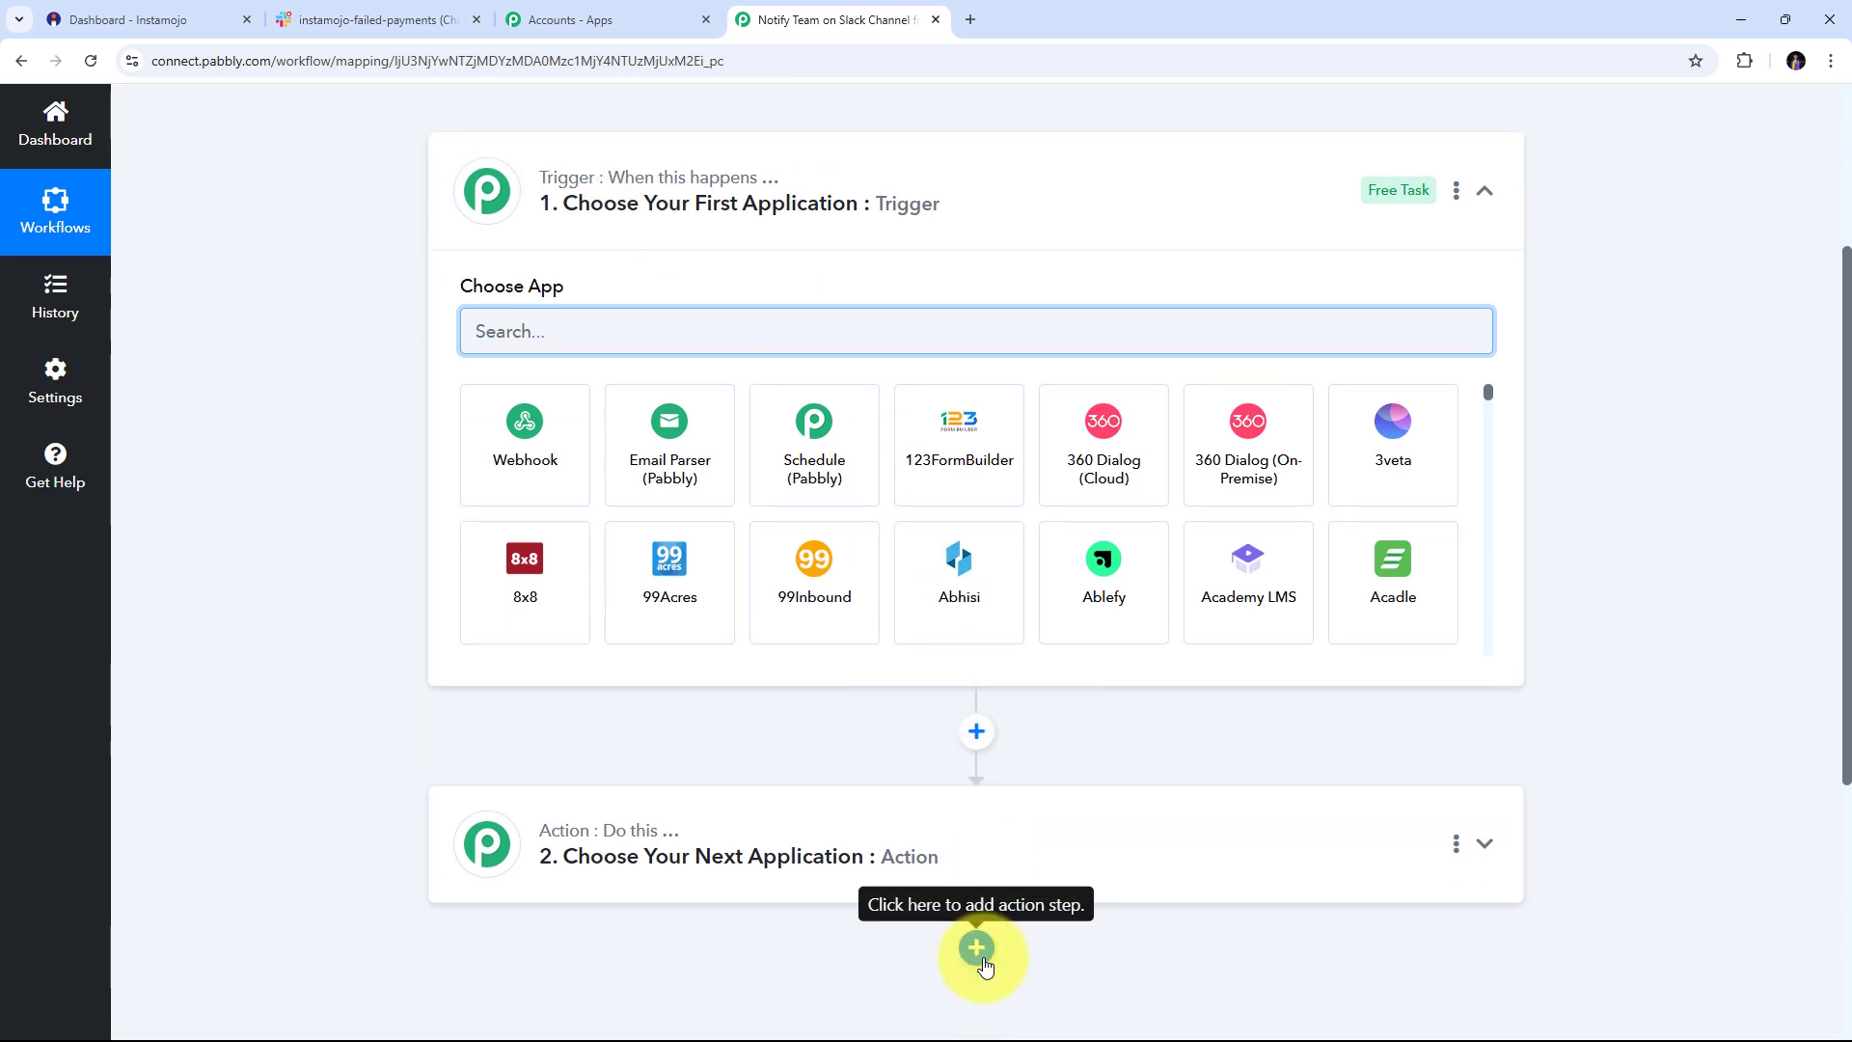
{"action": "scroll", "coordinate": [866, 663], "scroll_direction": "up", "scroll_amount": 1}
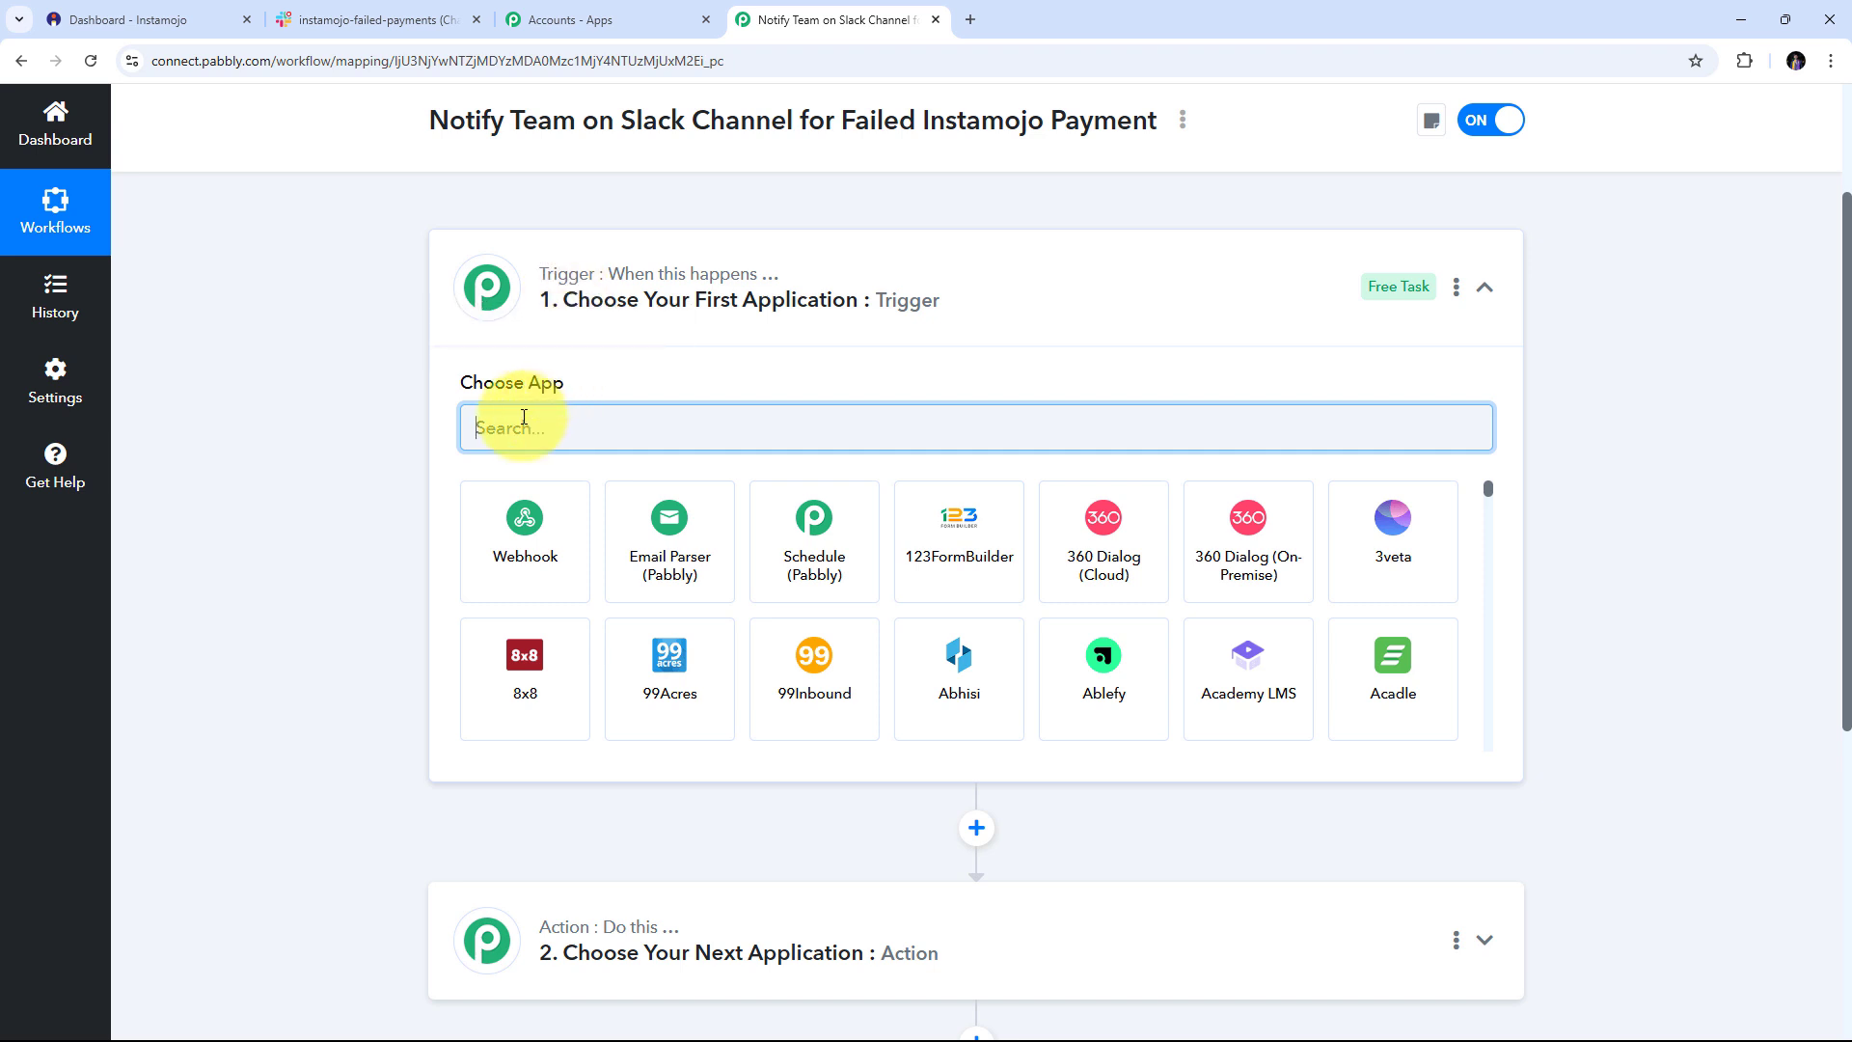
Set the trigger app to Instamojo V2 with the Failed Payment event
{"action": "type", "text": "In"}
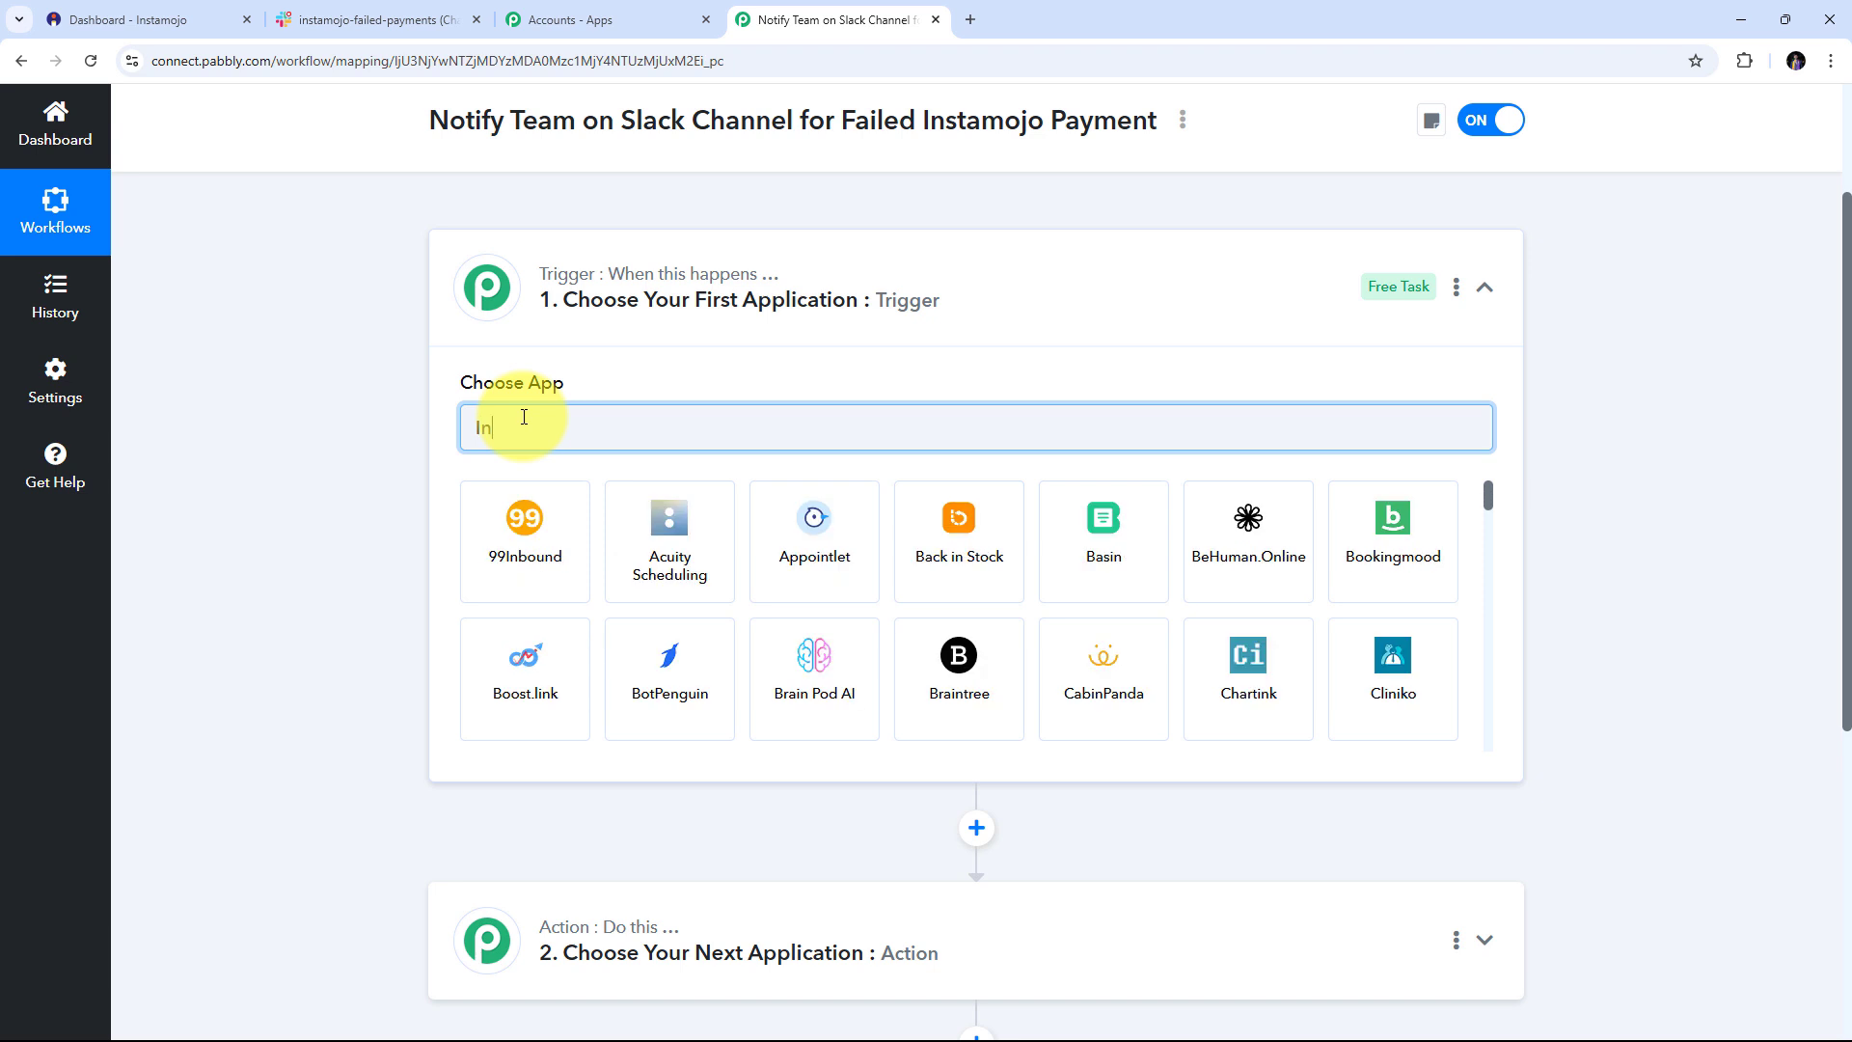
{"action": "type", "text": "stamojo"}
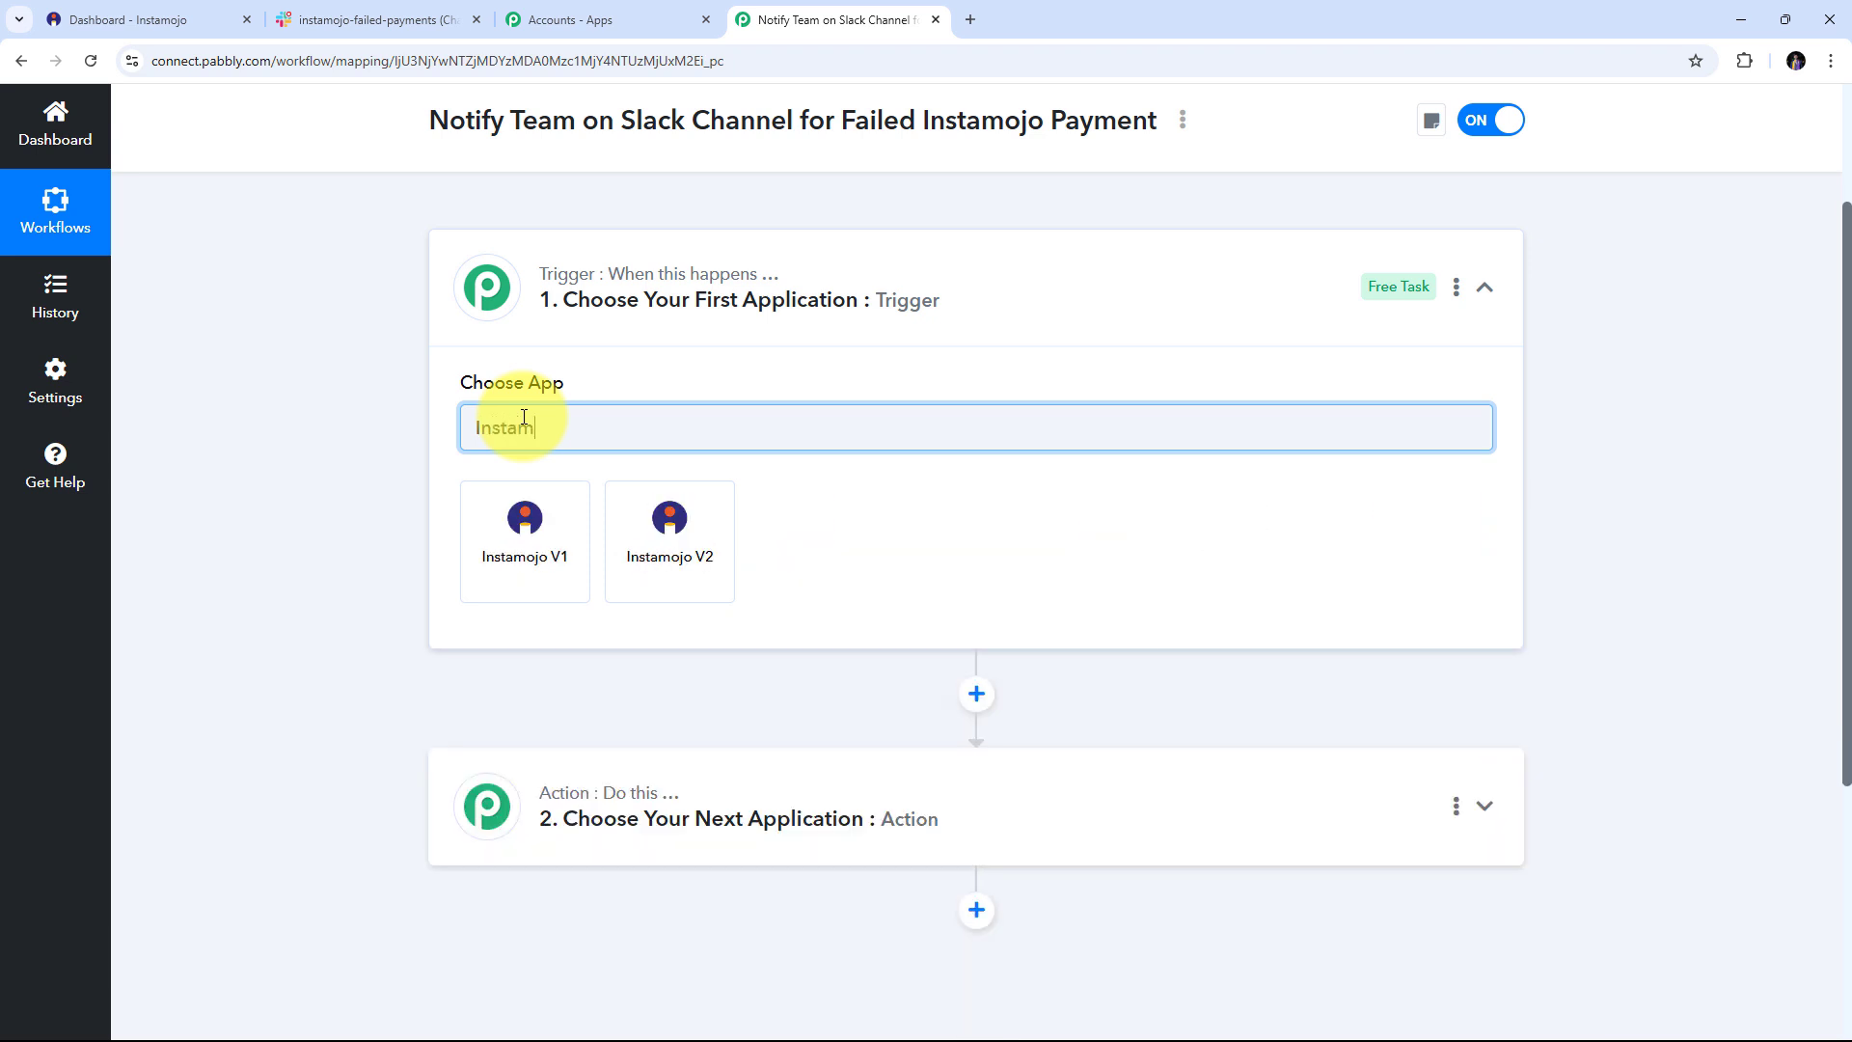
{"action": "left_click", "coordinate": [657, 534]}
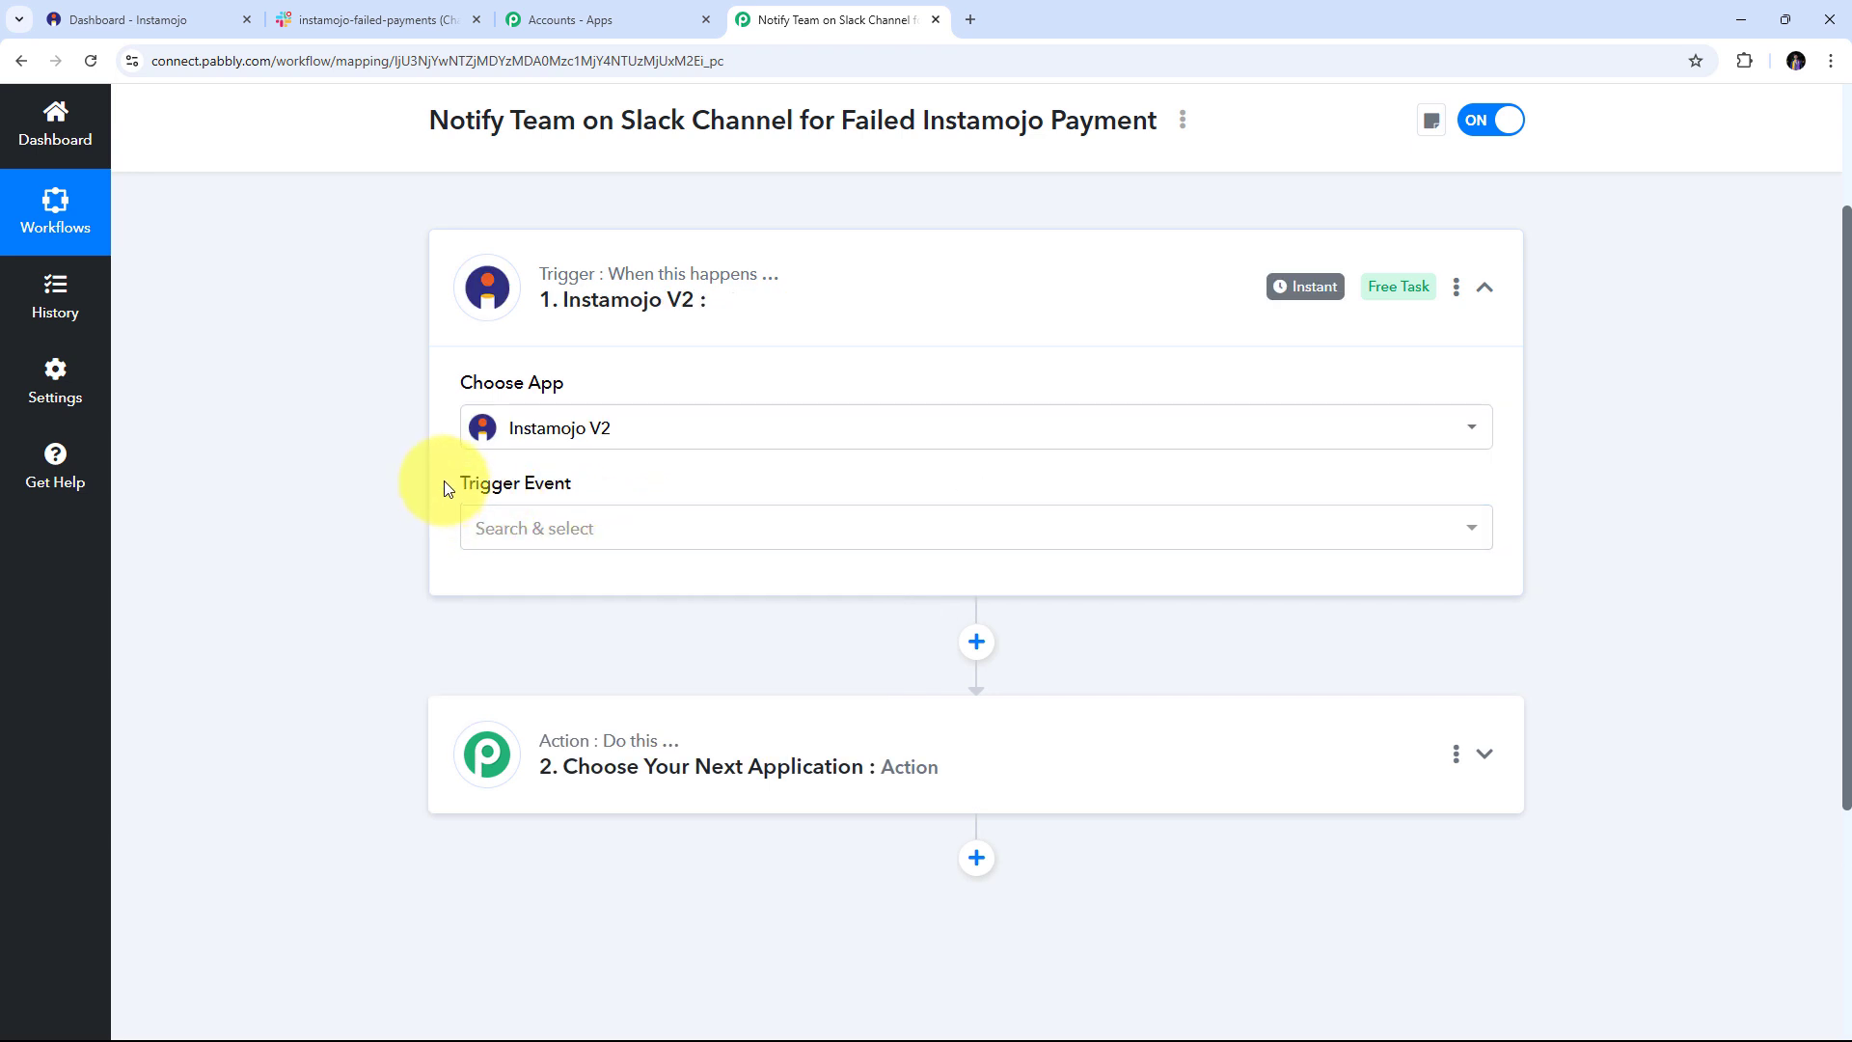
{"action": "left_click", "coordinate": [906, 527]}
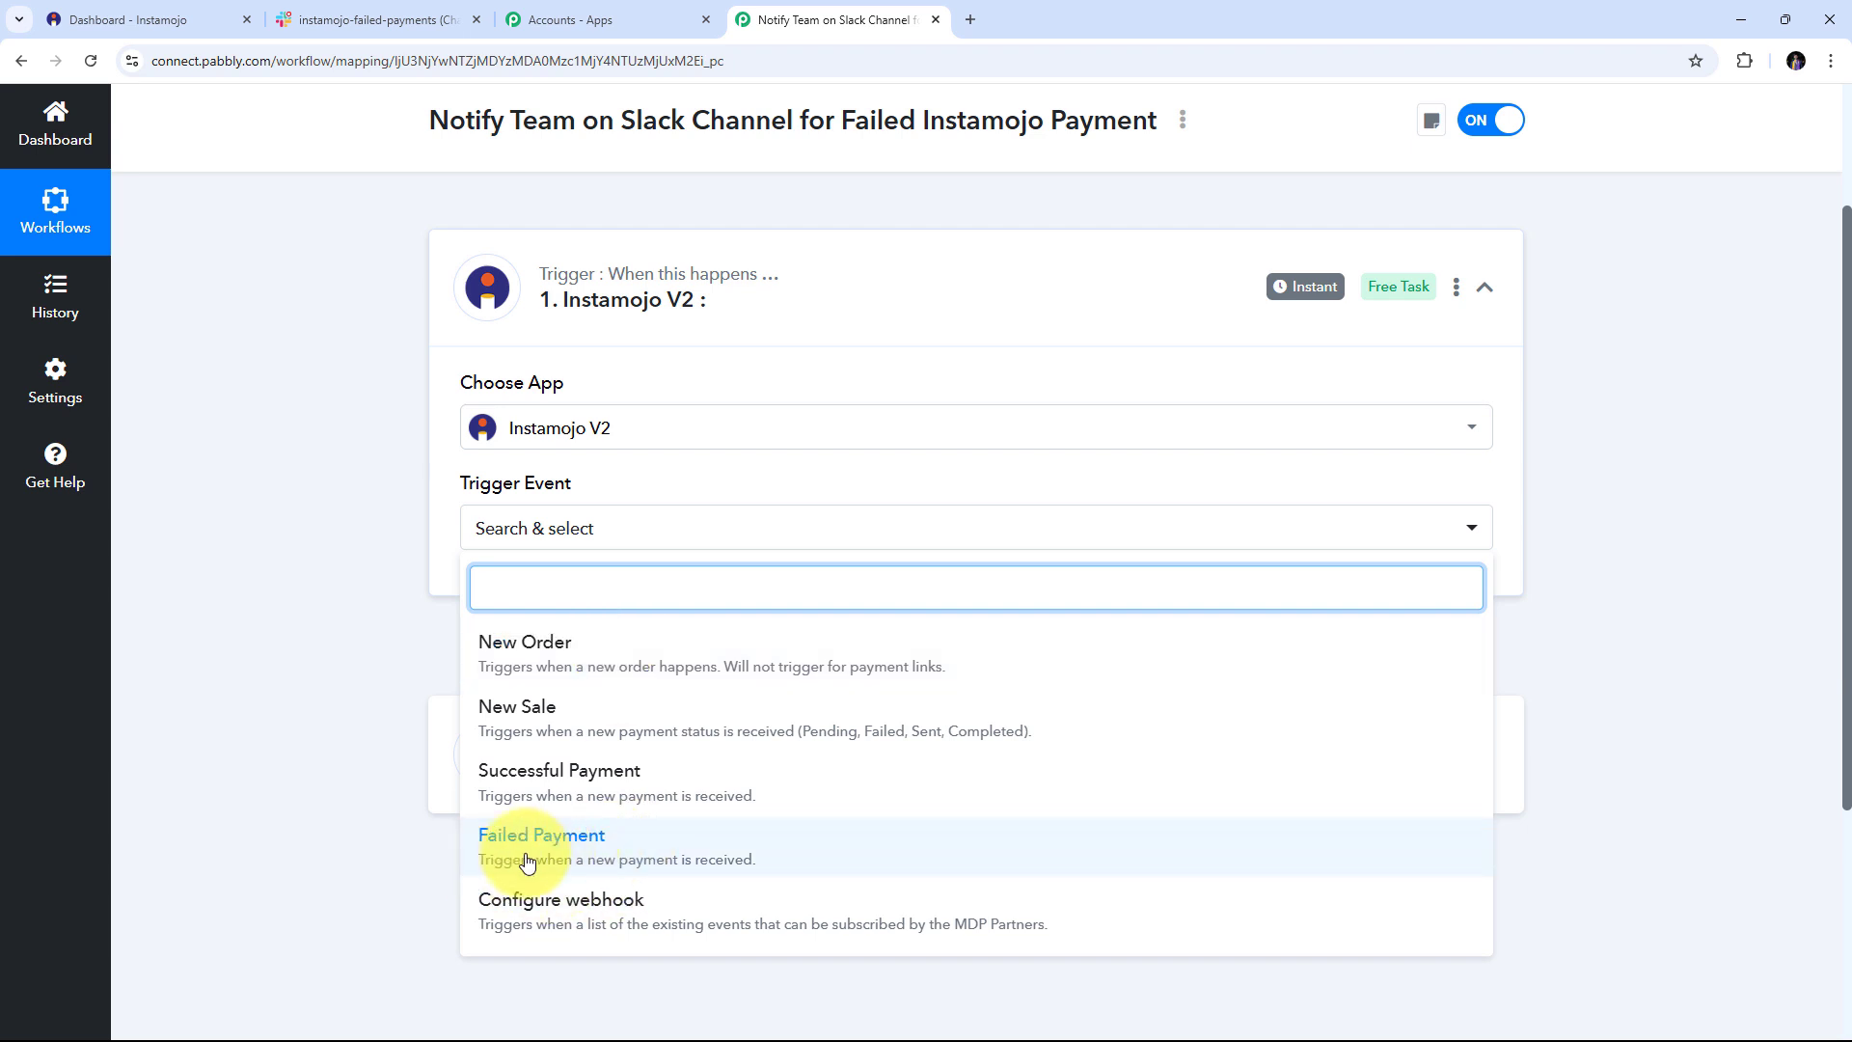
{"action": "left_click", "coordinate": [618, 846]}
{"action": "scroll", "coordinate": [680, 461], "scroll_direction": "down", "scroll_amount": 1}
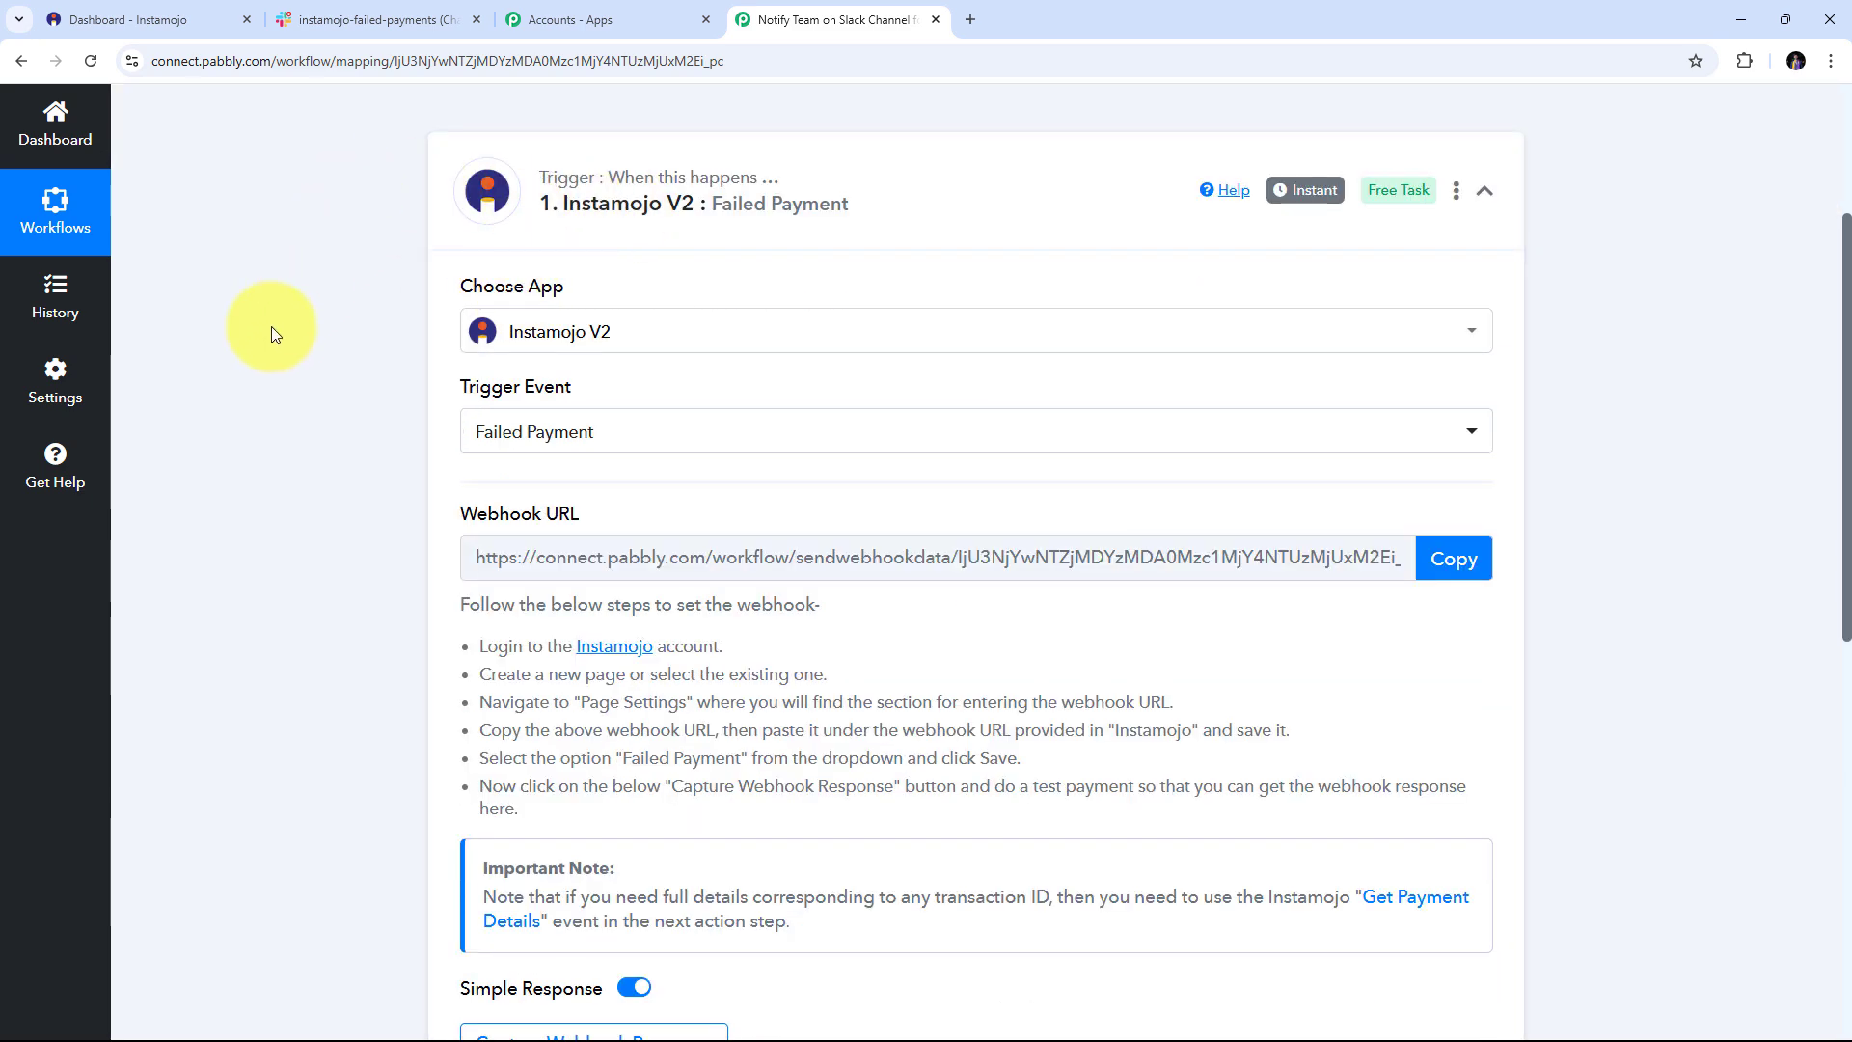
Copy the trigger's webhook URL and leave Pabbly waiting for the webhook response
{"action": "scroll", "coordinate": [420, 459], "scroll_direction": "down", "scroll_amount": 1}
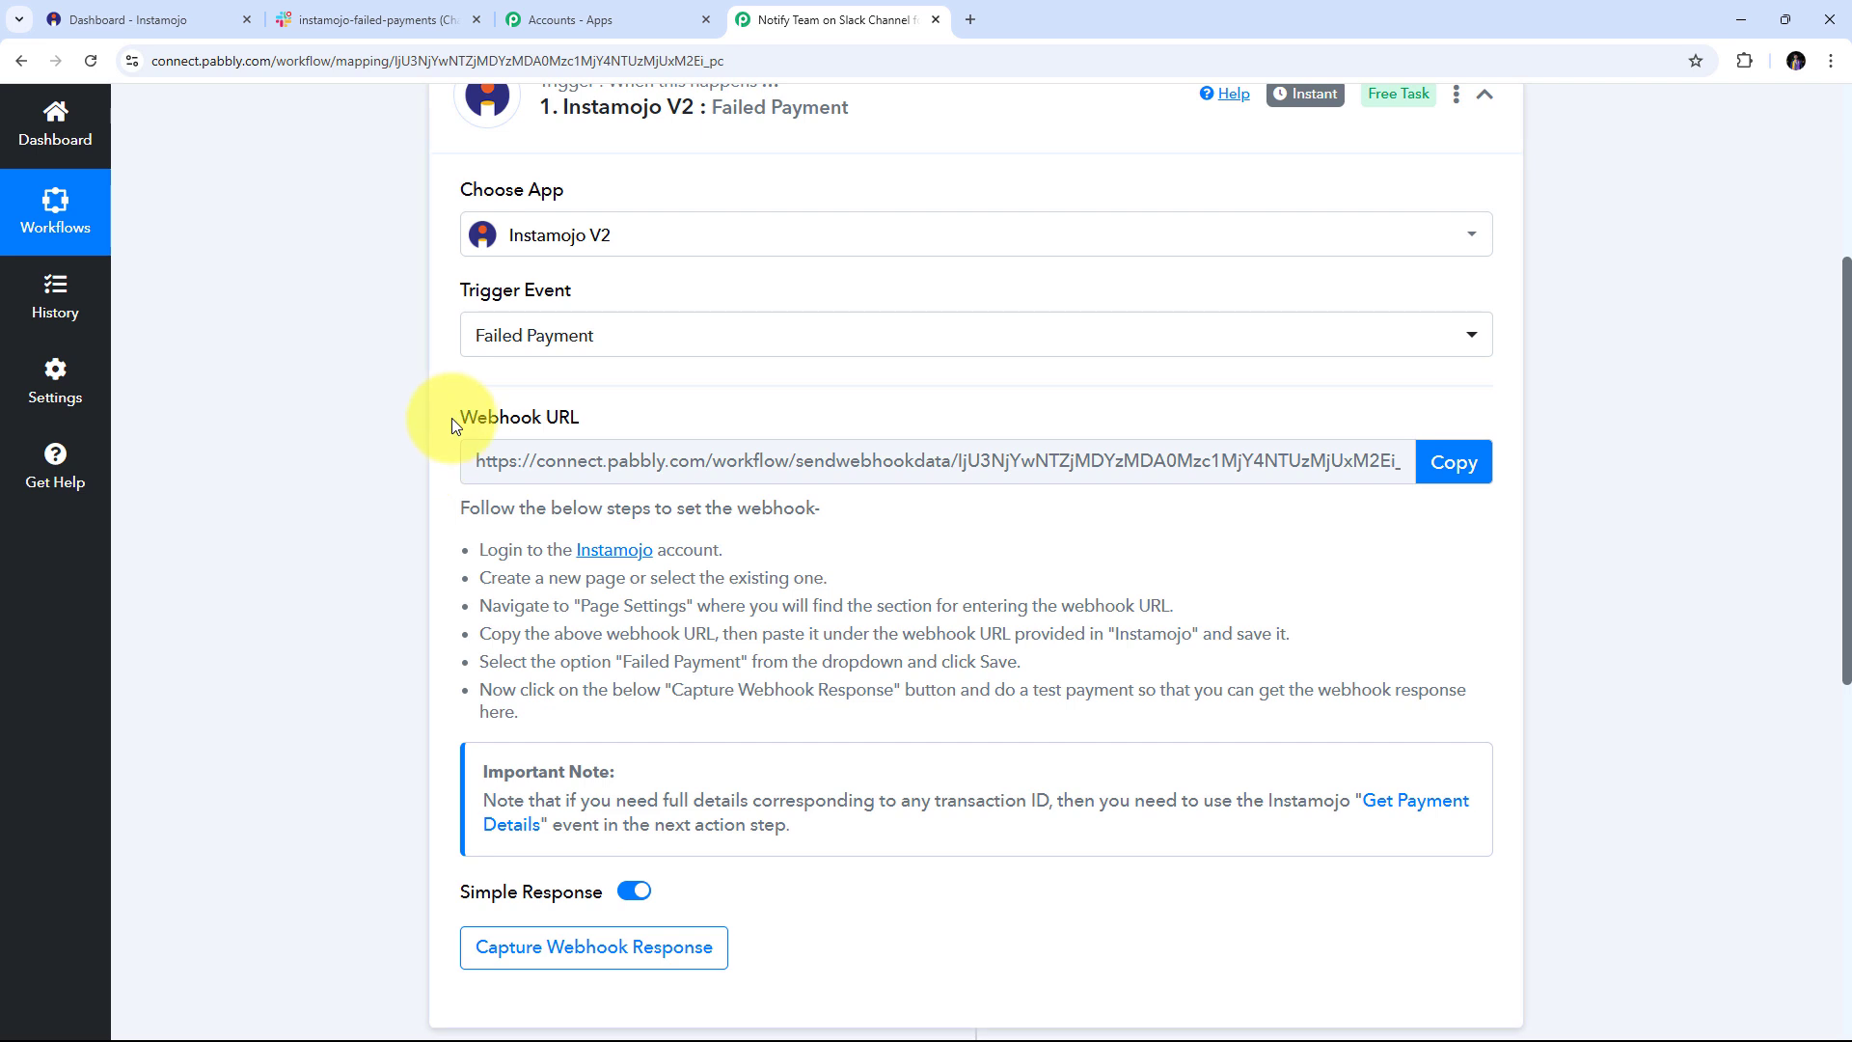
{"action": "left_click_drag", "start_coordinate": [449, 418], "coordinate": [629, 425]}
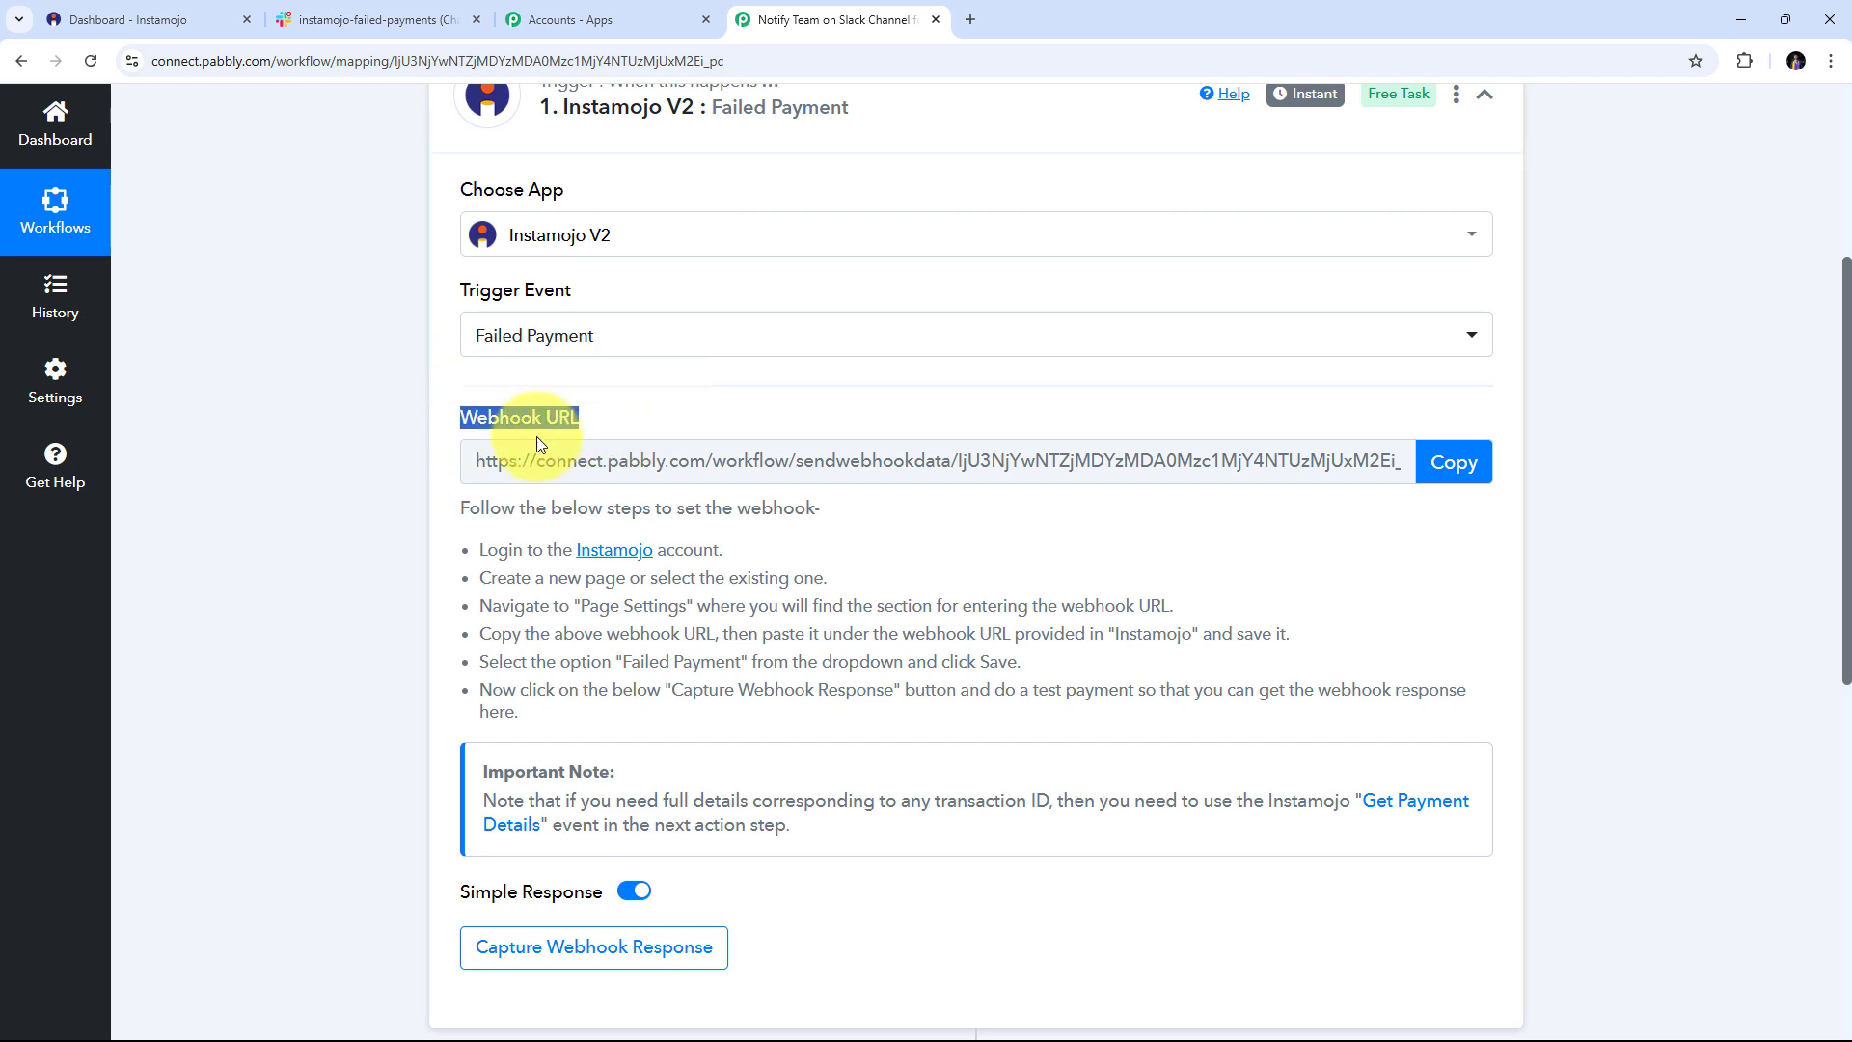
{"action": "scroll", "coordinate": [496, 436], "scroll_direction": "up", "scroll_amount": 2}
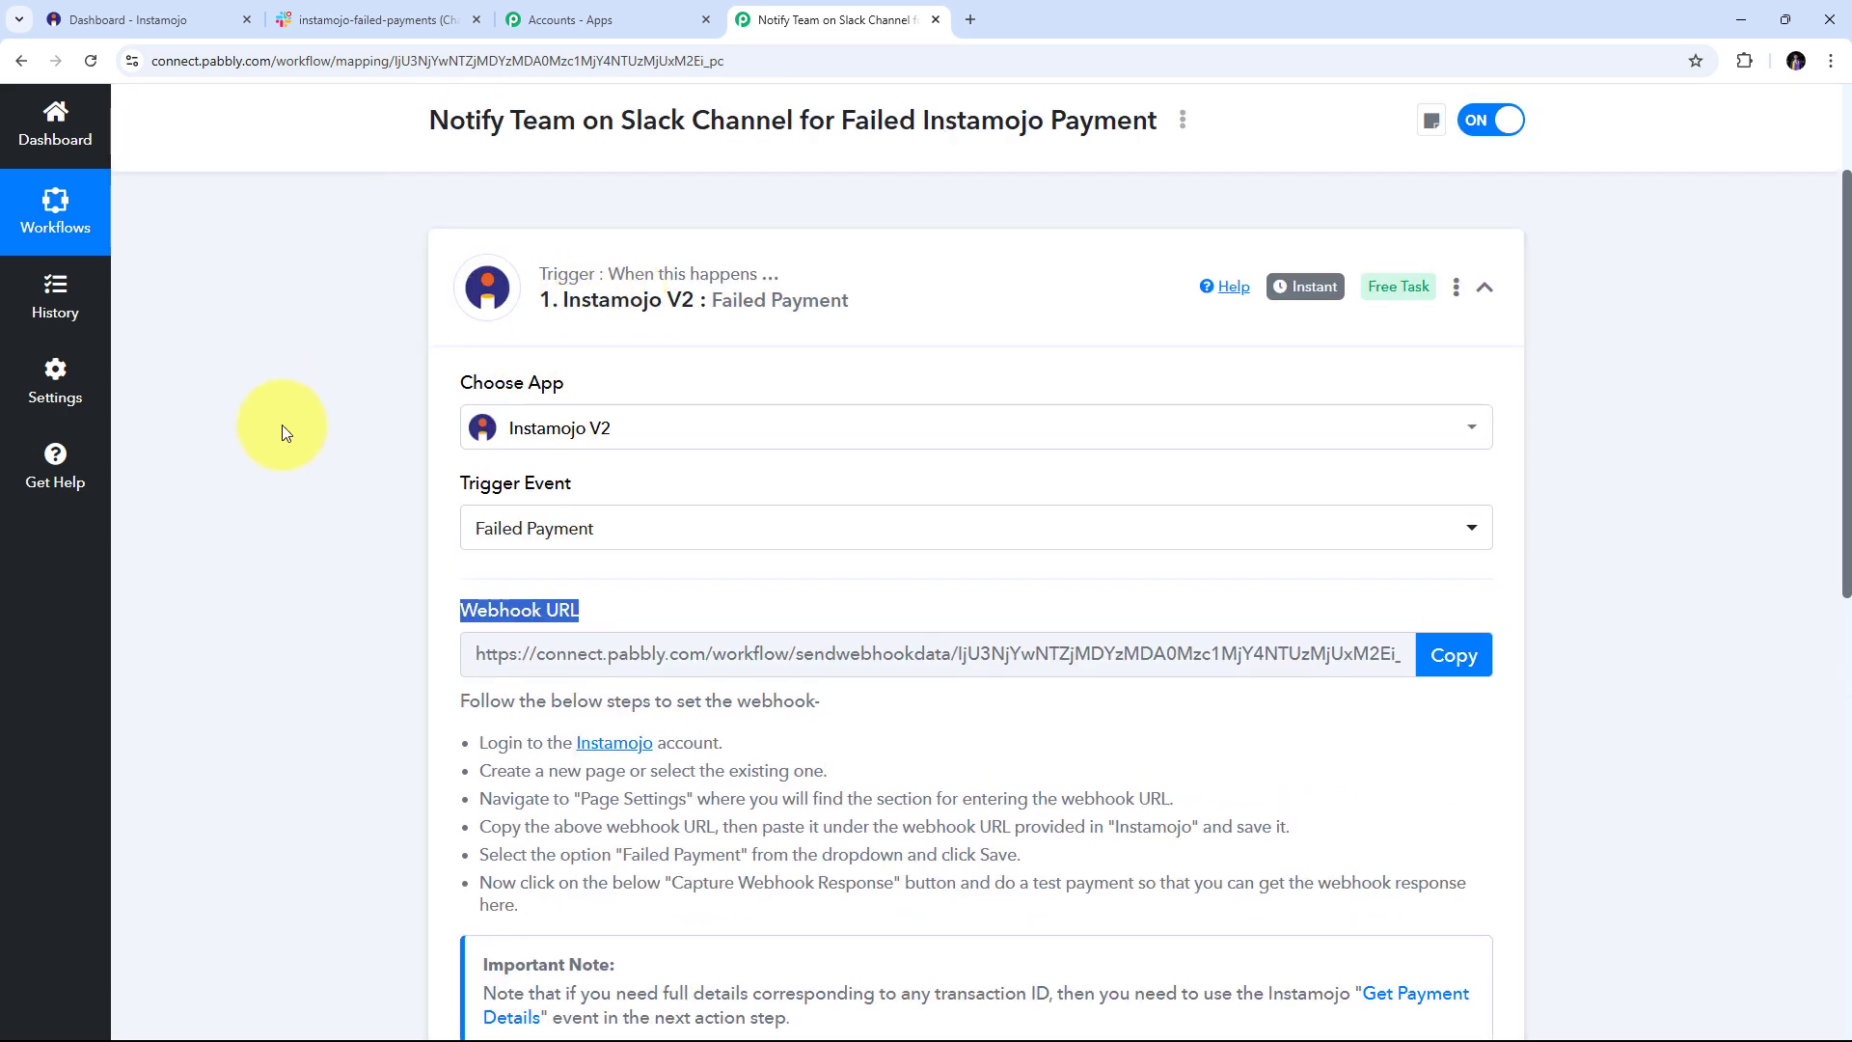
{"action": "scroll", "coordinate": [283, 430], "scroll_direction": "down", "scroll_amount": 2}
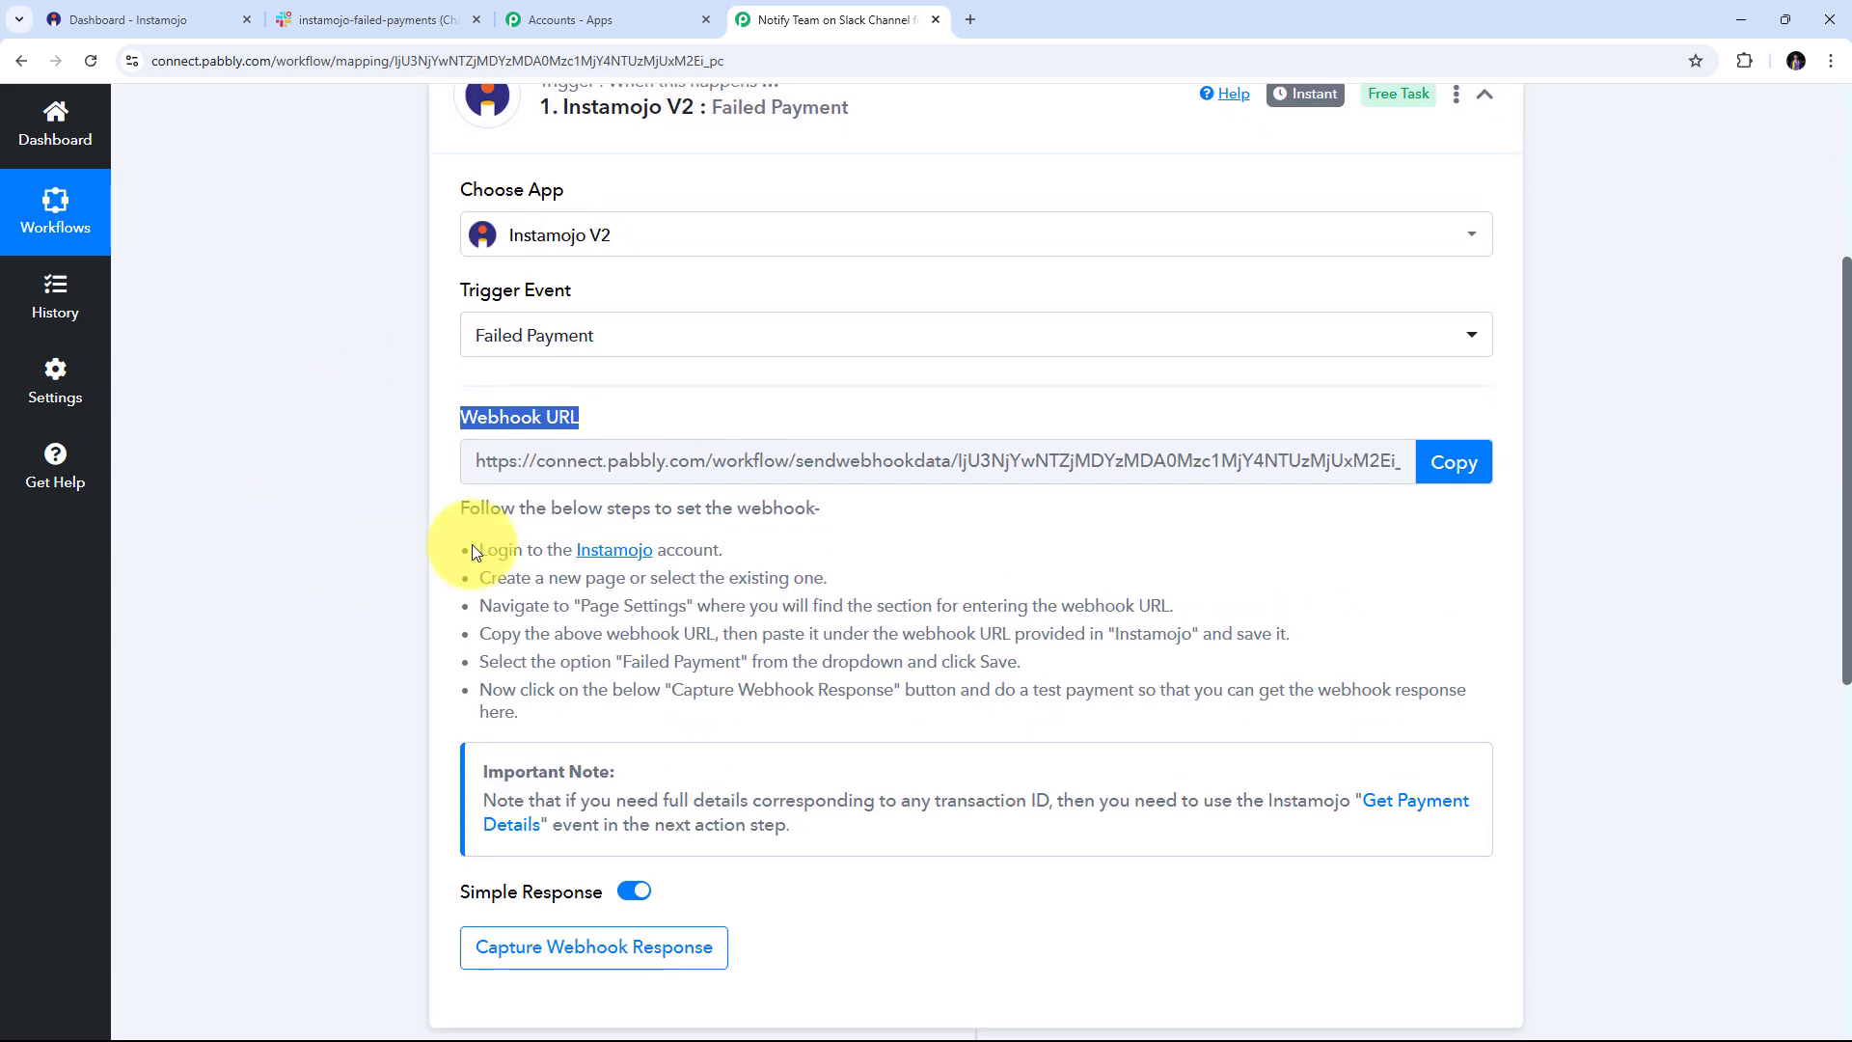
{"action": "left_click_drag", "start_coordinate": [471, 544], "coordinate": [675, 704]}
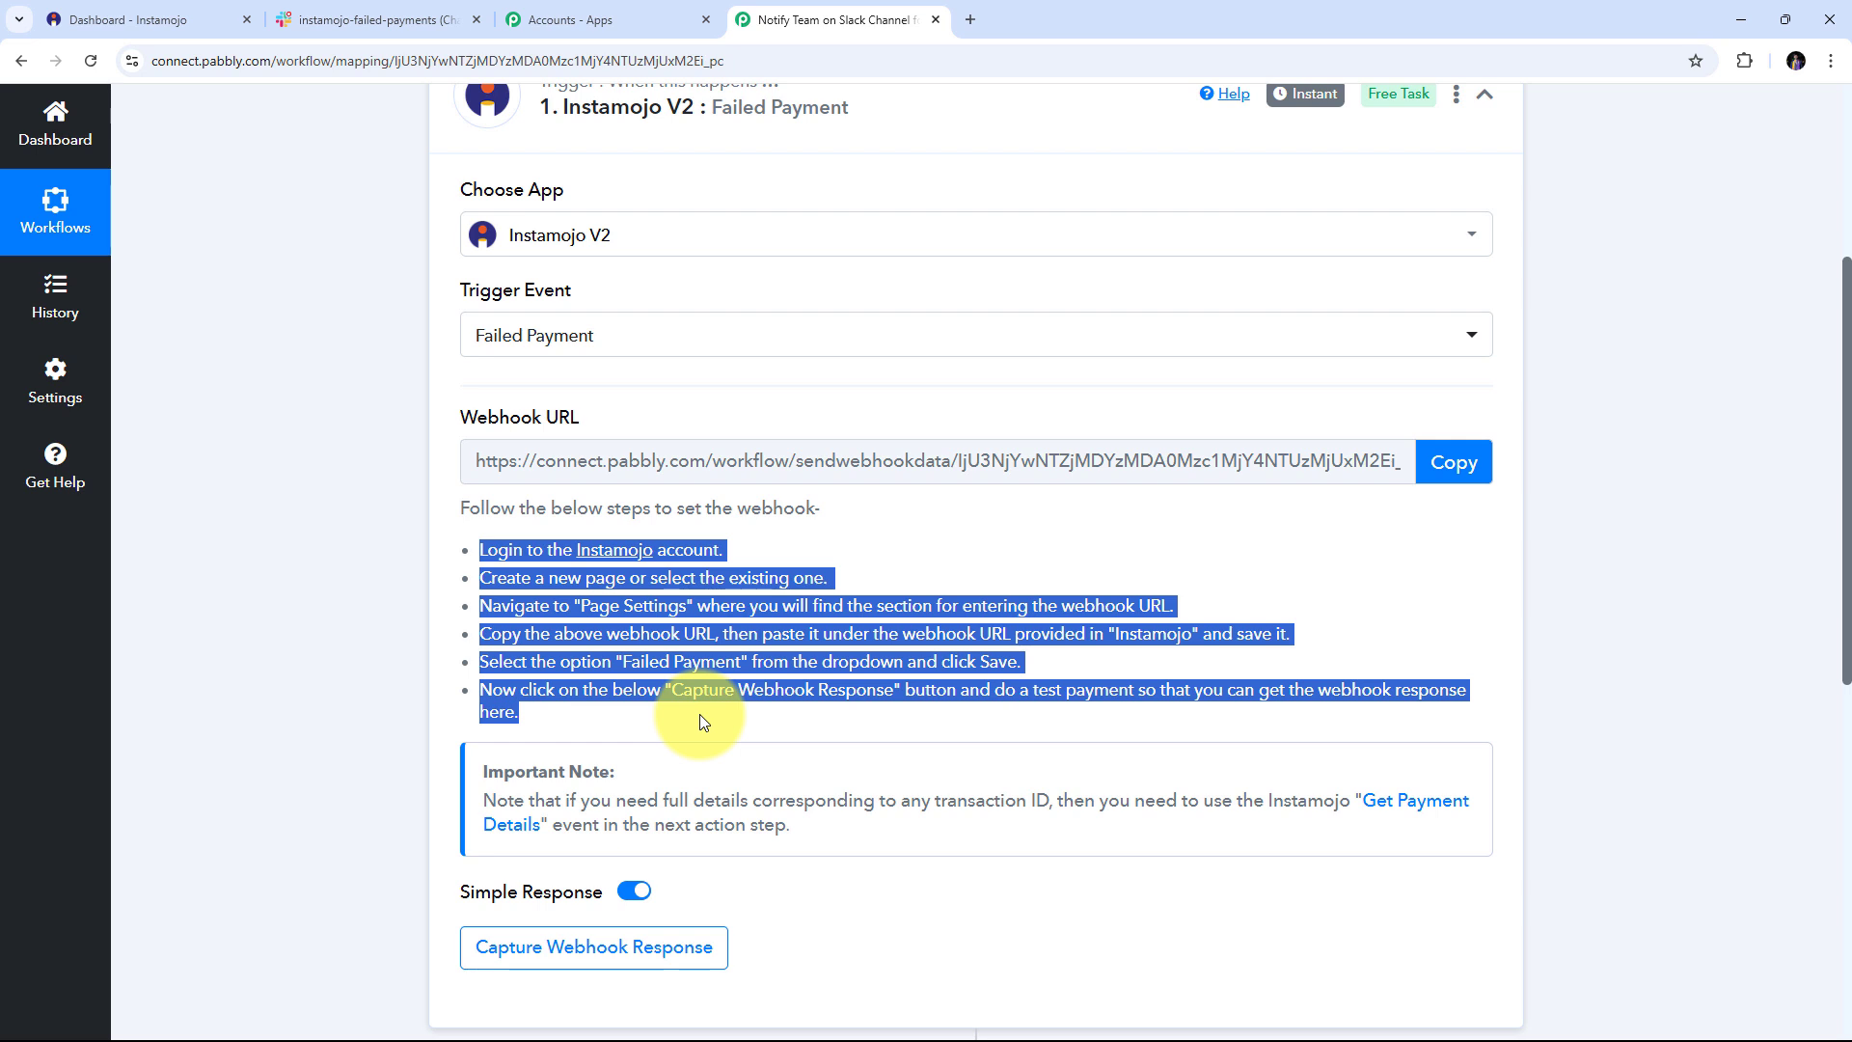
{"action": "left_click", "coordinate": [1441, 473]}
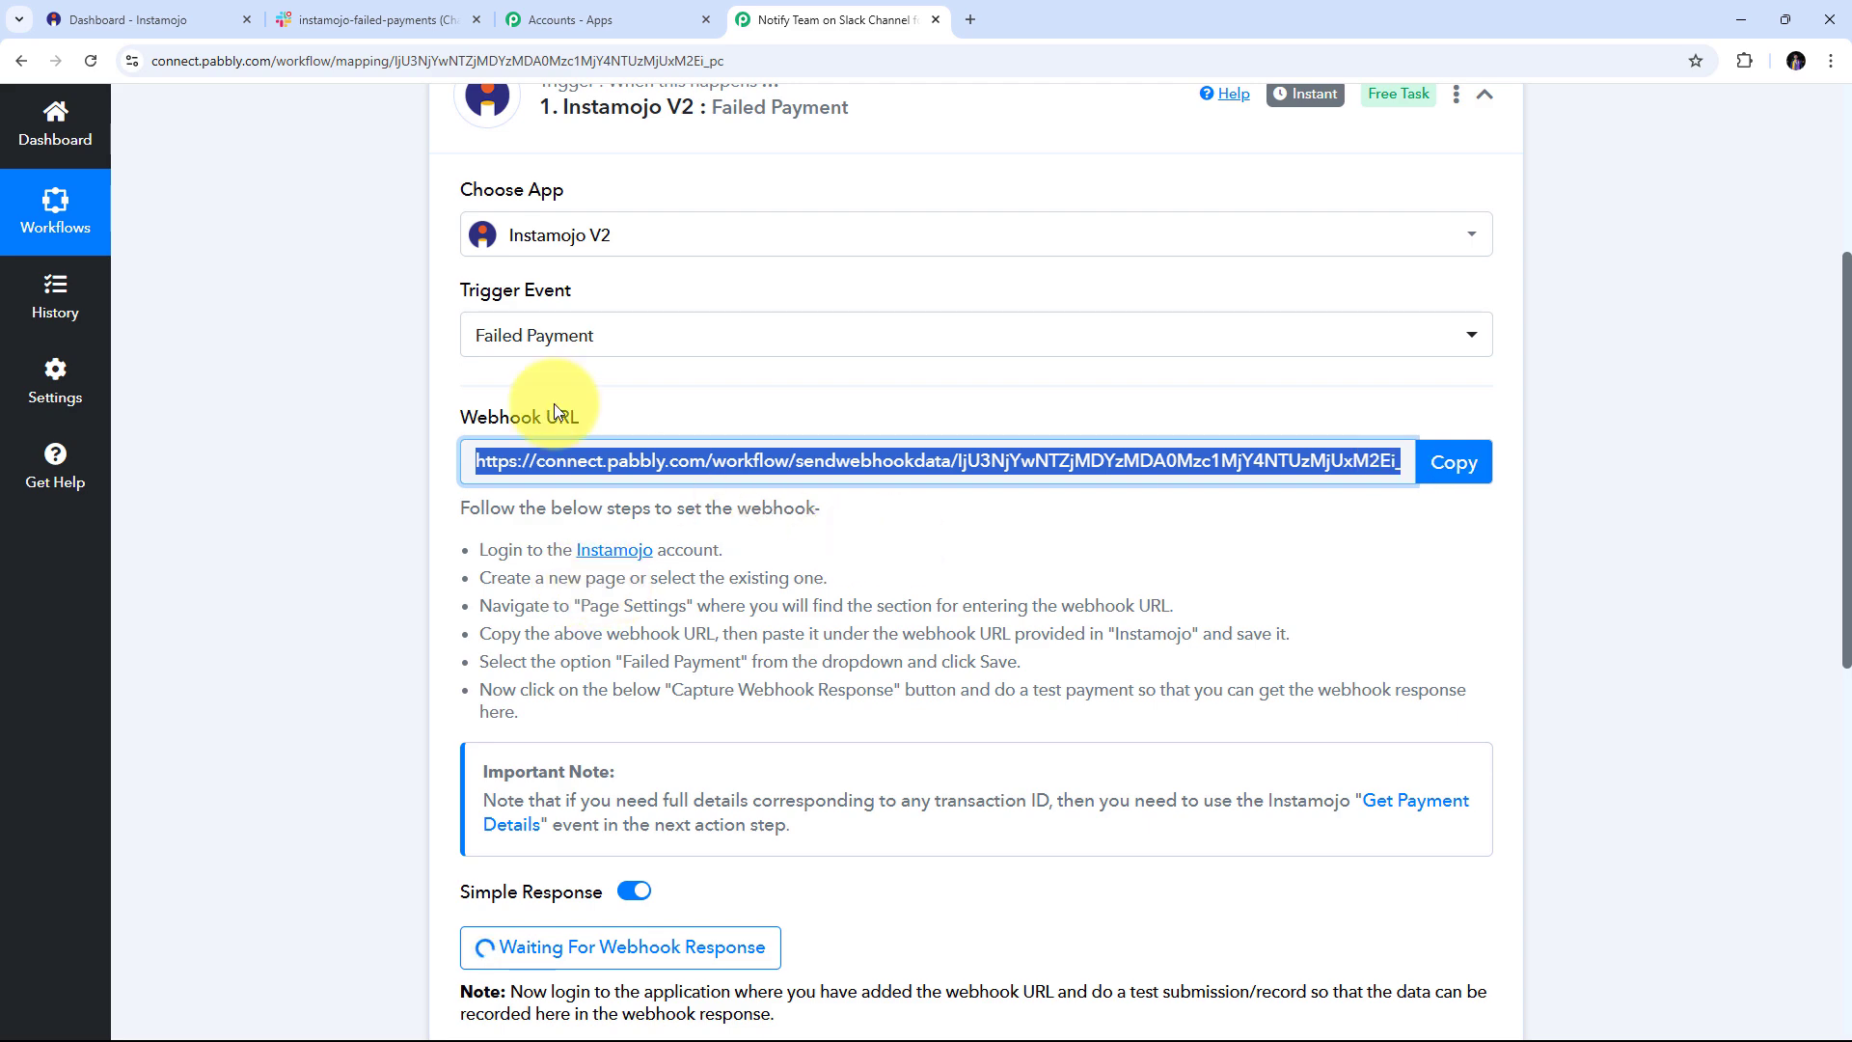
{"action": "left_click", "coordinate": [185, 14]}
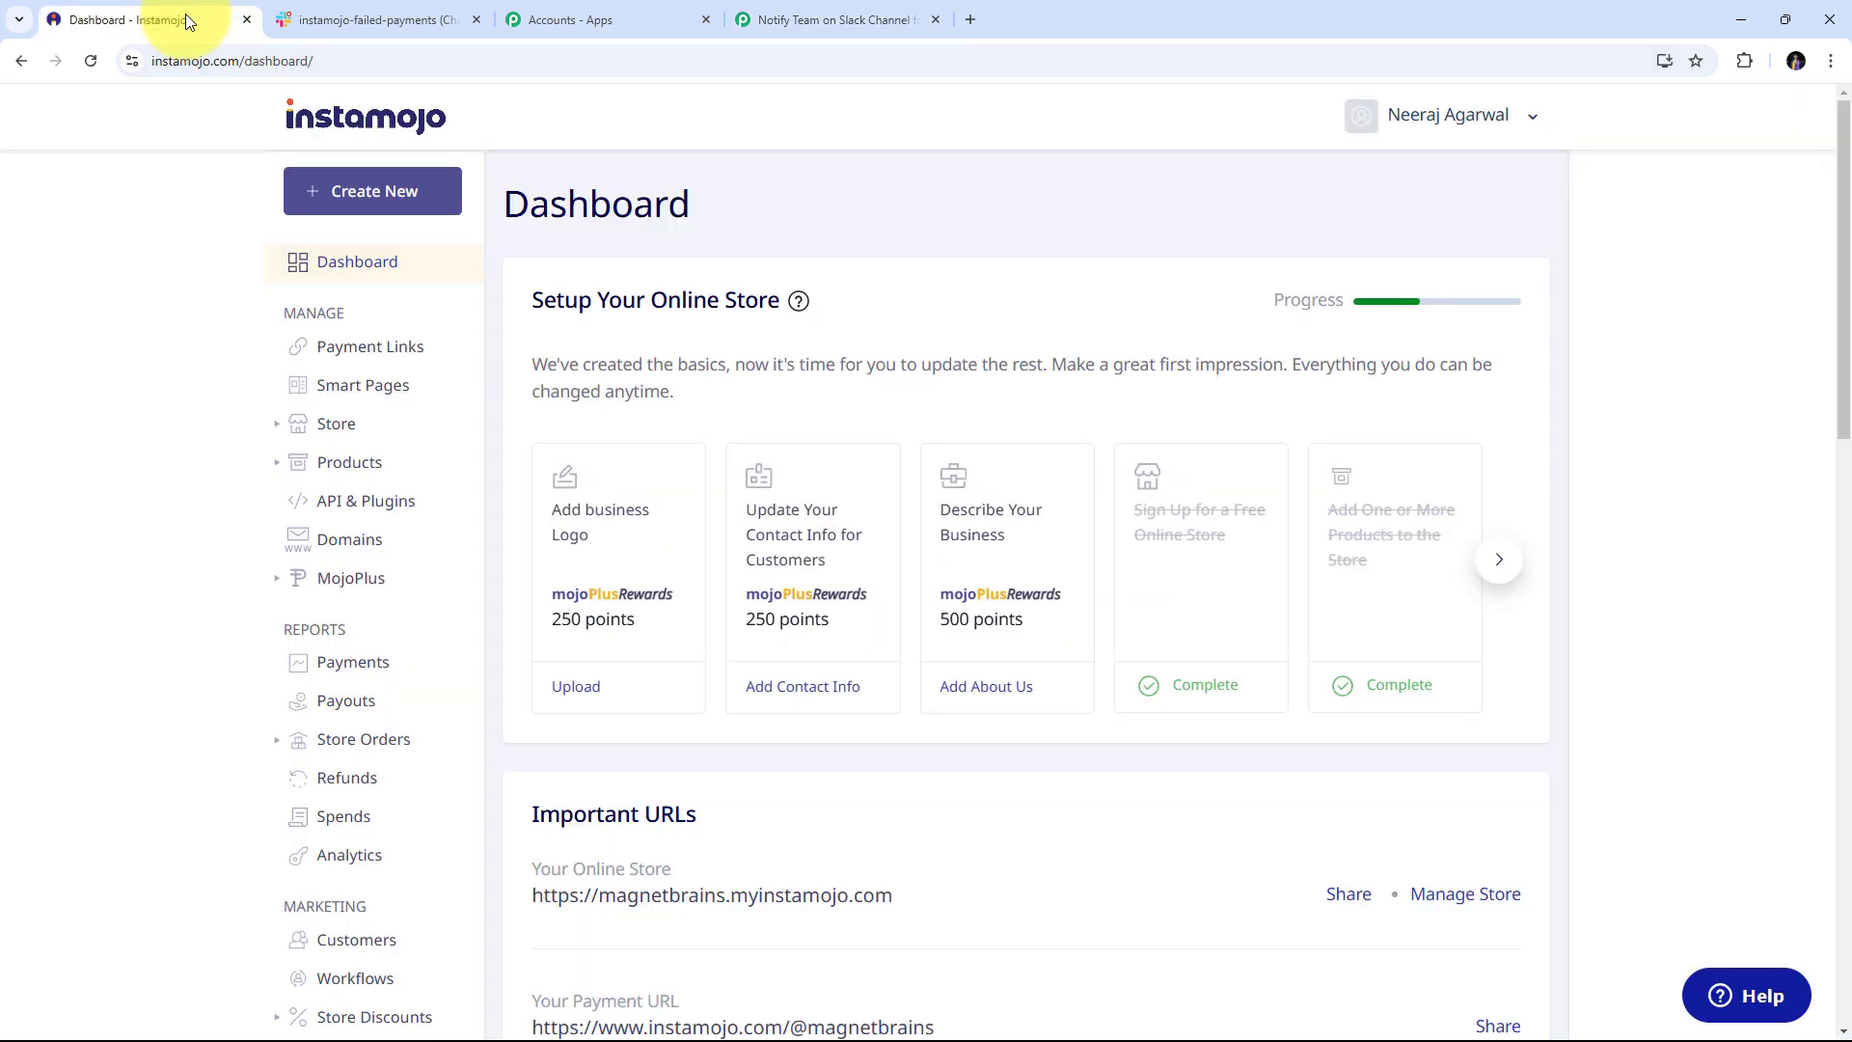
Open the webhook settings of the PHP For Programming smart page for editing
{"action": "left_click", "coordinate": [404, 405]}
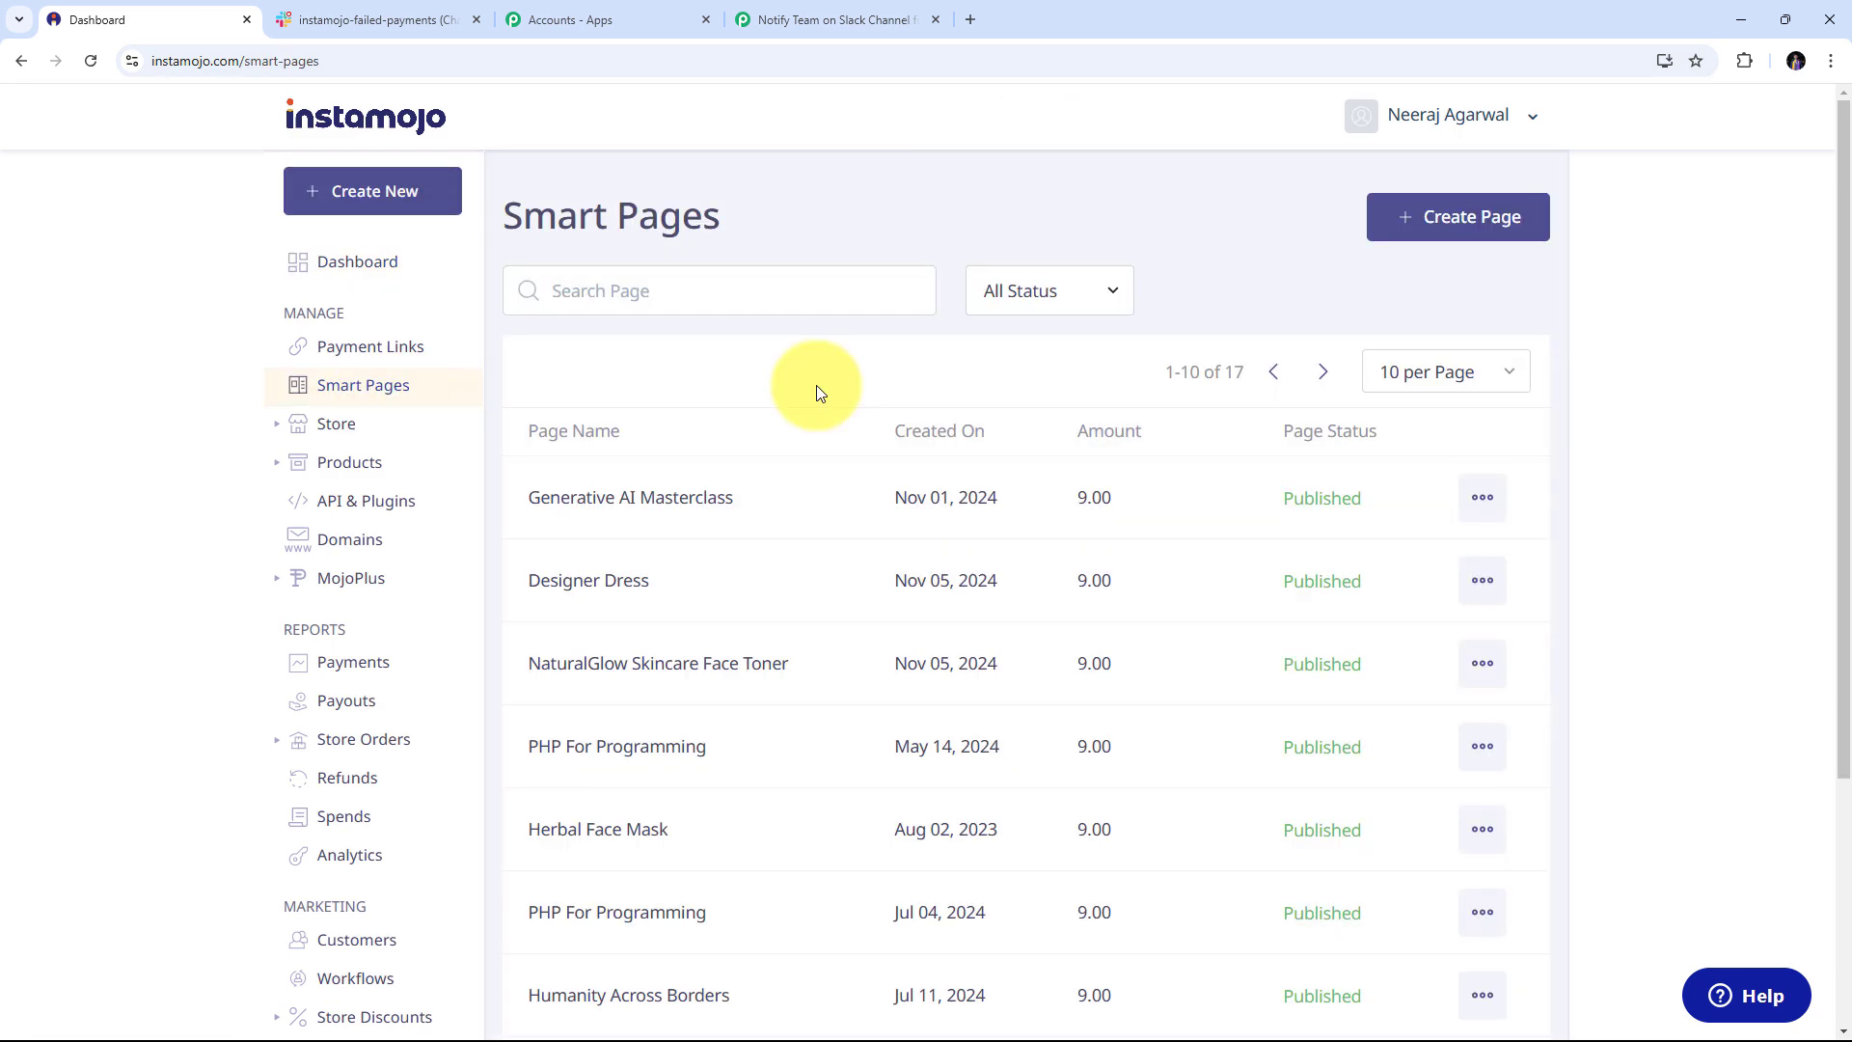
{"action": "scroll", "coordinate": [816, 390], "scroll_direction": "down", "scroll_amount": 3}
{"action": "scroll", "coordinate": [818, 393], "scroll_direction": "up", "scroll_amount": 3}
{"action": "scroll", "coordinate": [818, 392], "scroll_direction": "down", "scroll_amount": 3}
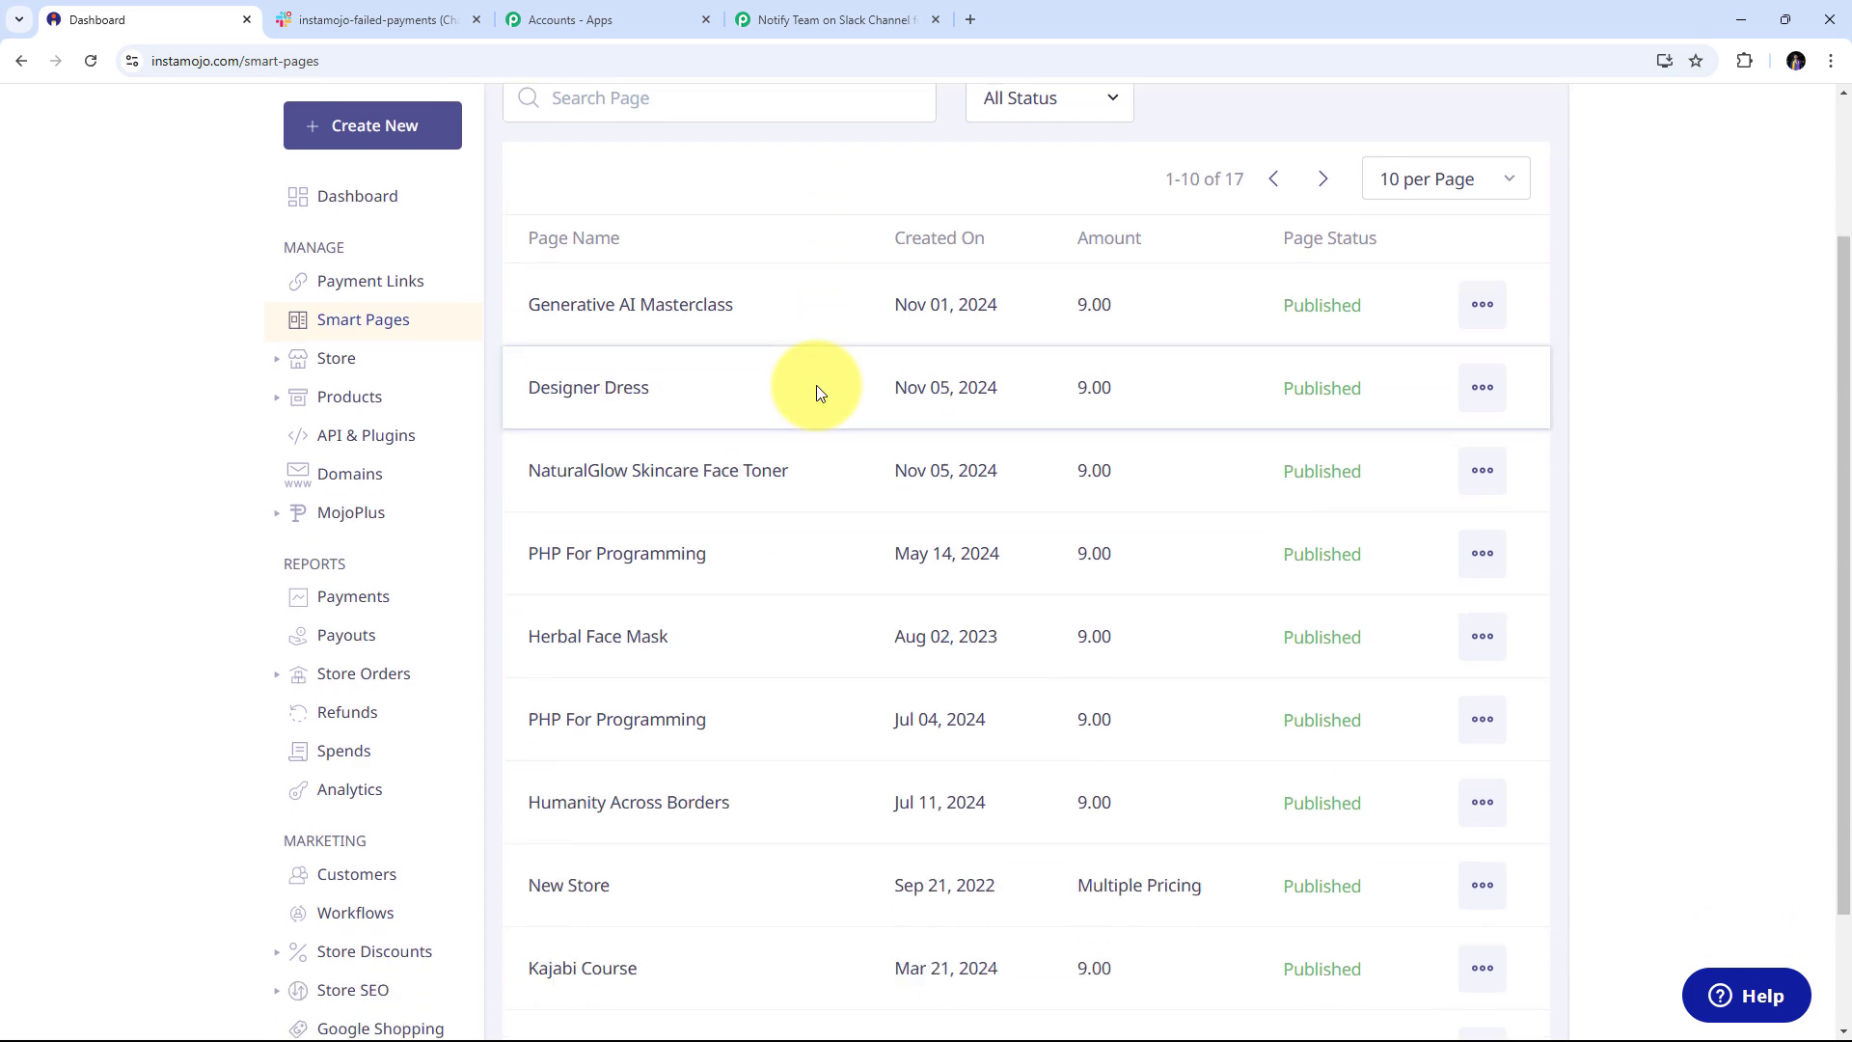
{"action": "scroll", "coordinate": [818, 393], "scroll_direction": "up", "scroll_amount": 3}
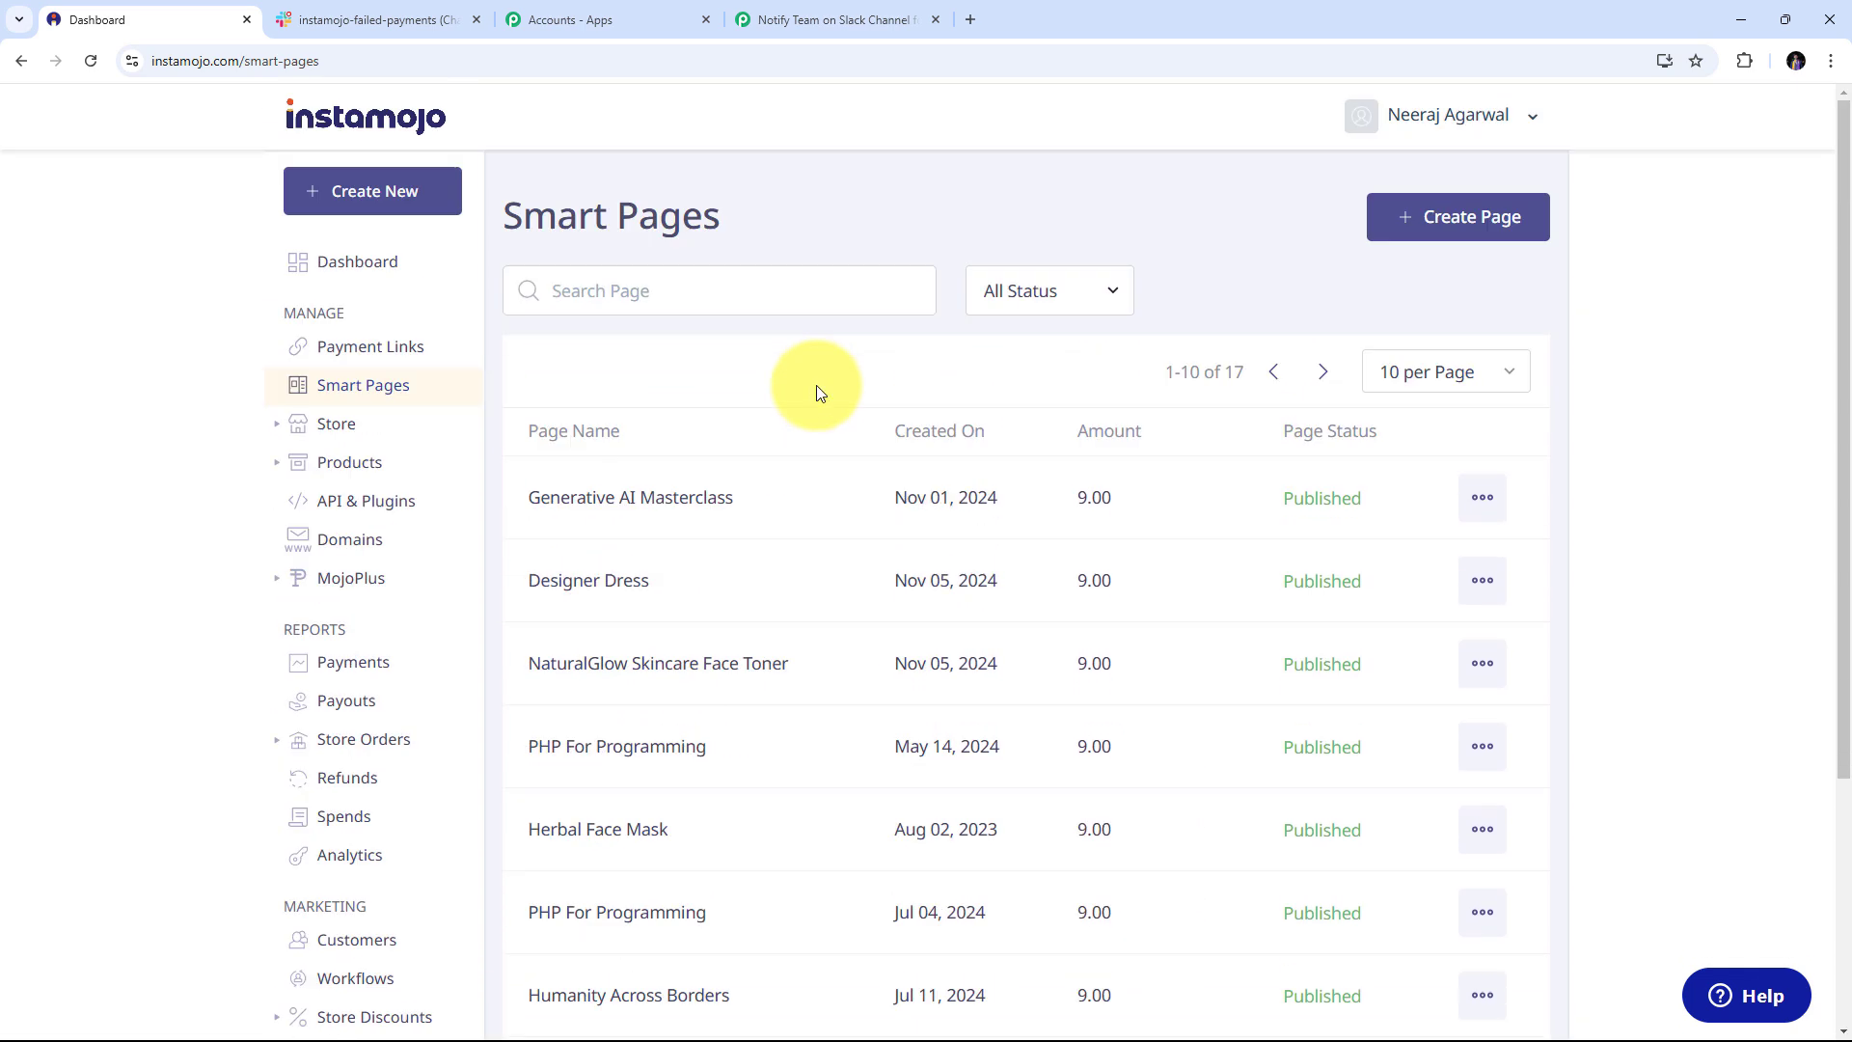
{"action": "scroll", "coordinate": [816, 391], "scroll_direction": "down", "scroll_amount": 3}
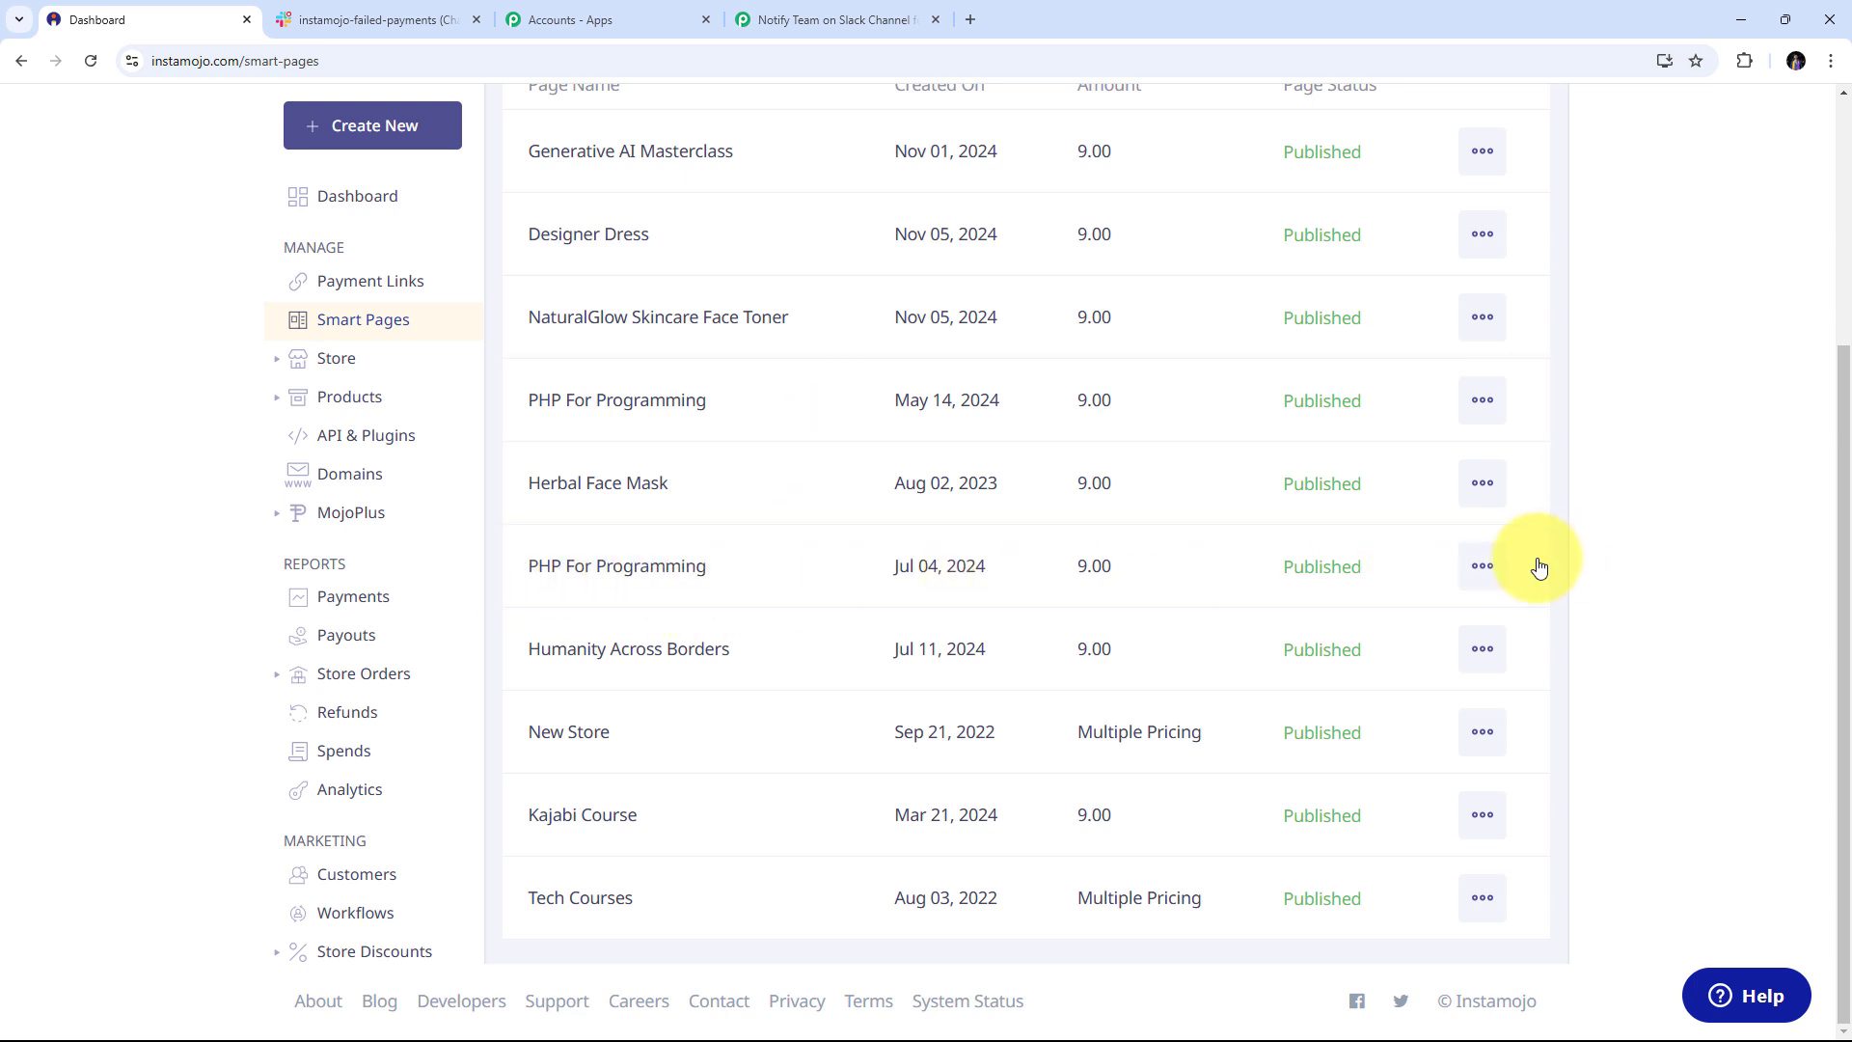
{"action": "left_click", "coordinate": [1481, 569]}
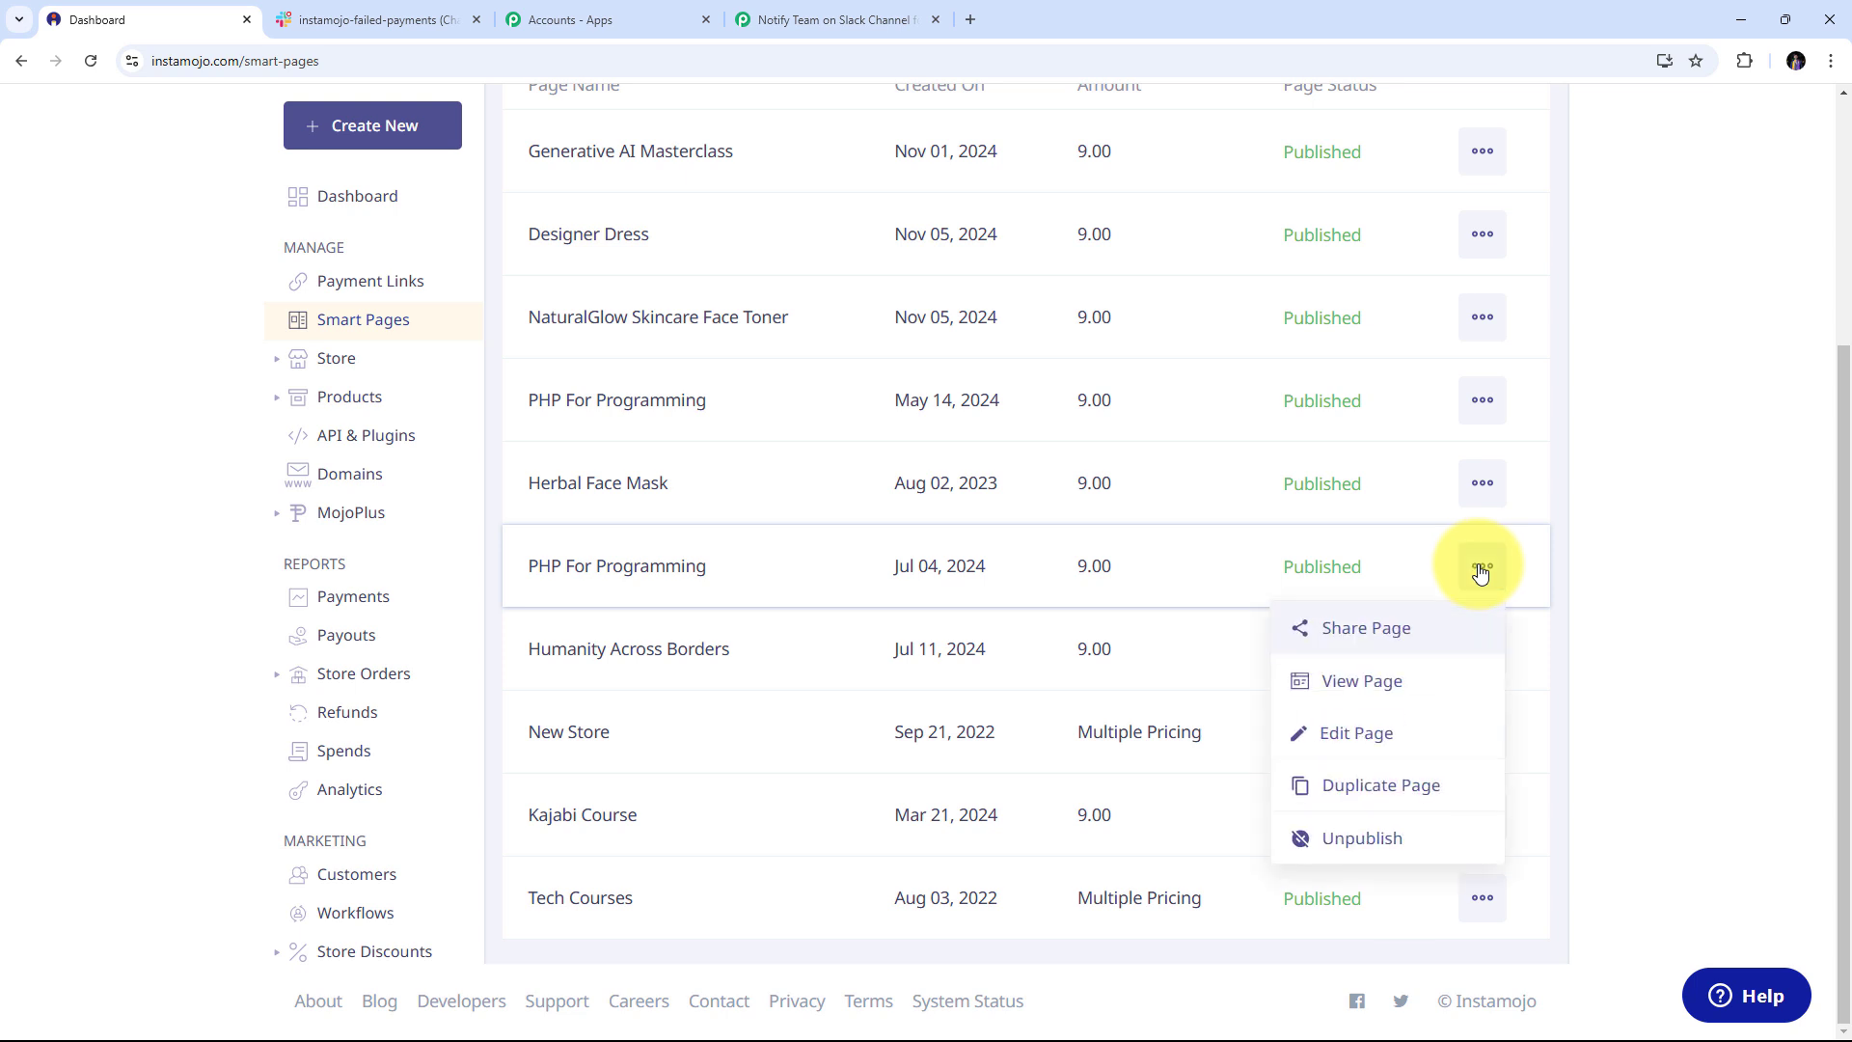
{"action": "left_click", "coordinate": [1342, 744]}
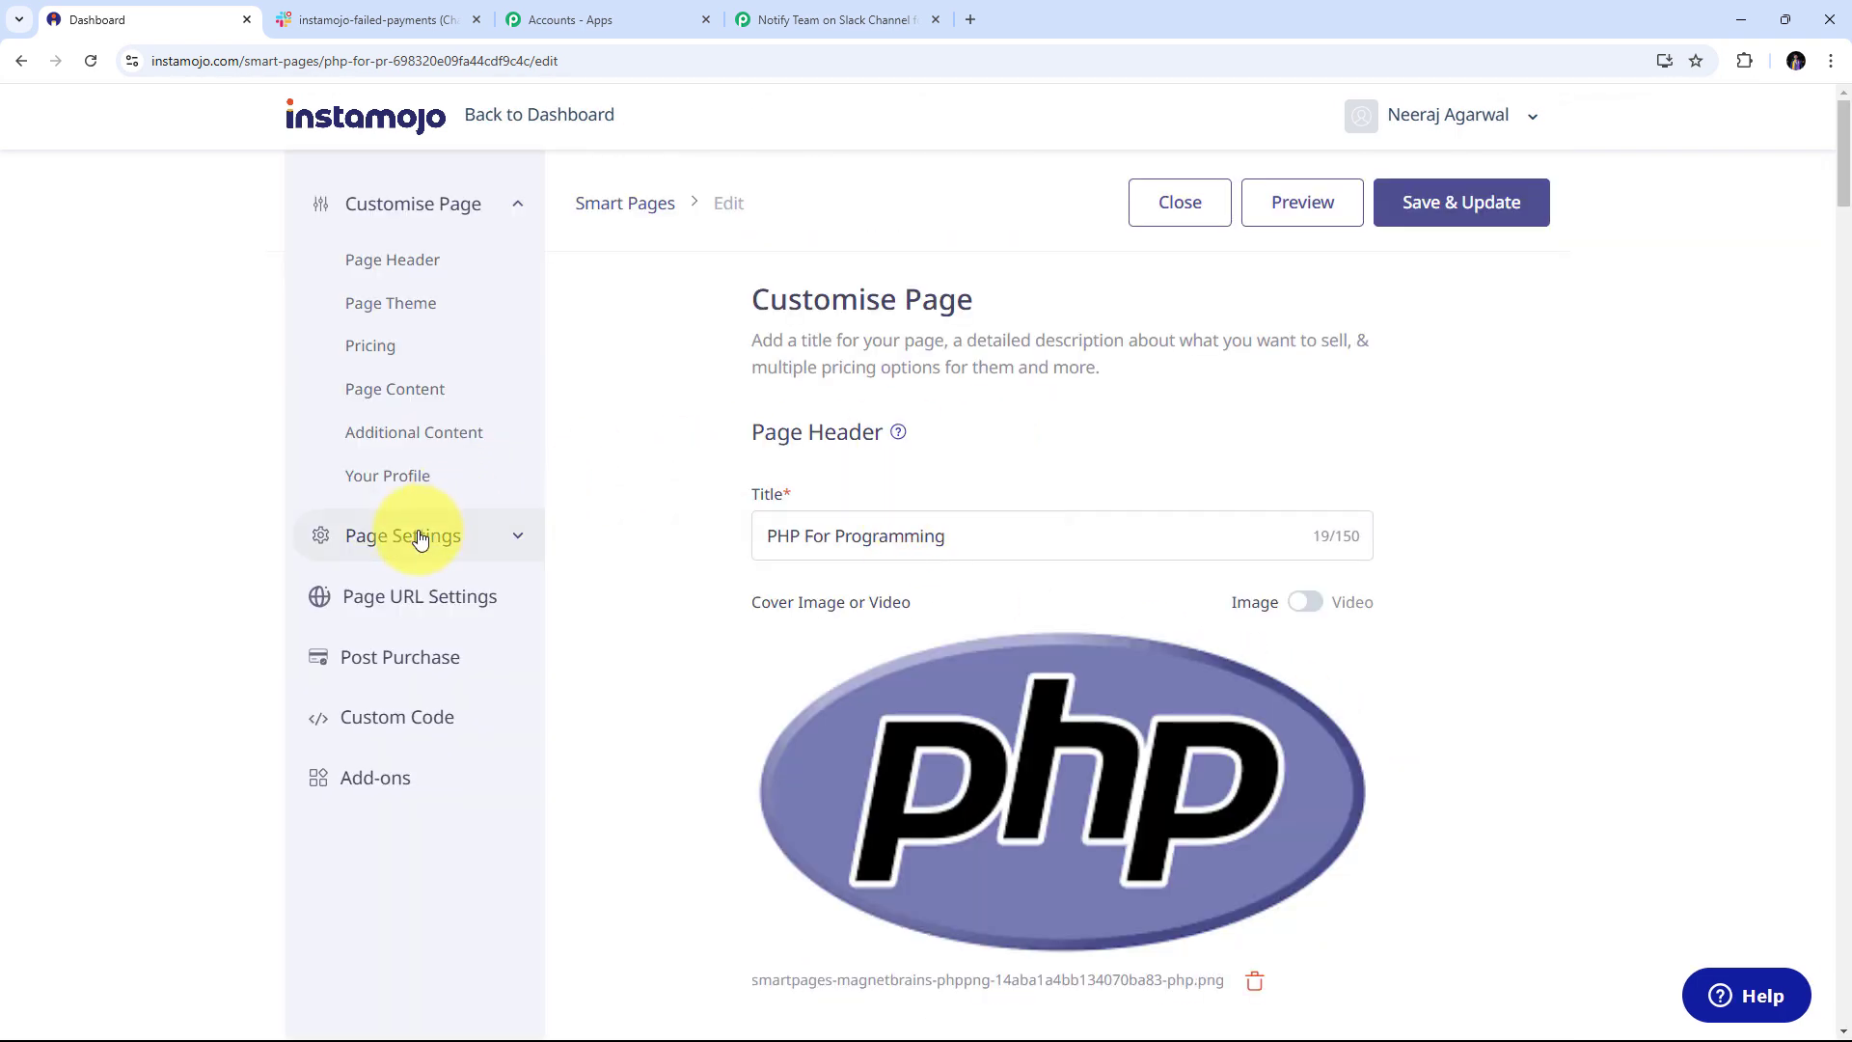
{"action": "left_click", "coordinate": [510, 538]}
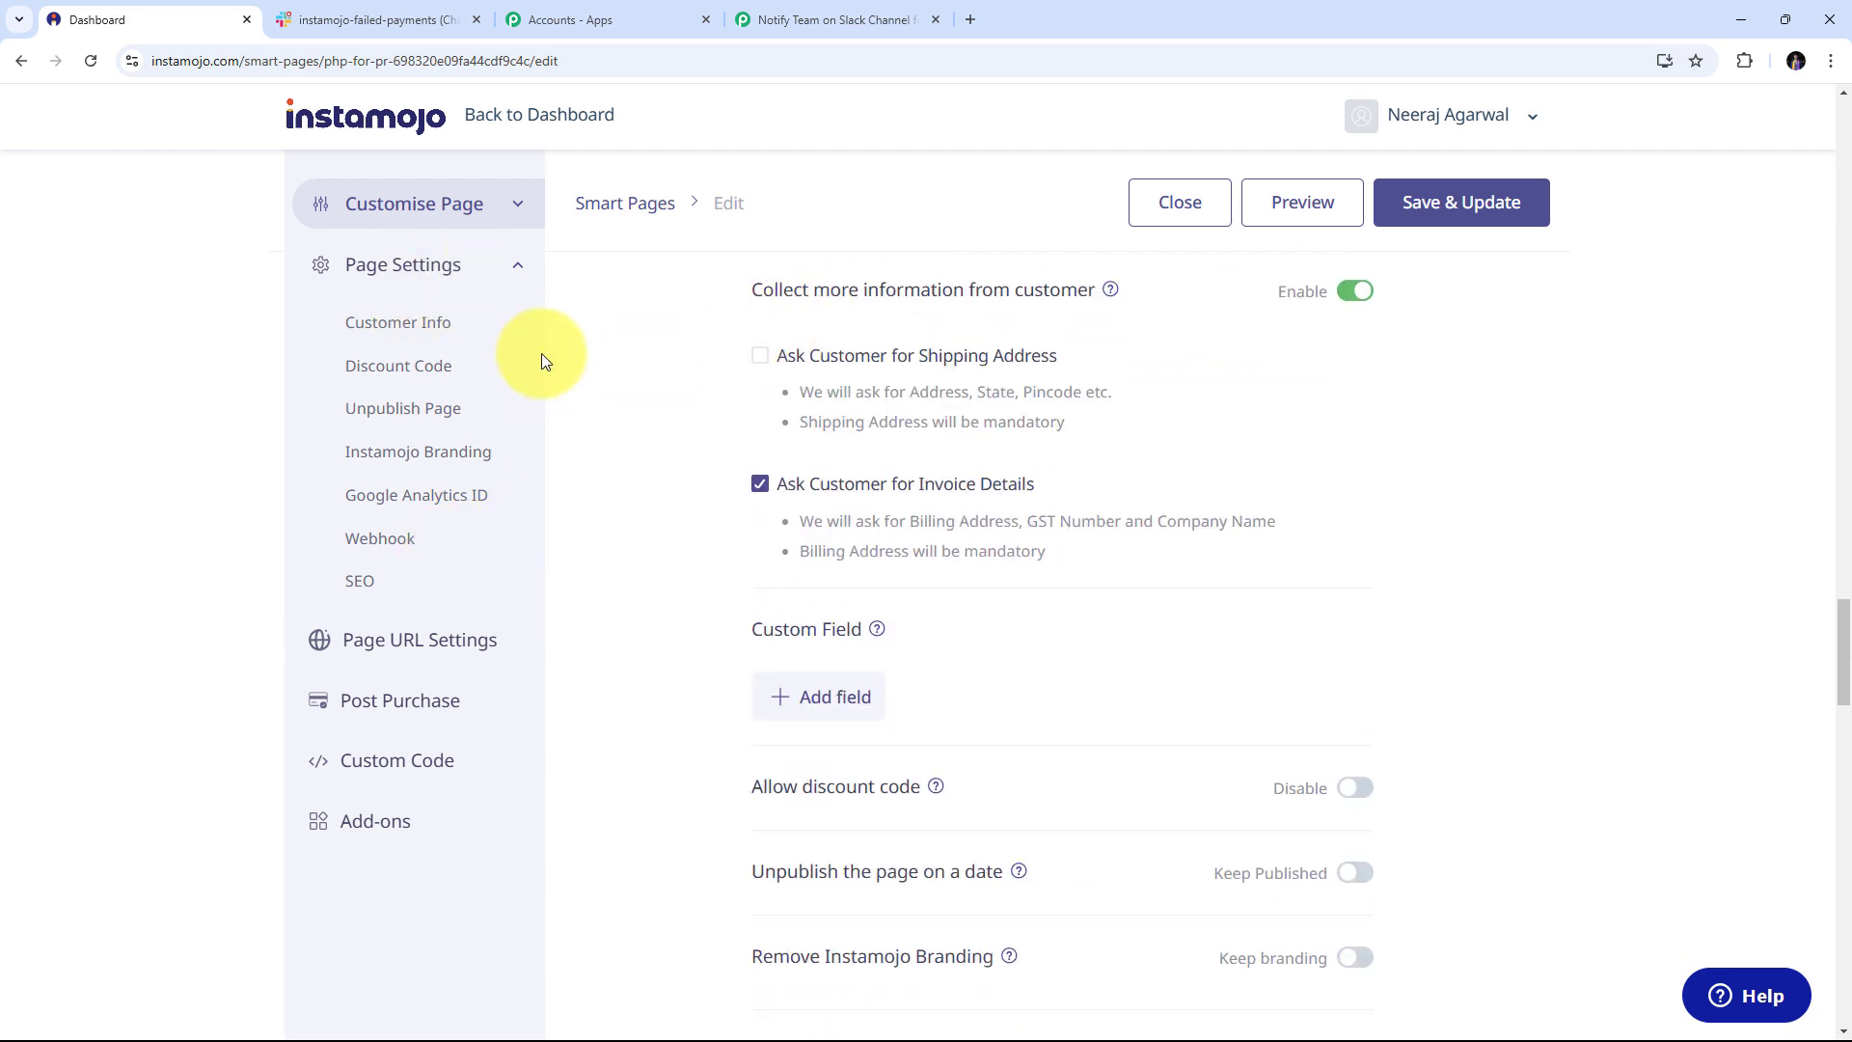
{"action": "left_click", "coordinate": [377, 545]}
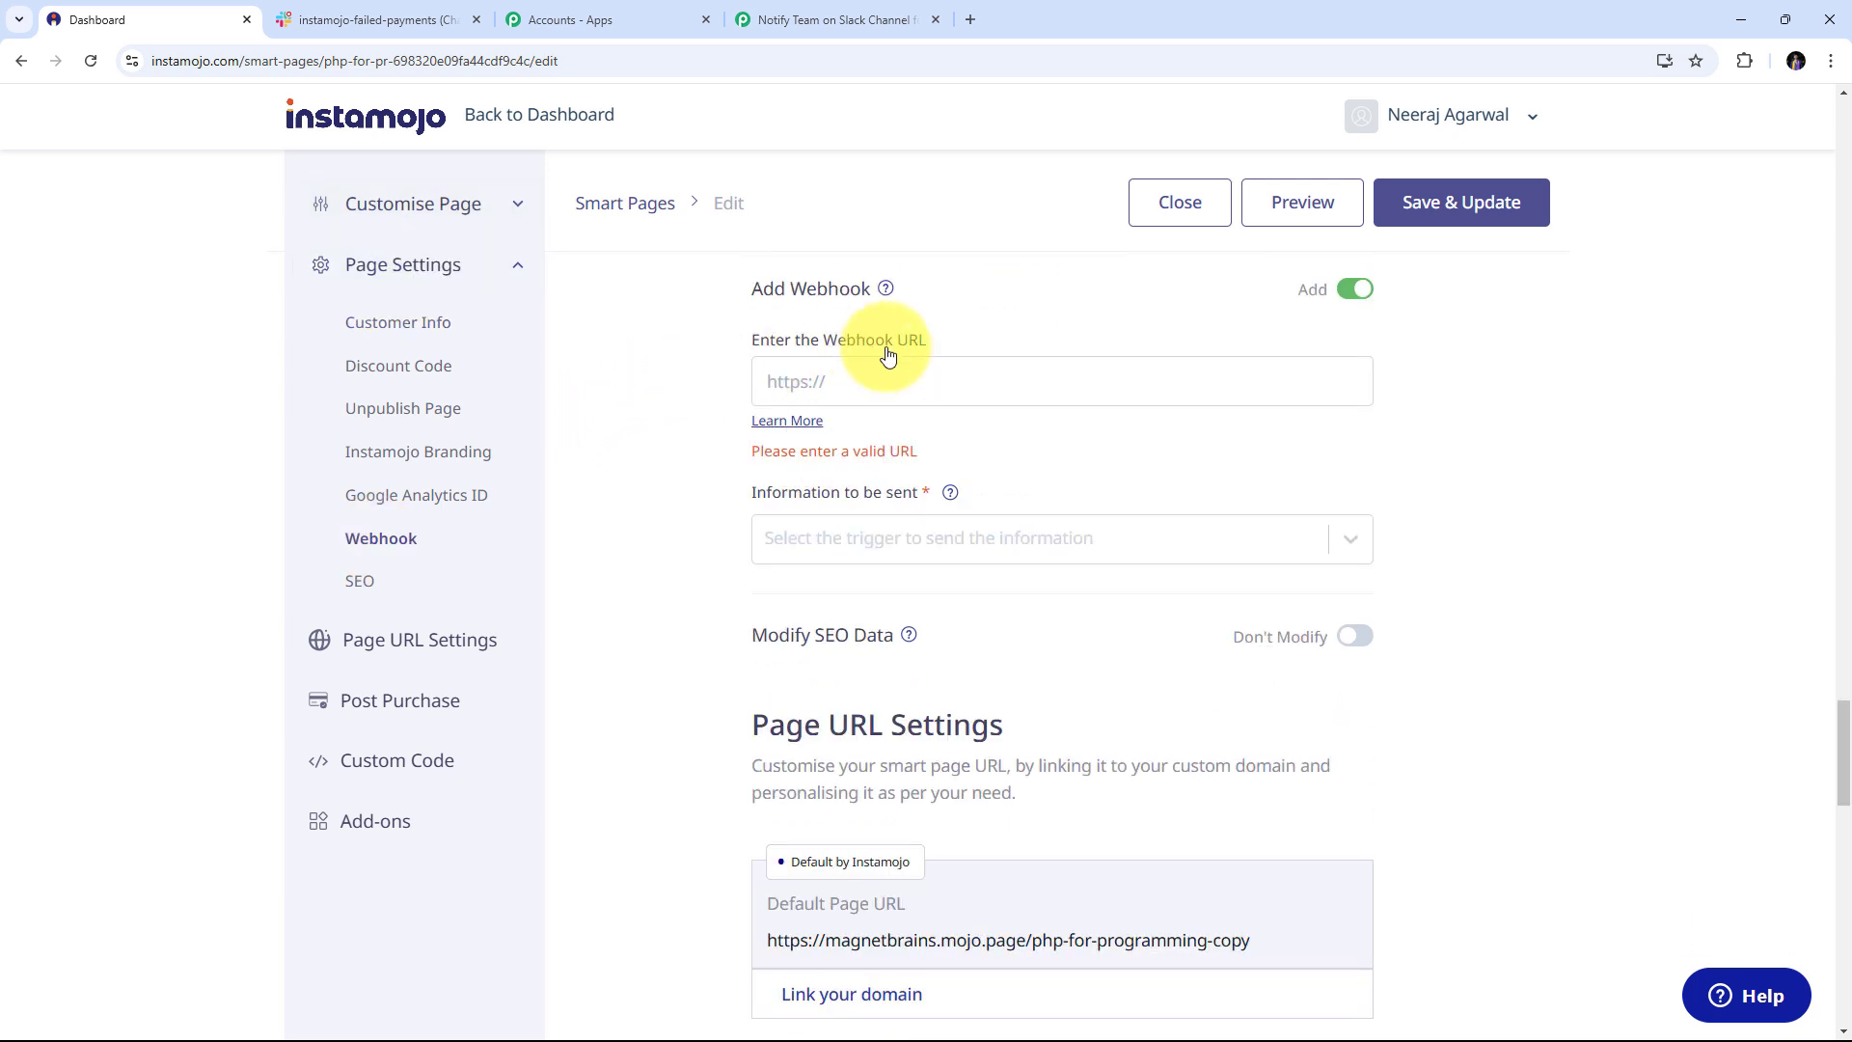
Paste the Pabbly webhook URL, enable Failed Payments, and save the page
{"action": "right_click", "coordinate": [810, 376]}
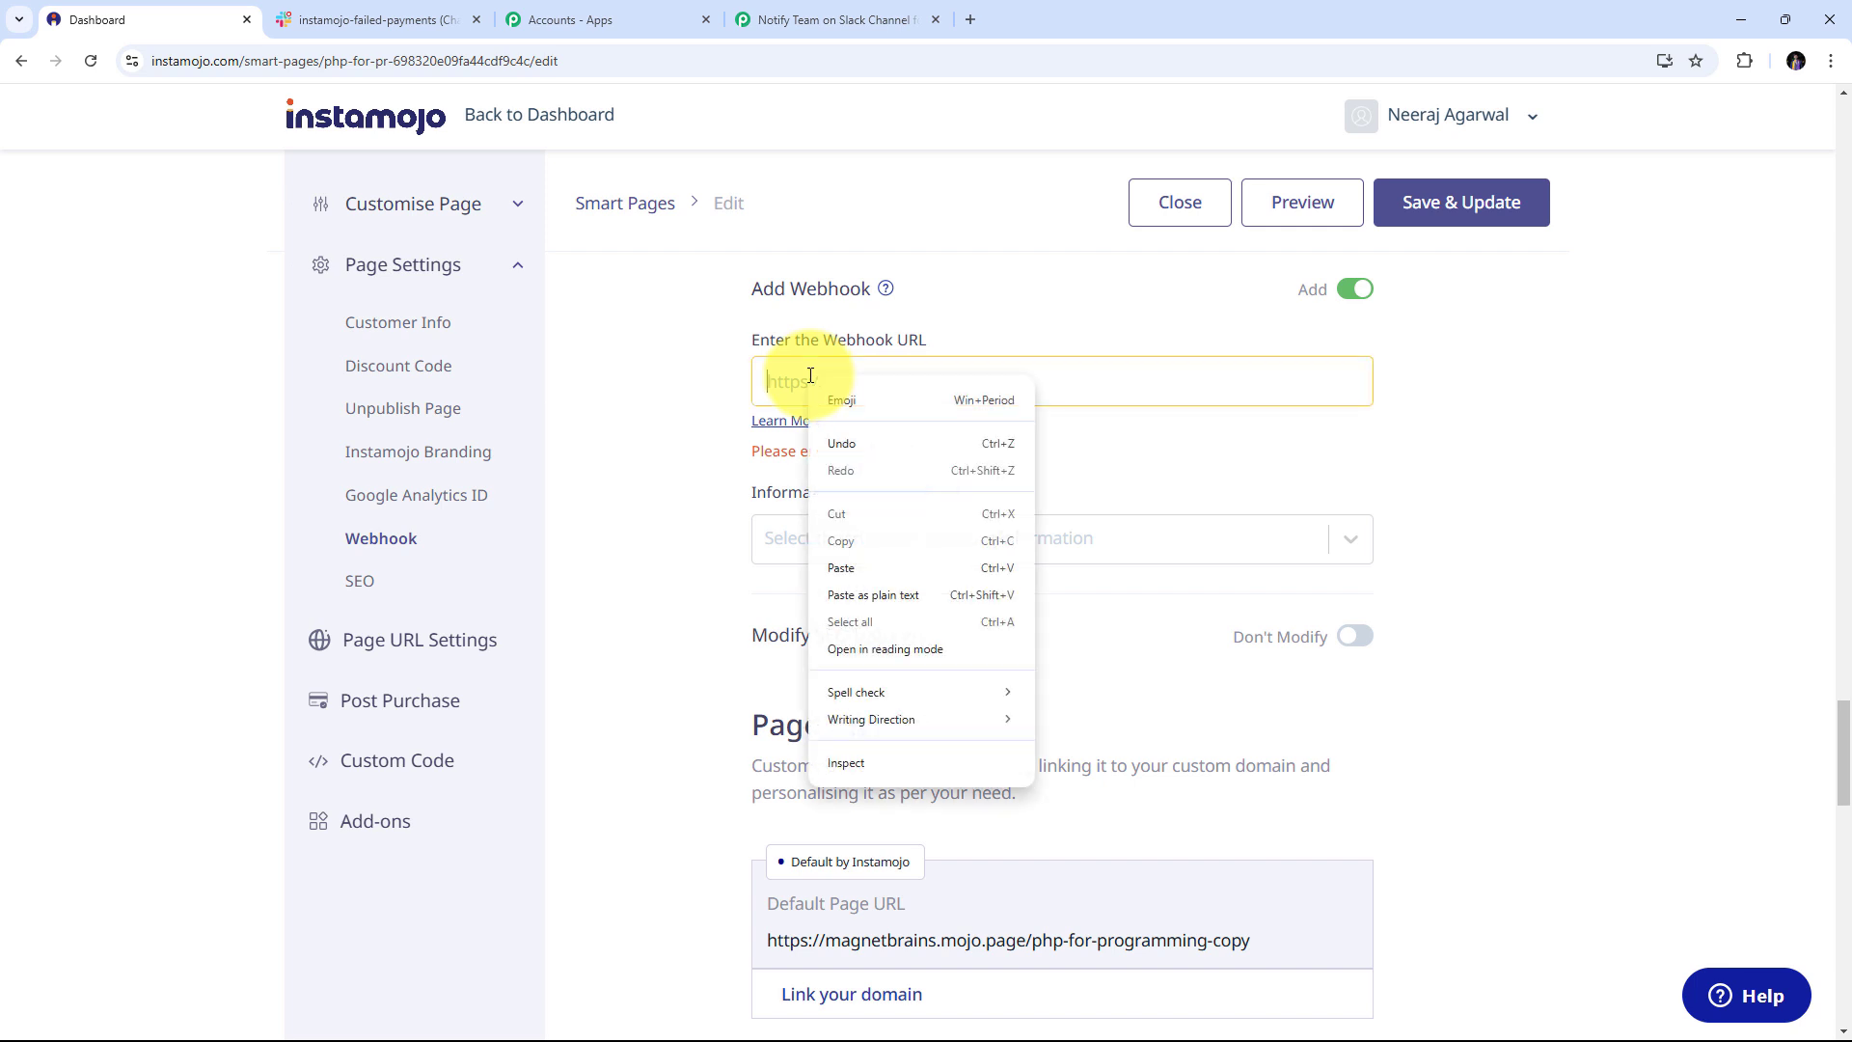
{"action": "left_click", "coordinate": [851, 573]}
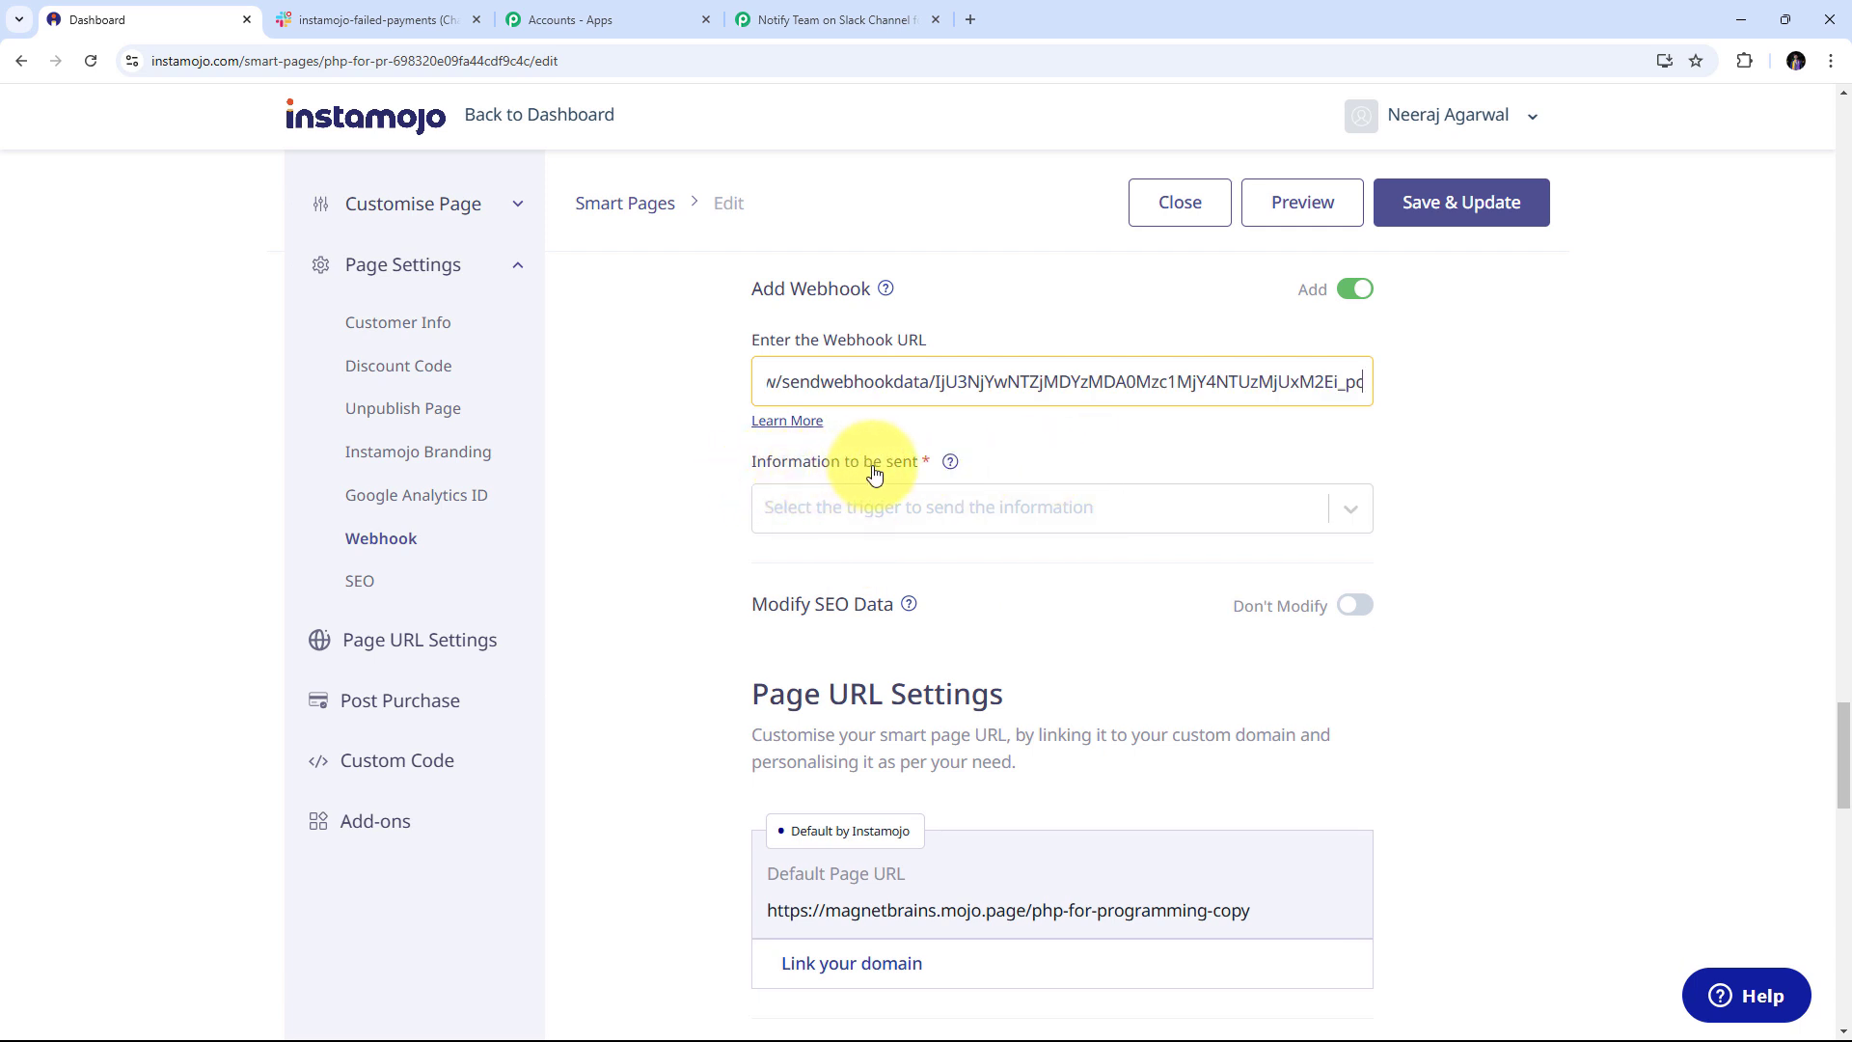
{"action": "left_click", "coordinate": [1349, 513]}
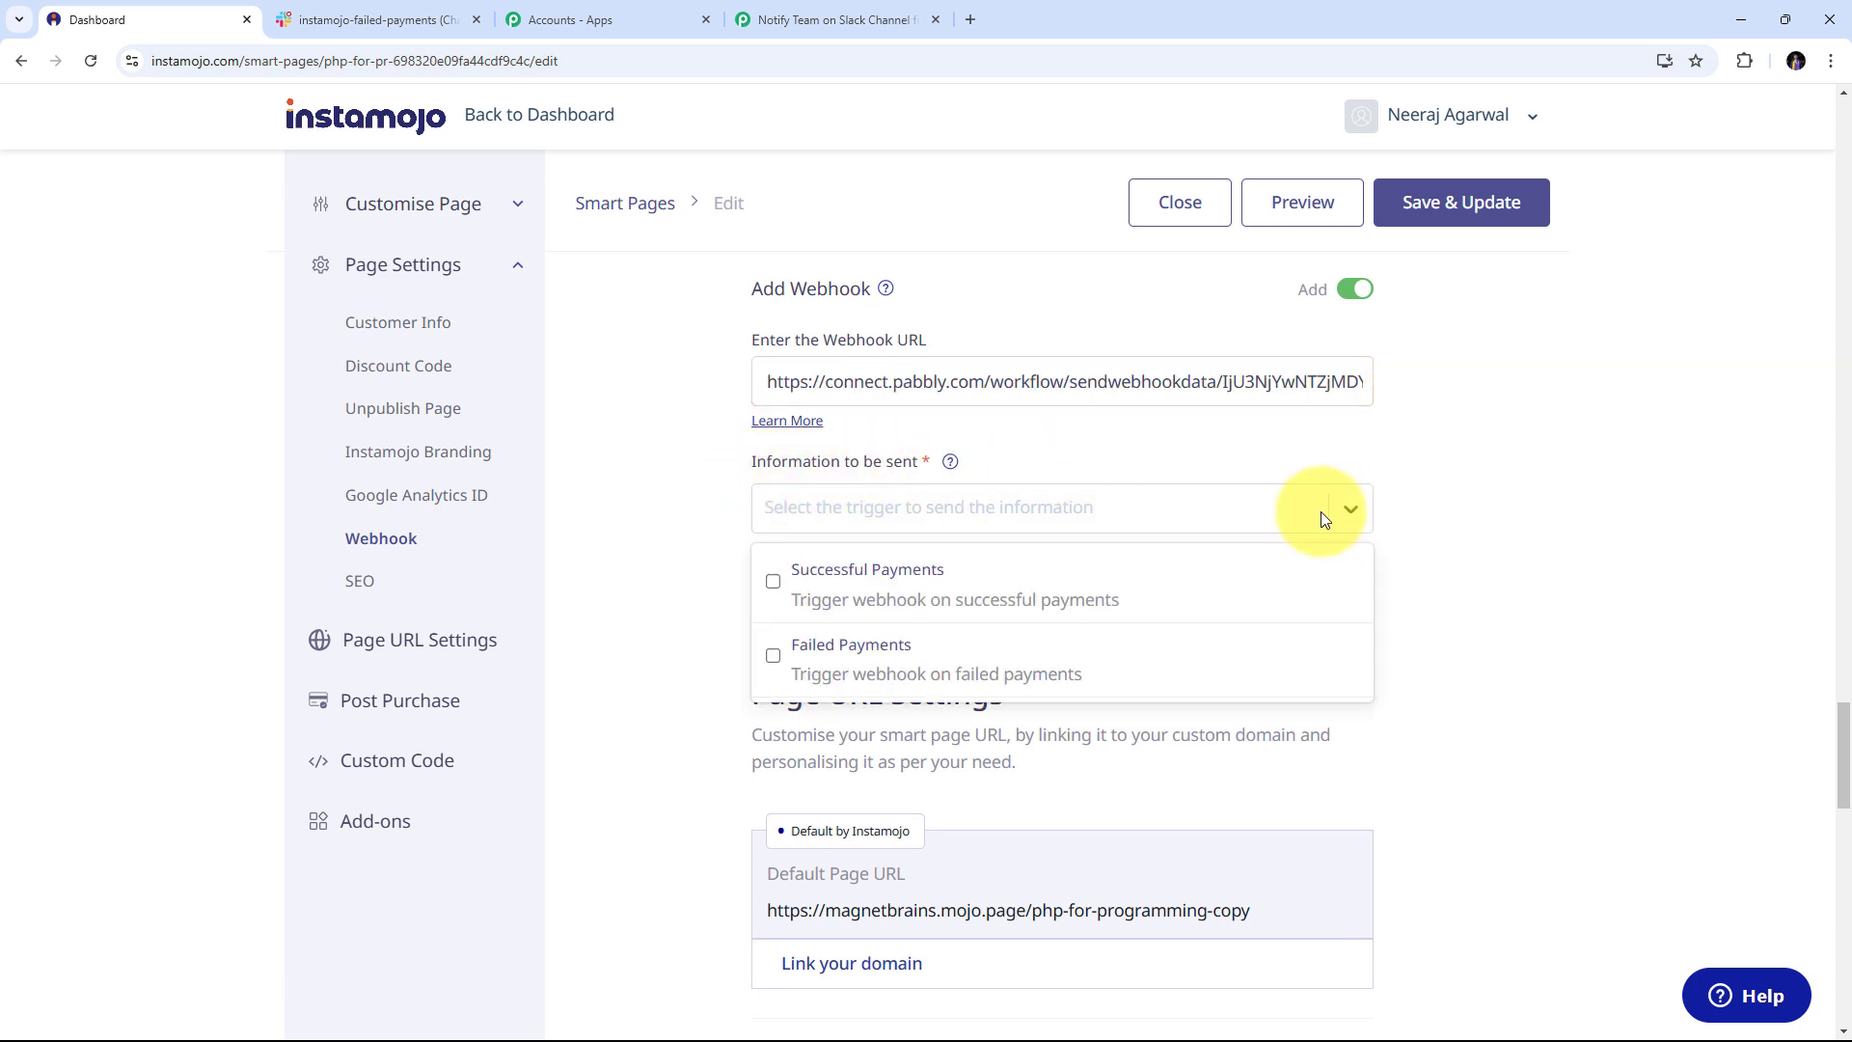
{"action": "left_click", "coordinate": [773, 657]}
{"action": "left_click", "coordinate": [673, 531]}
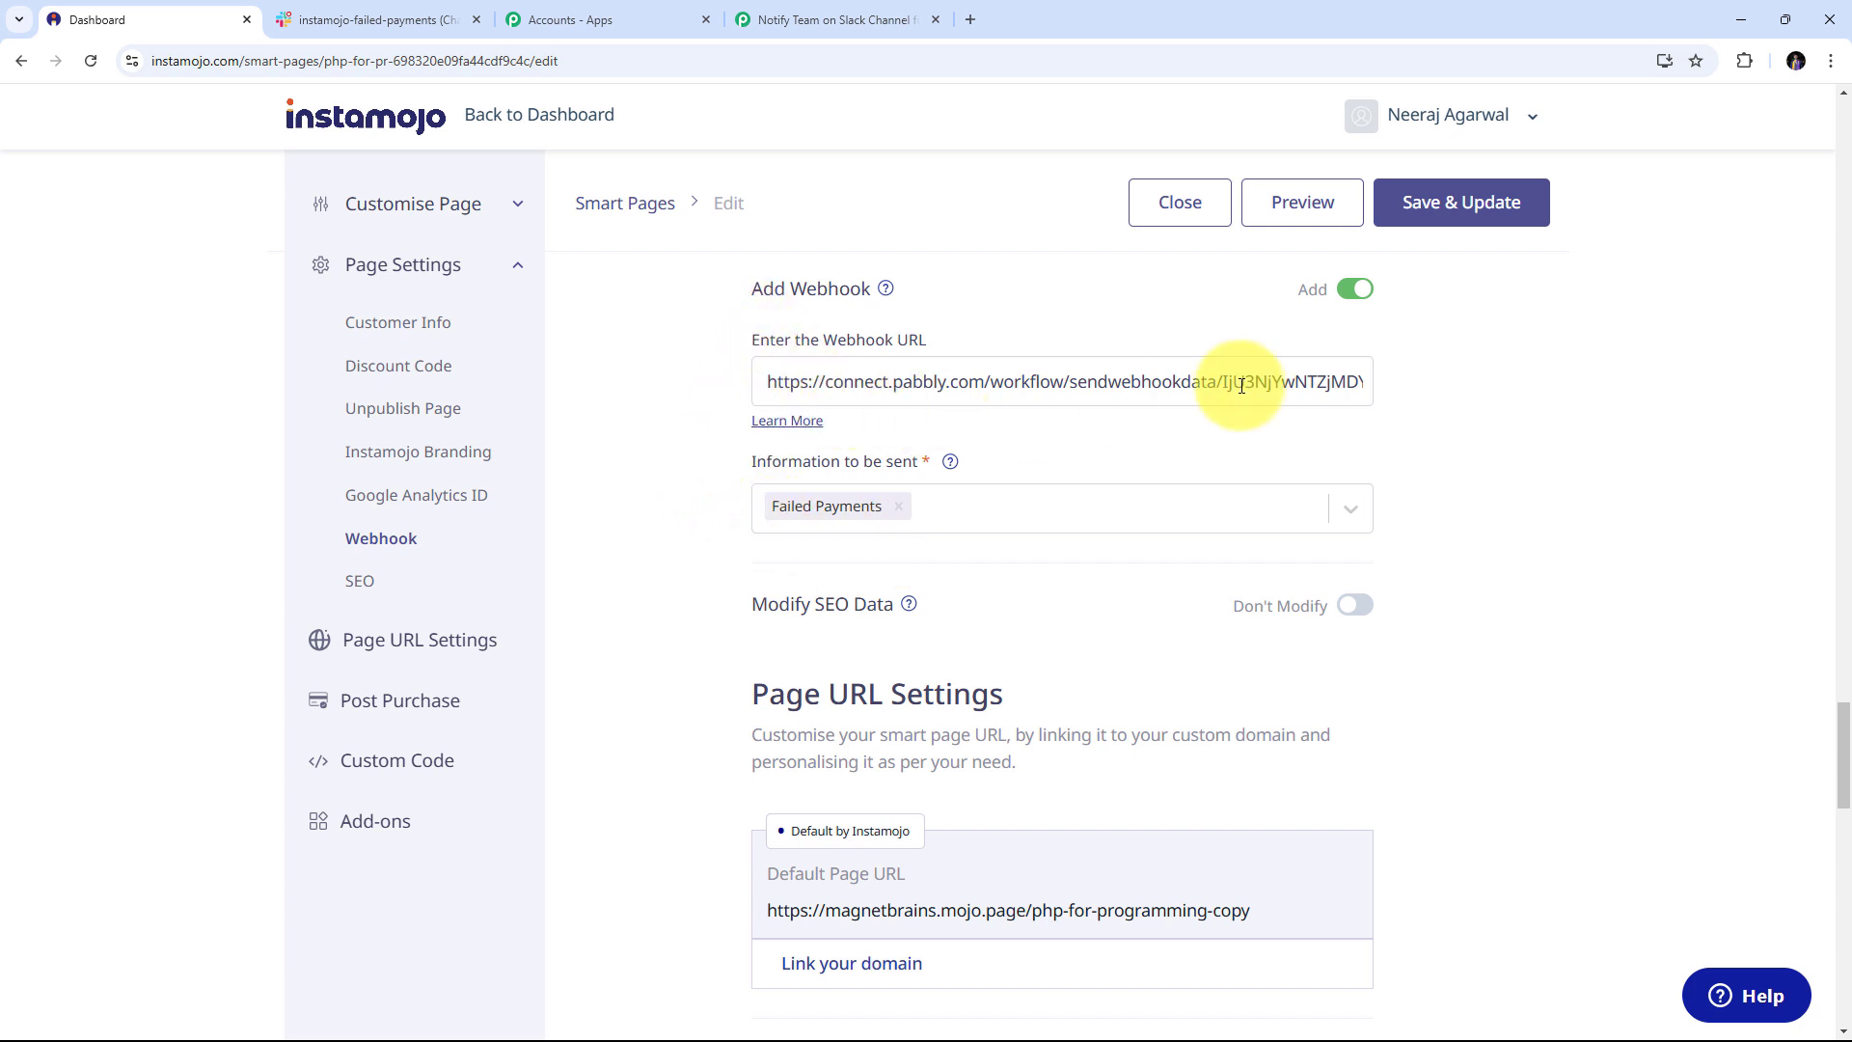
{"action": "left_click", "coordinate": [1459, 223]}
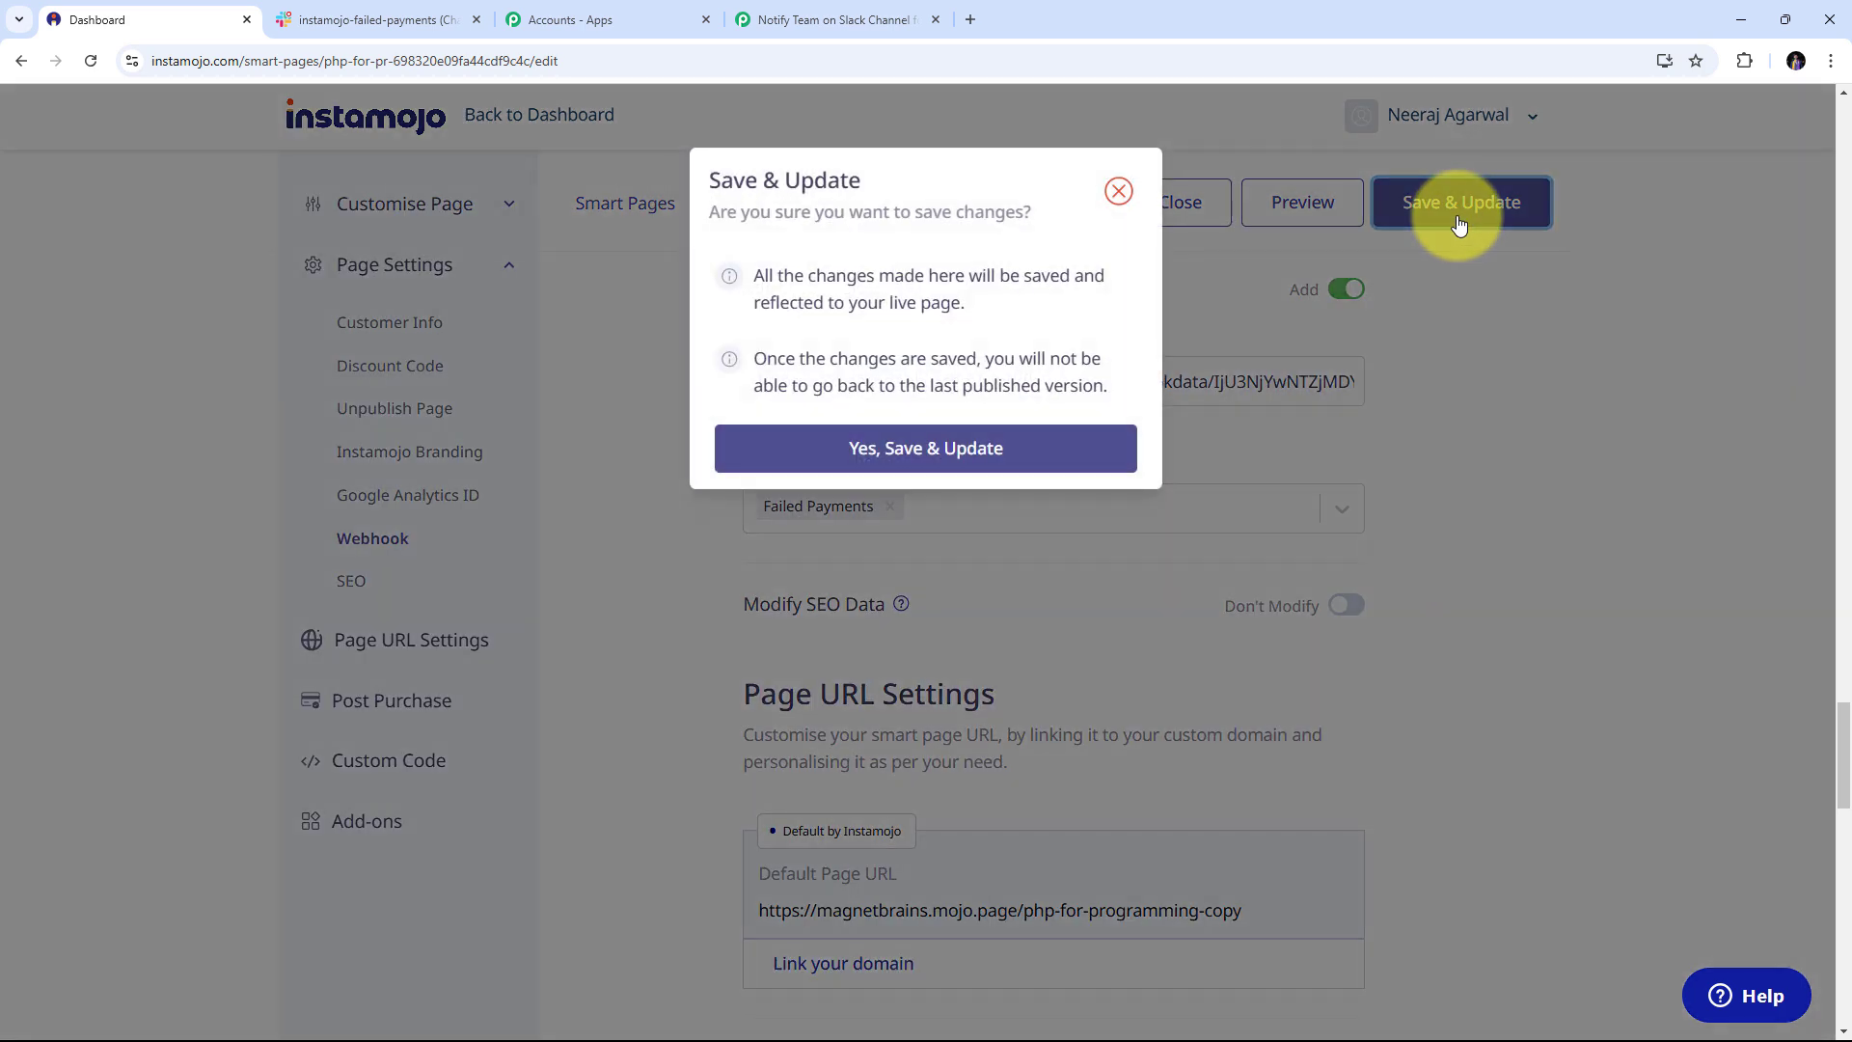
Confirm the webhook save and check the Pabbly workflow still awaits a response
{"action": "left_click", "coordinate": [917, 455]}
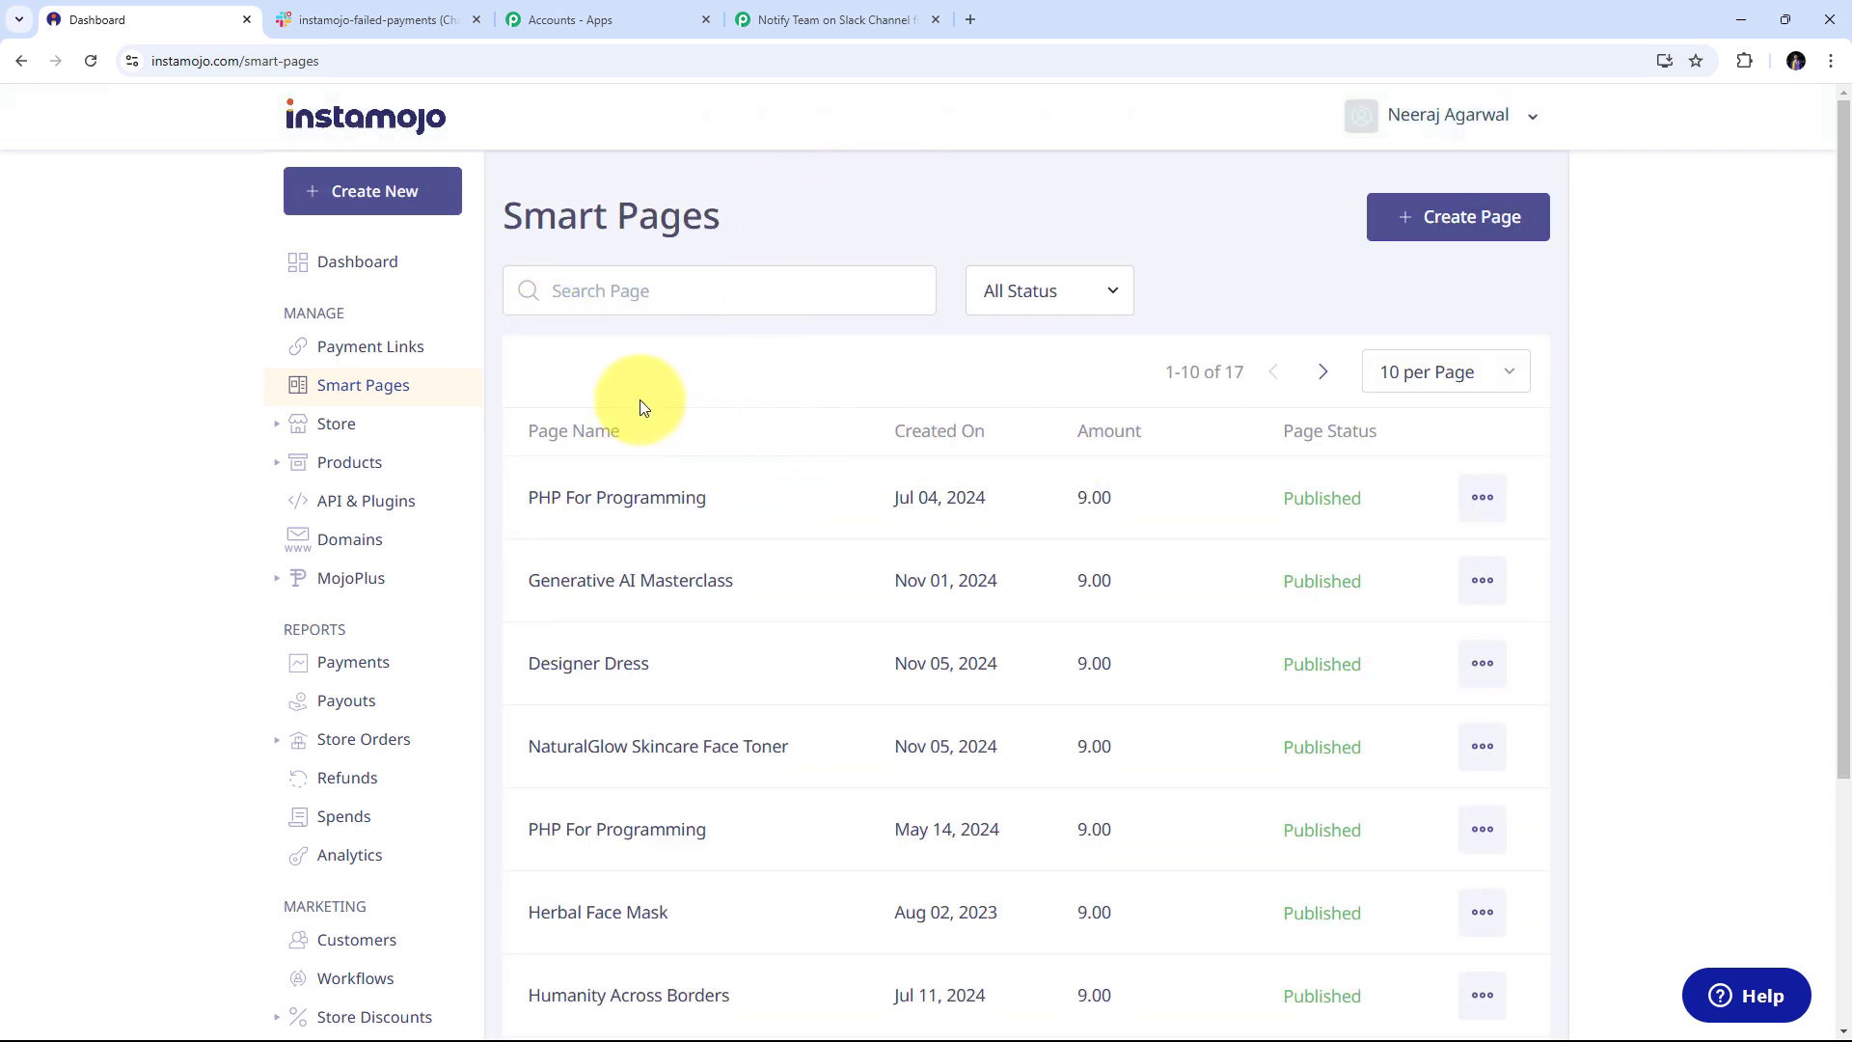
{"action": "left_click", "coordinate": [809, 19]}
{"action": "scroll", "coordinate": [756, 531], "scroll_direction": "down", "scroll_amount": 3}
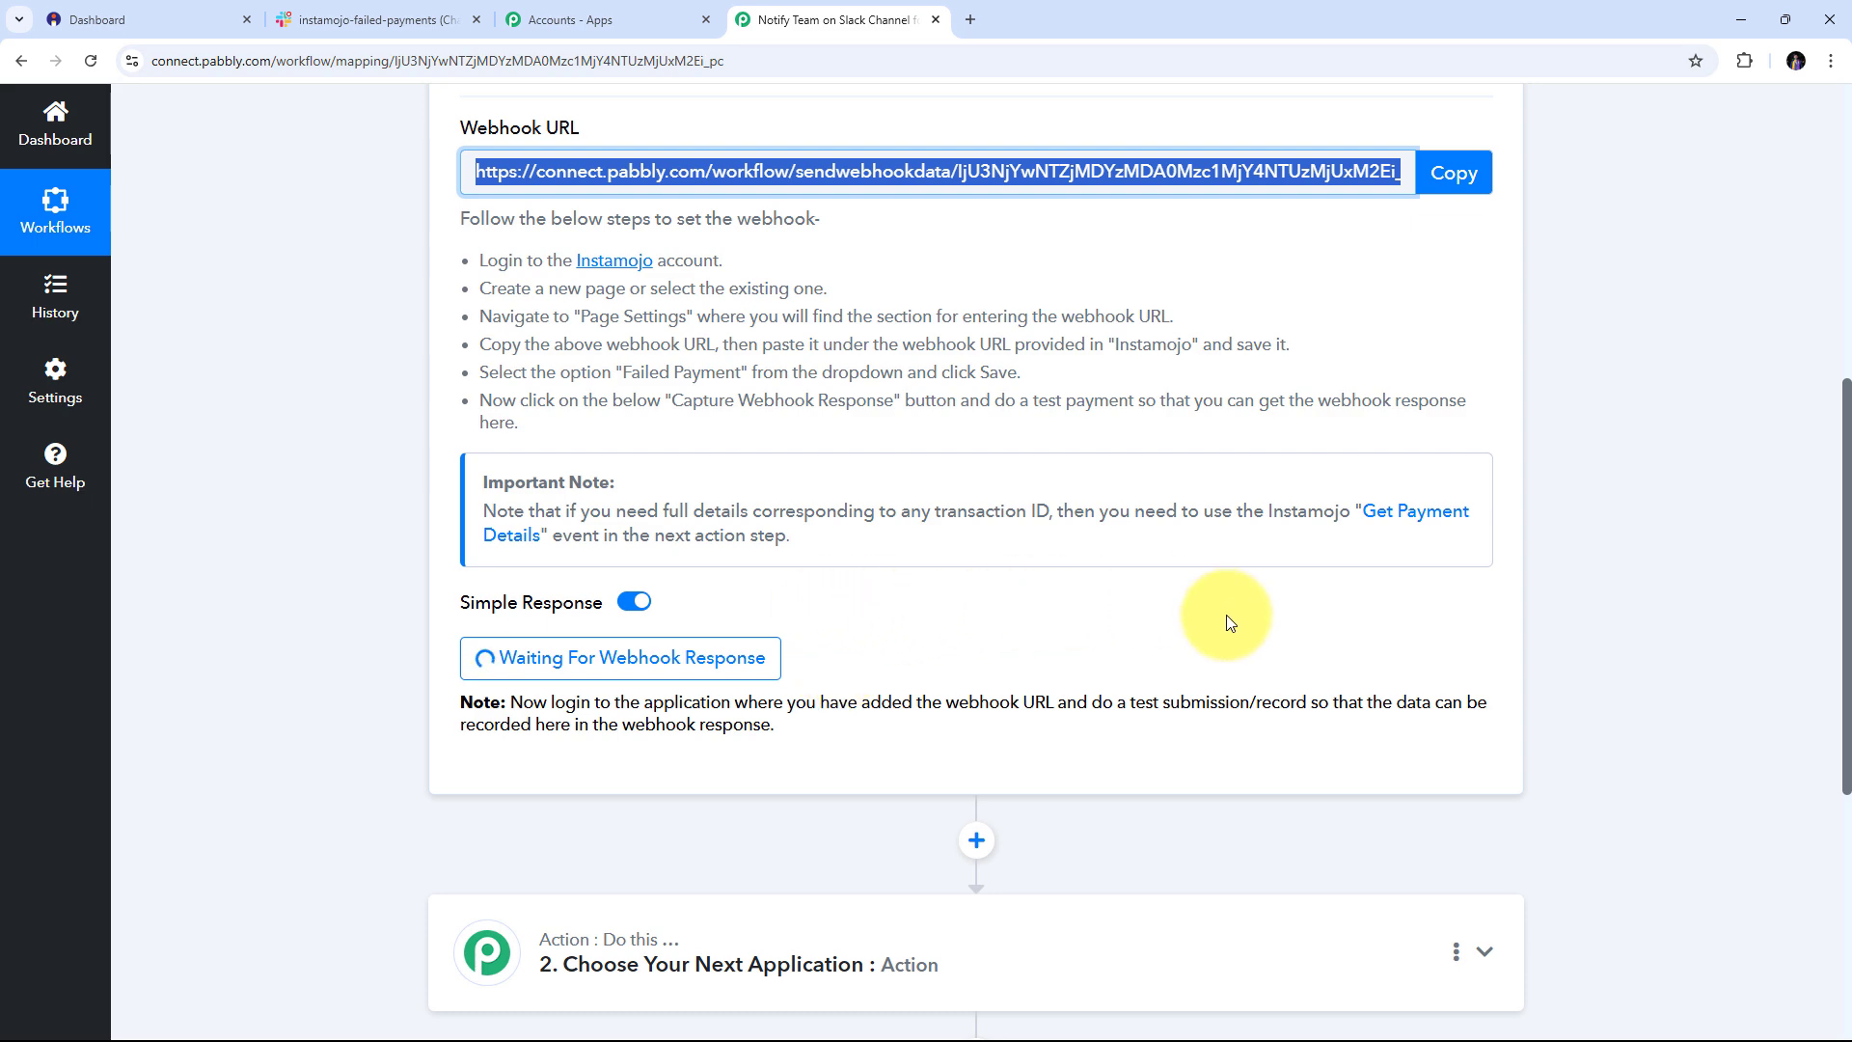
Copy the PHP For Programming page's share link into a new browser tab
{"action": "left_click", "coordinate": [164, 17]}
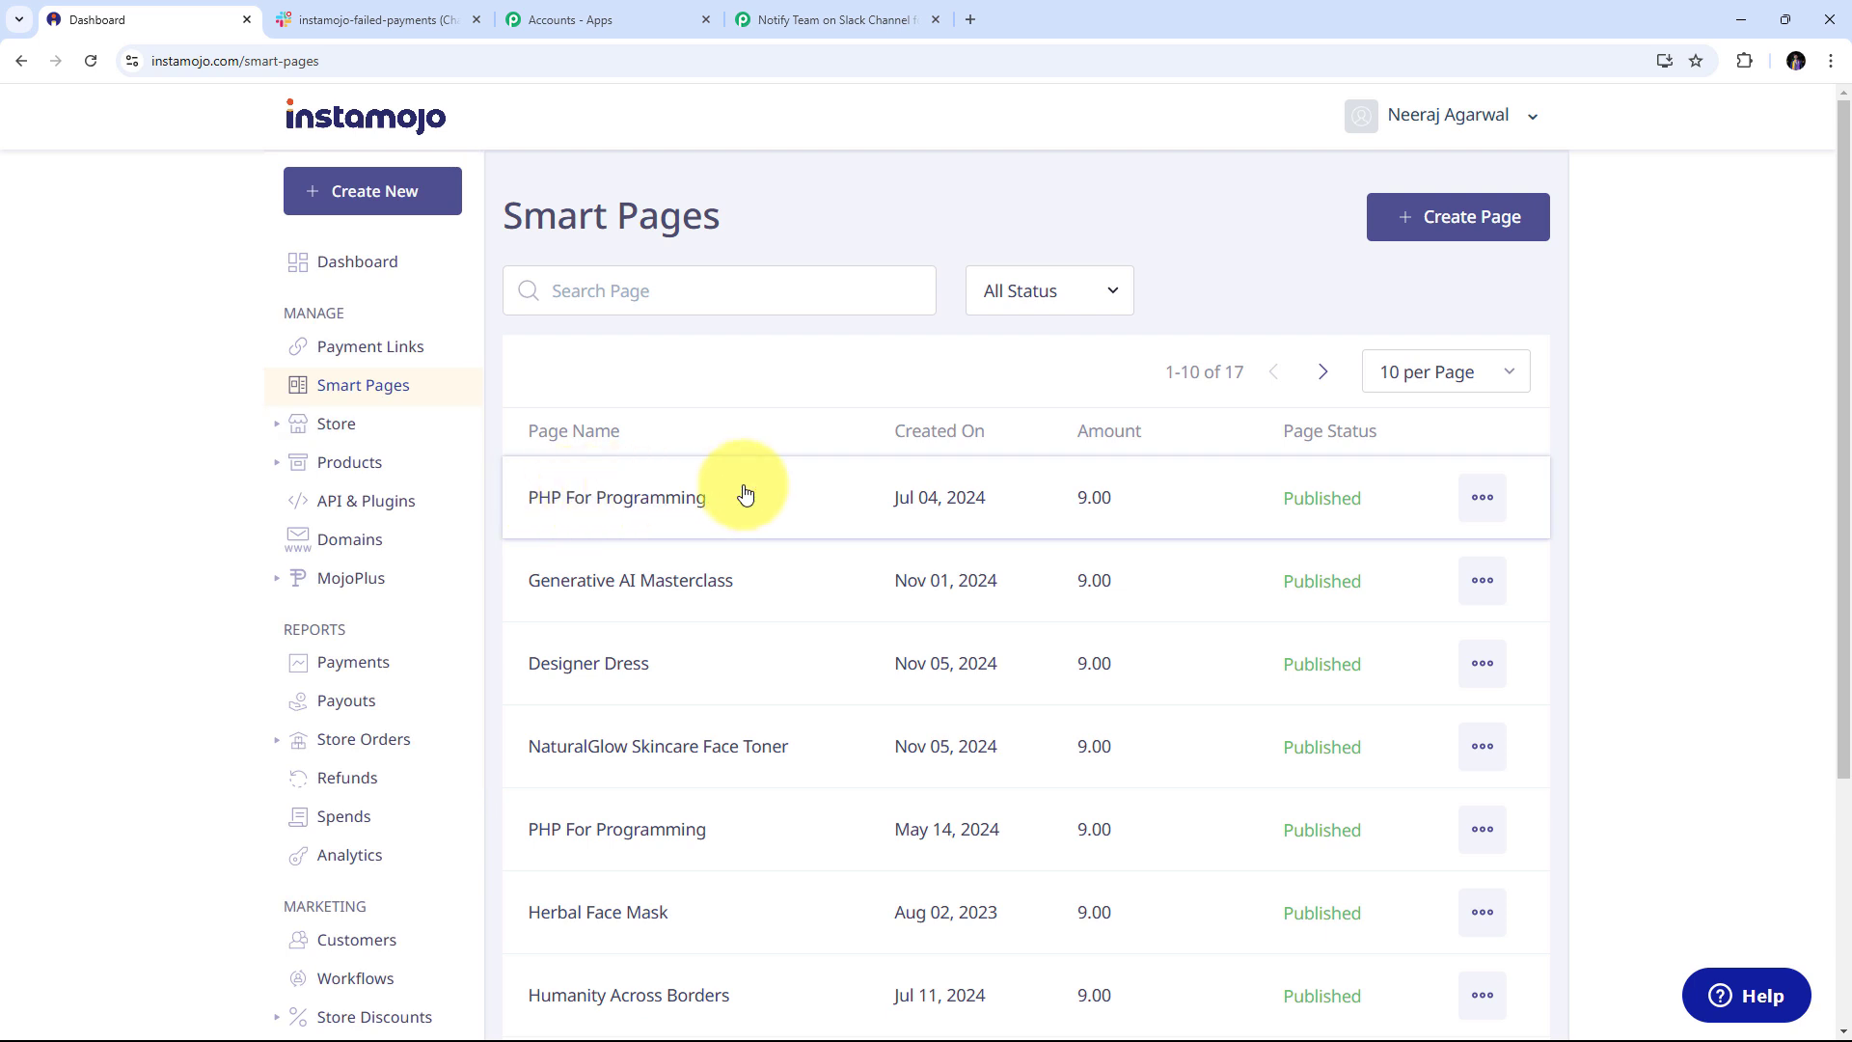
{"action": "left_click", "coordinate": [1480, 499]}
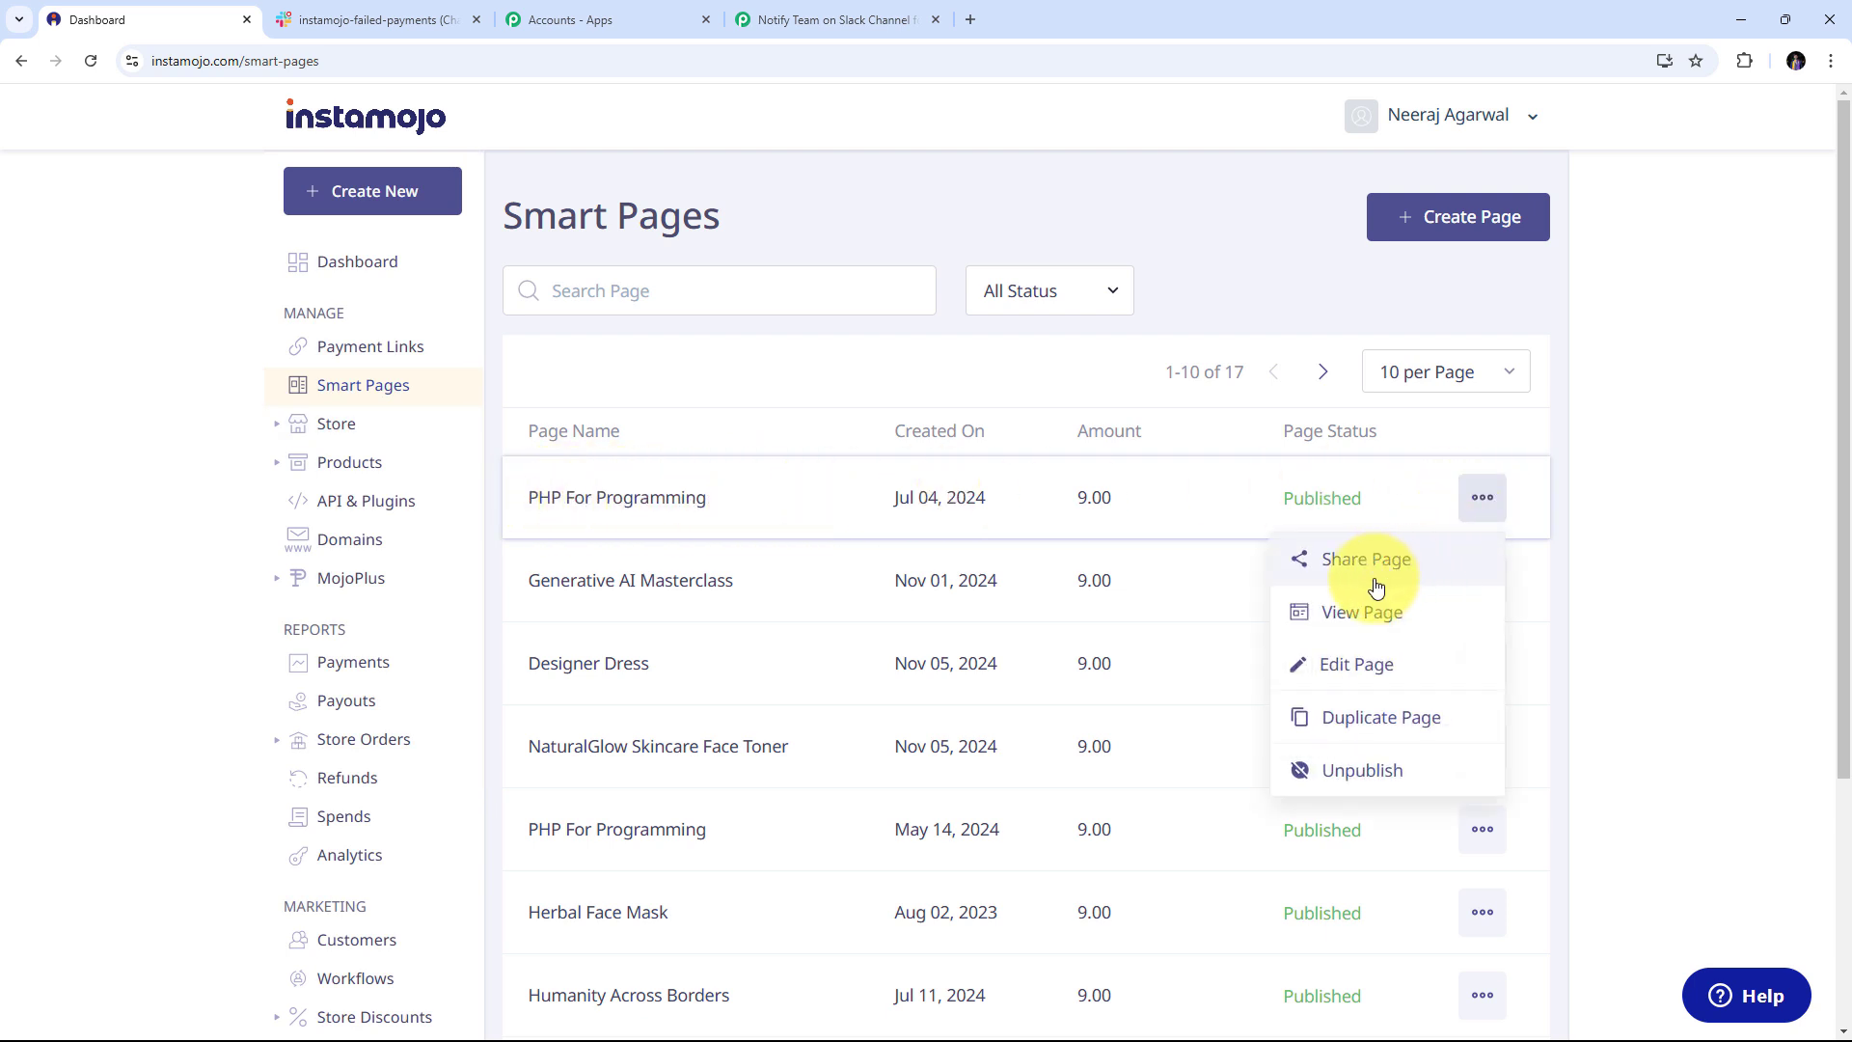
{"action": "left_click", "coordinate": [1304, 560]}
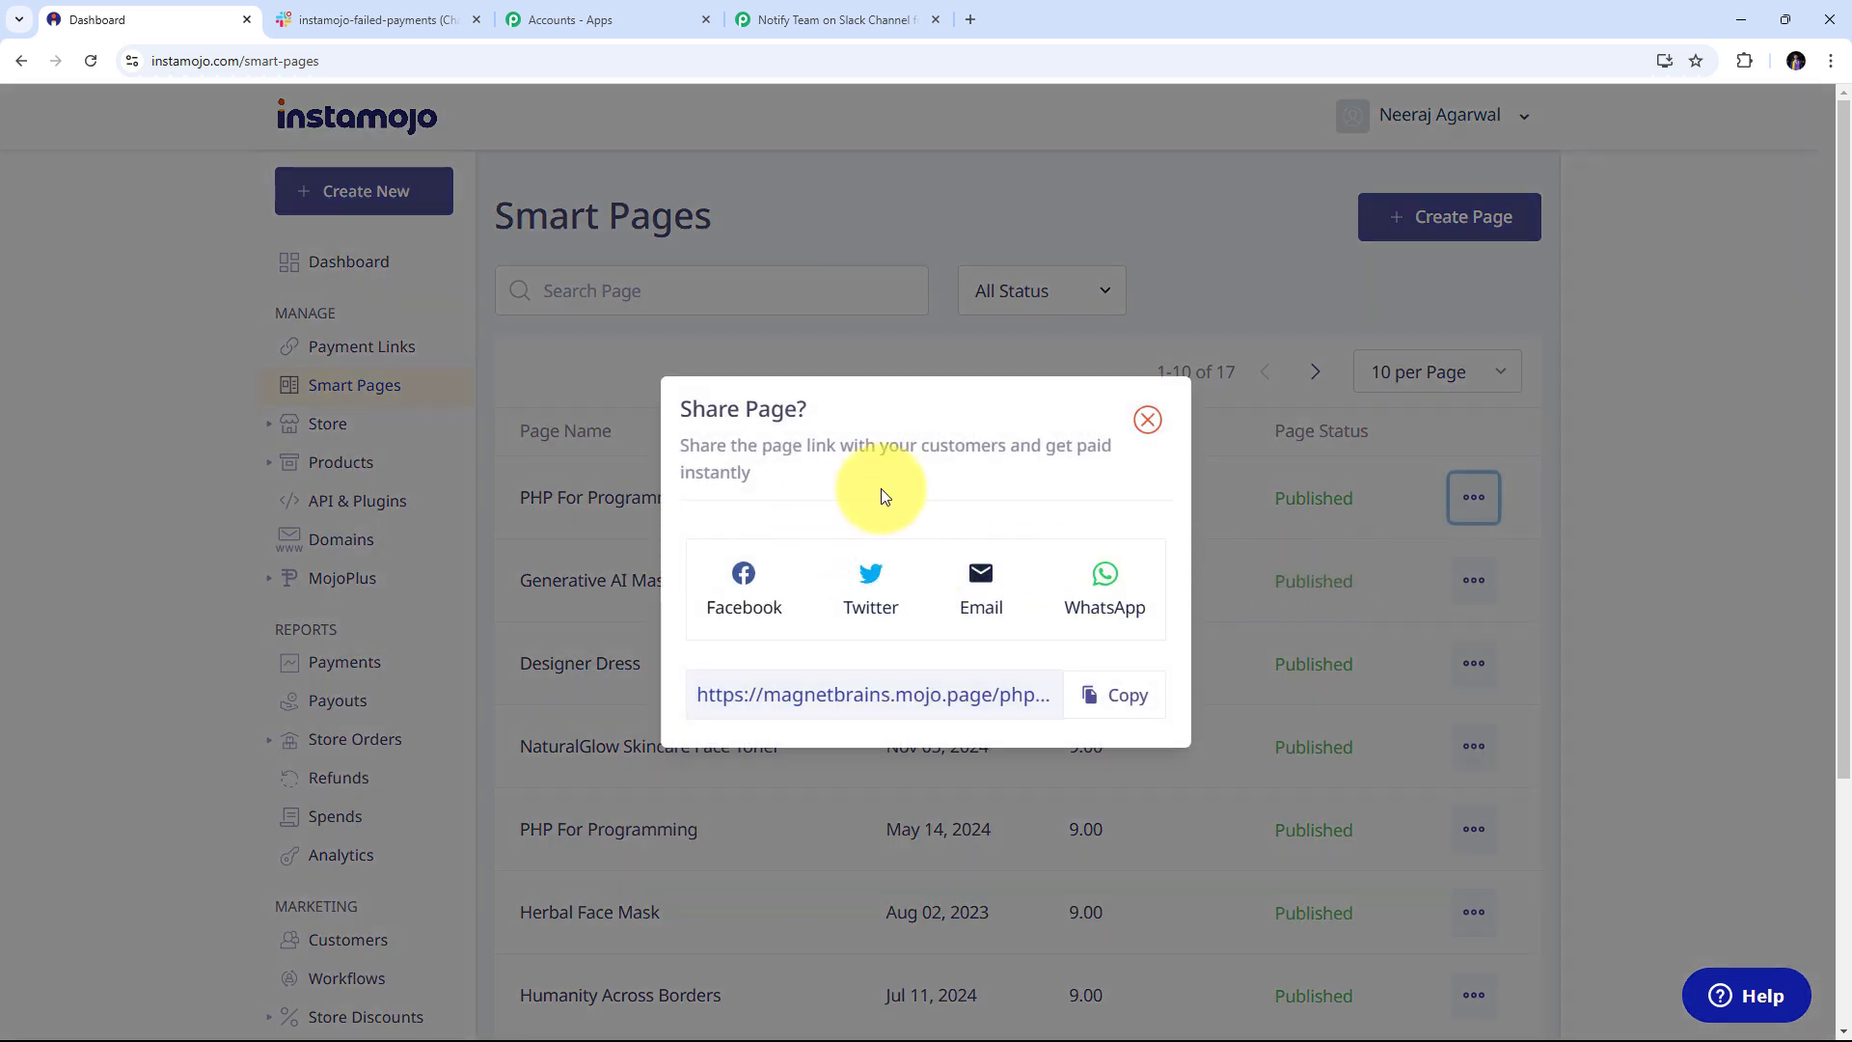
{"action": "left_click", "coordinate": [1125, 697]}
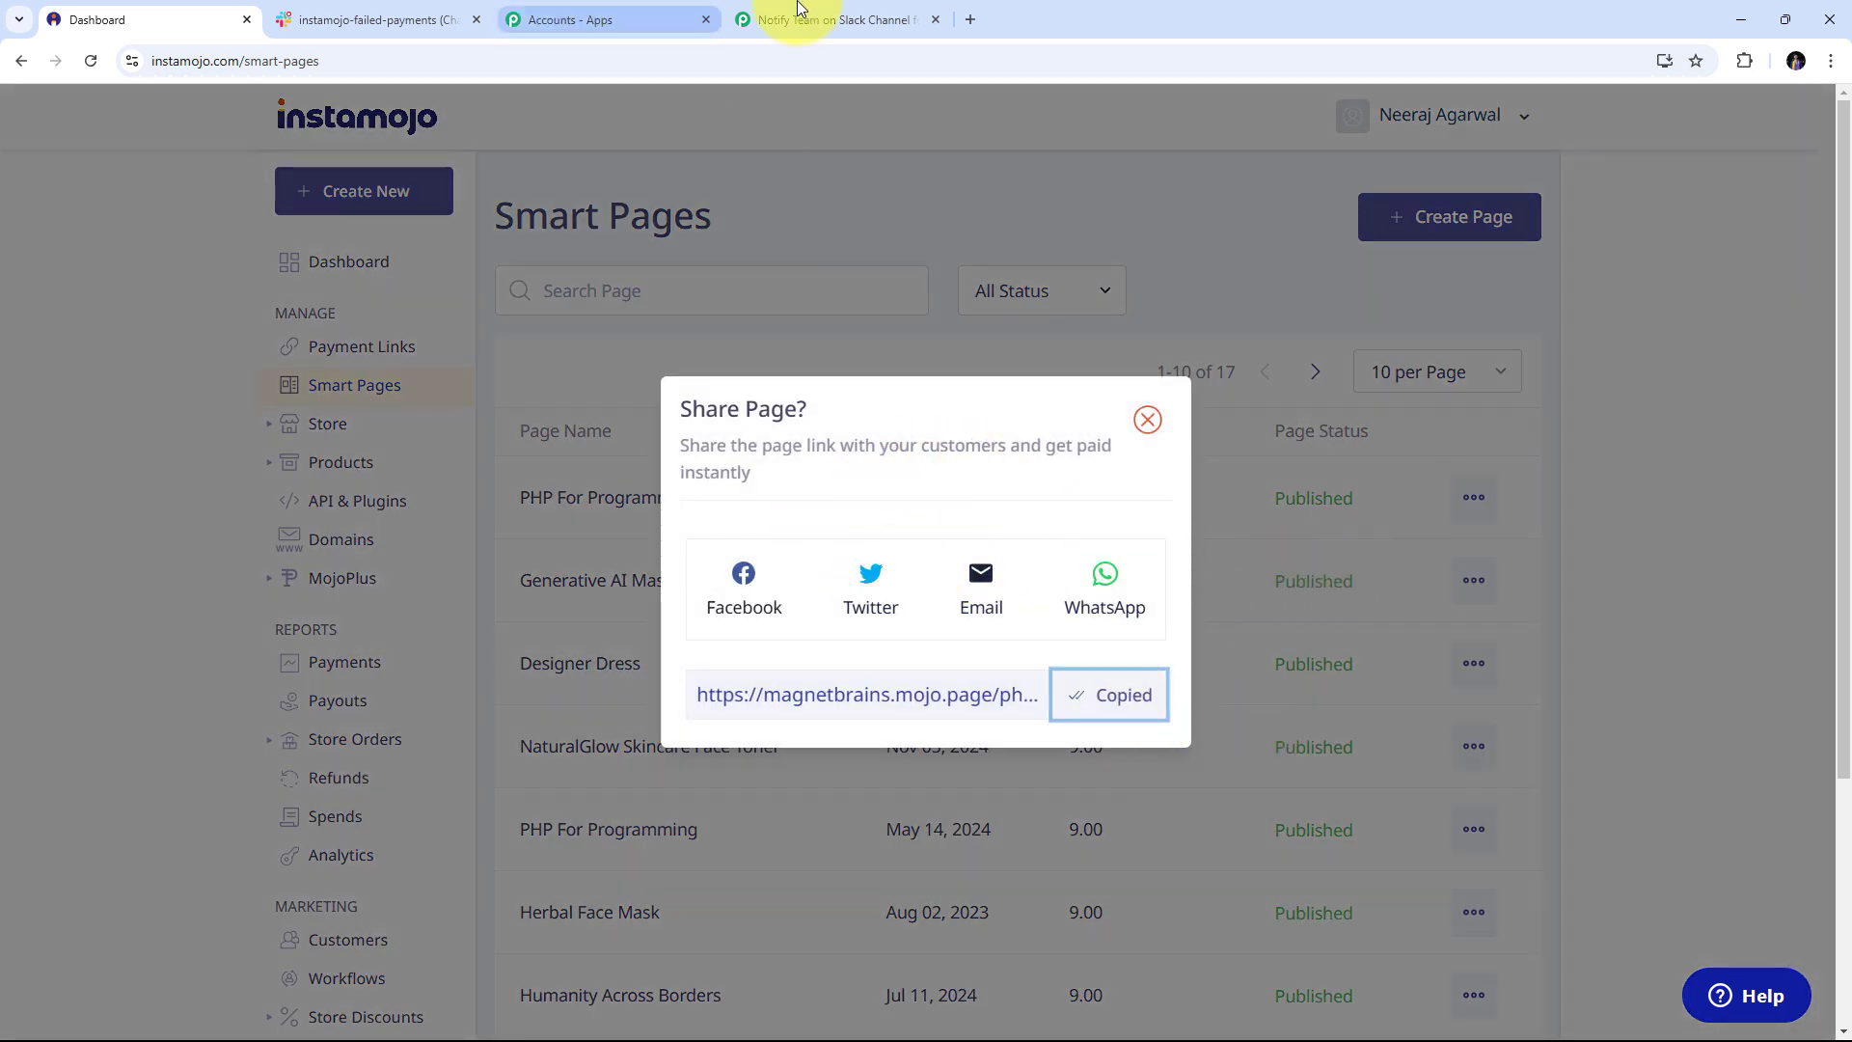
{"action": "left_click", "coordinate": [965, 21]}
Load the PHP For Programming checkout and fill in the buyer's name, e-mail and mobile number
{"action": "key", "text": "ctrl+v"}
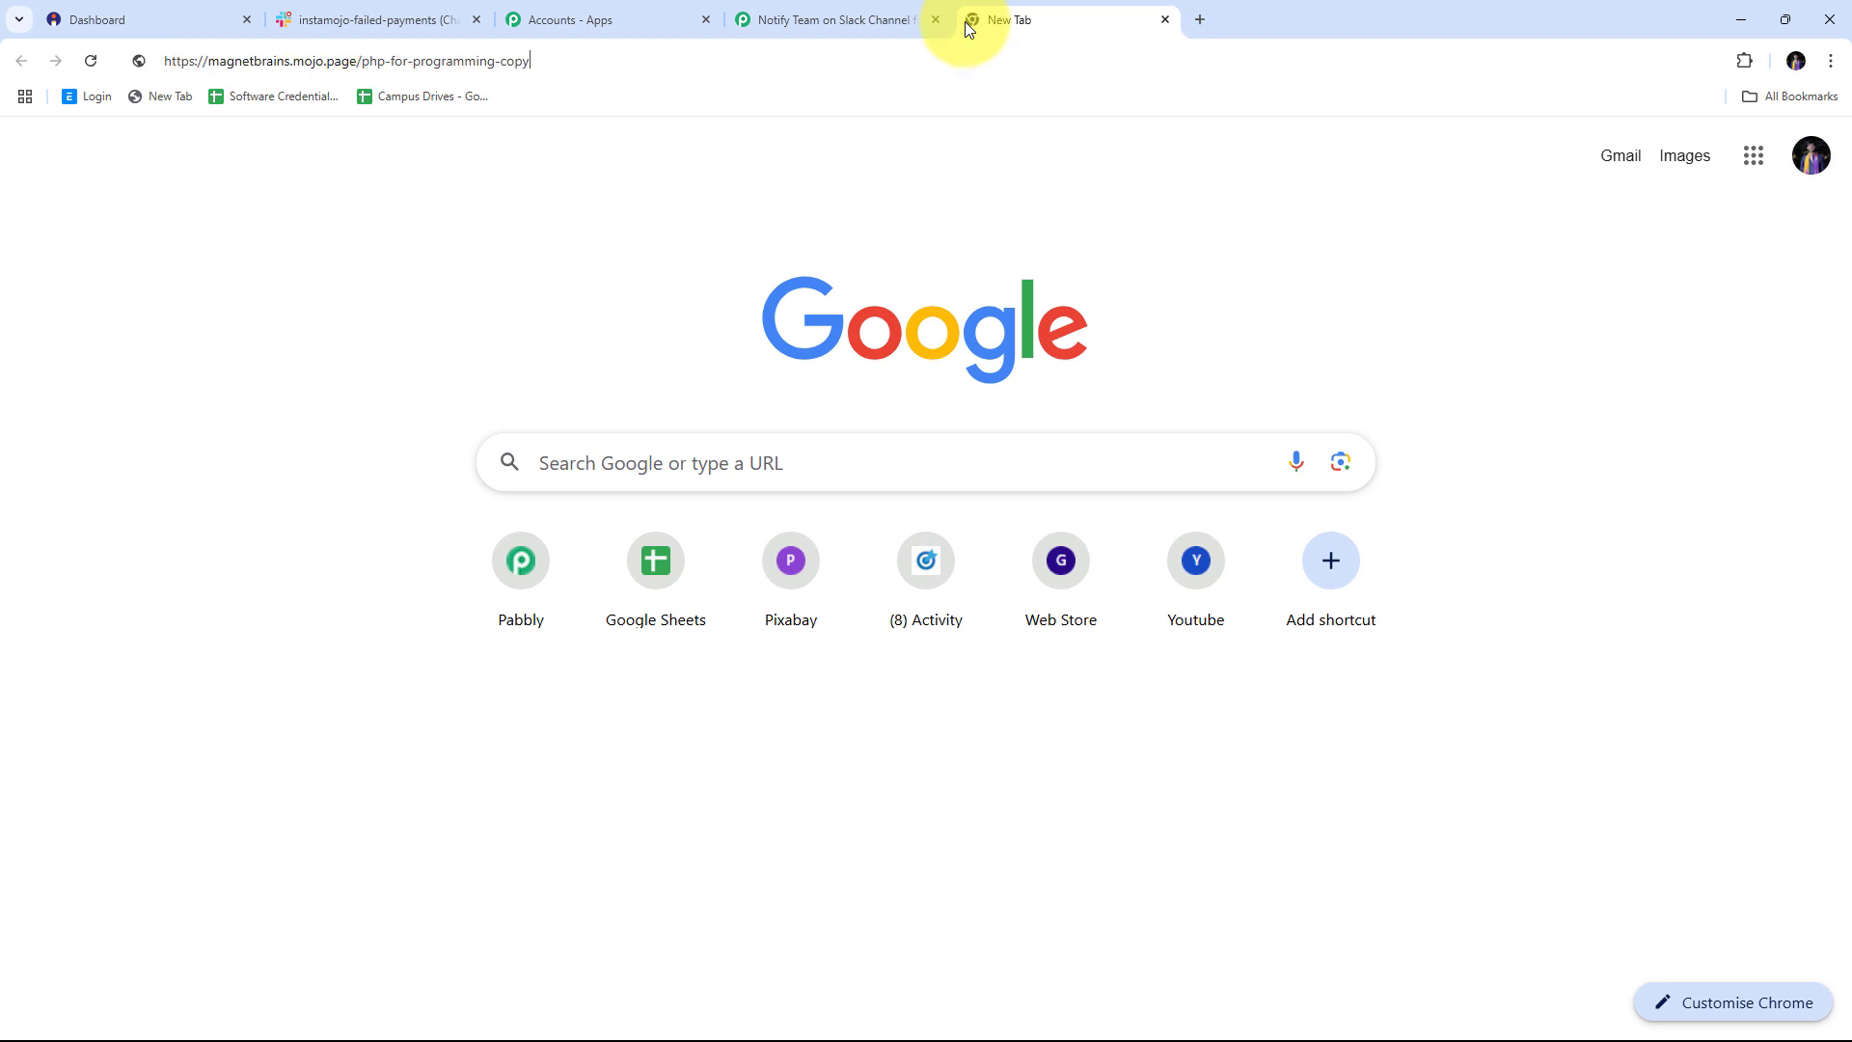
{"action": "key", "text": "Return"}
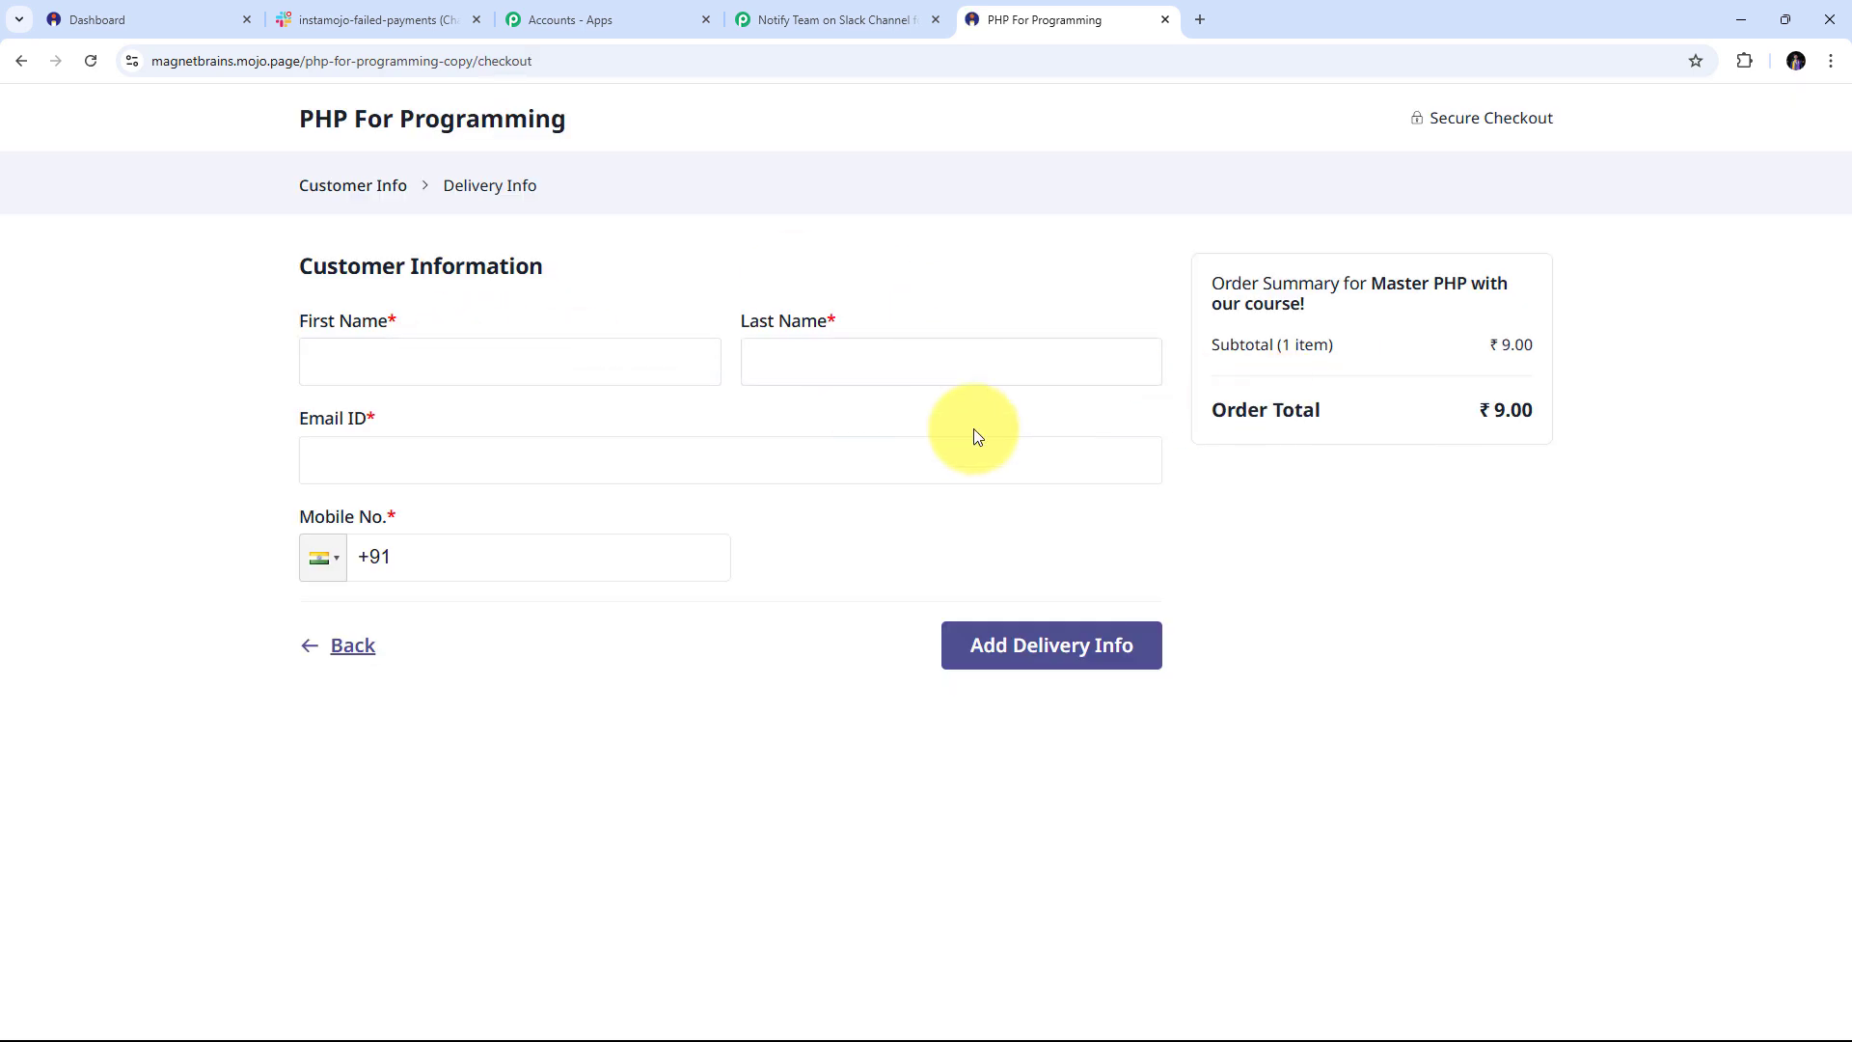
{"action": "left_click", "coordinate": [517, 363]}
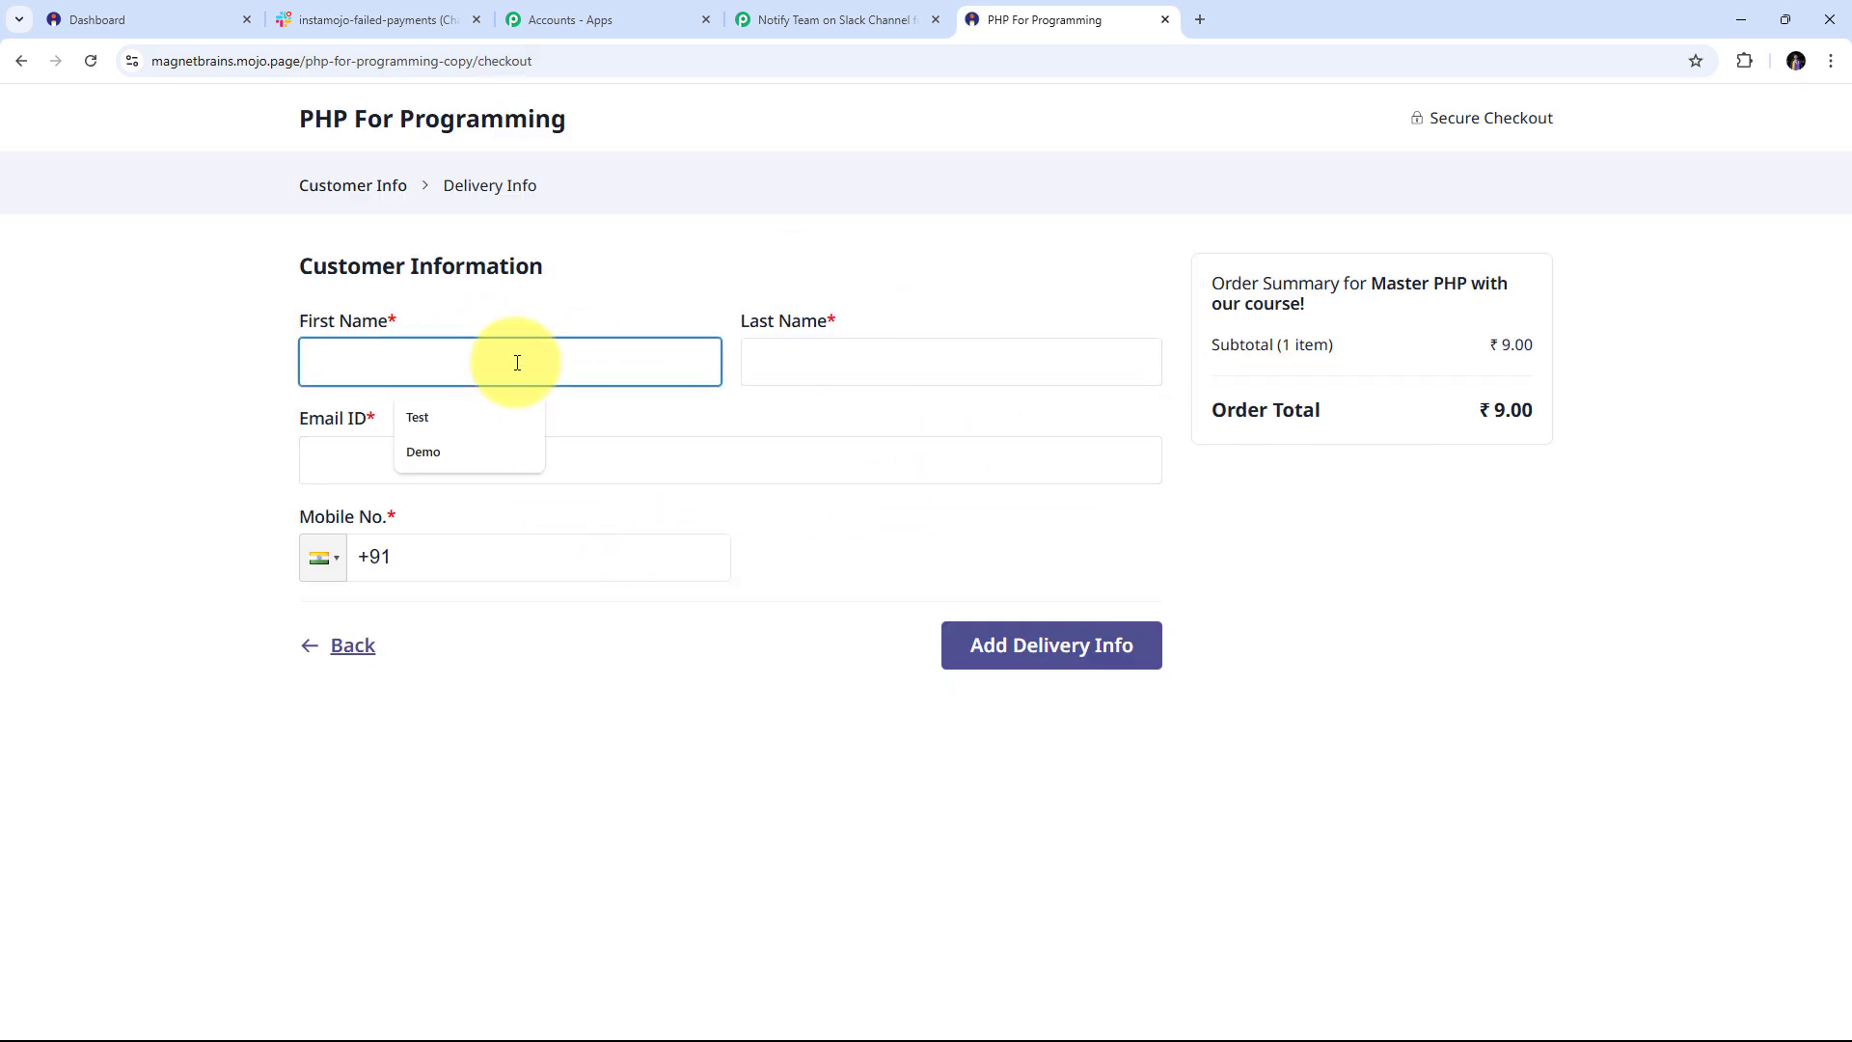
{"action": "left_click", "coordinate": [448, 414]}
{"action": "left_click", "coordinate": [831, 360]}
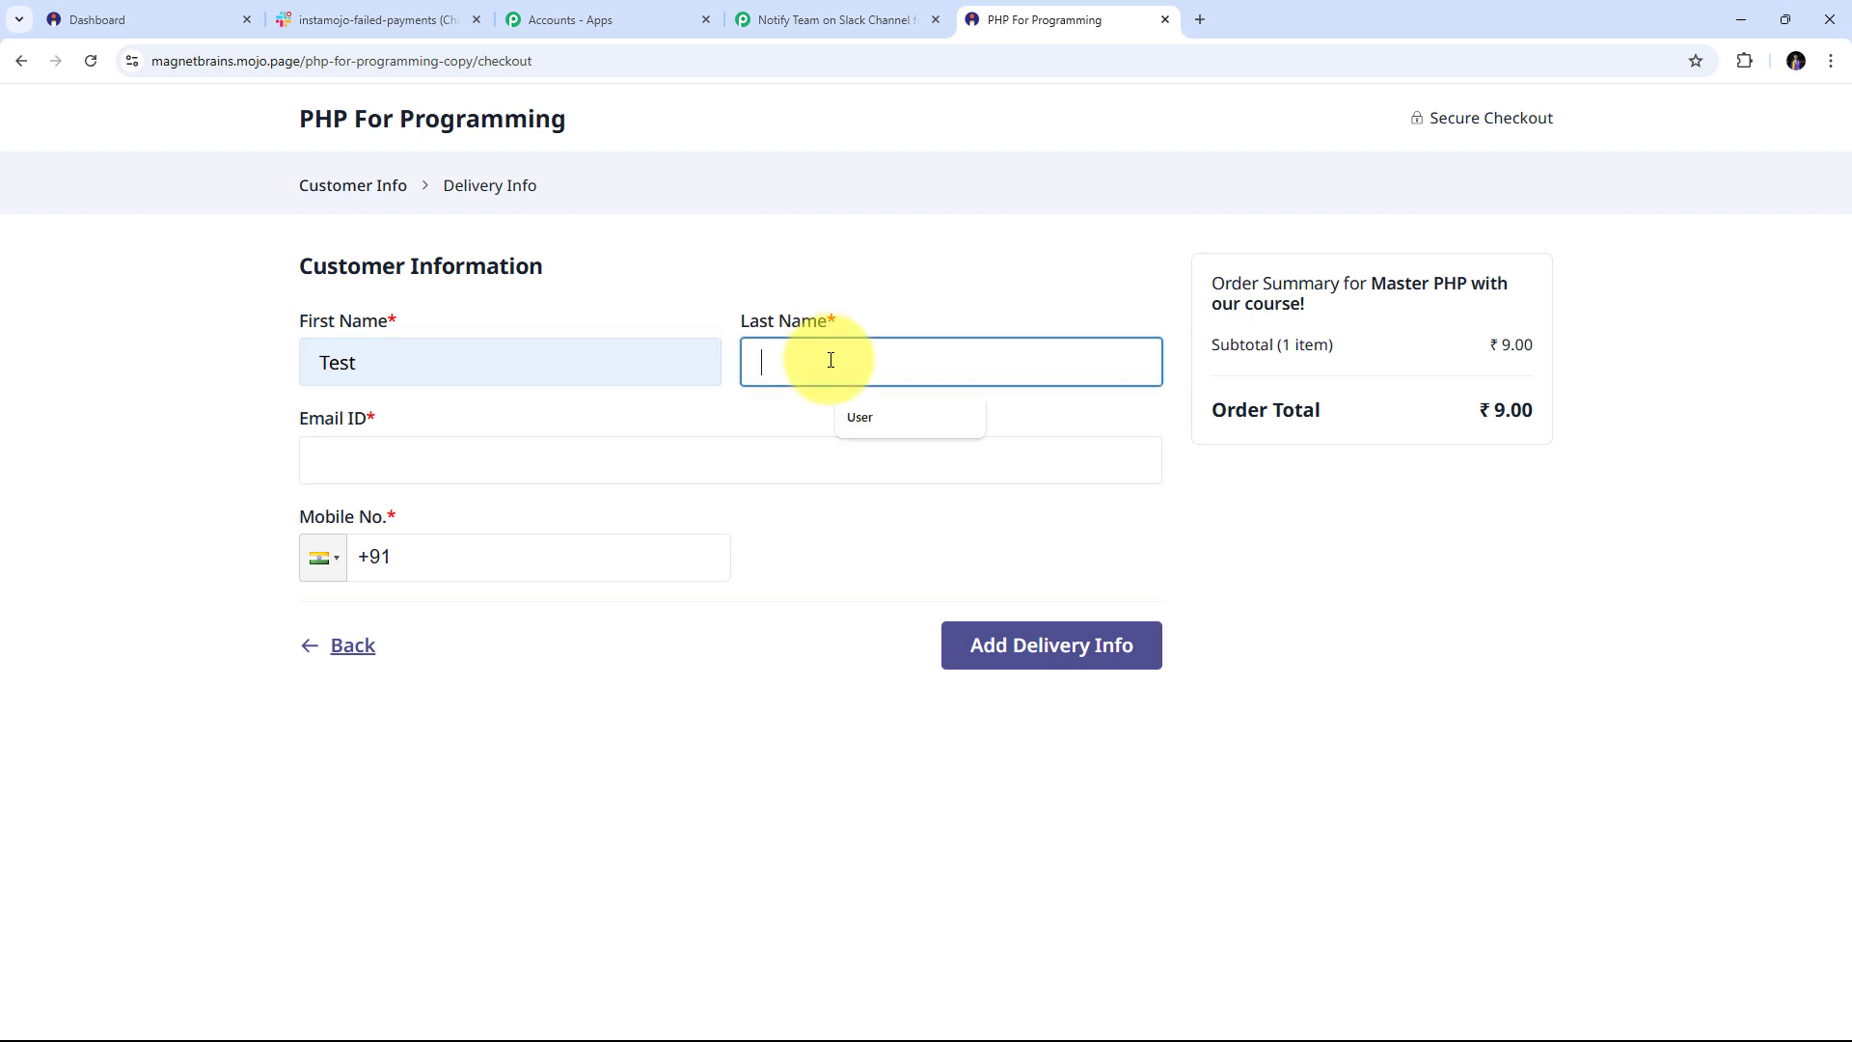
{"action": "left_click", "coordinate": [868, 413]}
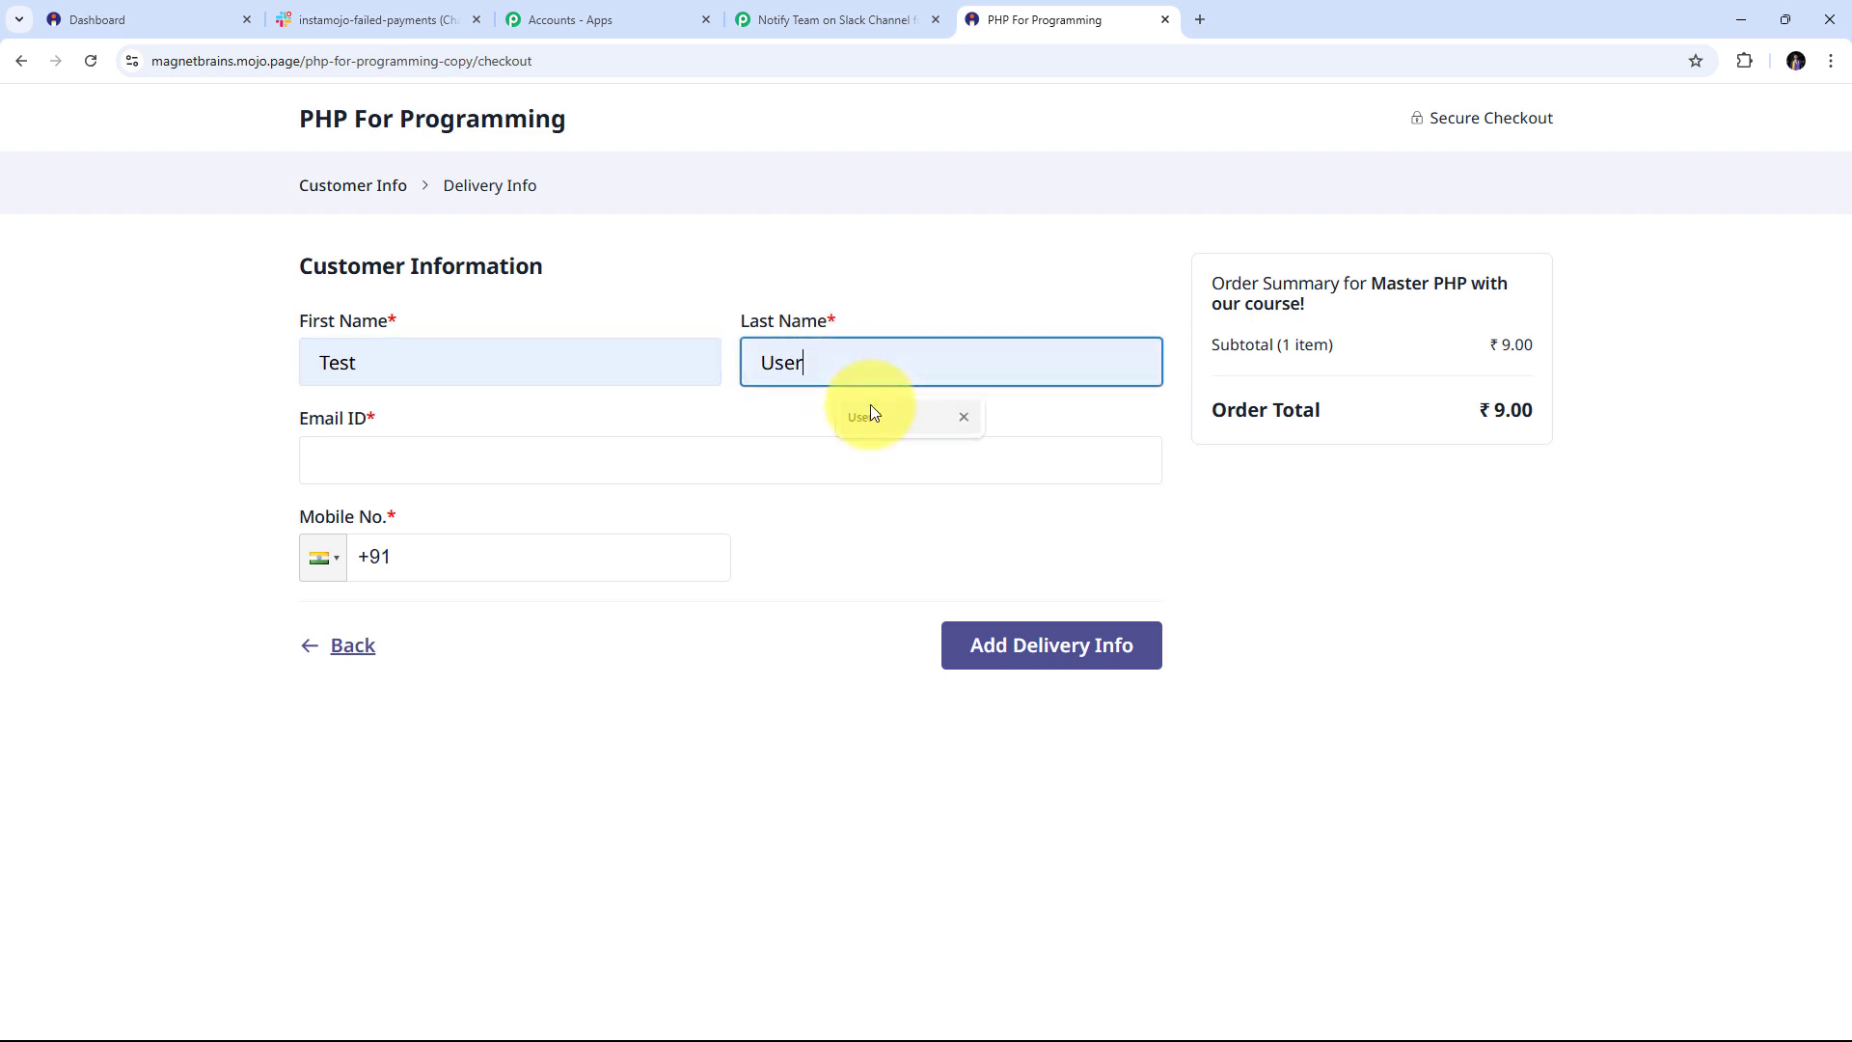
{"action": "left_click", "coordinate": [385, 468]}
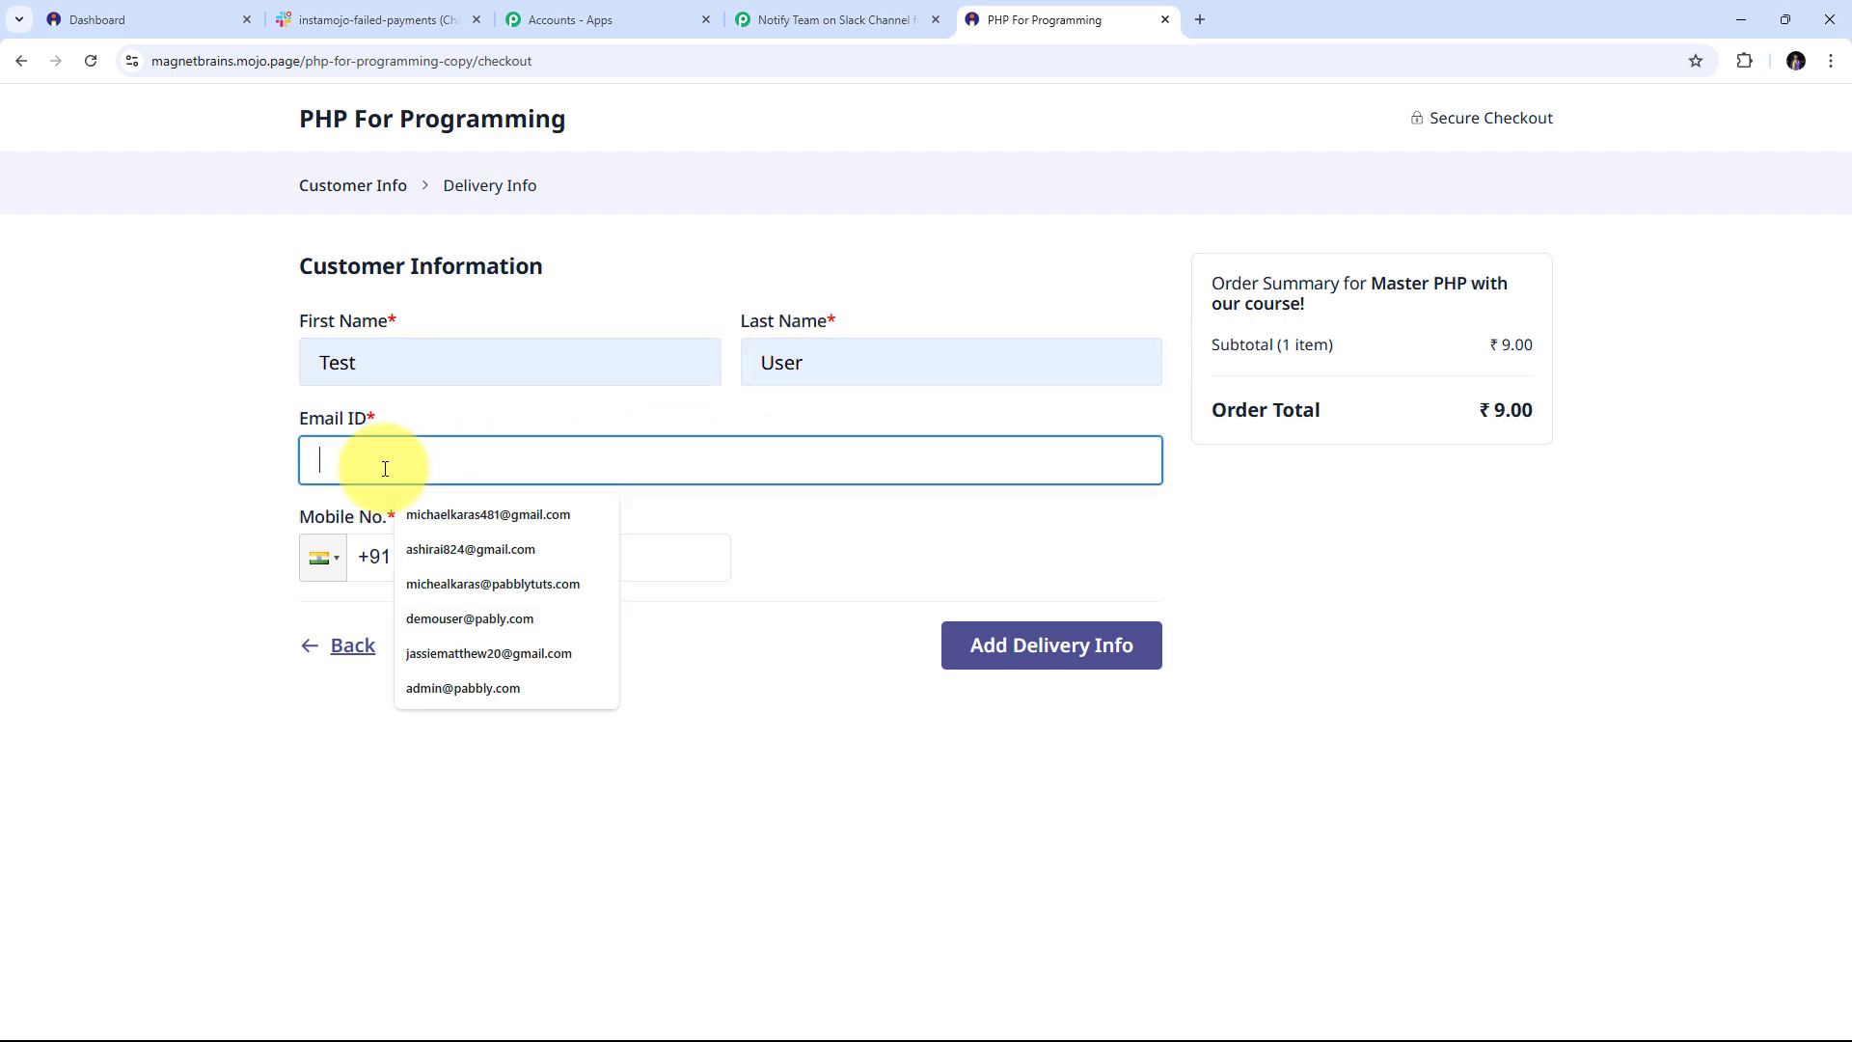
{"action": "left_click", "coordinate": [506, 516]}
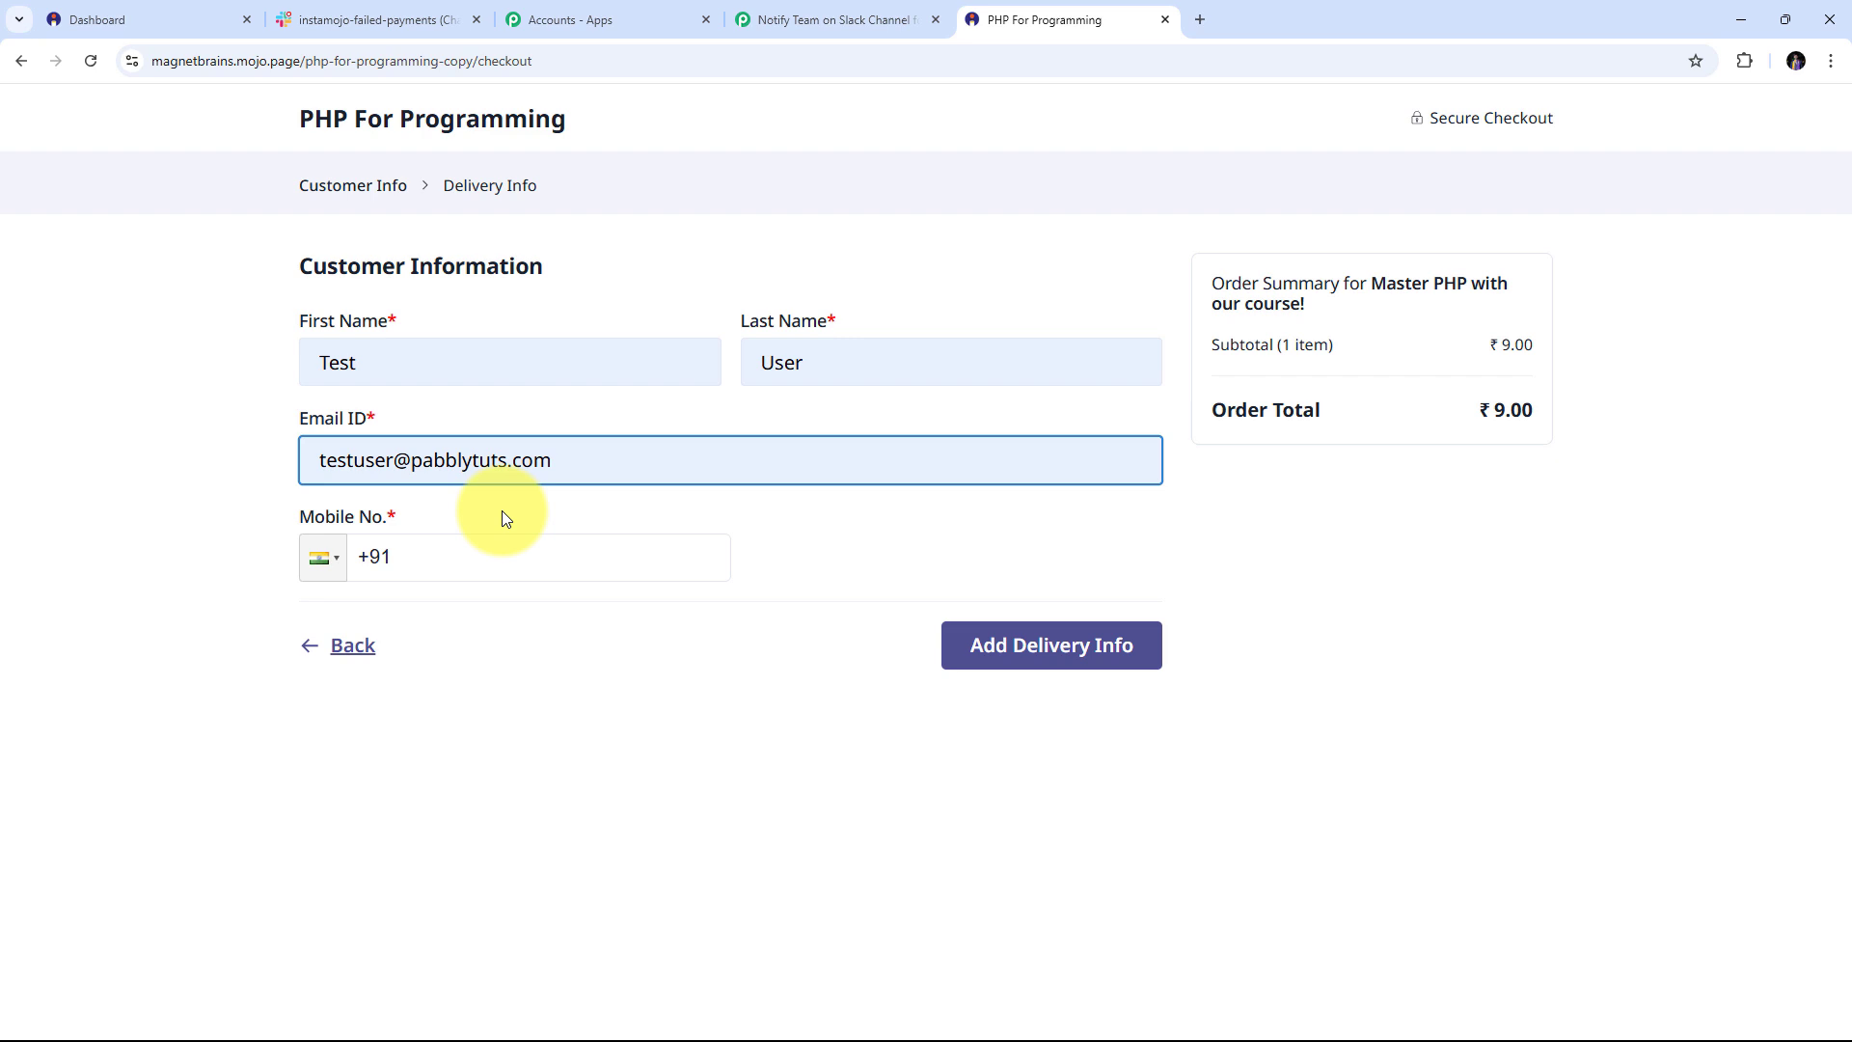
{"action": "left_click", "coordinate": [442, 557]}
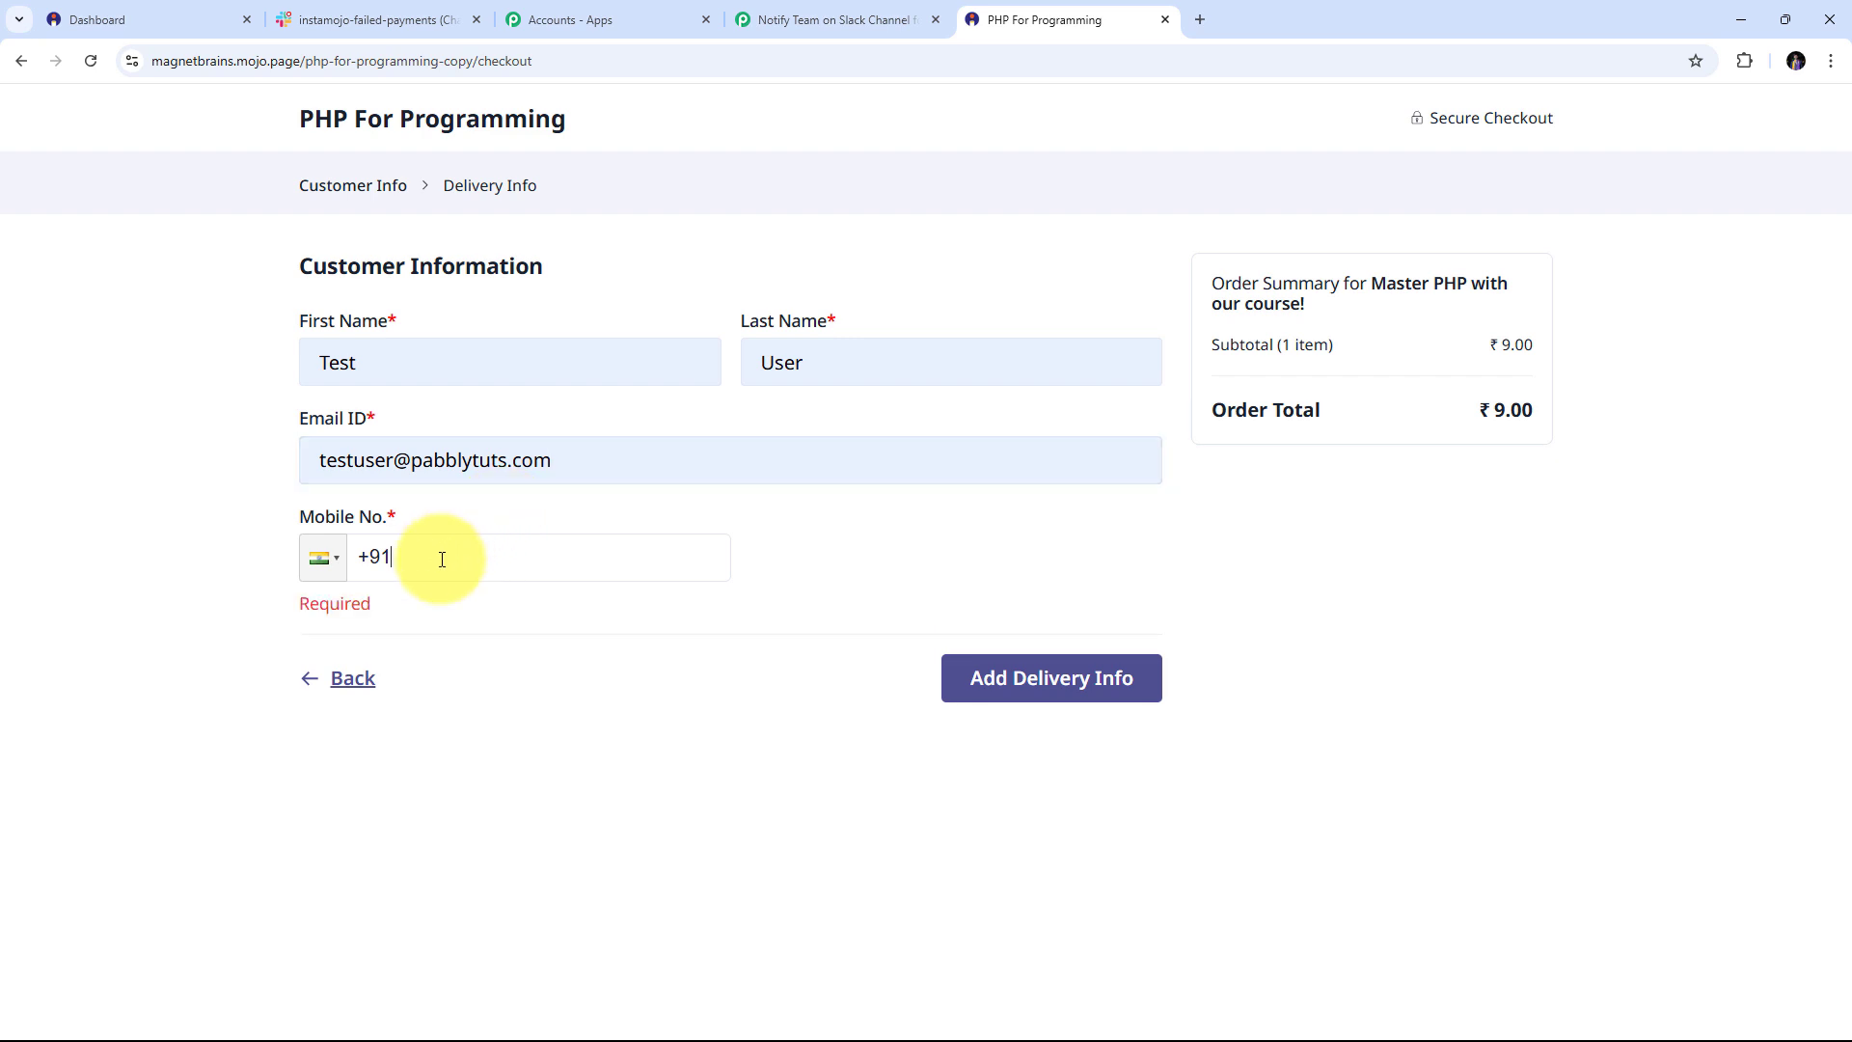
{"action": "type", "text": "98989-89898"}
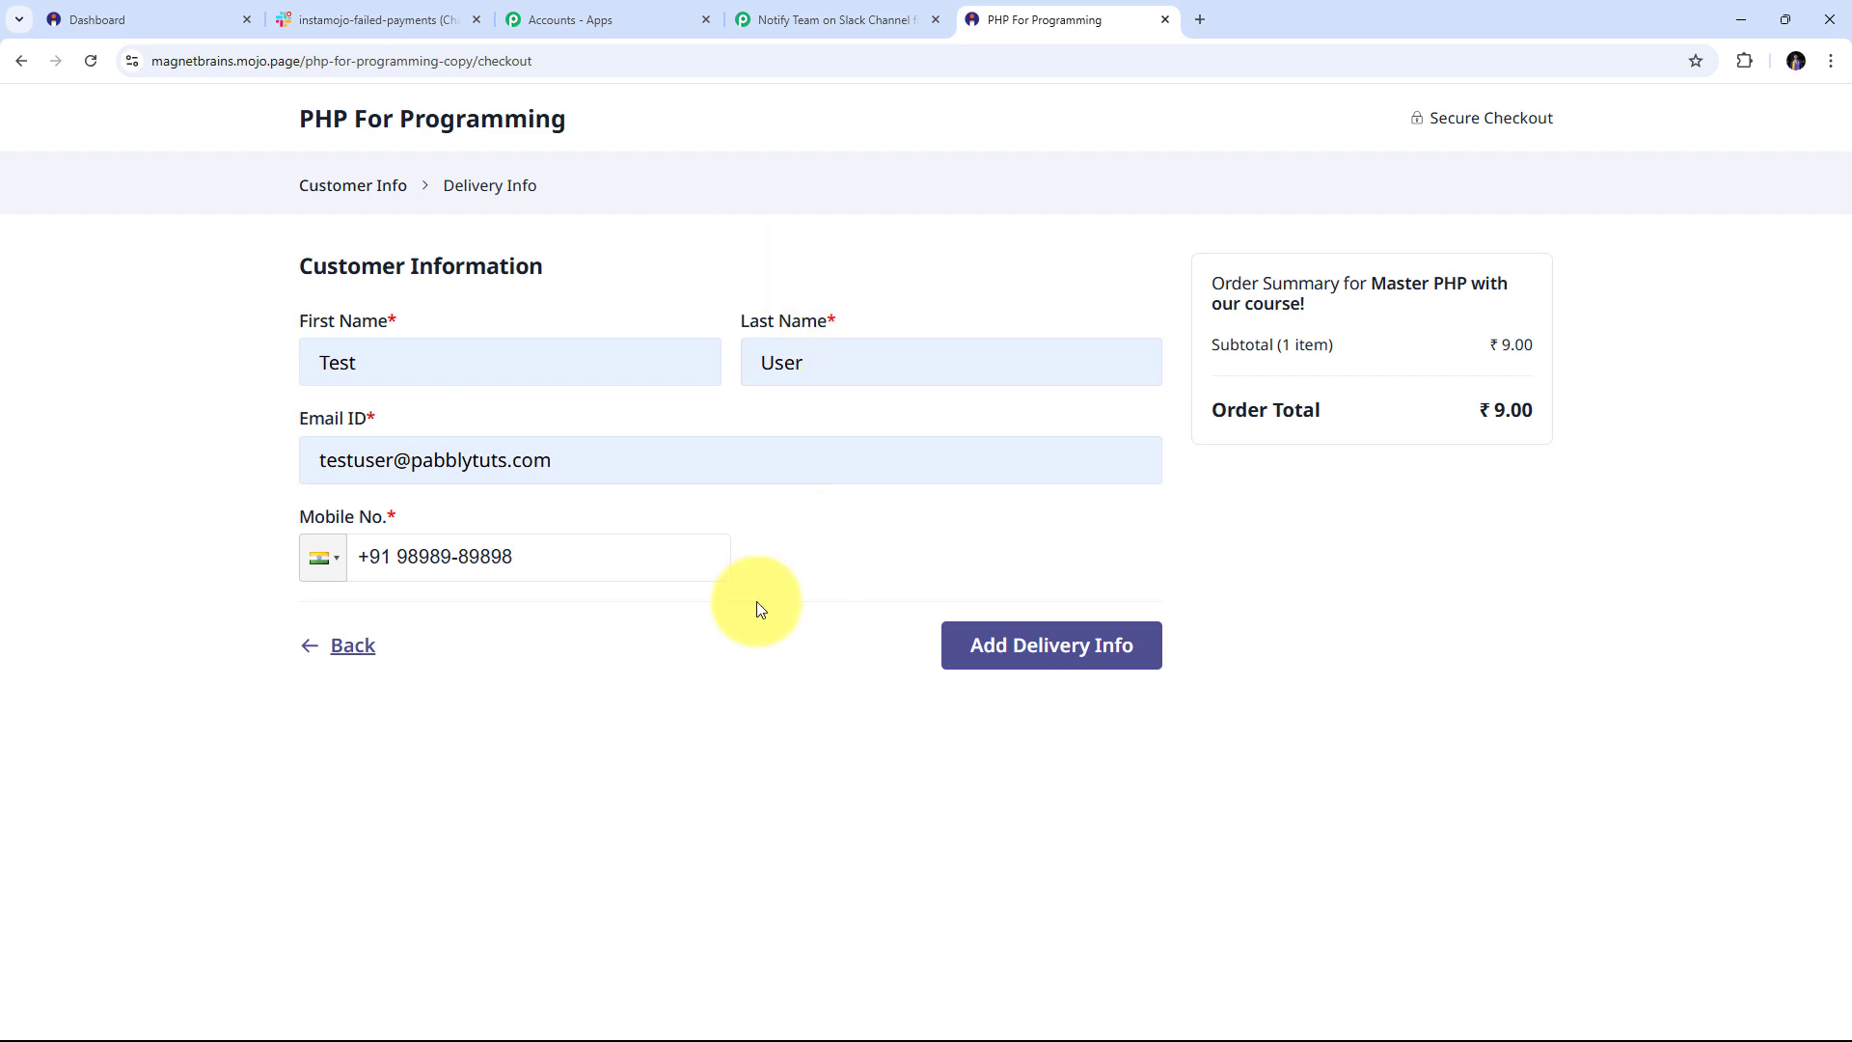
Fill in the billing street, city and pincode, choose Madhya Pradesh, and untick GST
{"action": "left_click", "coordinate": [1050, 649]}
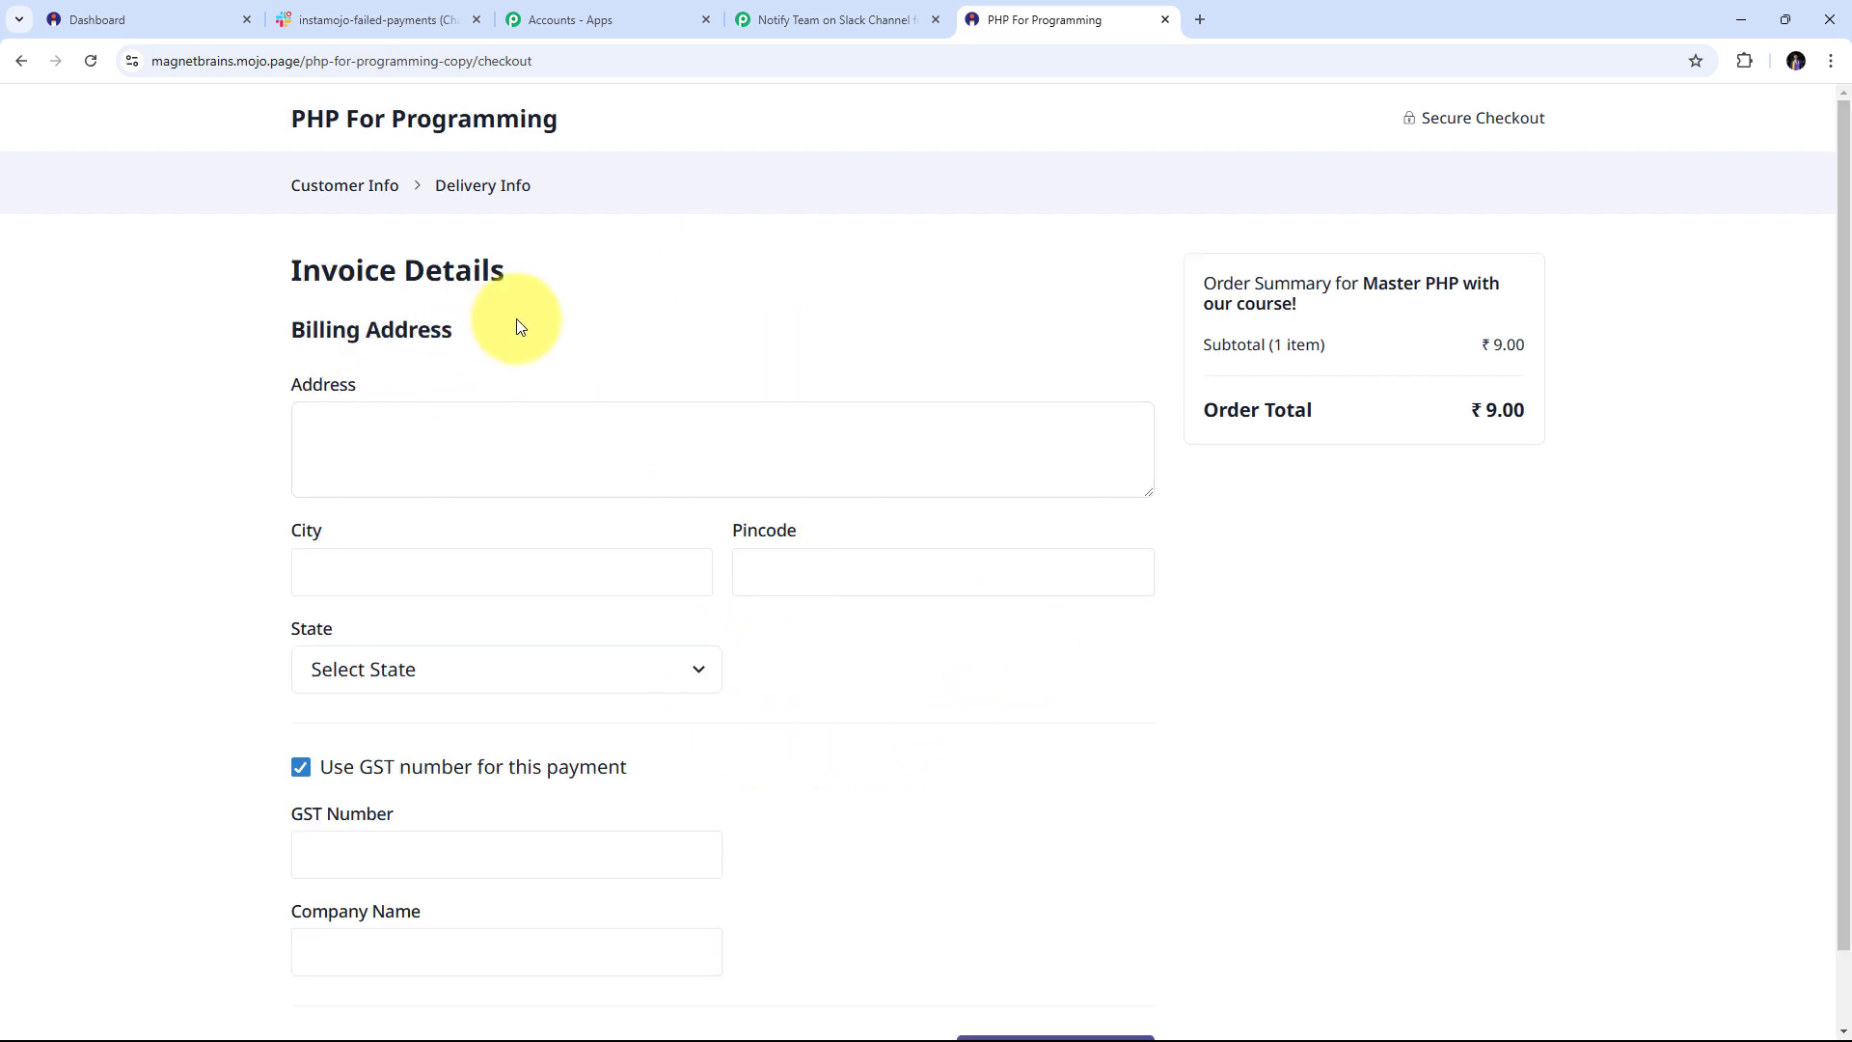
{"action": "scroll", "coordinate": [517, 318], "scroll_direction": "down", "scroll_amount": 1}
{"action": "scroll", "coordinate": [537, 364], "scroll_direction": "up", "scroll_amount": 1}
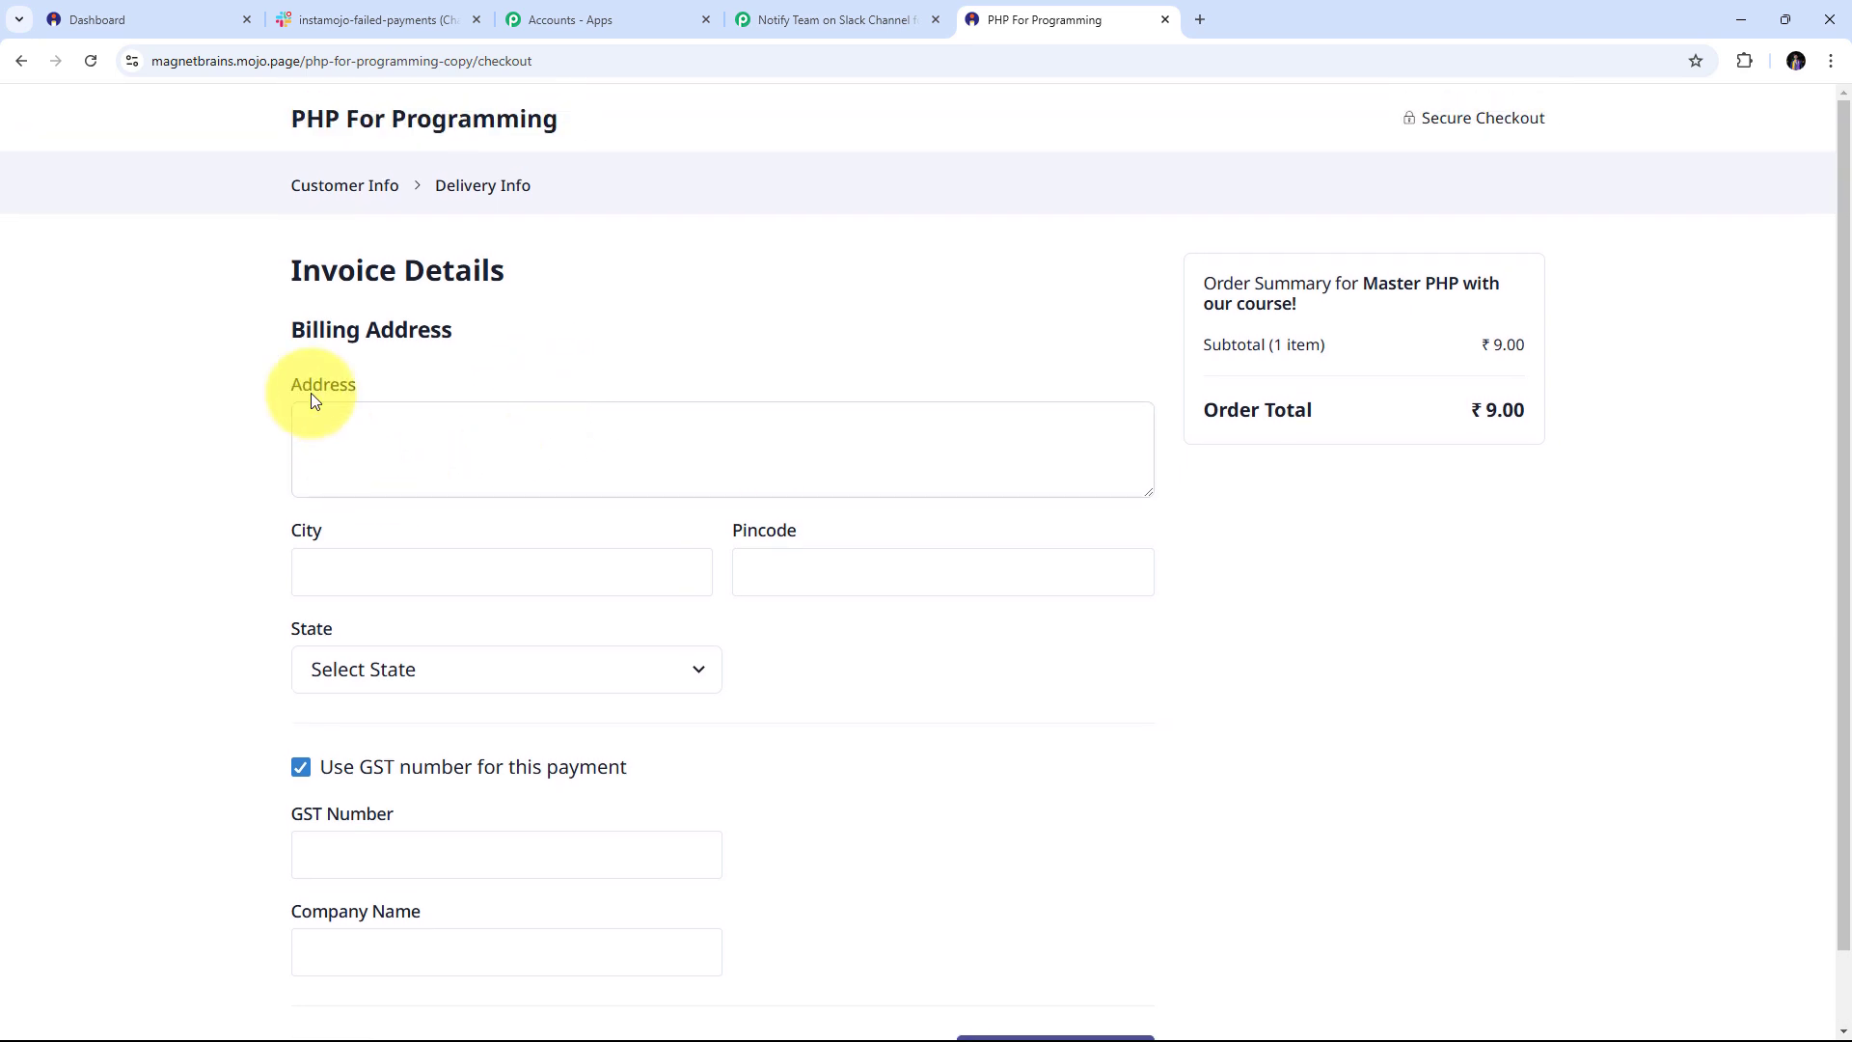
{"action": "left_click", "coordinate": [372, 439]}
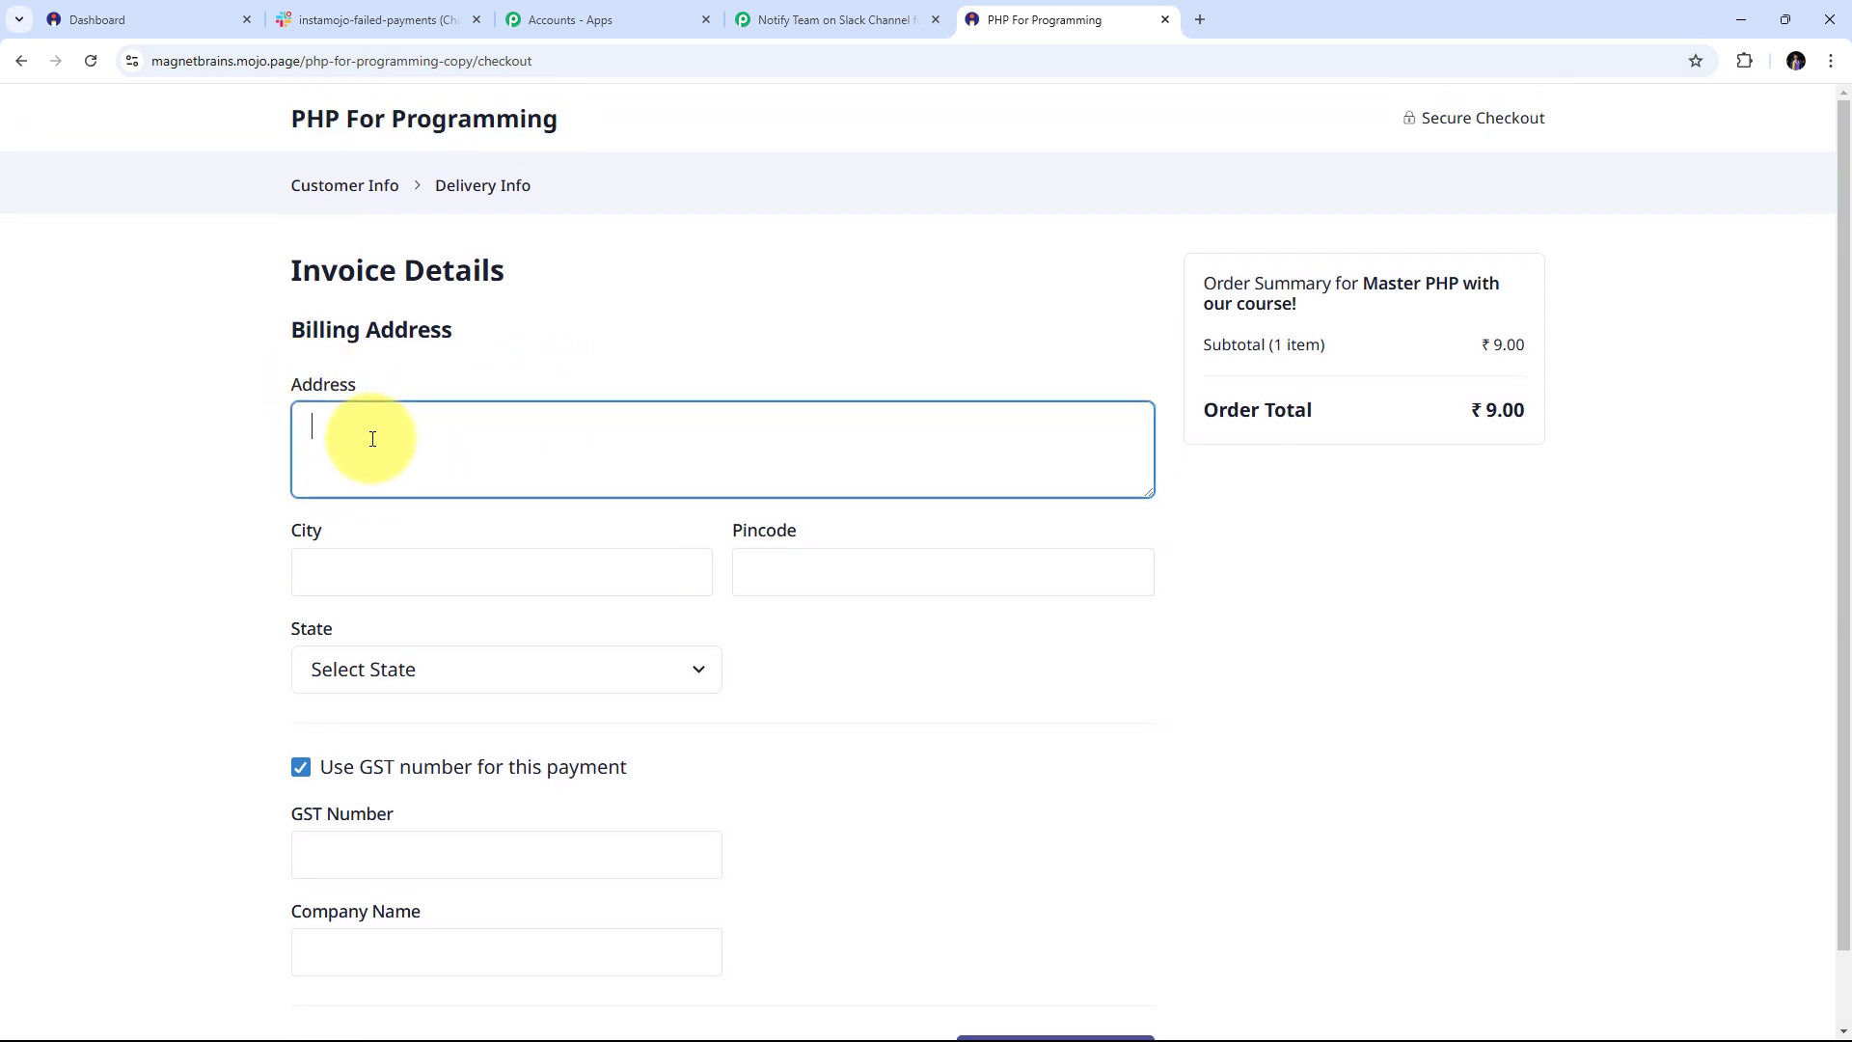
{"action": "type", "text": "Old Street"}
{"action": "left_click", "coordinate": [375, 571]}
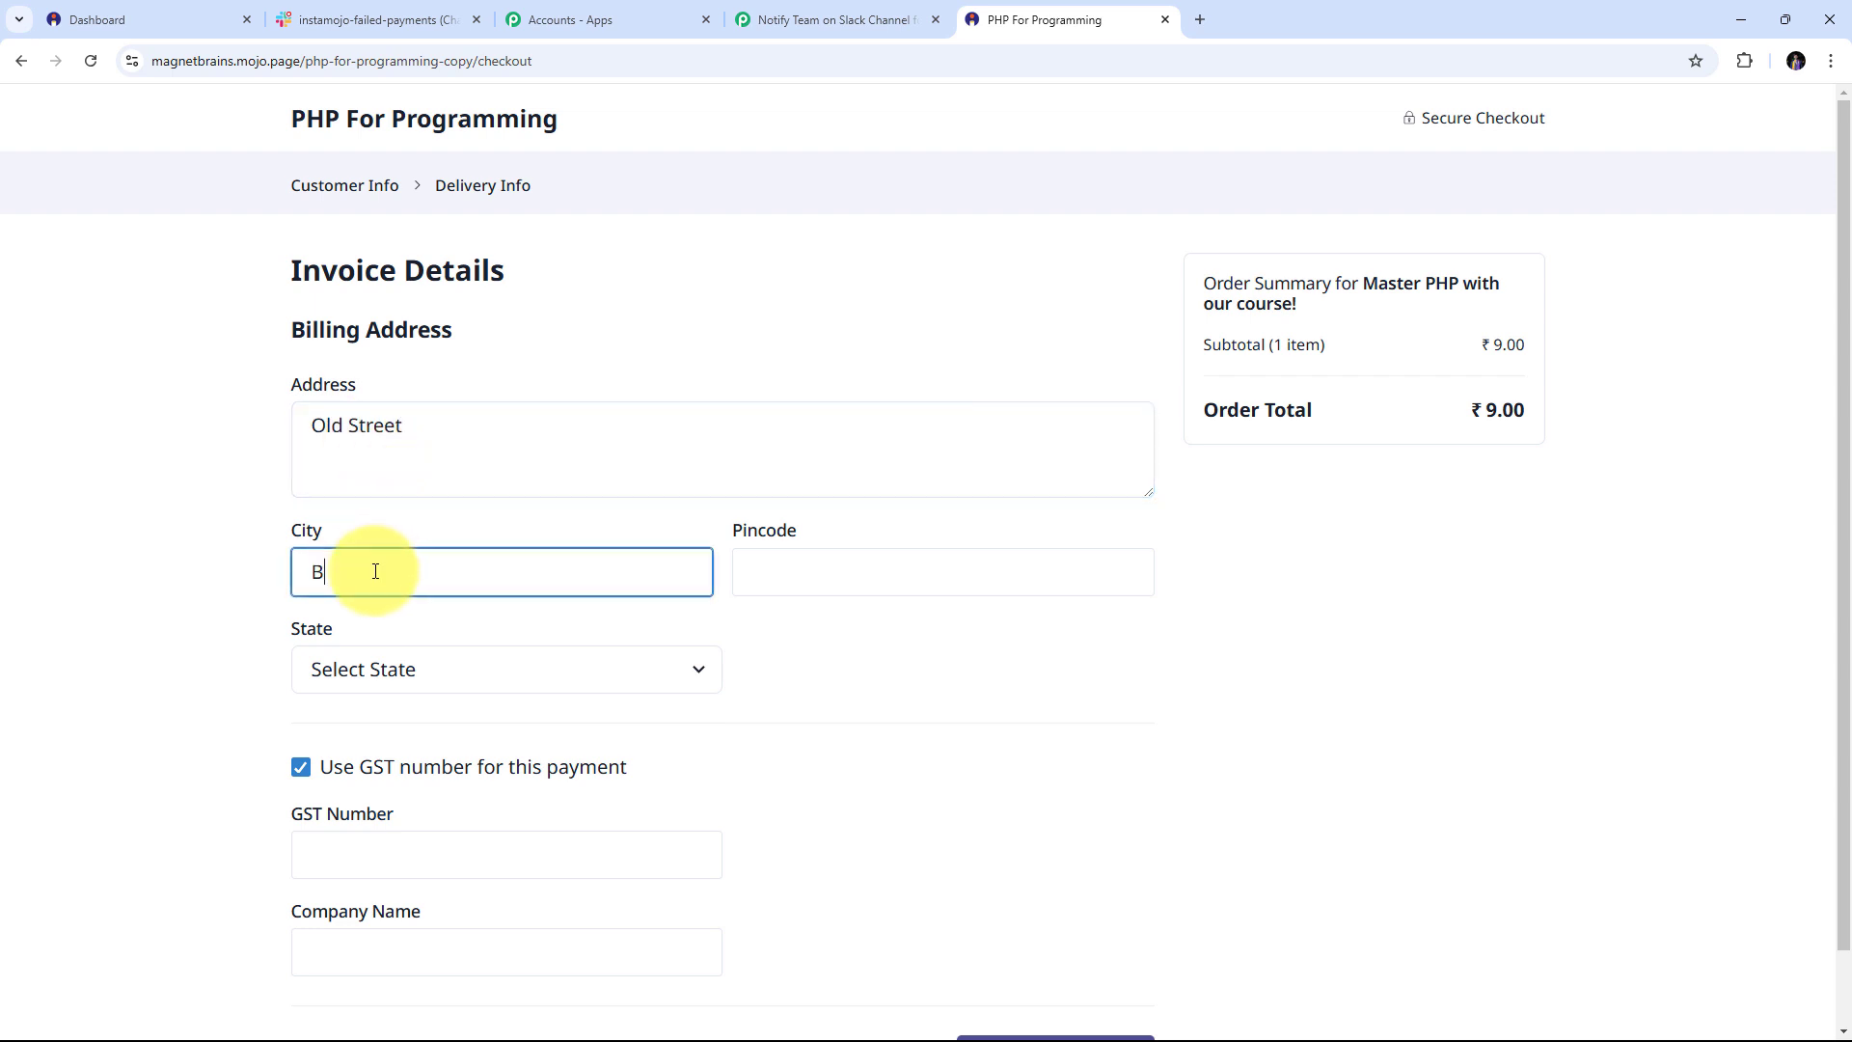
{"action": "type", "text": "Bhopal"}
{"action": "key", "text": "Tab"}
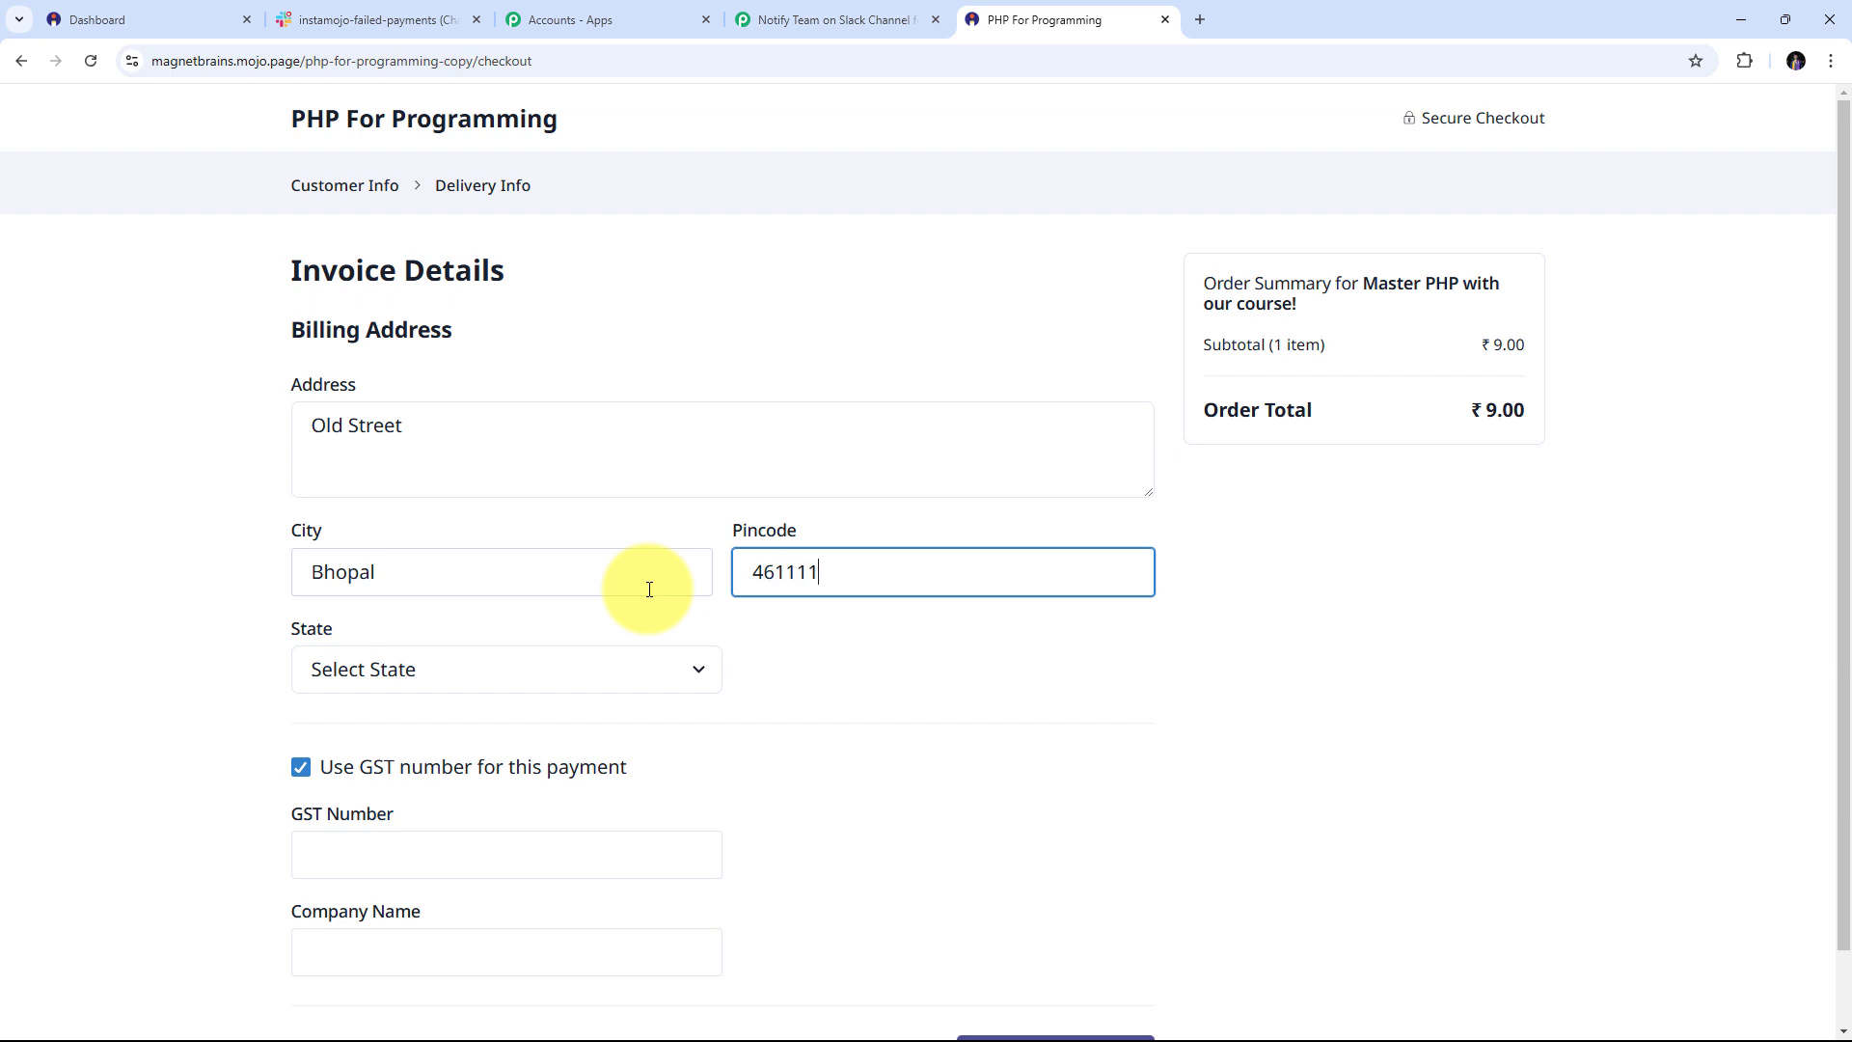
{"action": "scroll", "coordinate": [483, 593], "scroll_direction": "down", "scroll_amount": 1}
{"action": "left_click", "coordinate": [483, 583]}
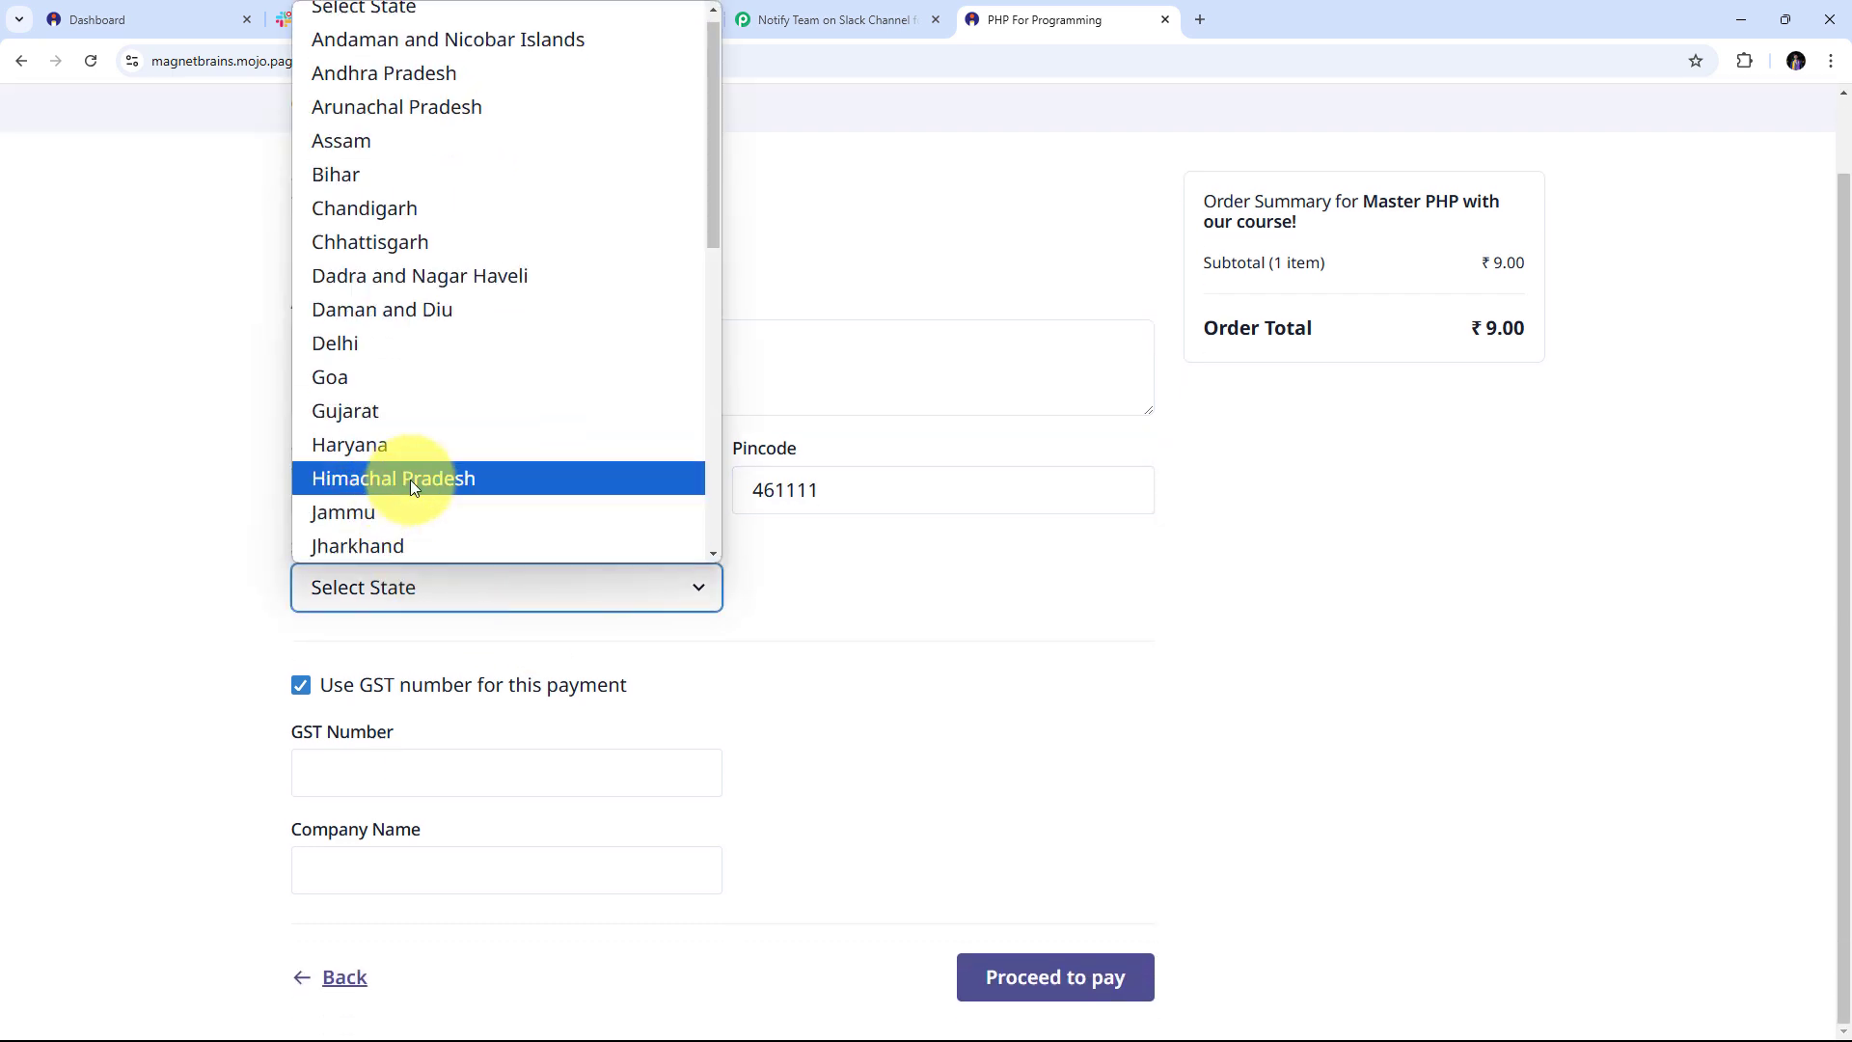
{"action": "scroll", "coordinate": [485, 444], "scroll_direction": "down", "scroll_amount": 5}
{"action": "scroll", "coordinate": [485, 443], "scroll_direction": "down", "scroll_amount": 1}
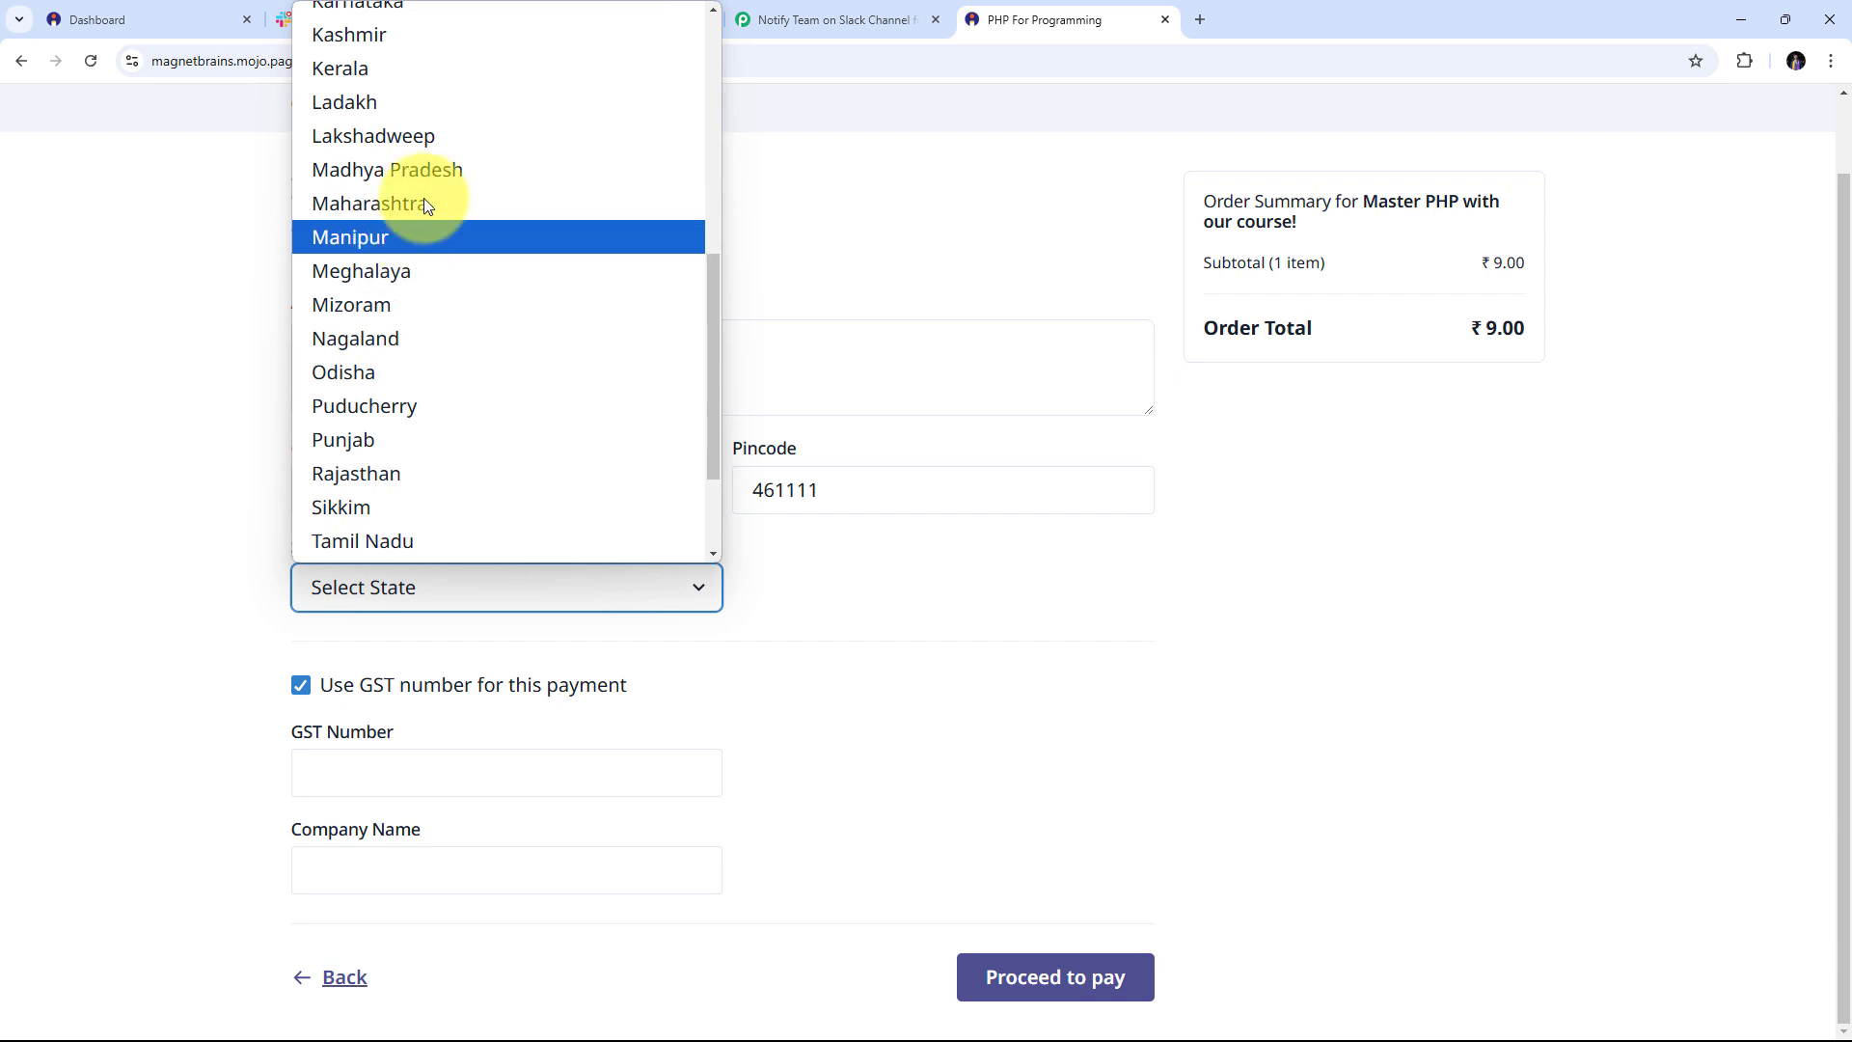
{"action": "left_click", "coordinate": [424, 171]}
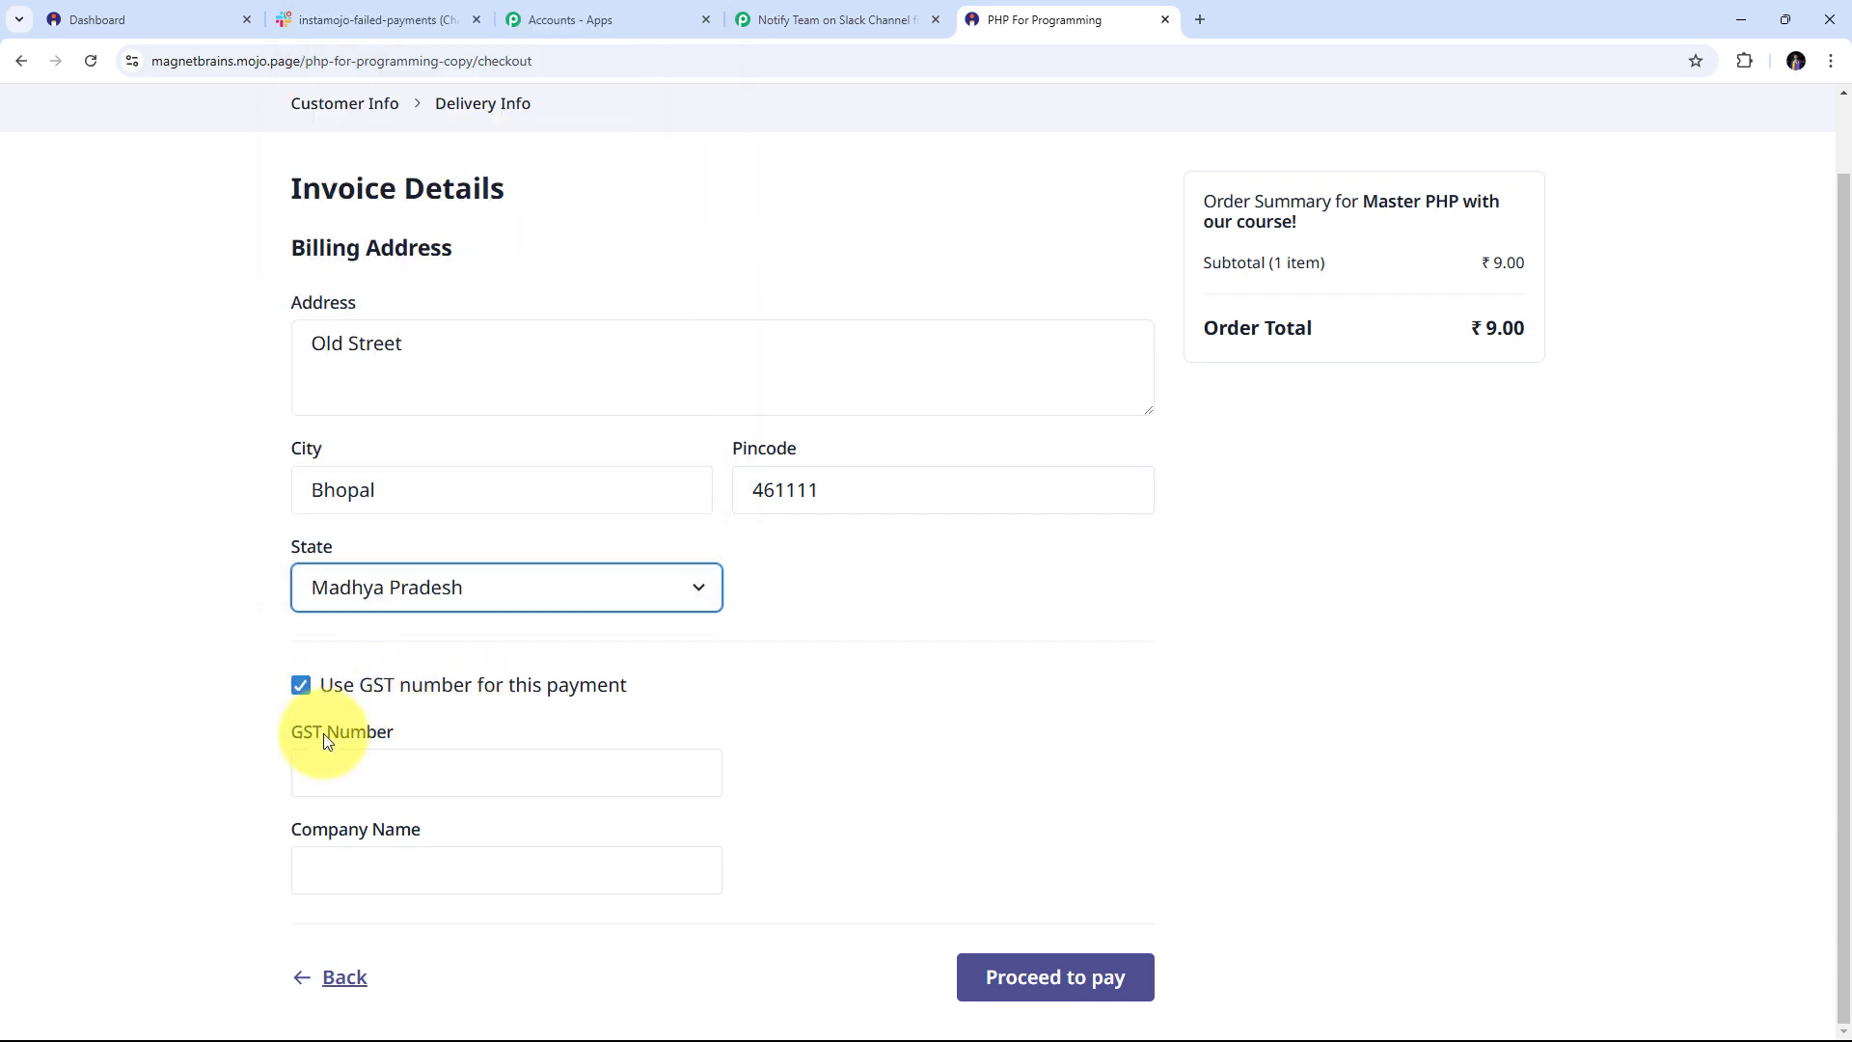
{"action": "left_click", "coordinate": [300, 685]}
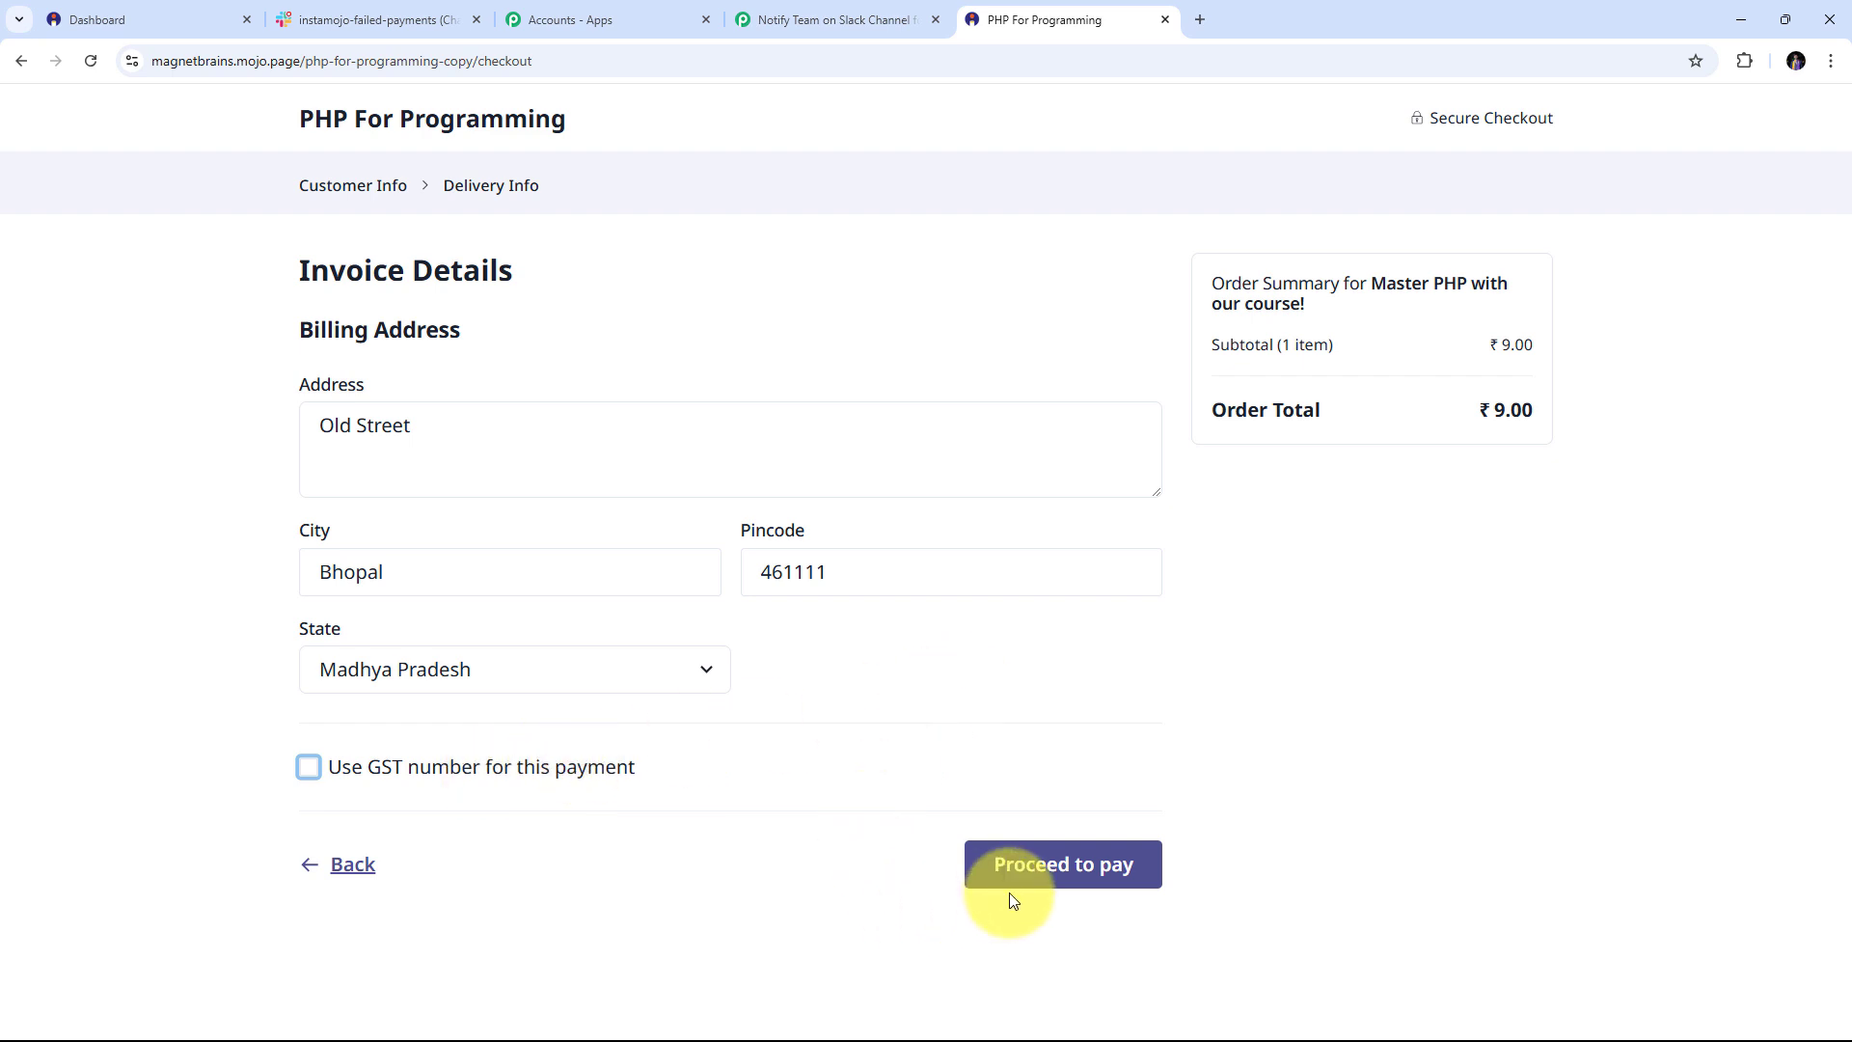
Pay the ₹9 order with the test card details so it ends in Payment Failed
{"action": "left_click", "coordinate": [1040, 868]}
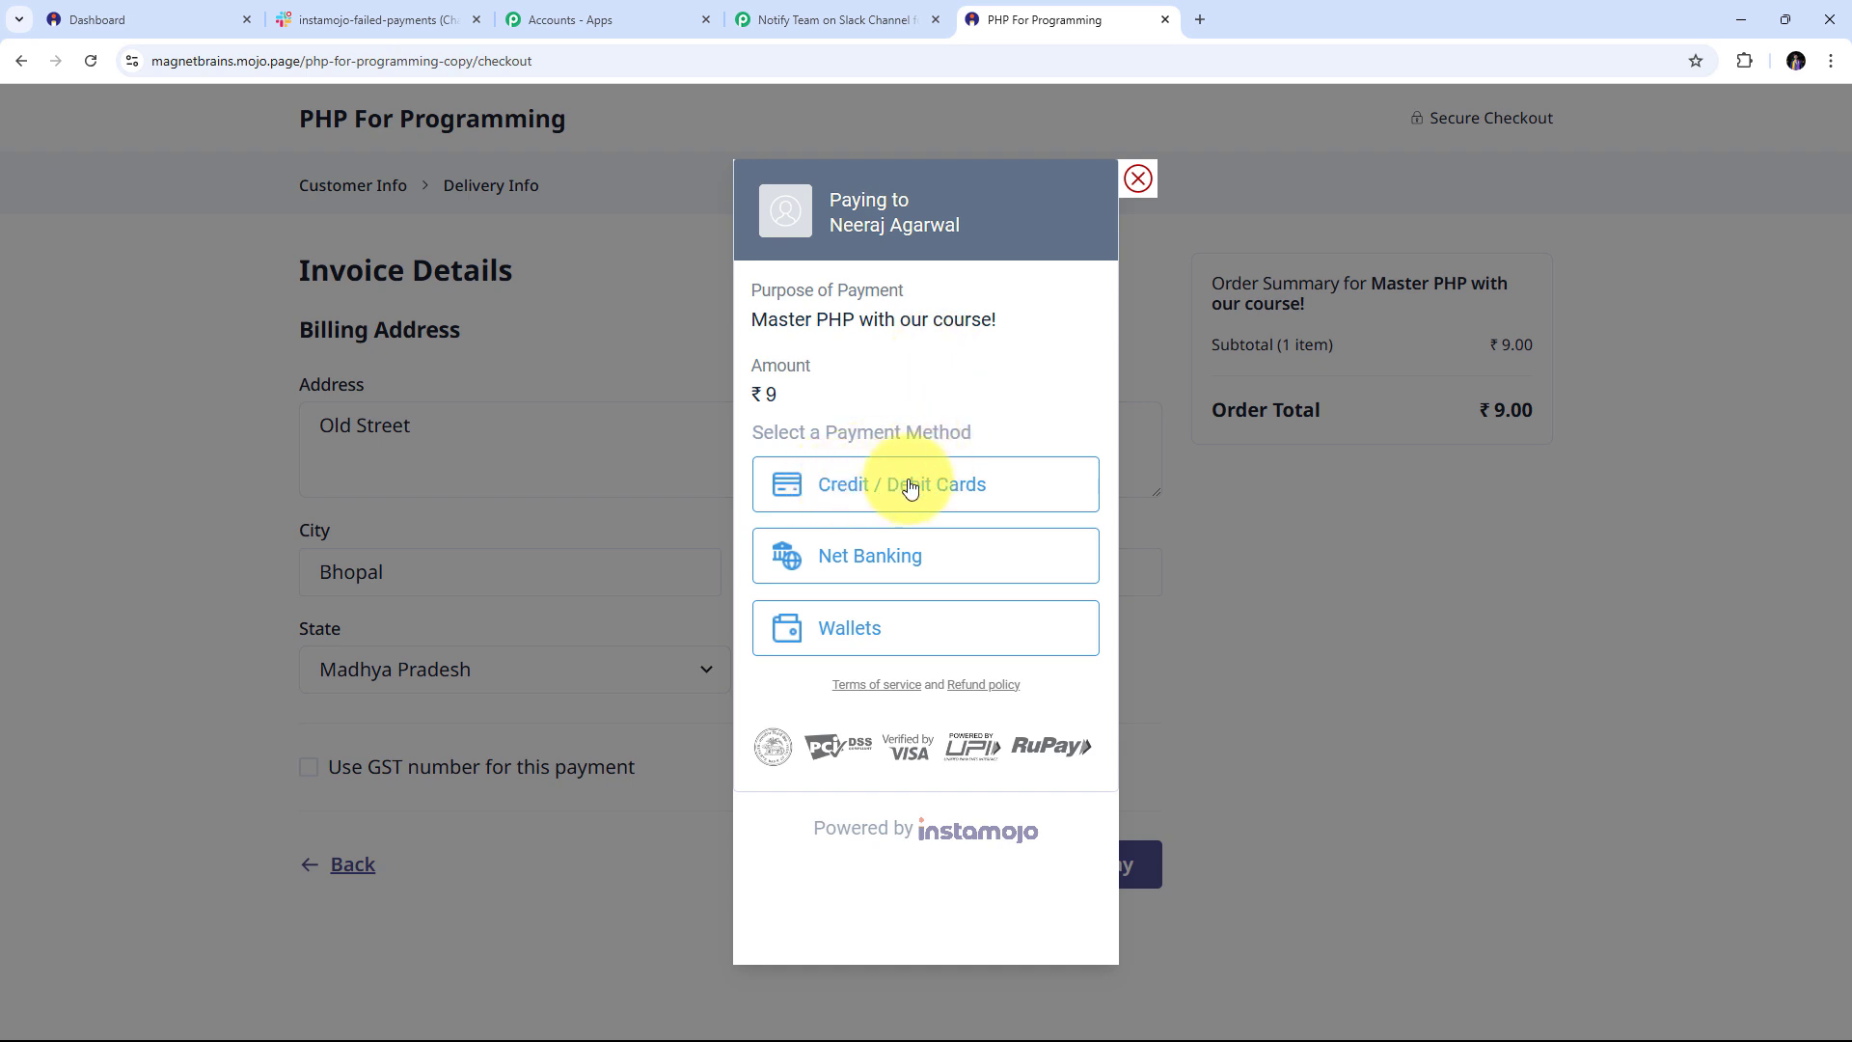
{"action": "left_click", "coordinate": [909, 487]}
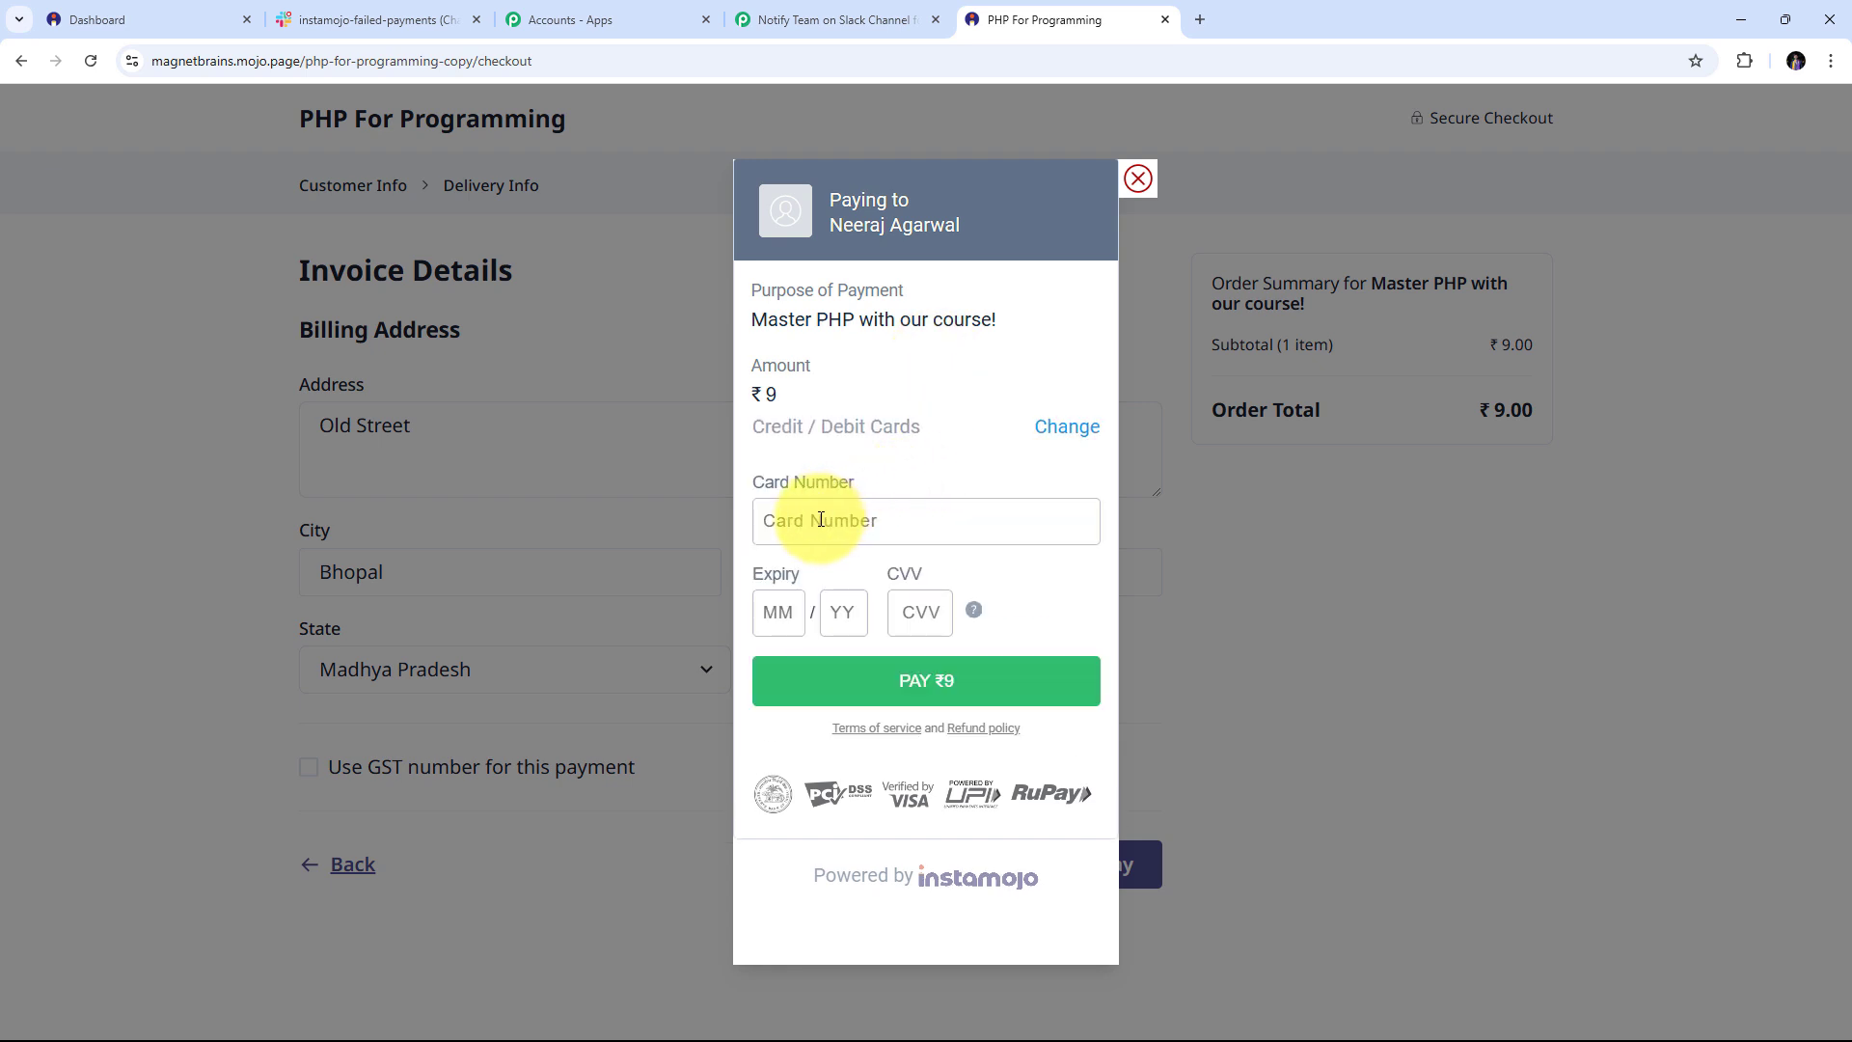
{"action": "left_click", "coordinate": [821, 518]}
{"action": "type", "text": "4"}
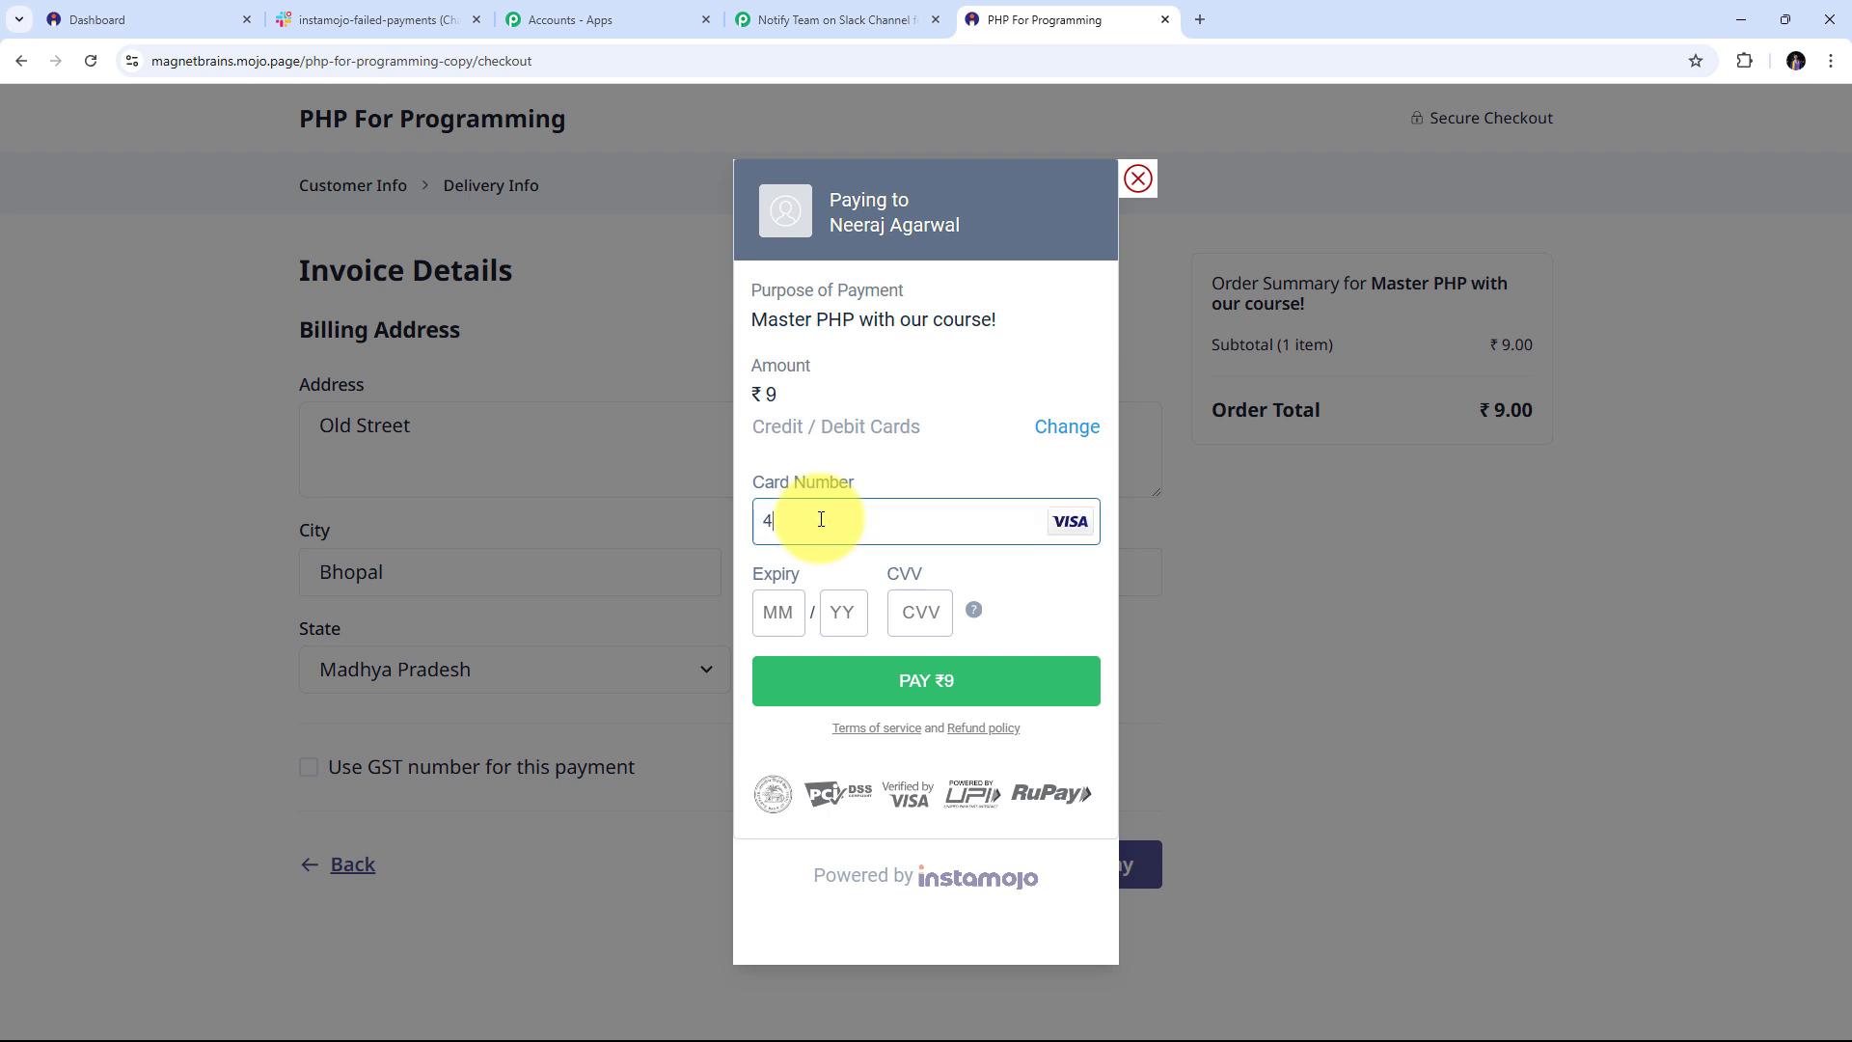
{"action": "type", "text": "111111111111111"}
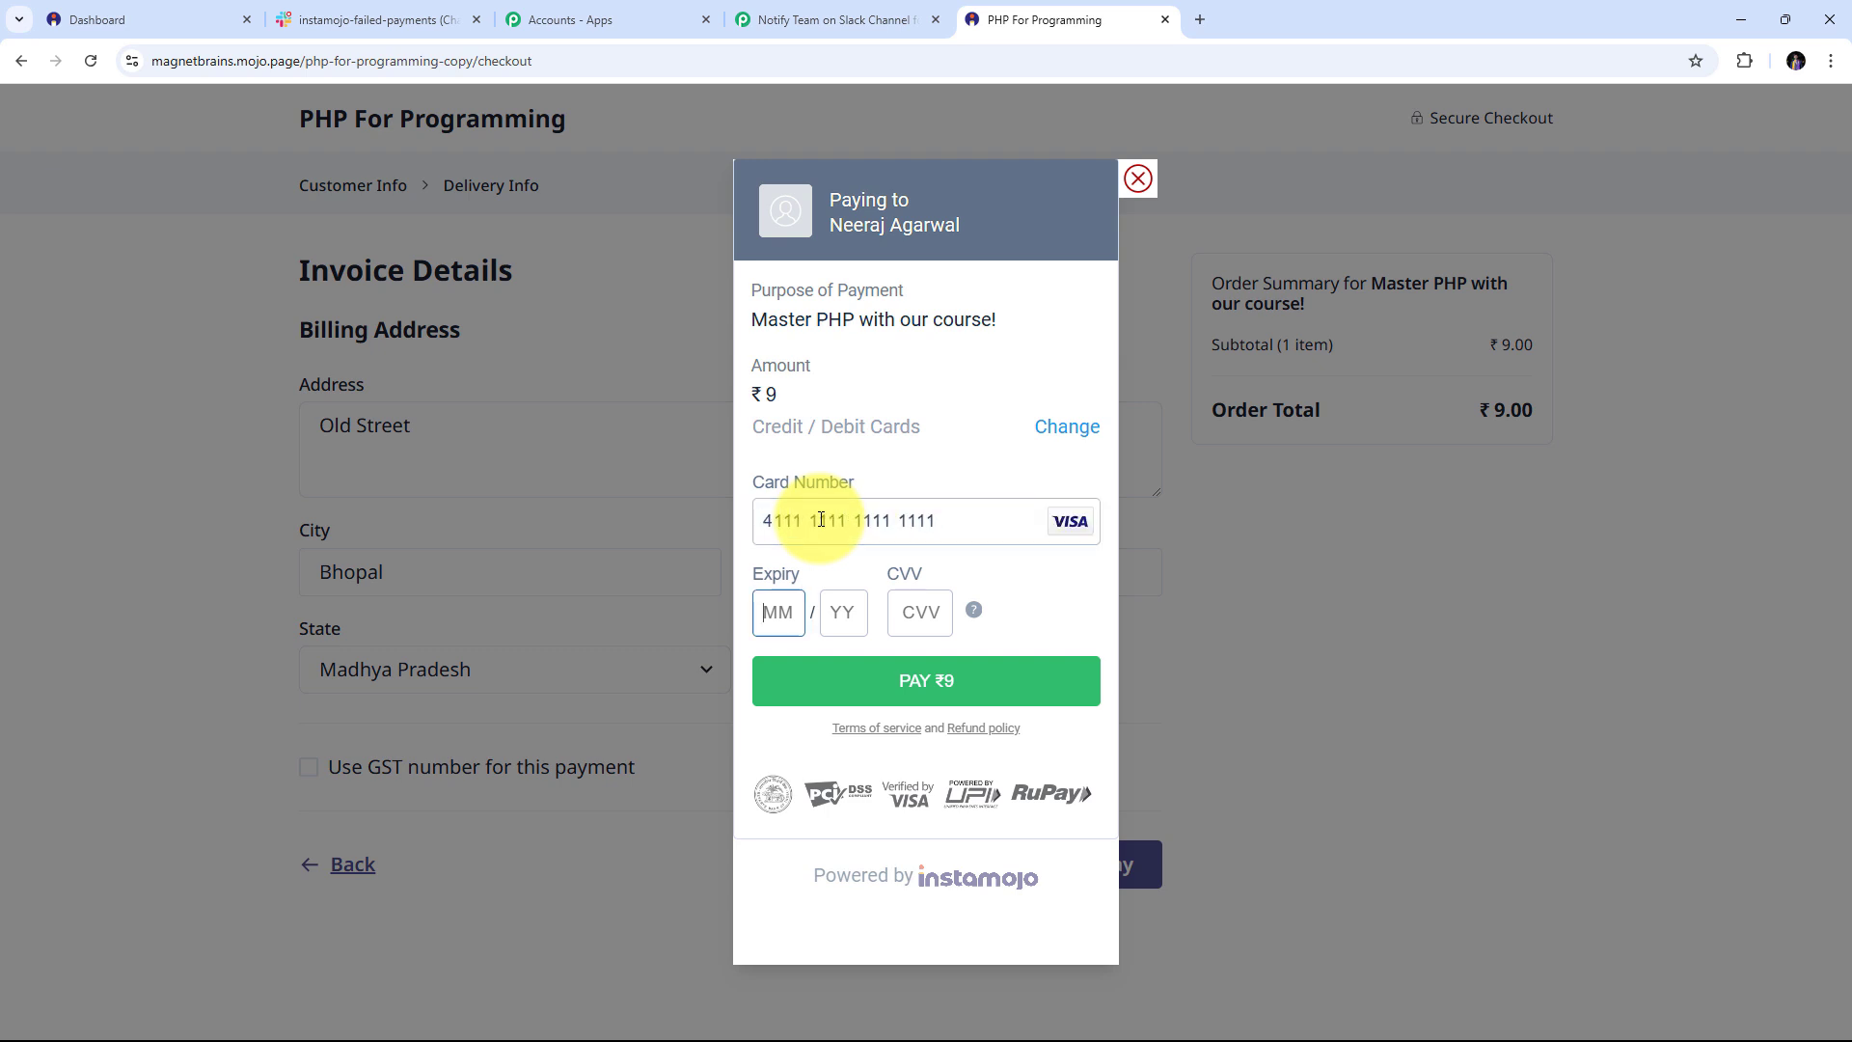
{"action": "type", "text": "0226"}
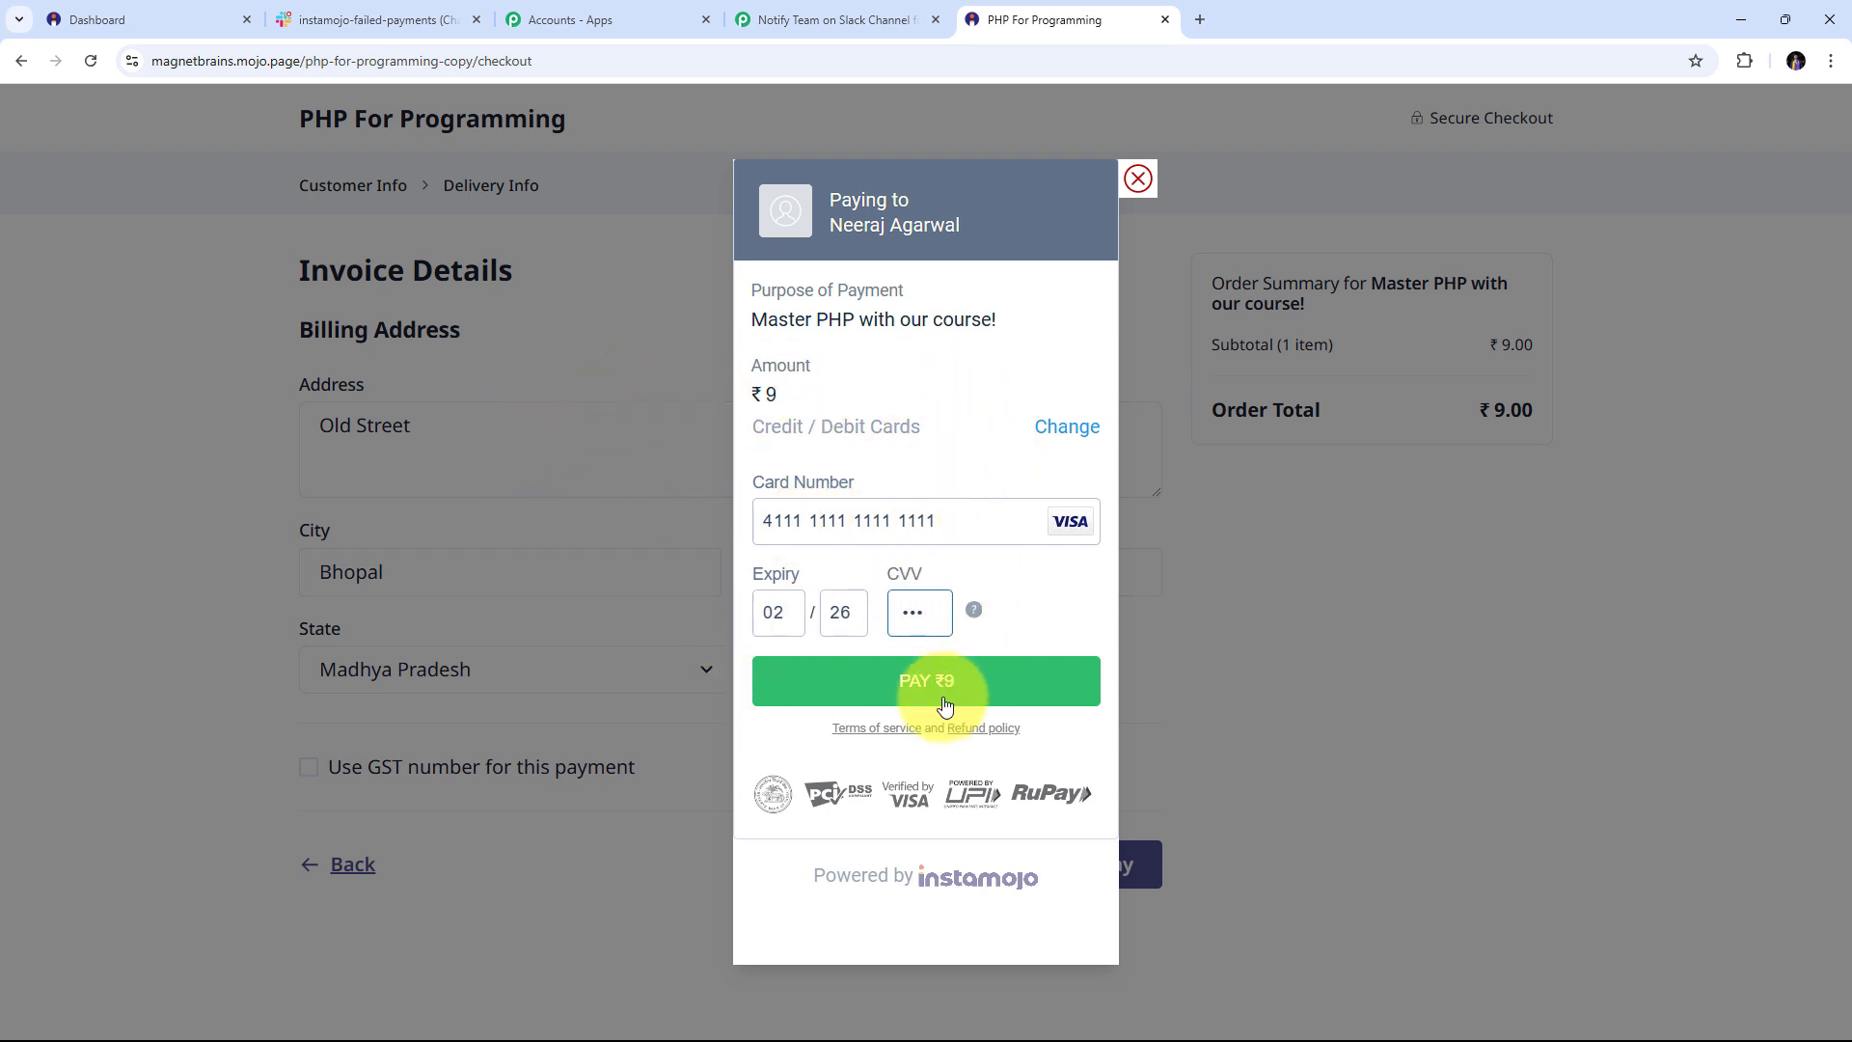
{"action": "left_click", "coordinate": [920, 683]}
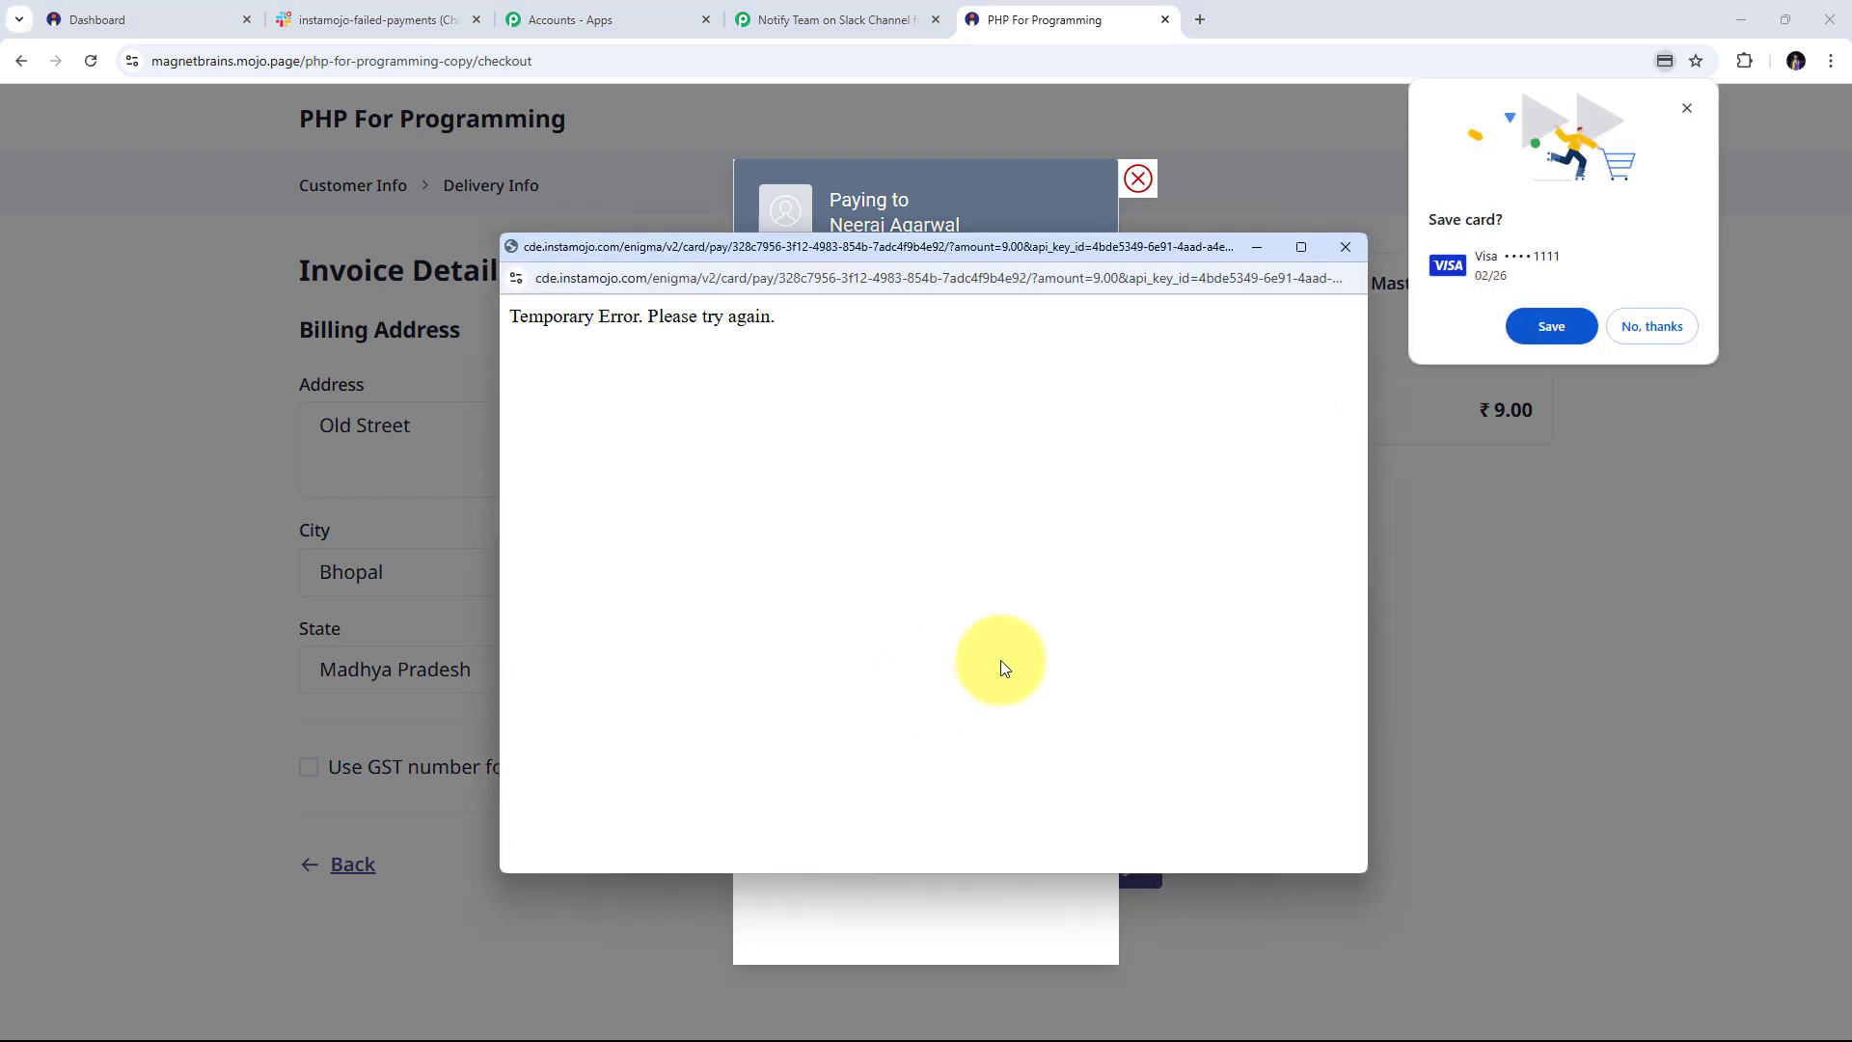
{"action": "left_click", "coordinate": [1658, 323]}
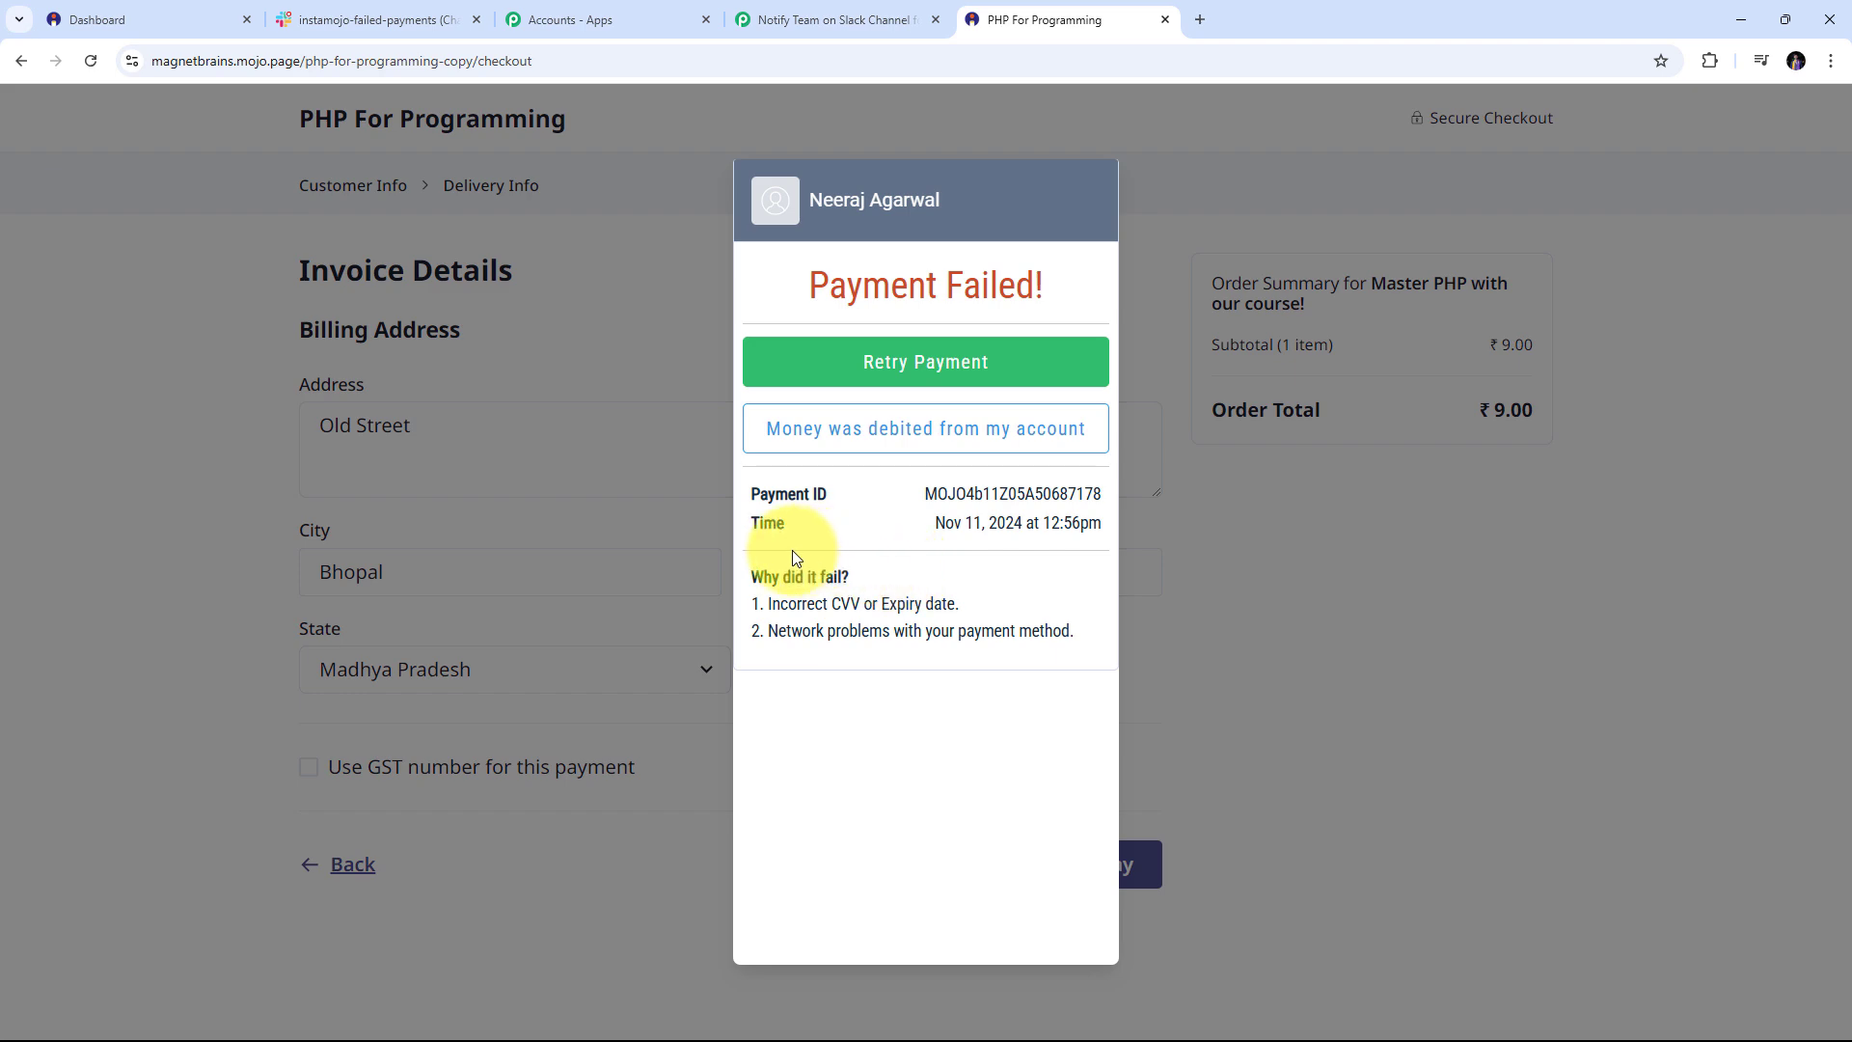
{"action": "left_click", "coordinate": [820, 17]}
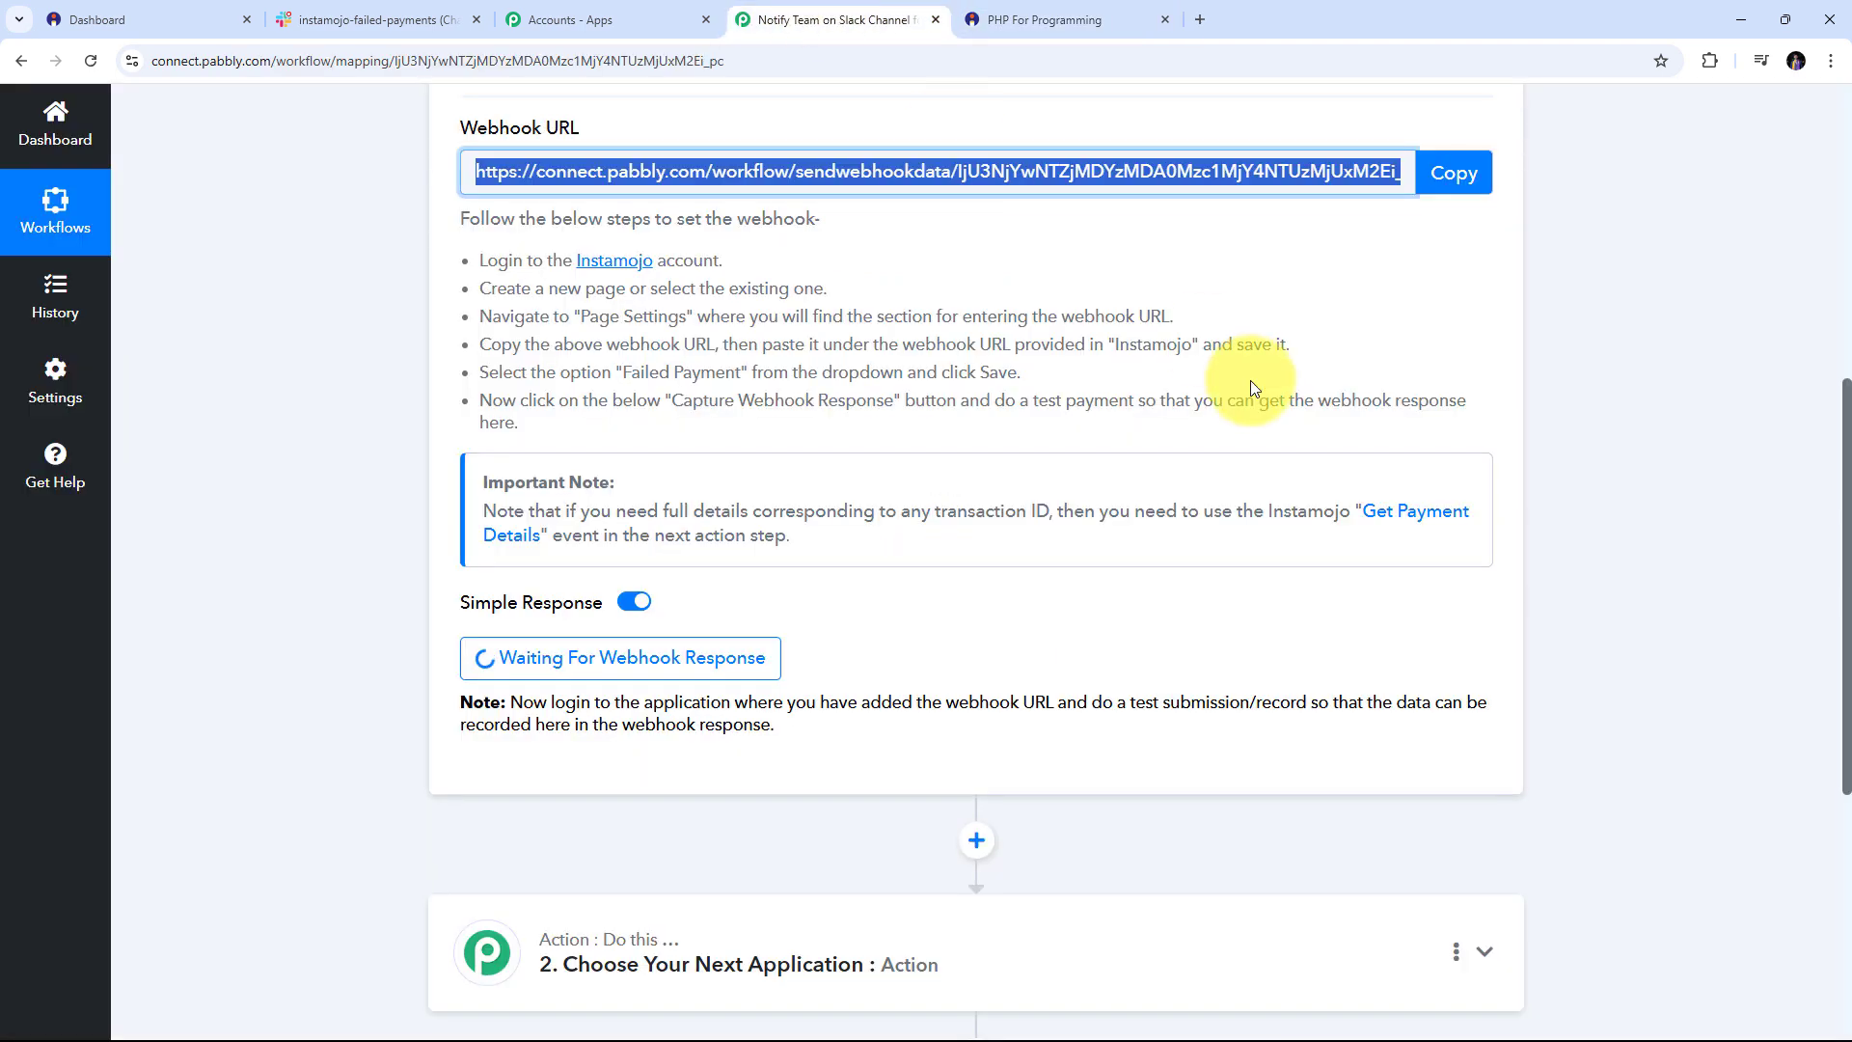
Review the captured response: Payment Status FAILURE, purpose, and the buyer's name, e-mail and phone
{"action": "scroll", "coordinate": [1602, 392], "scroll_direction": "down", "scroll_amount": 2}
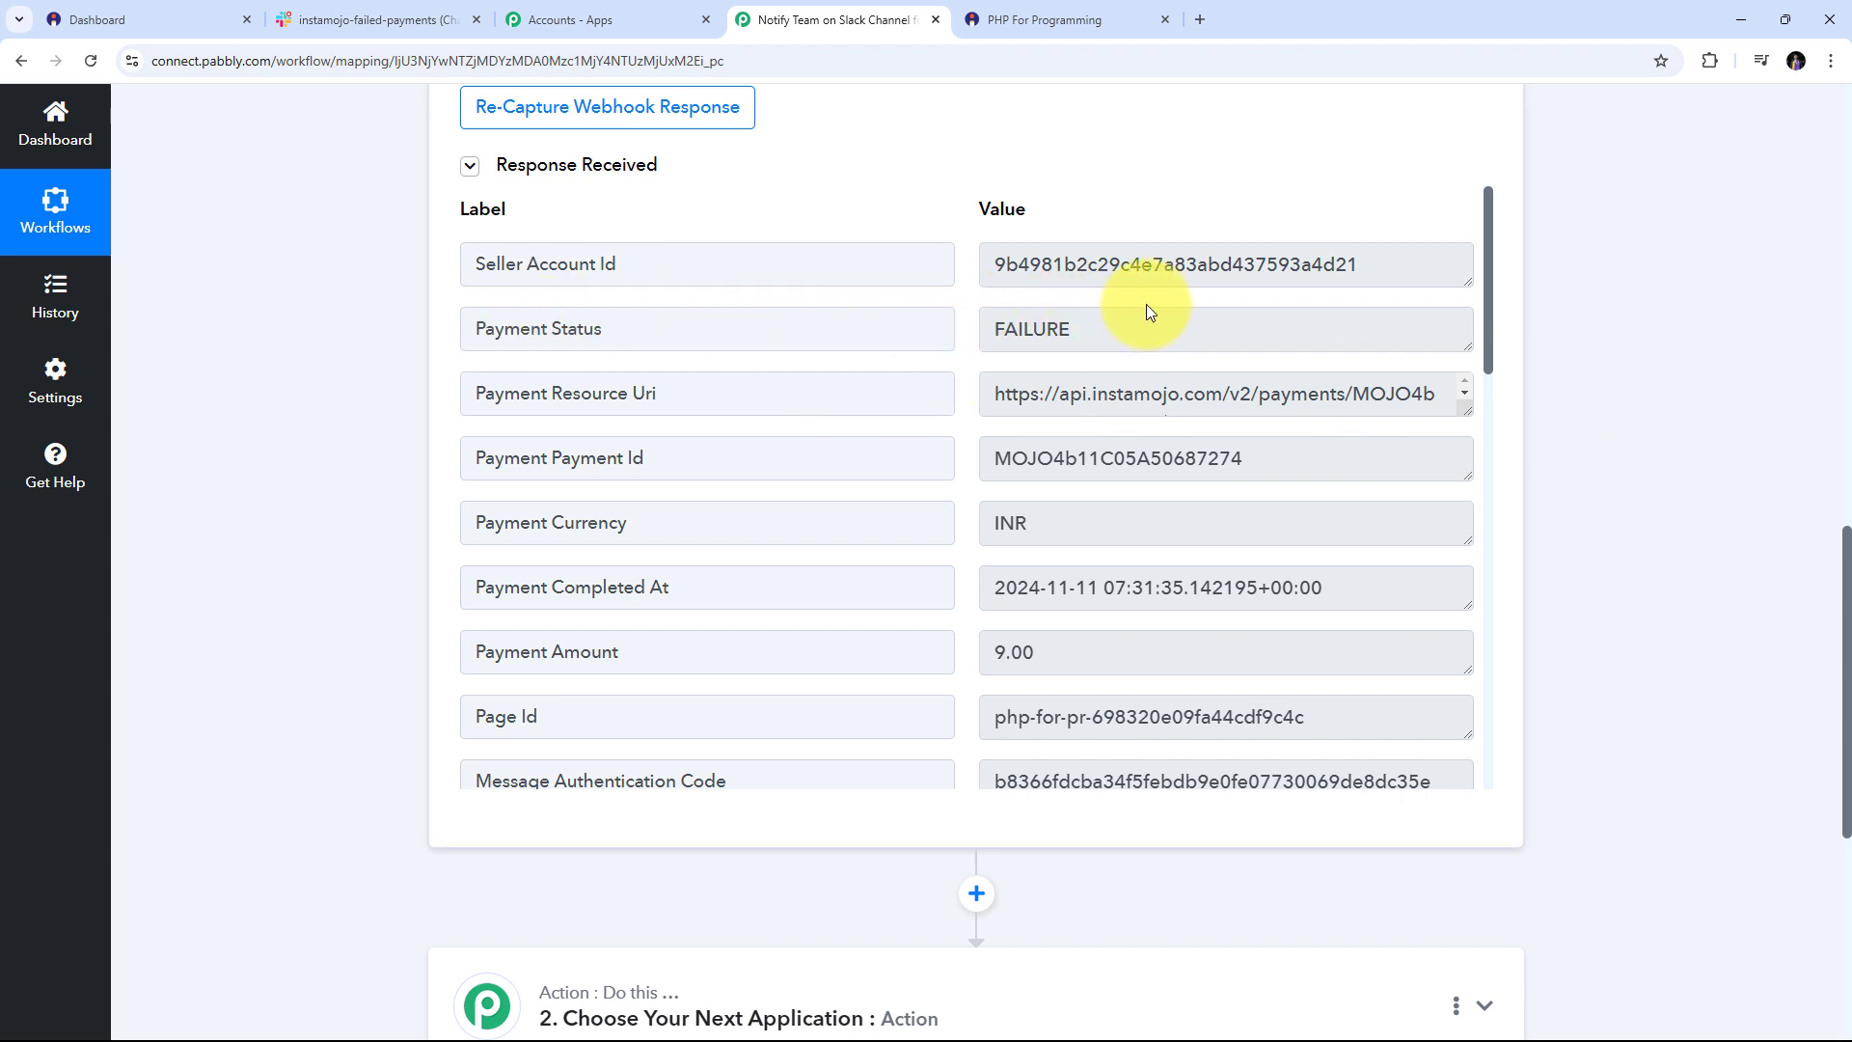
{"action": "left_click_drag", "start_coordinate": [1170, 331], "coordinate": [909, 343]}
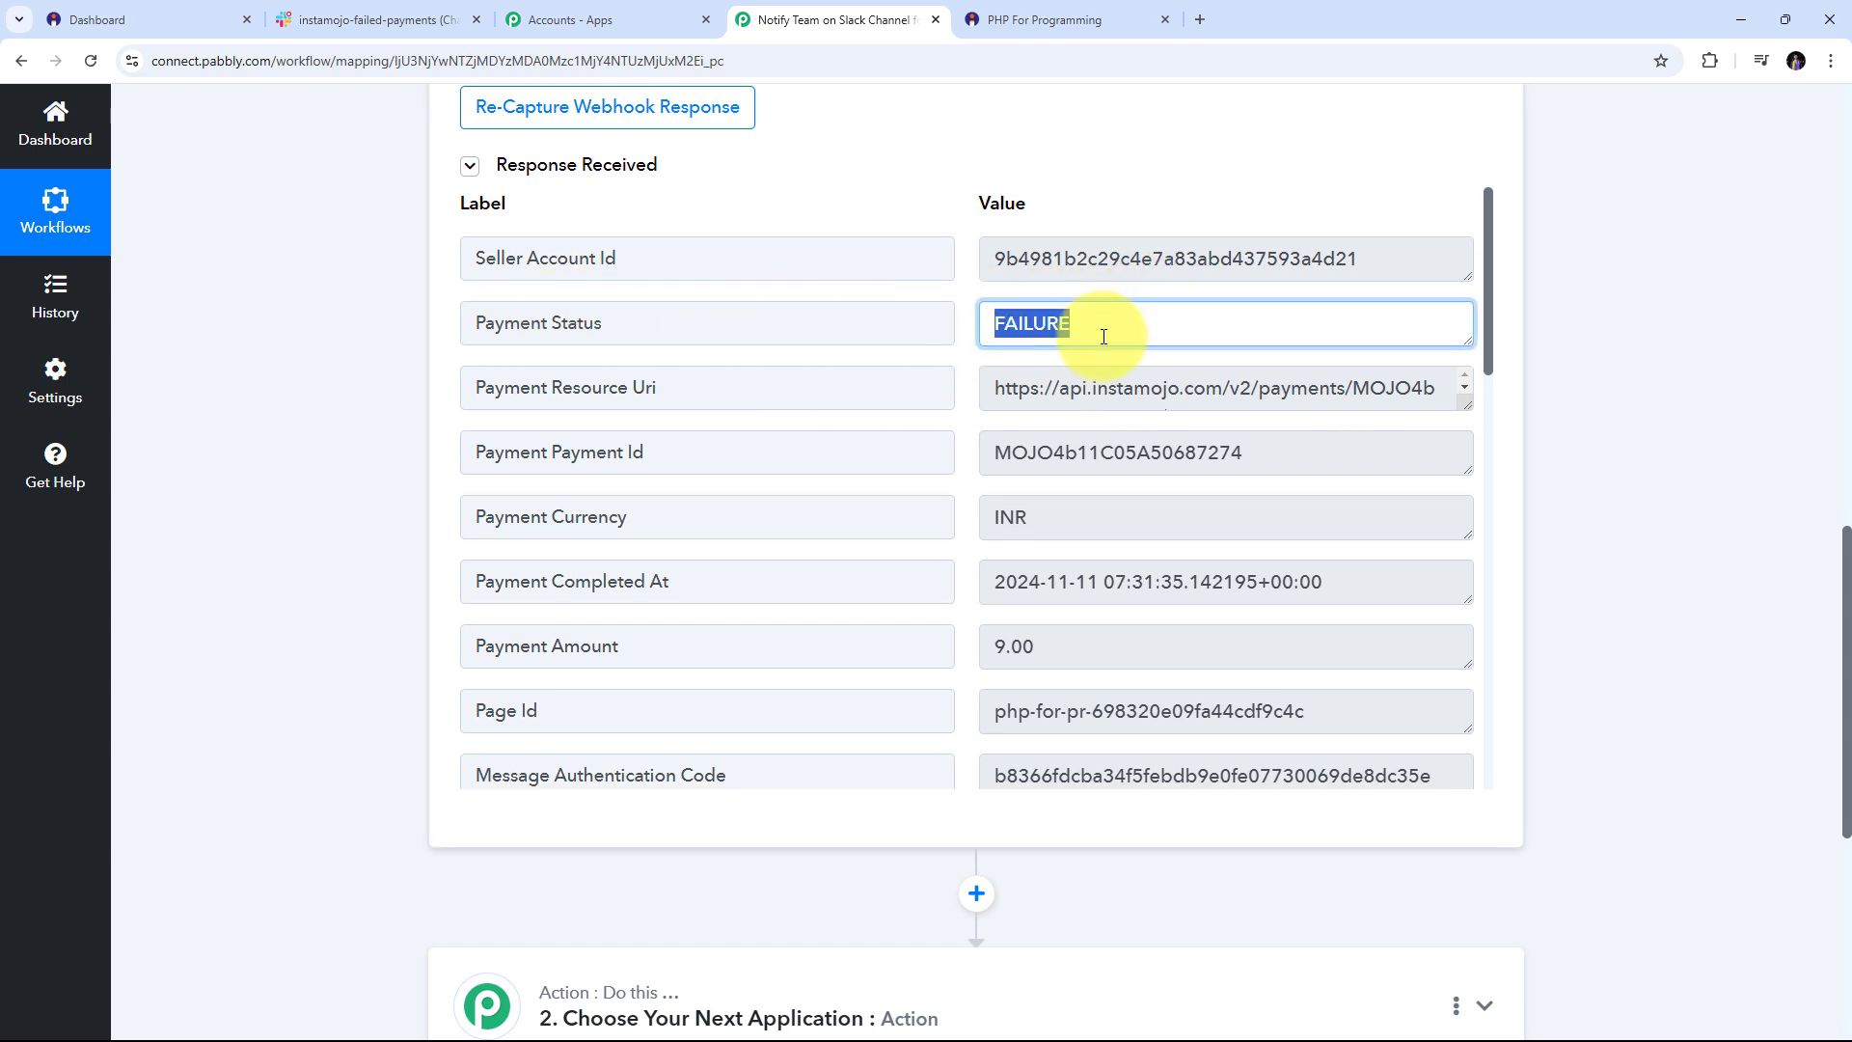
{"action": "scroll", "coordinate": [942, 327], "scroll_direction": "down", "scroll_amount": 2}
{"action": "left_click_drag", "start_coordinate": [1119, 331], "coordinate": [711, 372]}
{"action": "scroll", "coordinate": [722, 381], "scroll_direction": "down", "scroll_amount": 1}
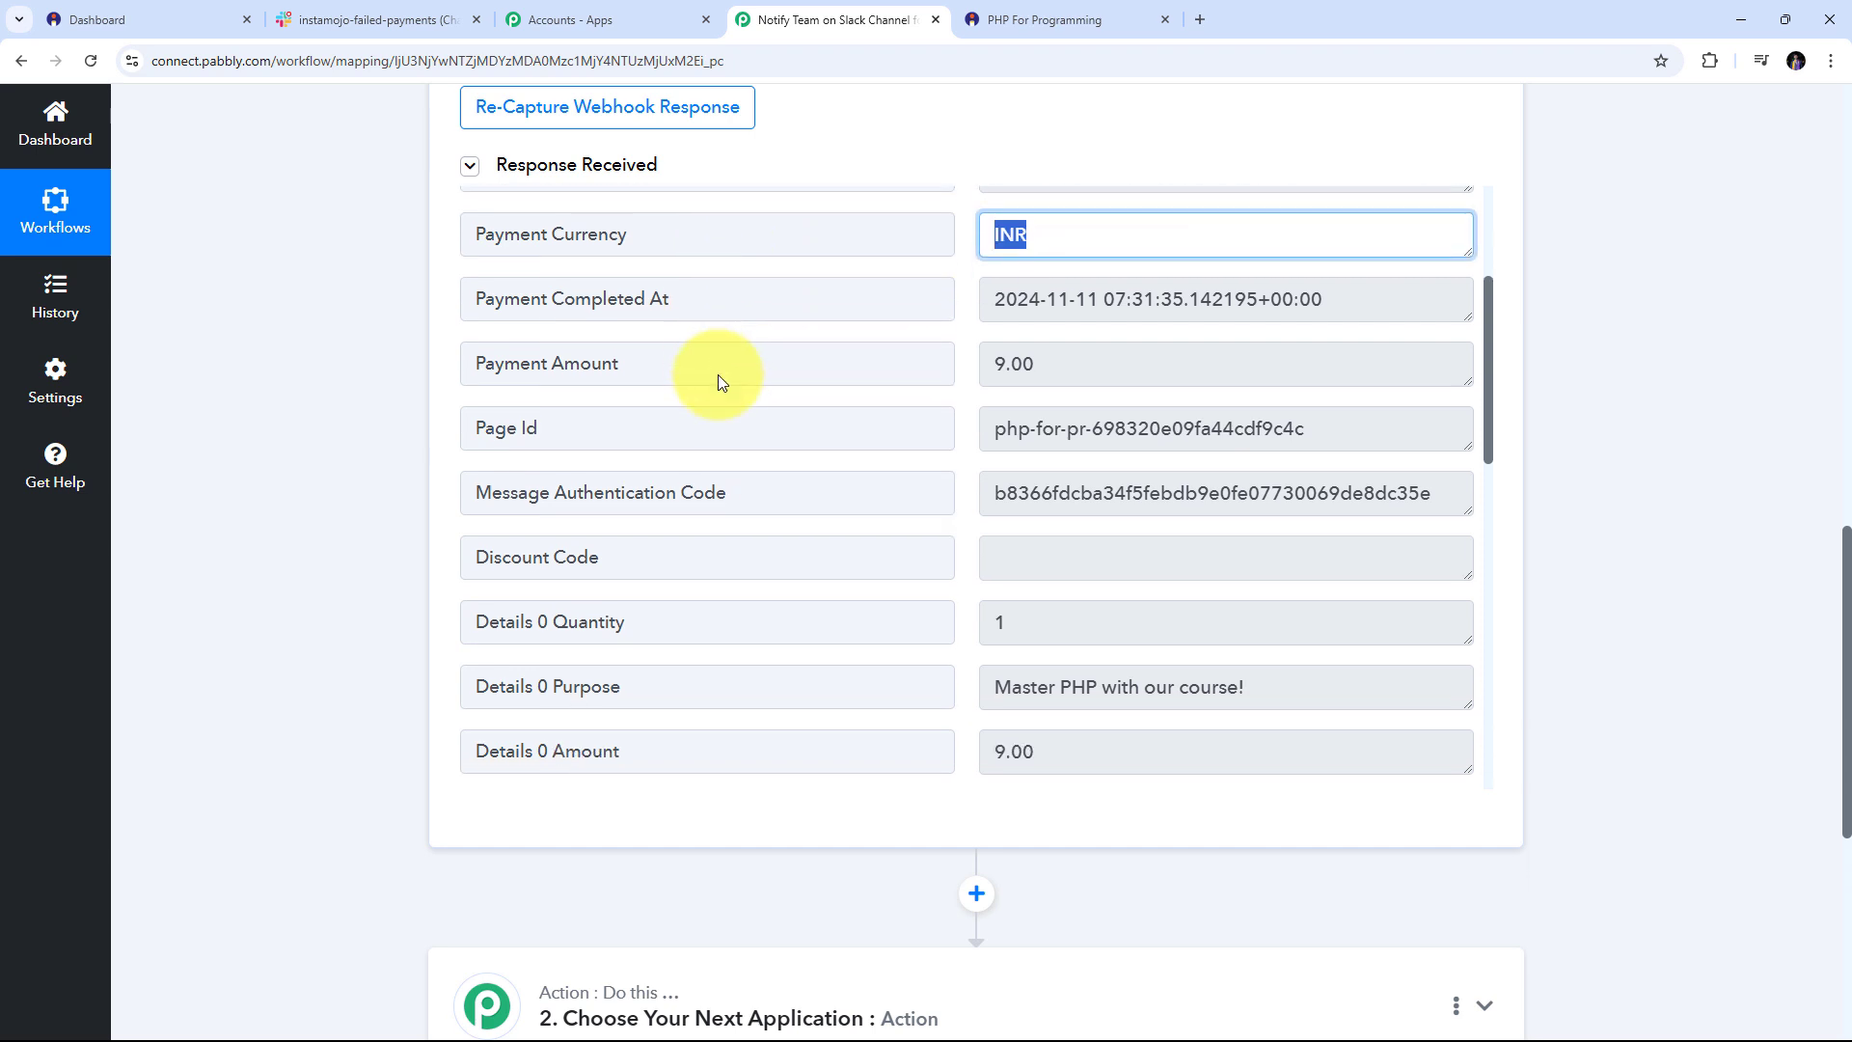
{"action": "left_click_drag", "start_coordinate": [1116, 372], "coordinate": [1013, 363]}
{"action": "scroll", "coordinate": [1023, 386], "scroll_direction": "down", "scroll_amount": 2}
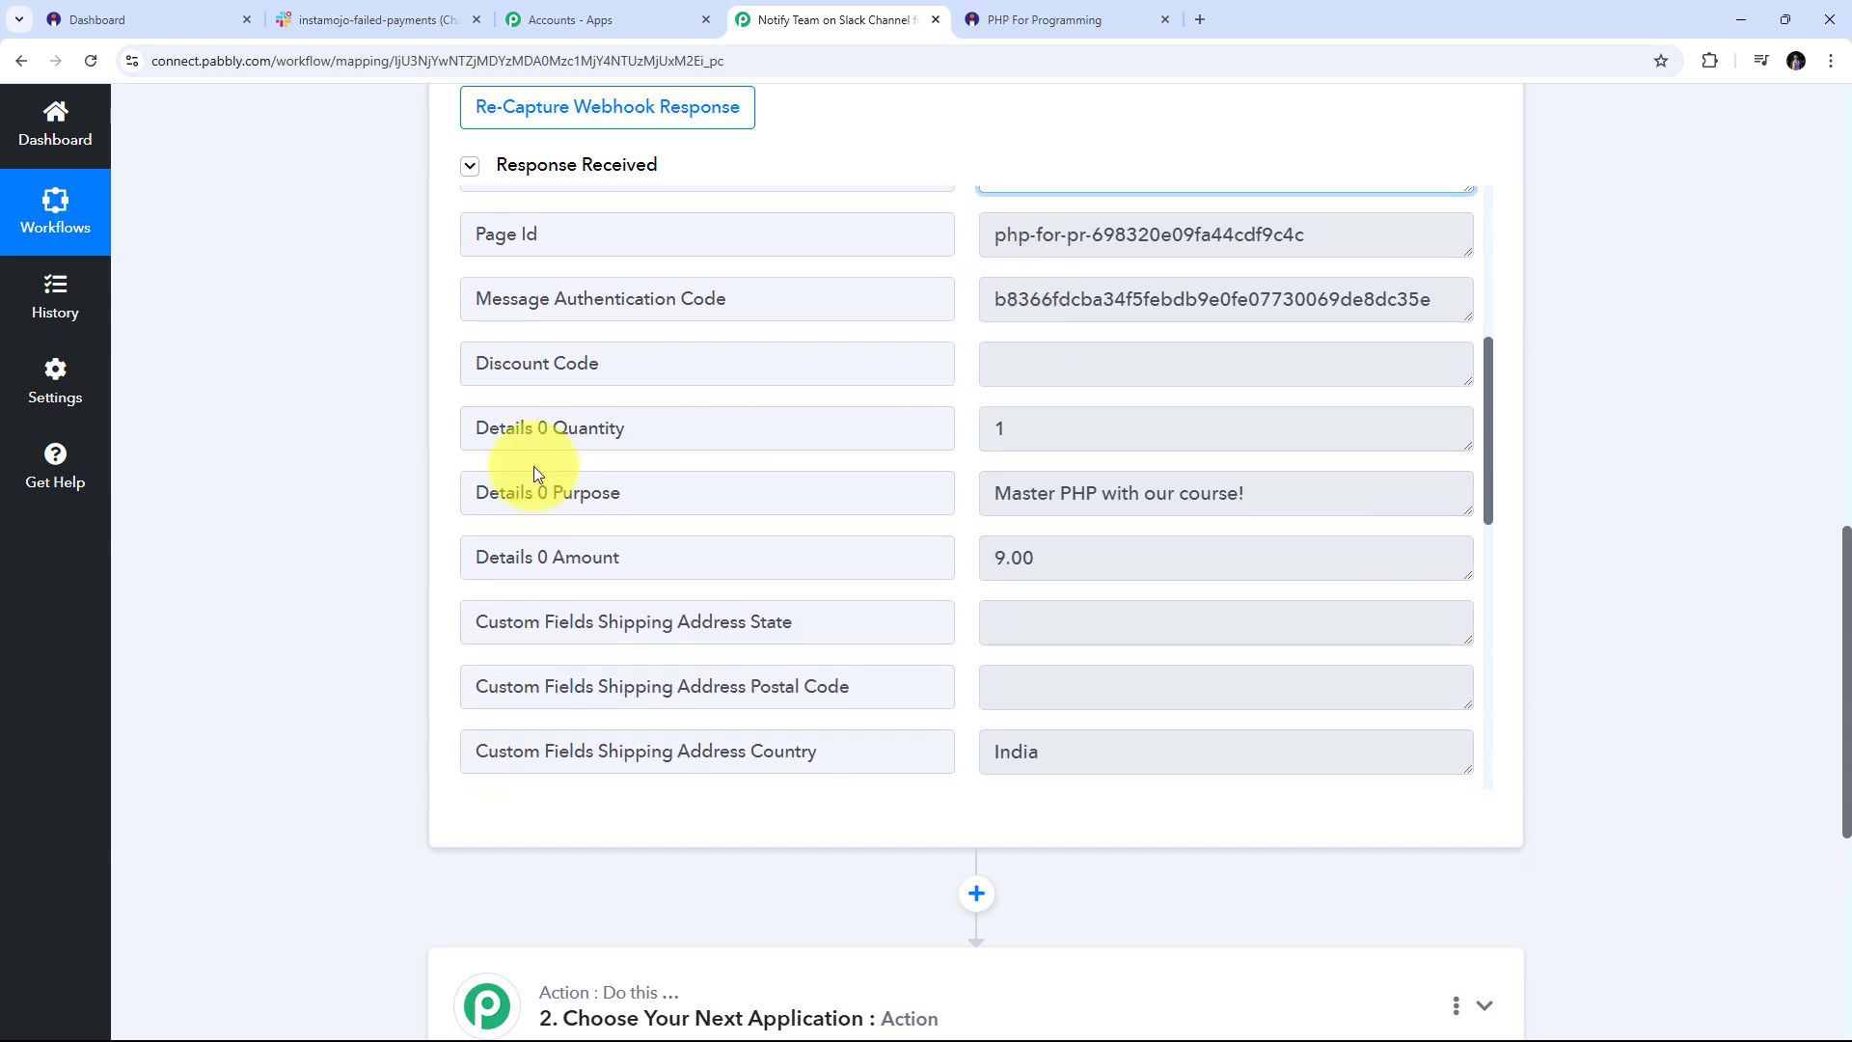
{"action": "triple_click", "coordinate": [1060, 491]}
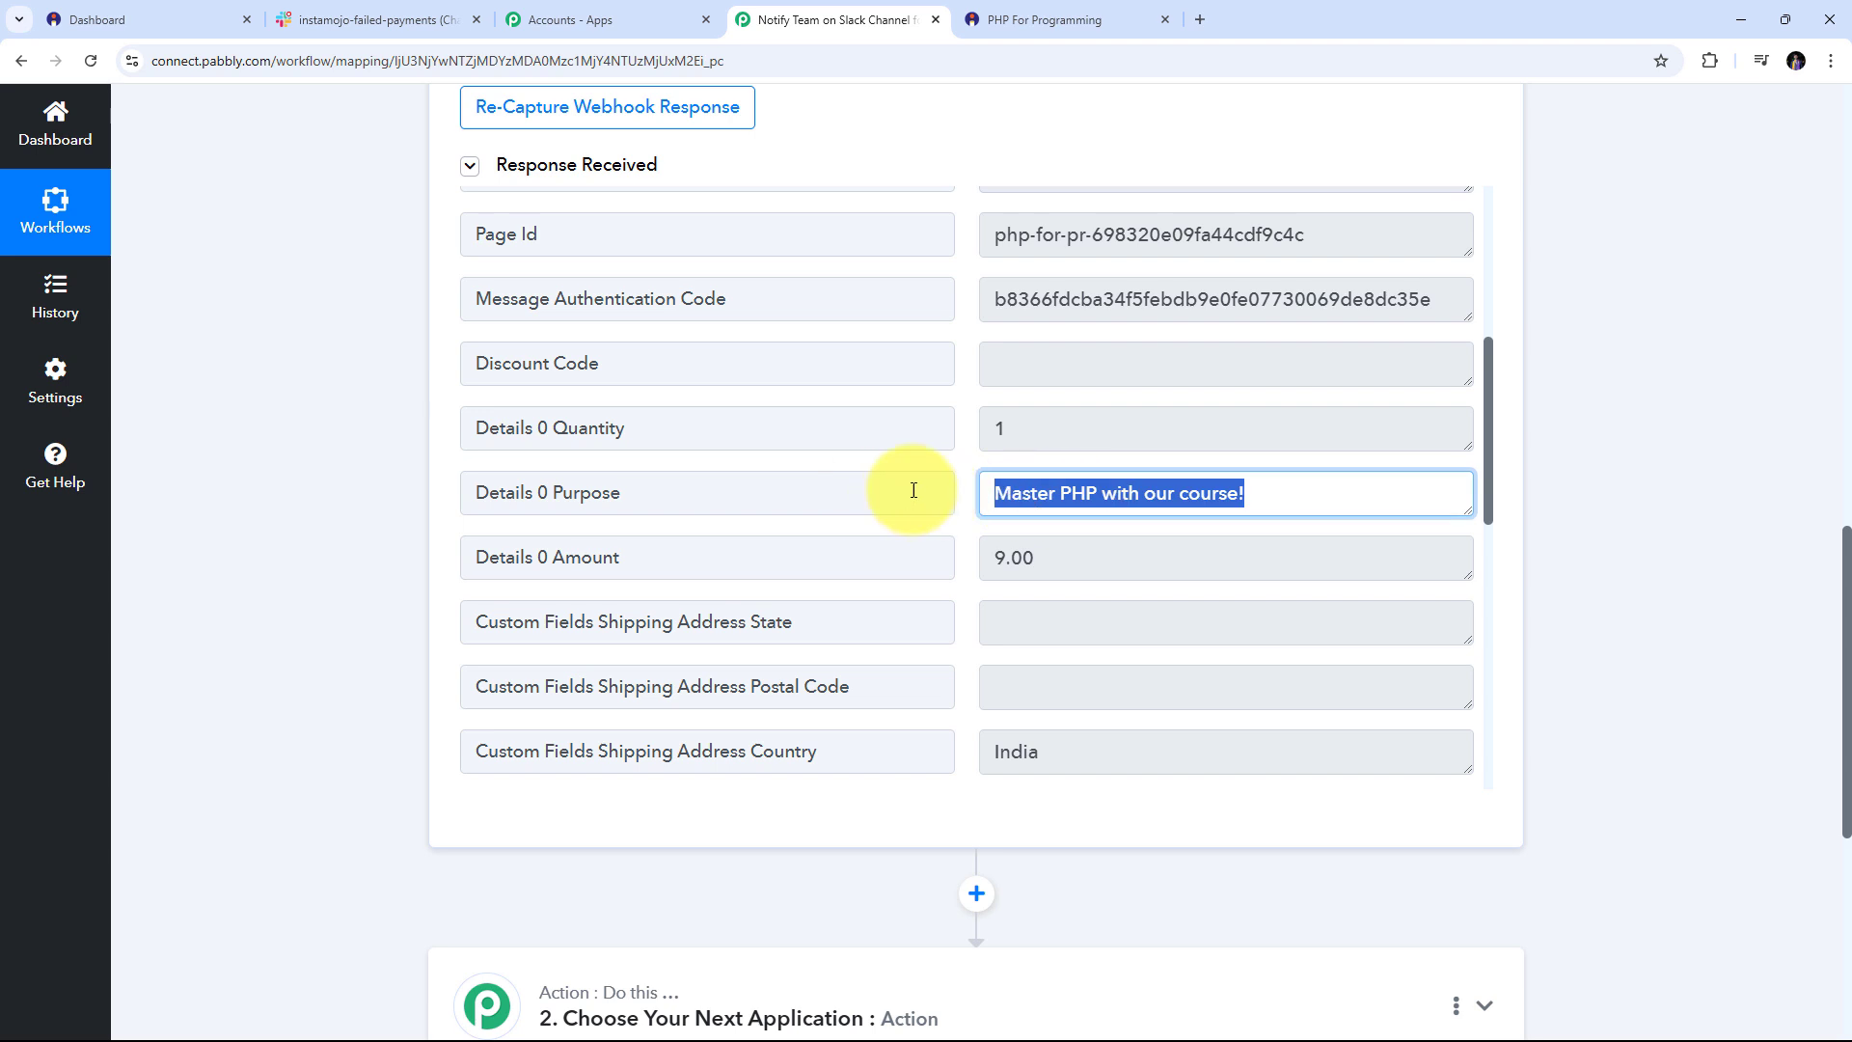
{"action": "scroll", "coordinate": [1149, 443], "scroll_direction": "down", "scroll_amount": 1}
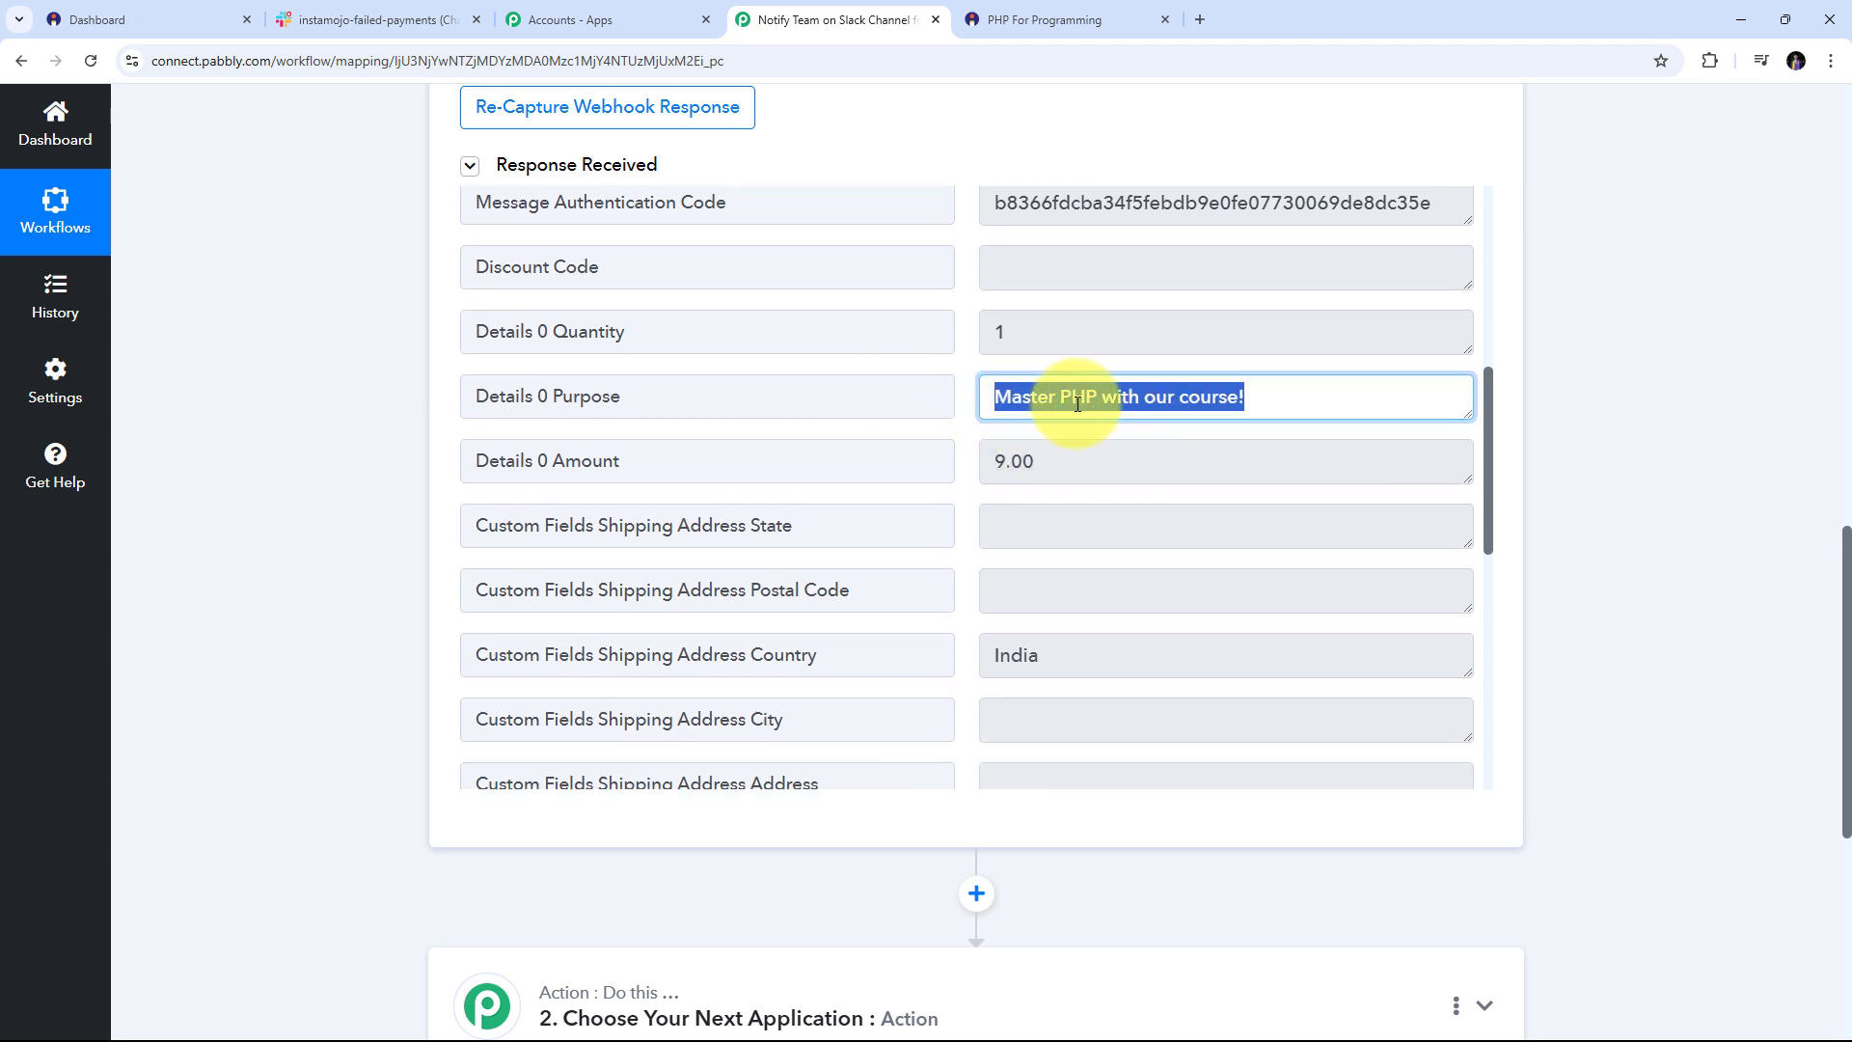
{"action": "scroll", "coordinate": [1084, 396], "scroll_direction": "down", "scroll_amount": 5}
{"action": "scroll", "coordinate": [1084, 392], "scroll_direction": "down", "scroll_amount": 3}
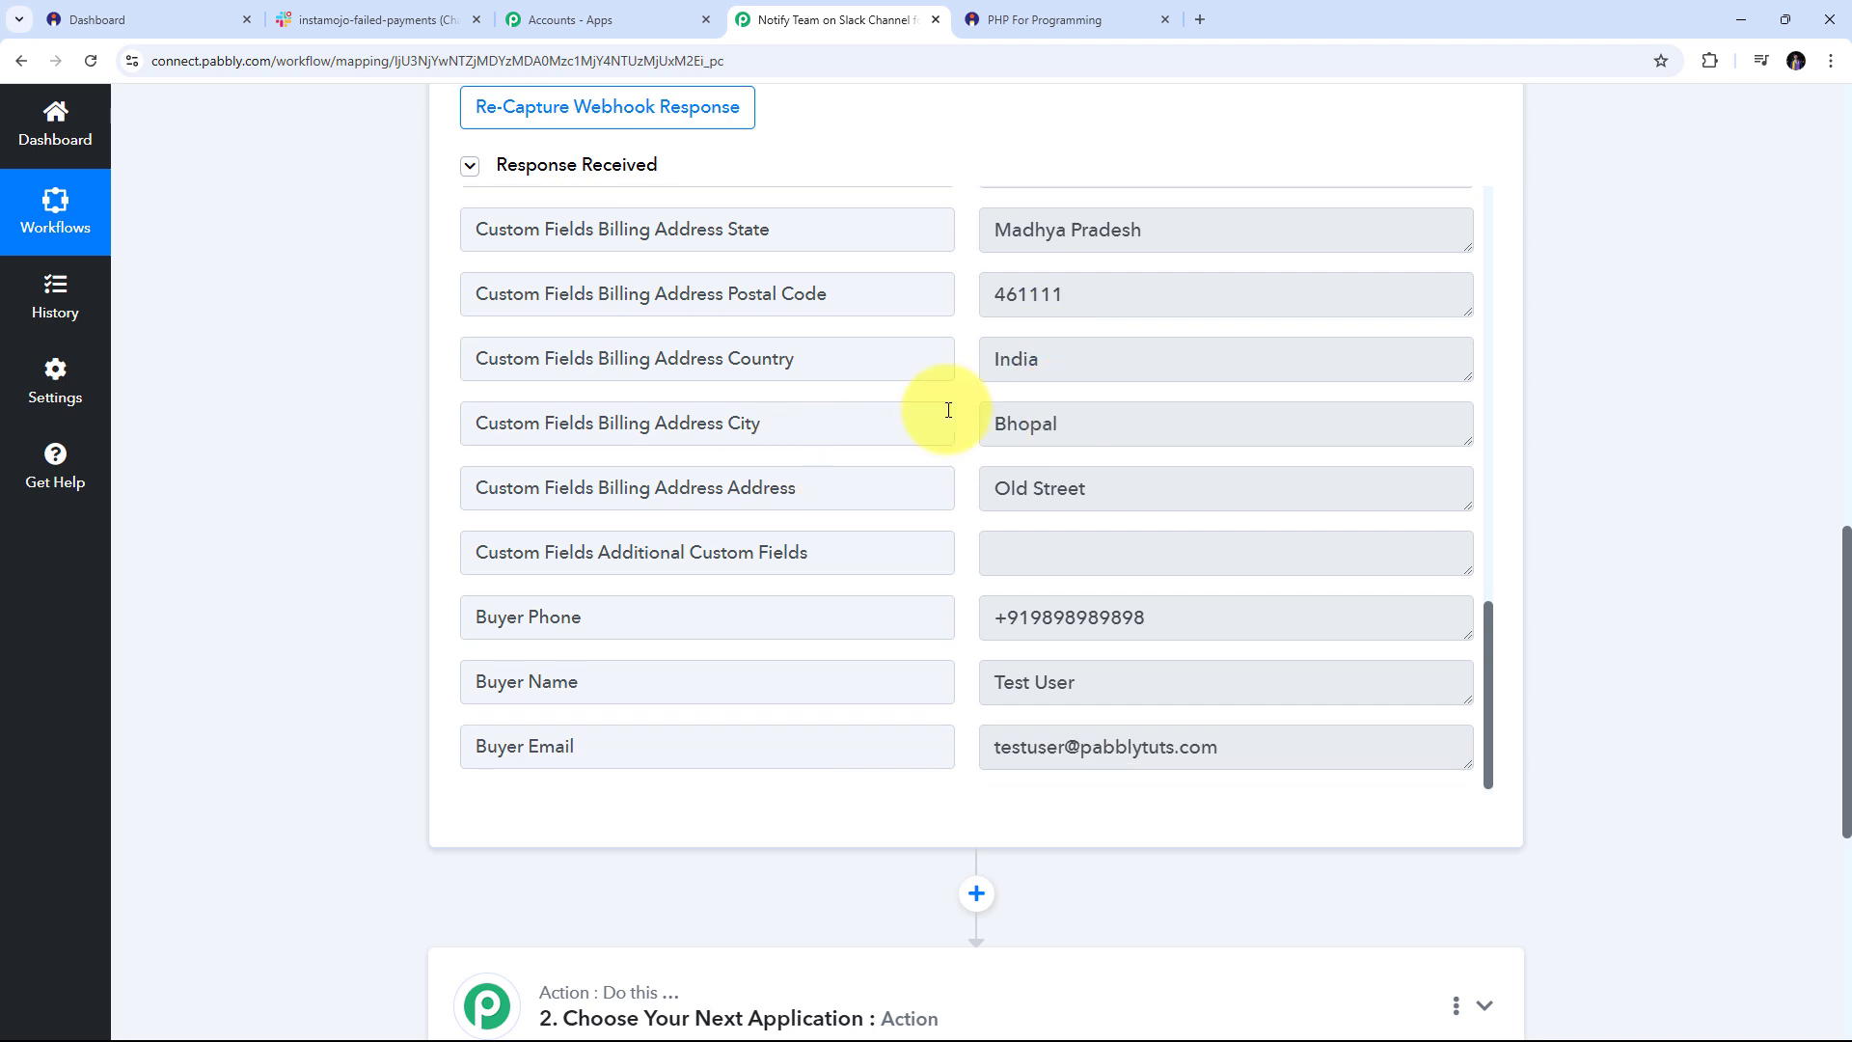
{"action": "scroll", "coordinate": [948, 410], "scroll_direction": "down", "scroll_amount": 1}
{"action": "triple_click", "coordinate": [1196, 582]}
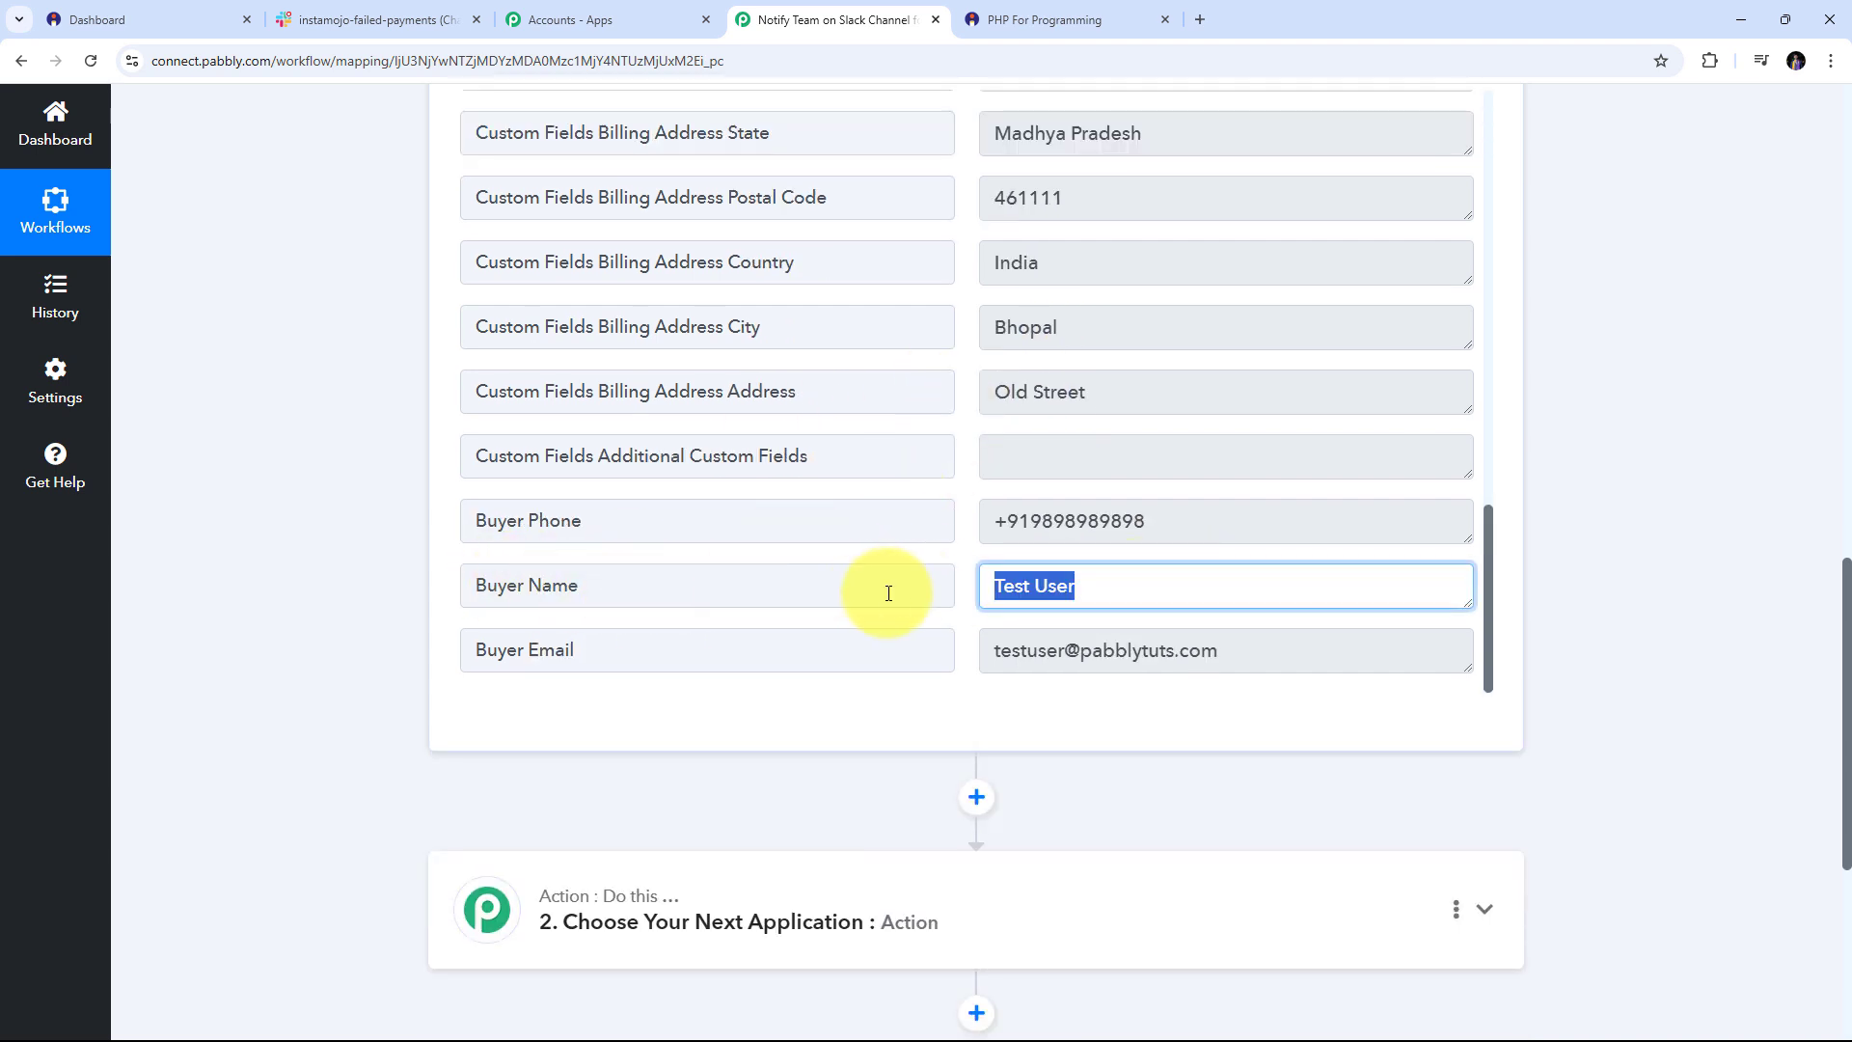
{"action": "left_click_drag", "start_coordinate": [1366, 649], "coordinate": [856, 649]}
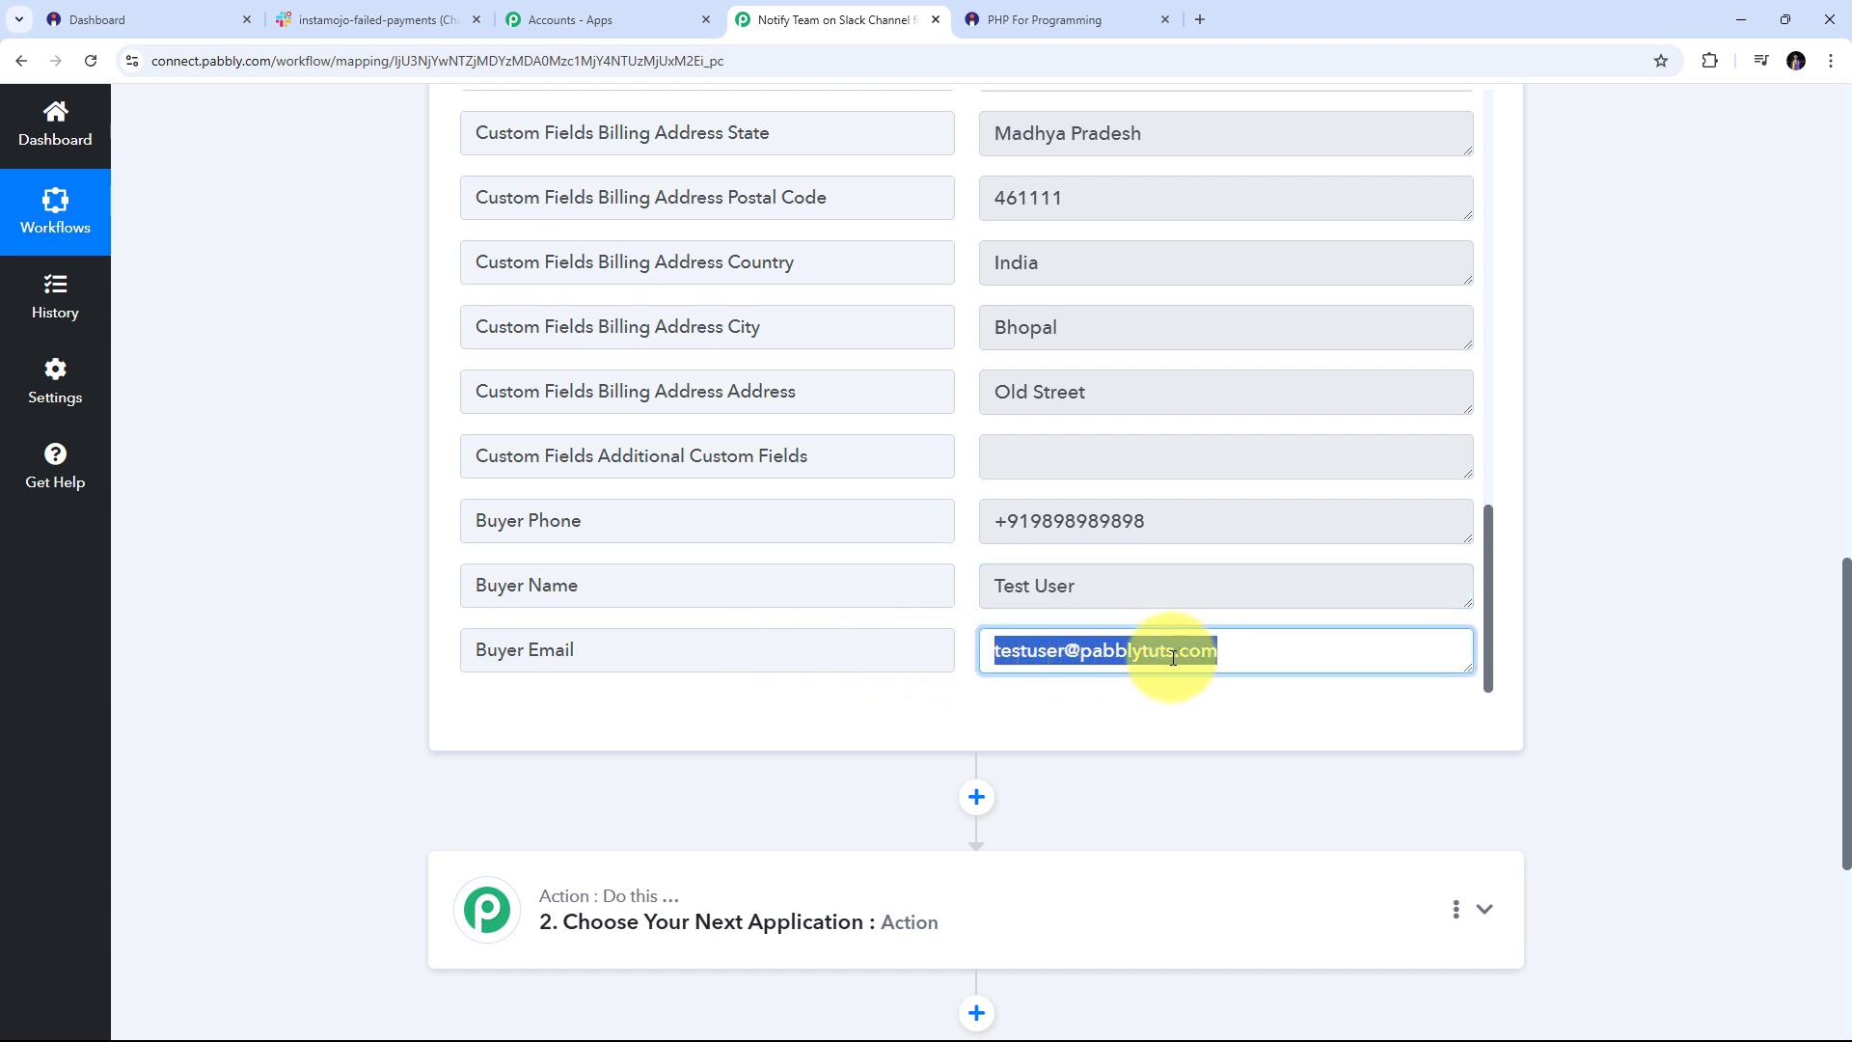
{"action": "left_click_drag", "start_coordinate": [1270, 521], "coordinate": [901, 530]}
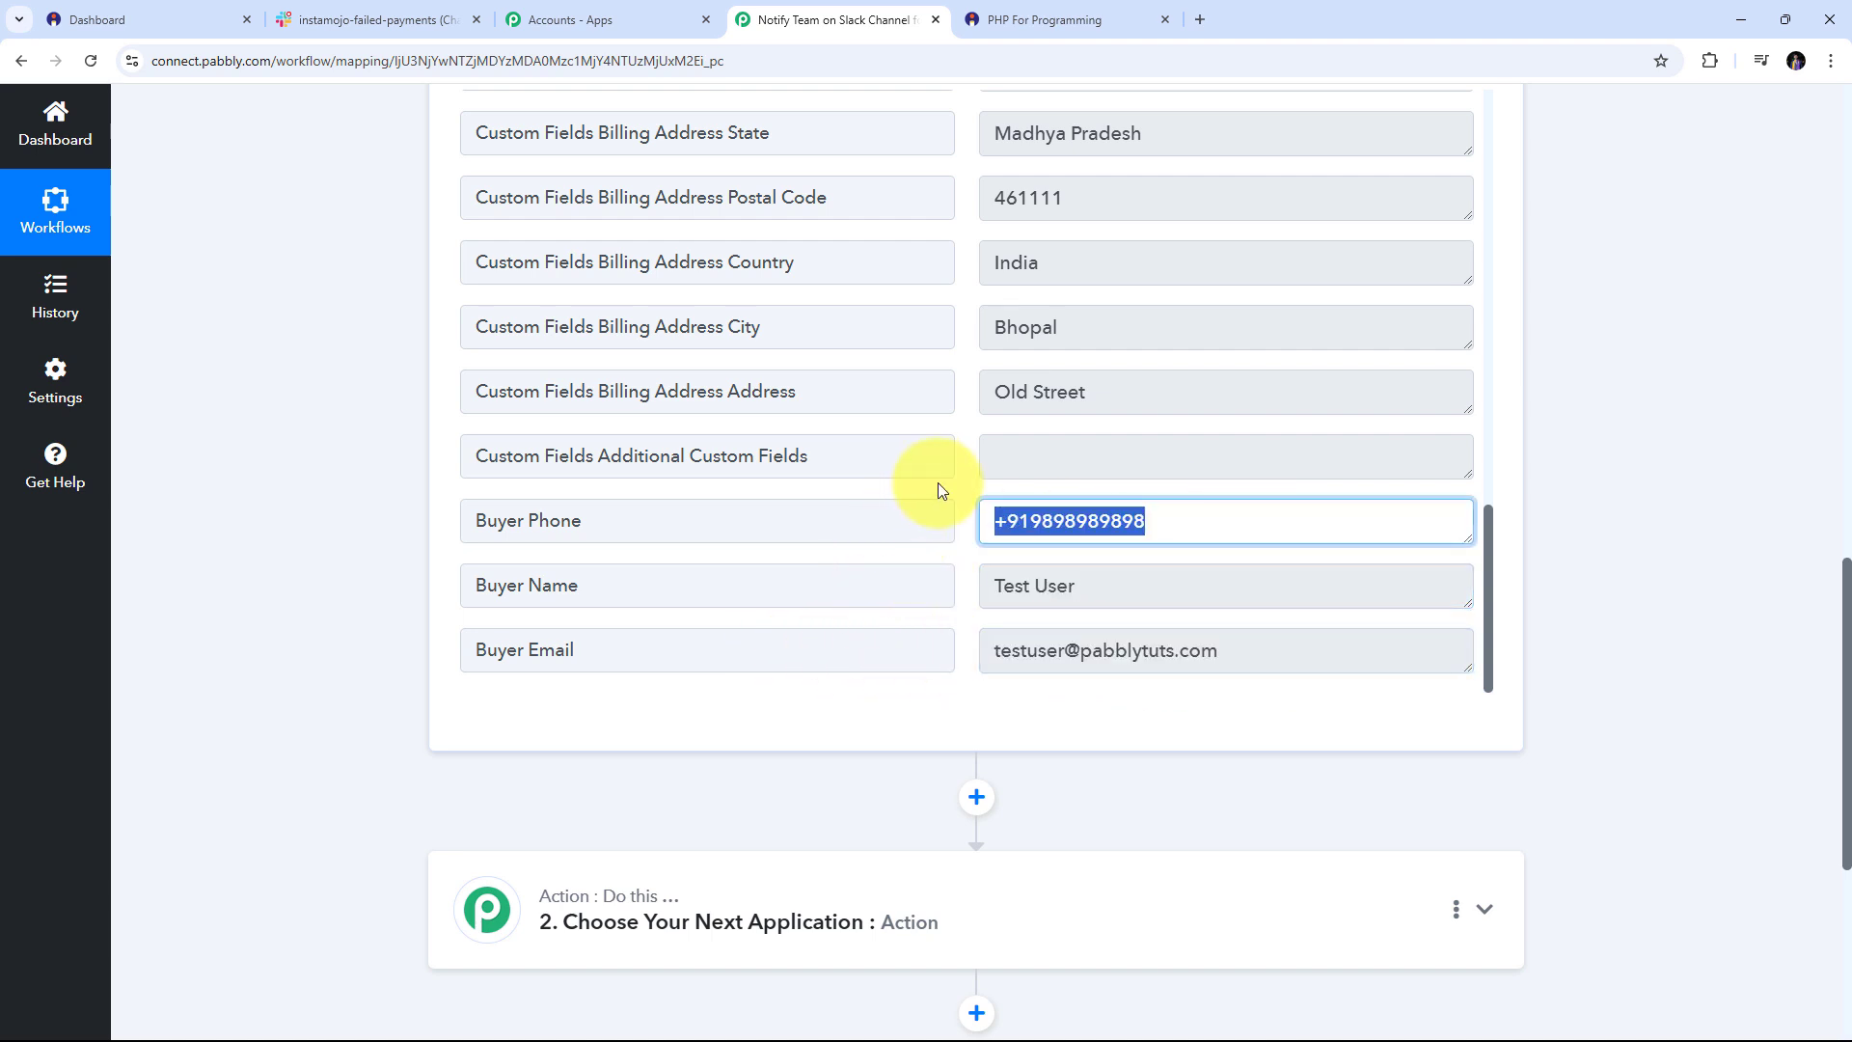
Scroll back through the captured fields, checking values such as Payment Amount 9.00 INR
{"action": "scroll", "coordinate": [1050, 488], "scroll_direction": "up", "scroll_amount": 3}
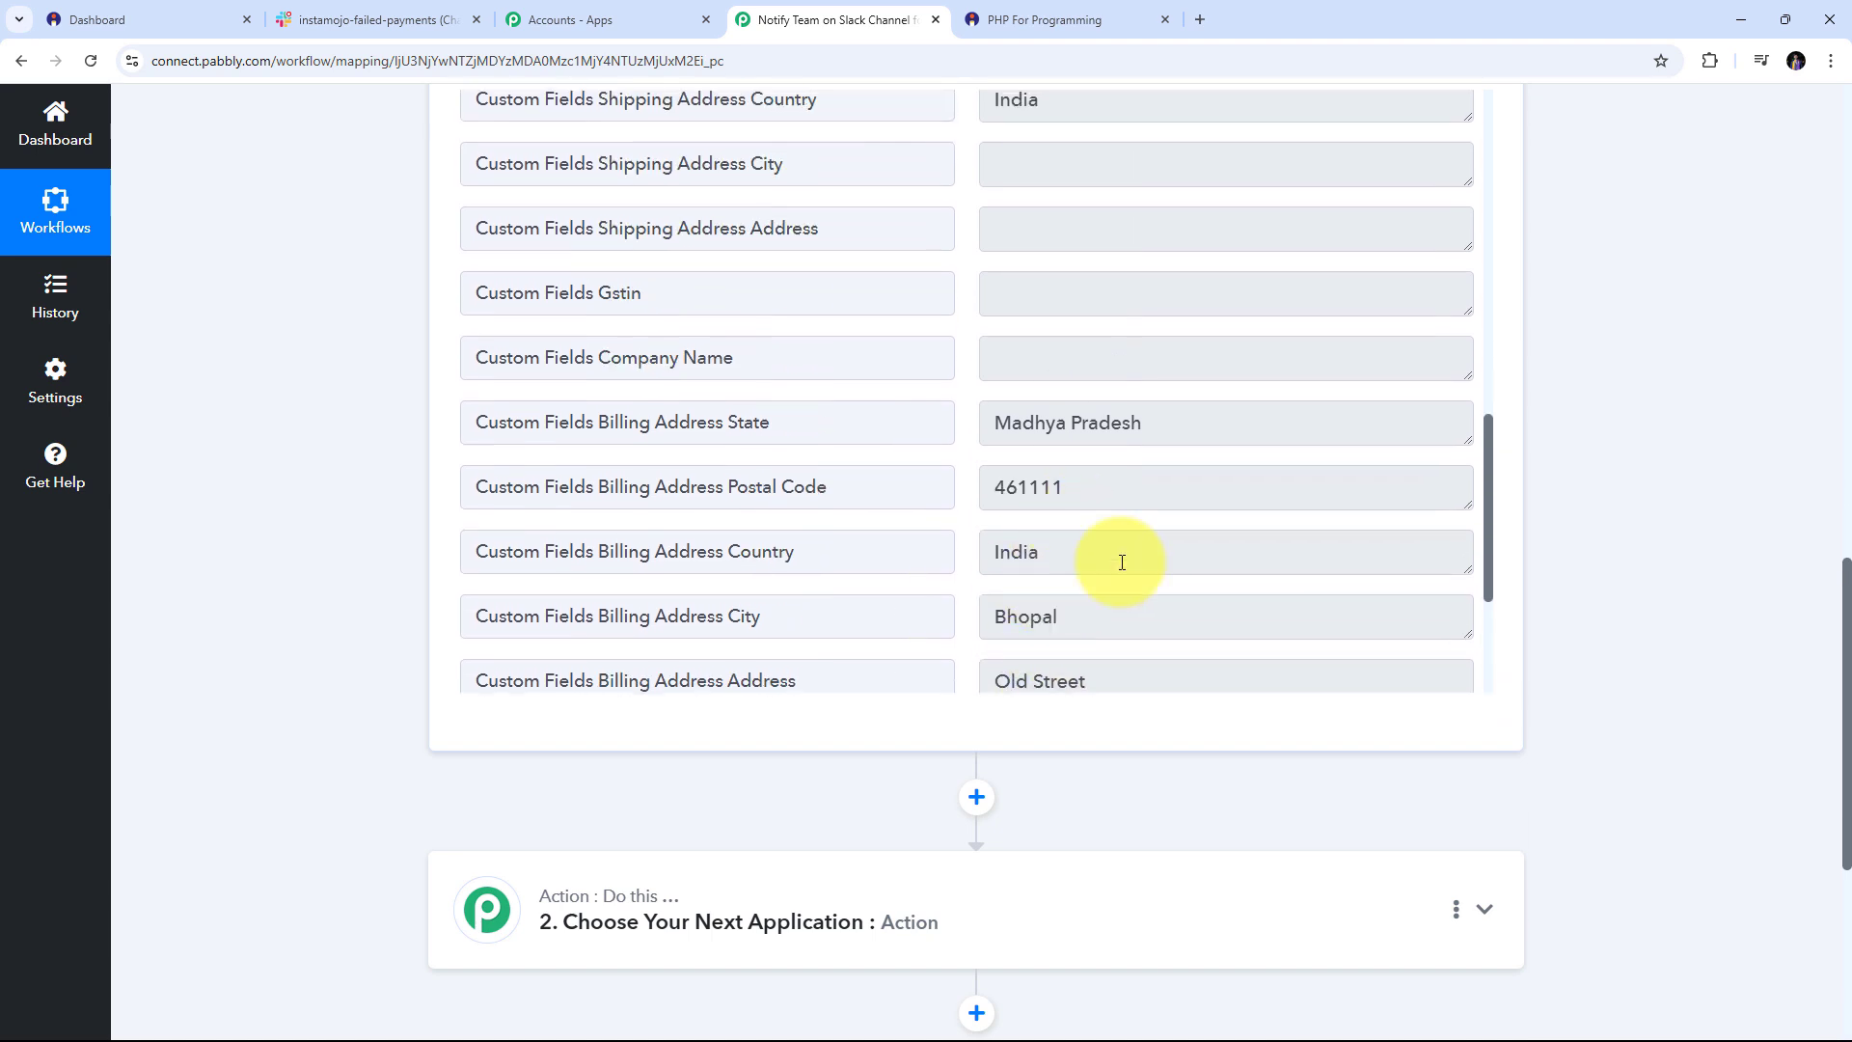
{"action": "scroll", "coordinate": [1145, 640], "scroll_direction": "down", "scroll_amount": 1}
{"action": "left_click_drag", "start_coordinate": [1119, 528], "coordinate": [979, 526]}
{"action": "left_click_drag", "start_coordinate": [1091, 459], "coordinate": [946, 459]}
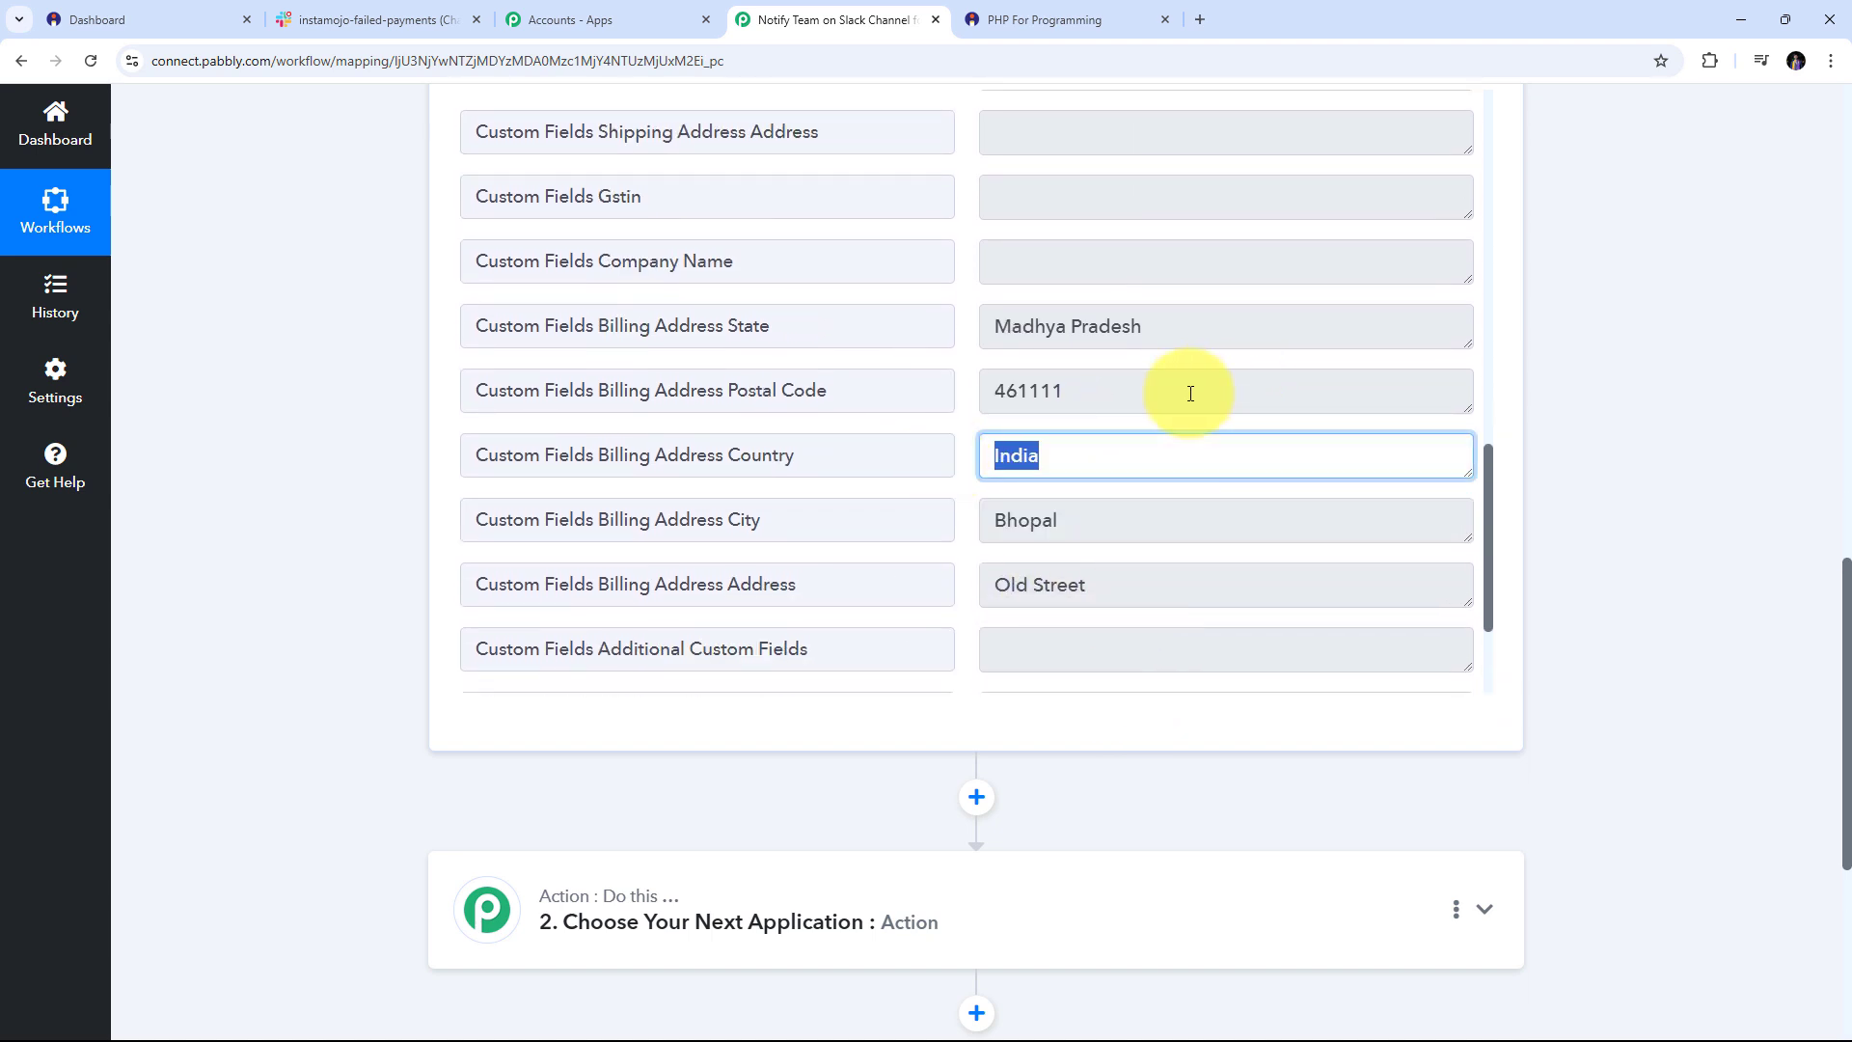
{"action": "left_click_drag", "start_coordinate": [1190, 393], "coordinate": [951, 389]}
{"action": "left_click_drag", "start_coordinate": [1207, 331], "coordinate": [773, 364]}
{"action": "scroll", "coordinate": [1004, 405], "scroll_direction": "up", "scroll_amount": 1}
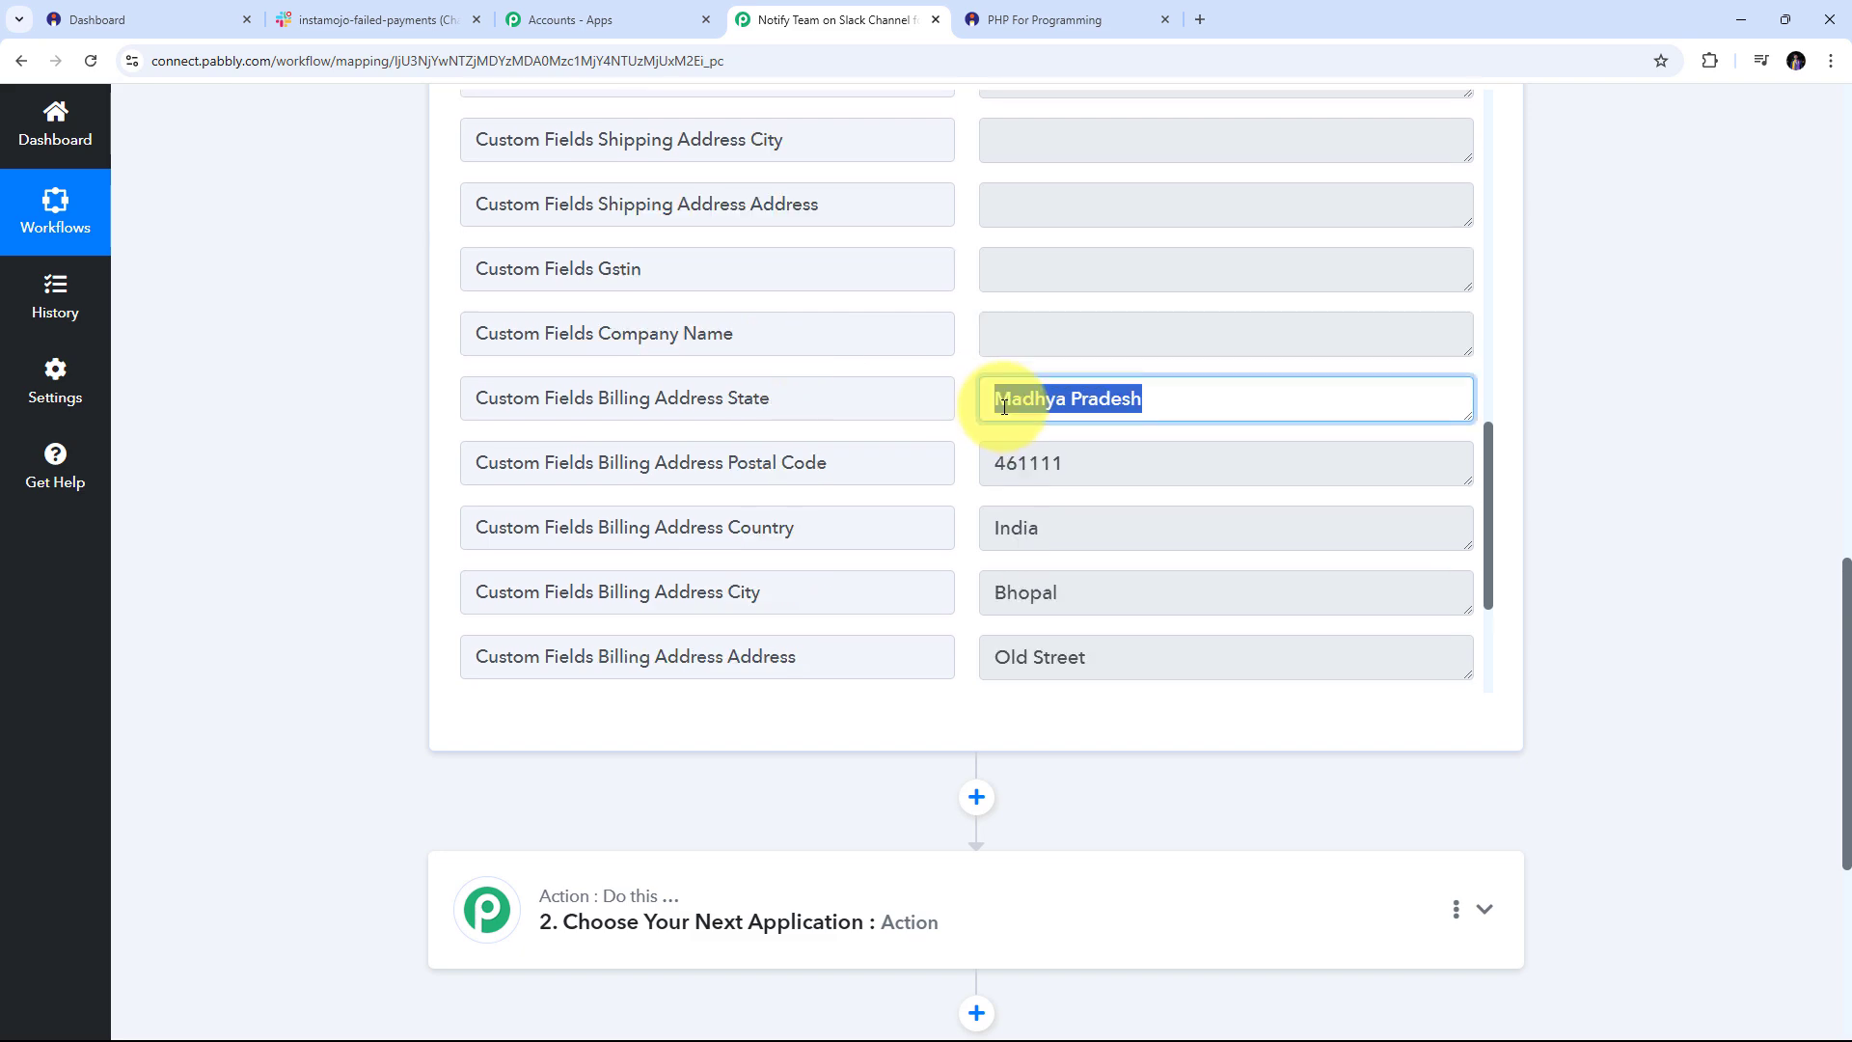
{"action": "scroll", "coordinate": [998, 407], "scroll_direction": "up", "scroll_amount": 4}
{"action": "scroll", "coordinate": [993, 409], "scroll_direction": "down", "scroll_amount": 7}
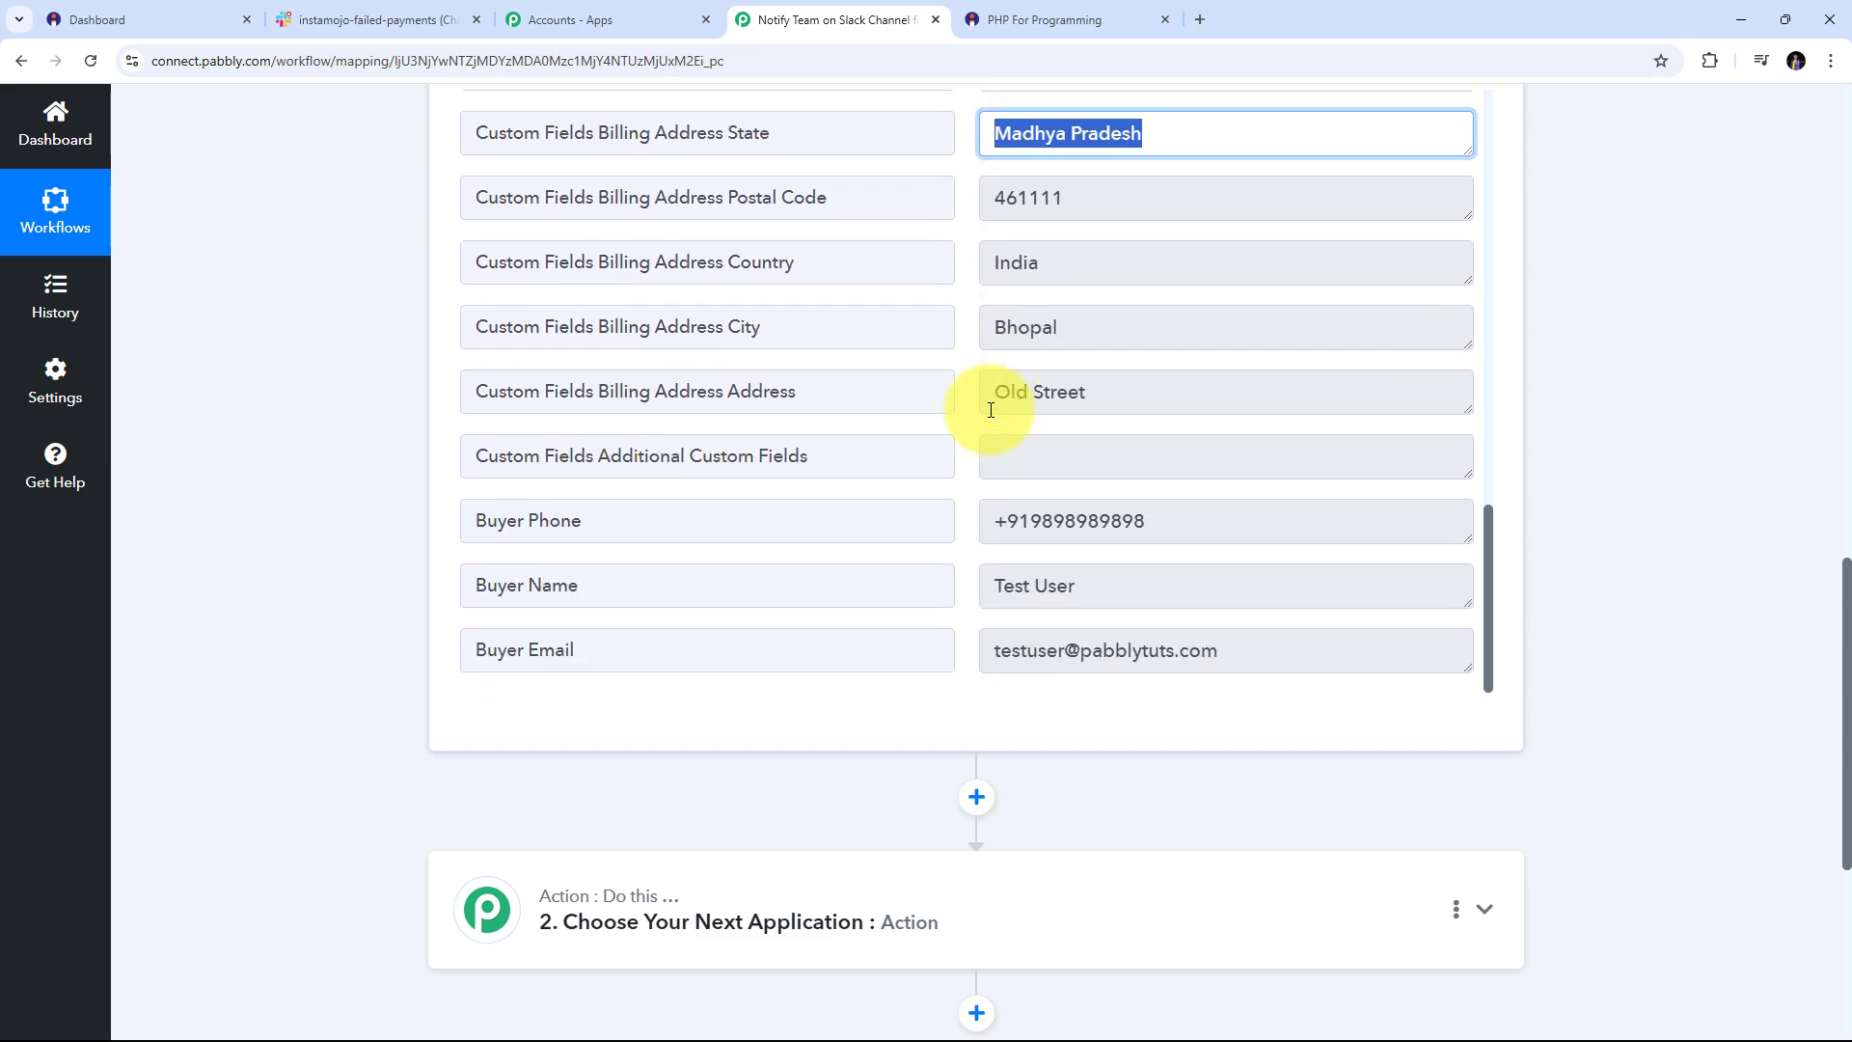
{"action": "scroll", "coordinate": [990, 410], "scroll_direction": "up", "scroll_amount": 12}
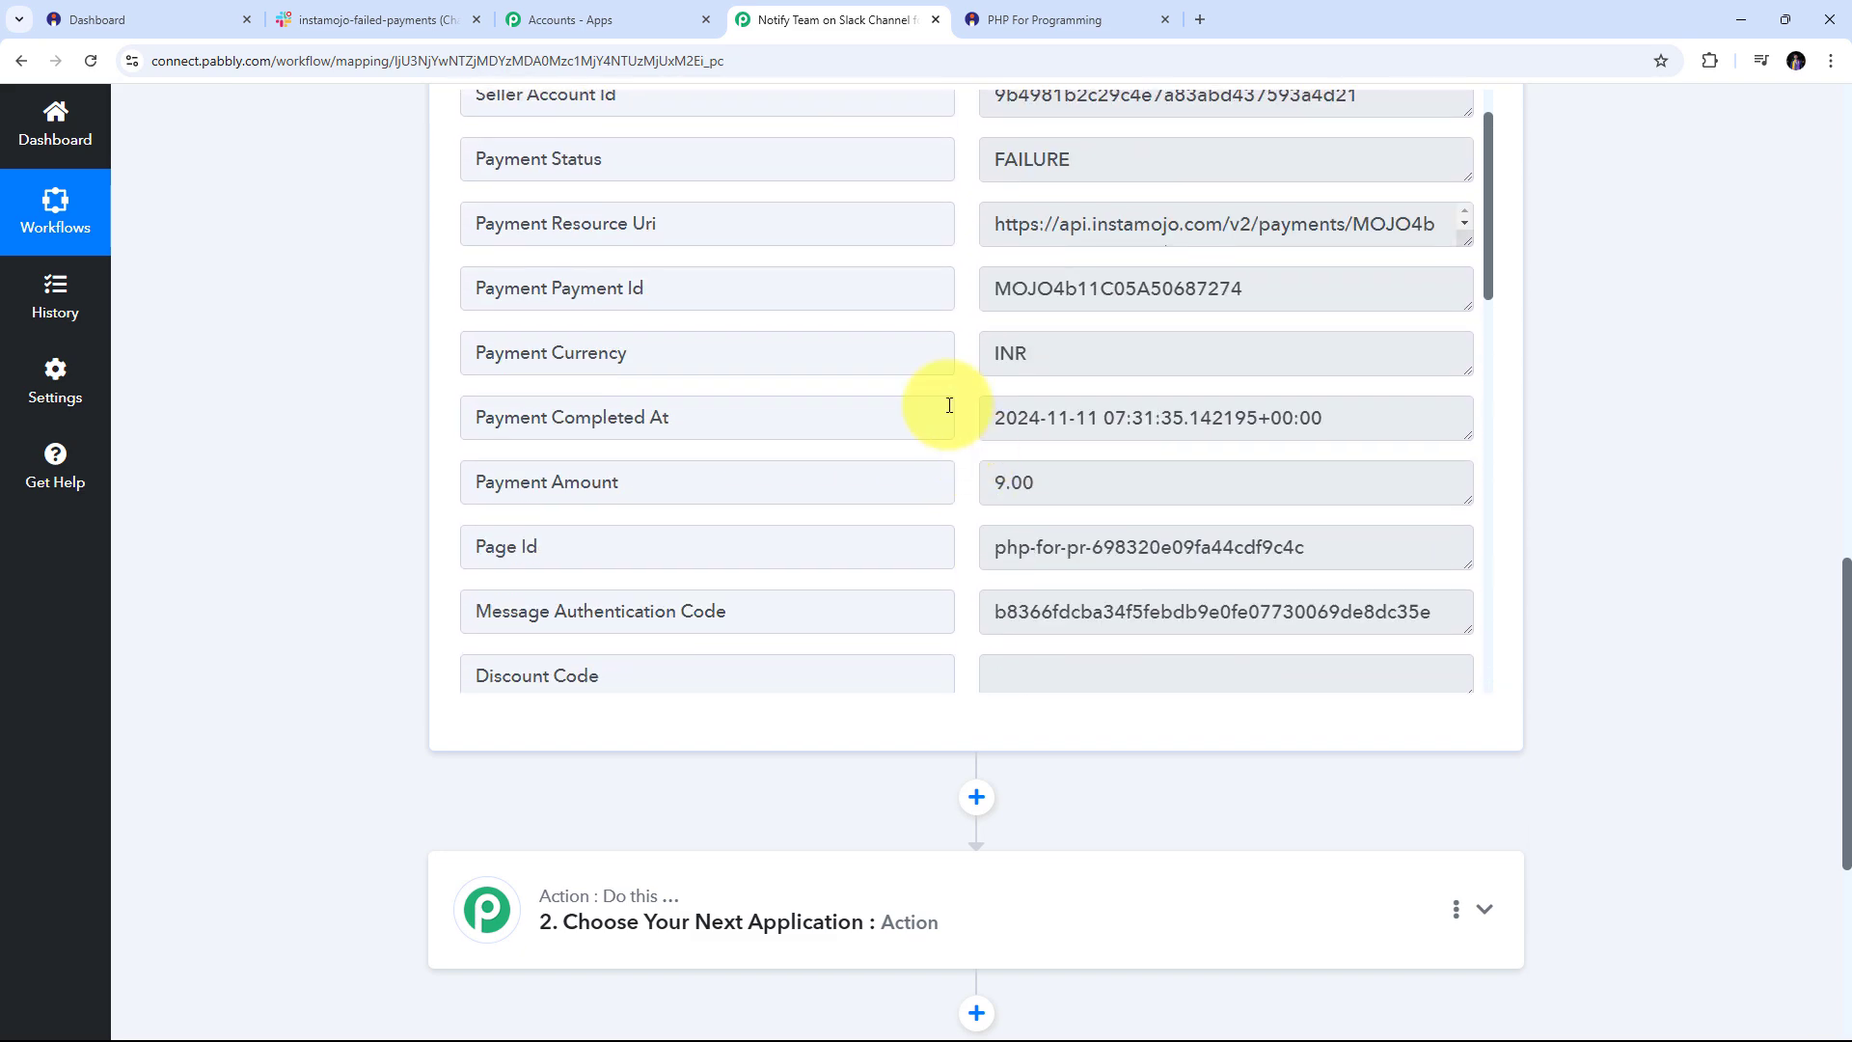
{"action": "scroll", "coordinate": [946, 403], "scroll_direction": "up", "scroll_amount": 1}
{"action": "scroll", "coordinate": [965, 401], "scroll_direction": "up", "scroll_amount": 3}
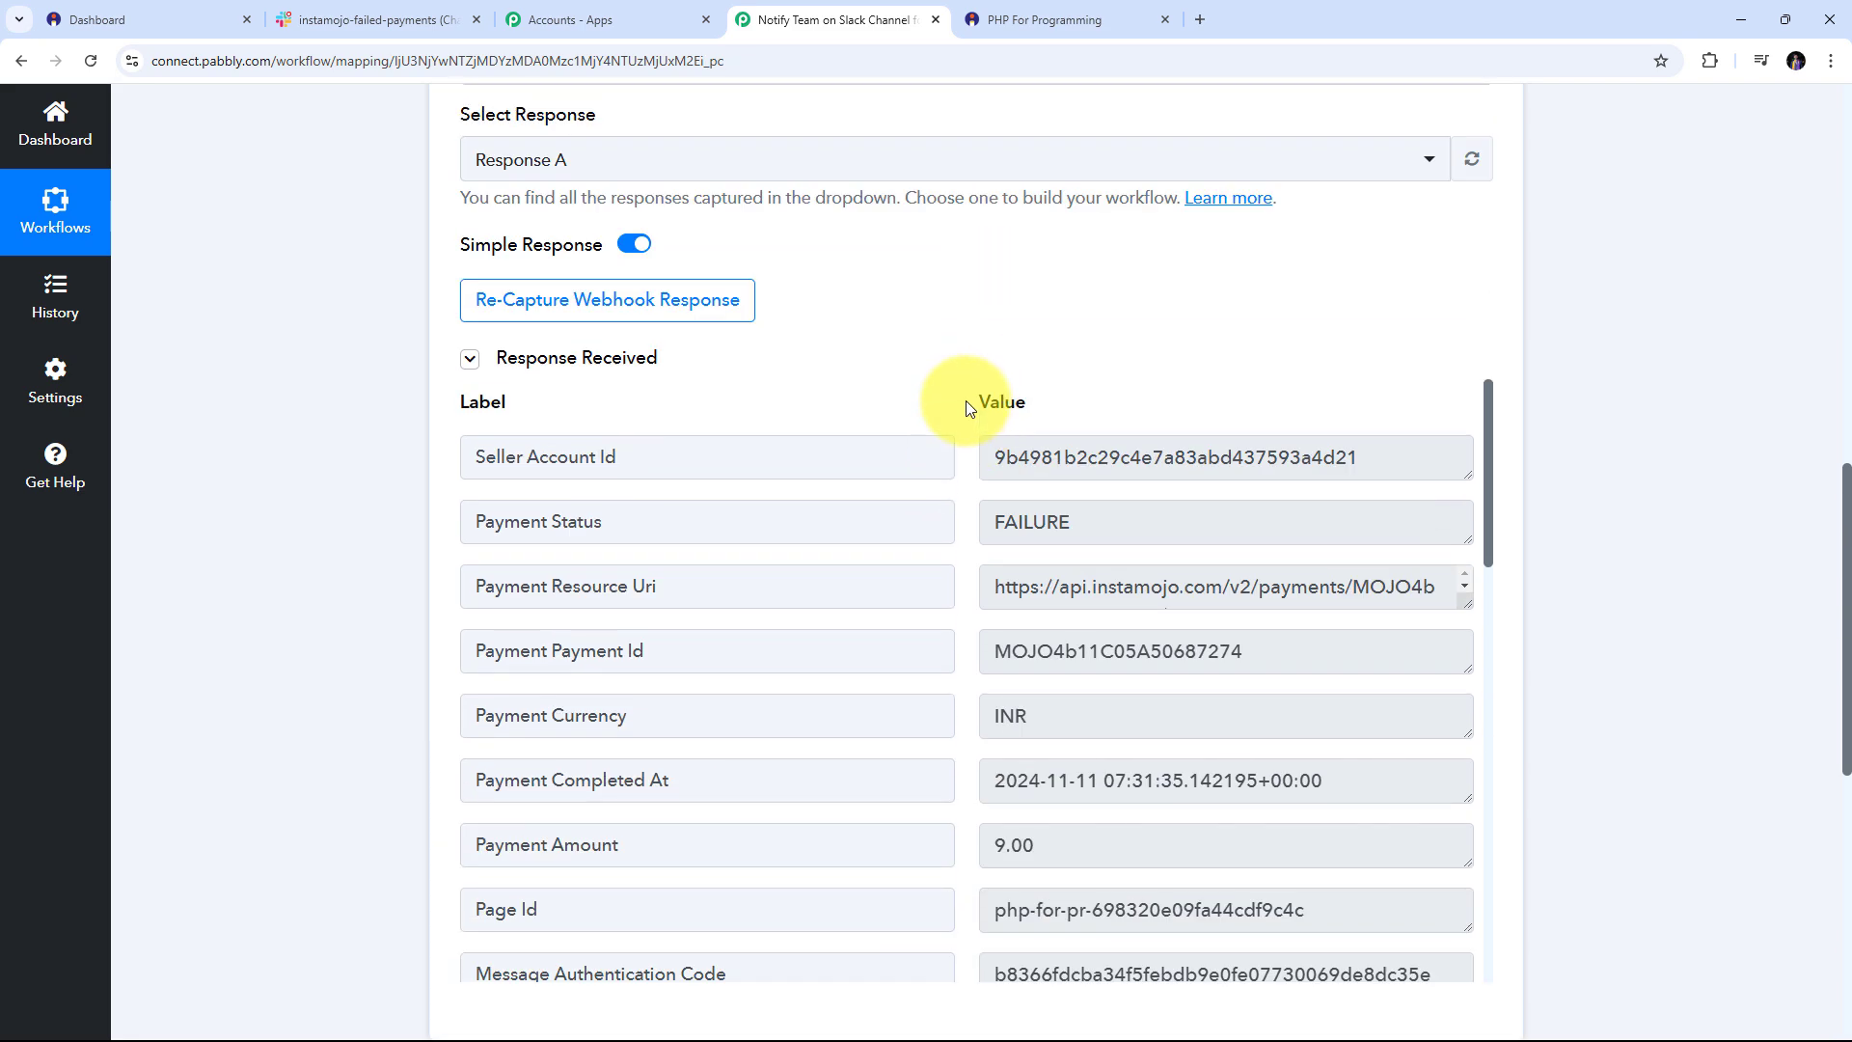
{"action": "scroll", "coordinate": [958, 401], "scroll_direction": "down", "scroll_amount": 1}
{"action": "scroll", "coordinate": [959, 401], "scroll_direction": "up", "scroll_amount": 1}
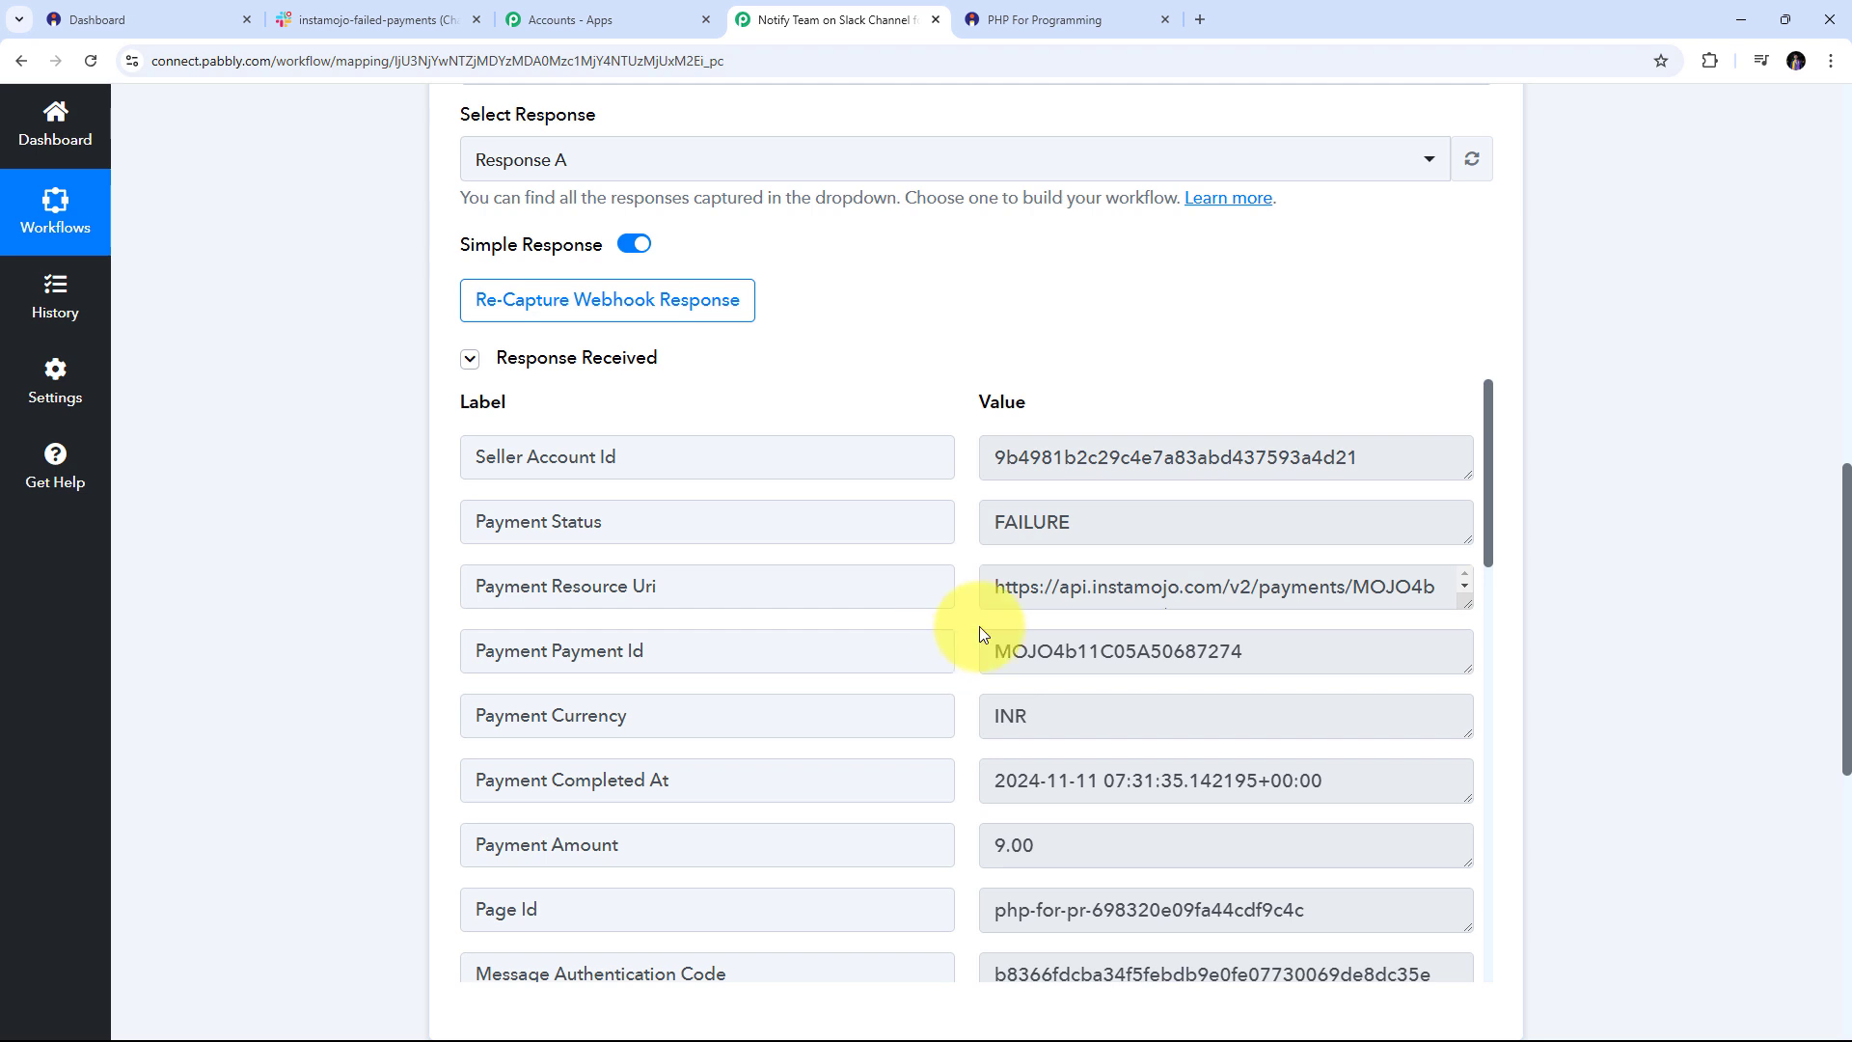
{"action": "scroll", "coordinate": [980, 626], "scroll_direction": "down", "scroll_amount": 6}
{"action": "left_click_drag", "start_coordinate": [1284, 598], "coordinate": [814, 595]}
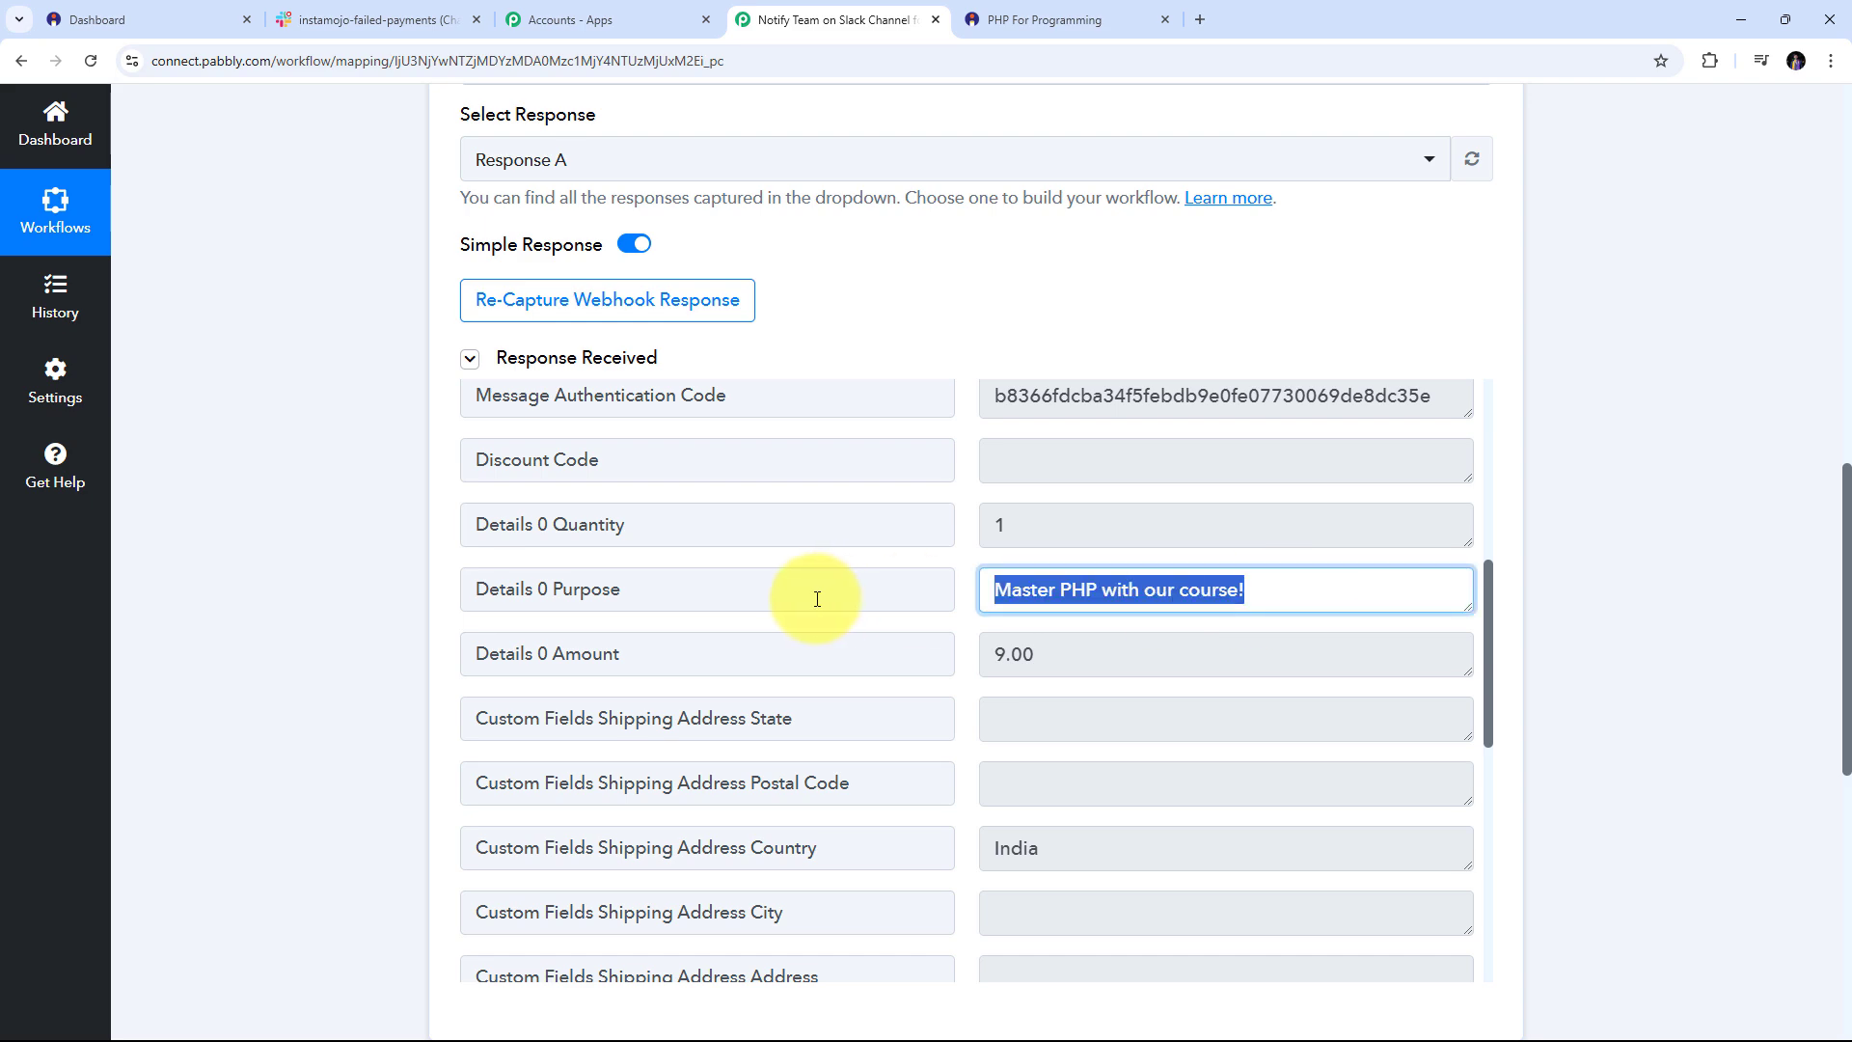
{"action": "scroll", "coordinate": [980, 570], "scroll_direction": "down", "scroll_amount": 10}
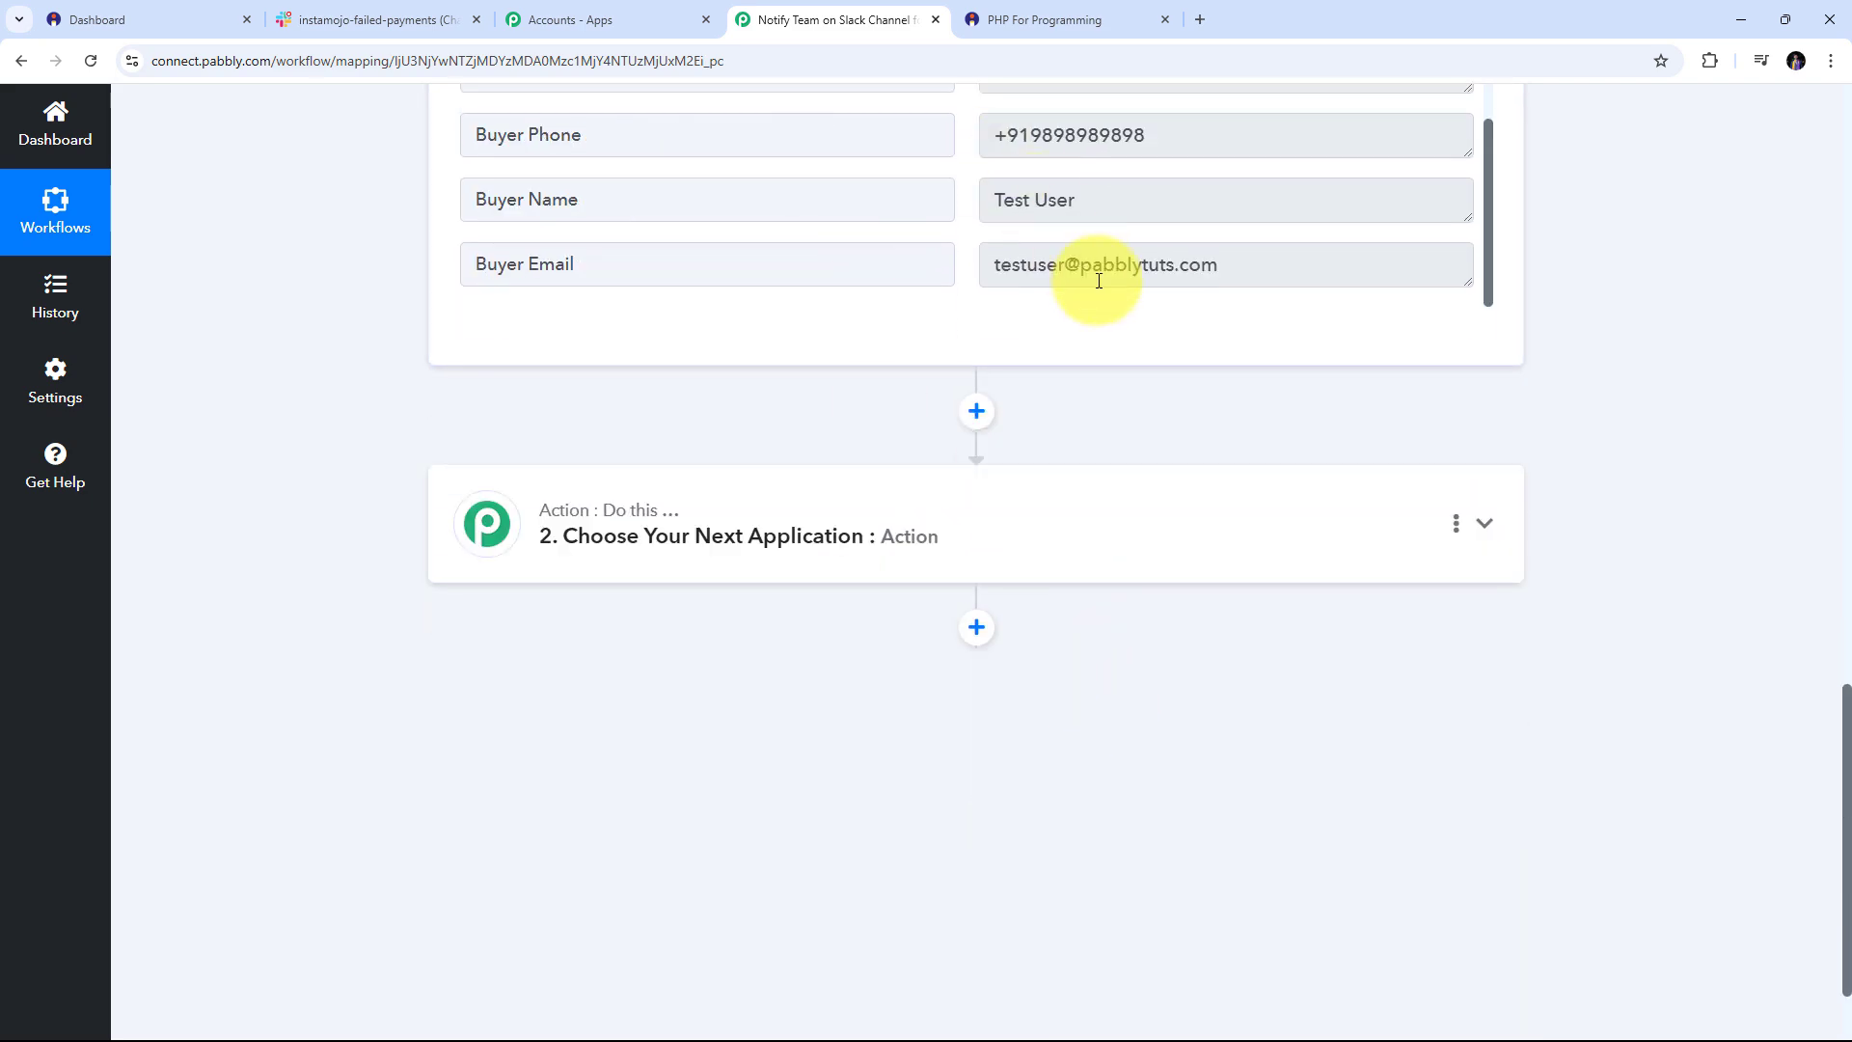
{"action": "scroll", "coordinate": [1090, 357], "scroll_direction": "up", "scroll_amount": 10}
{"action": "scroll", "coordinate": [998, 484], "scroll_direction": "up", "scroll_amount": 10}
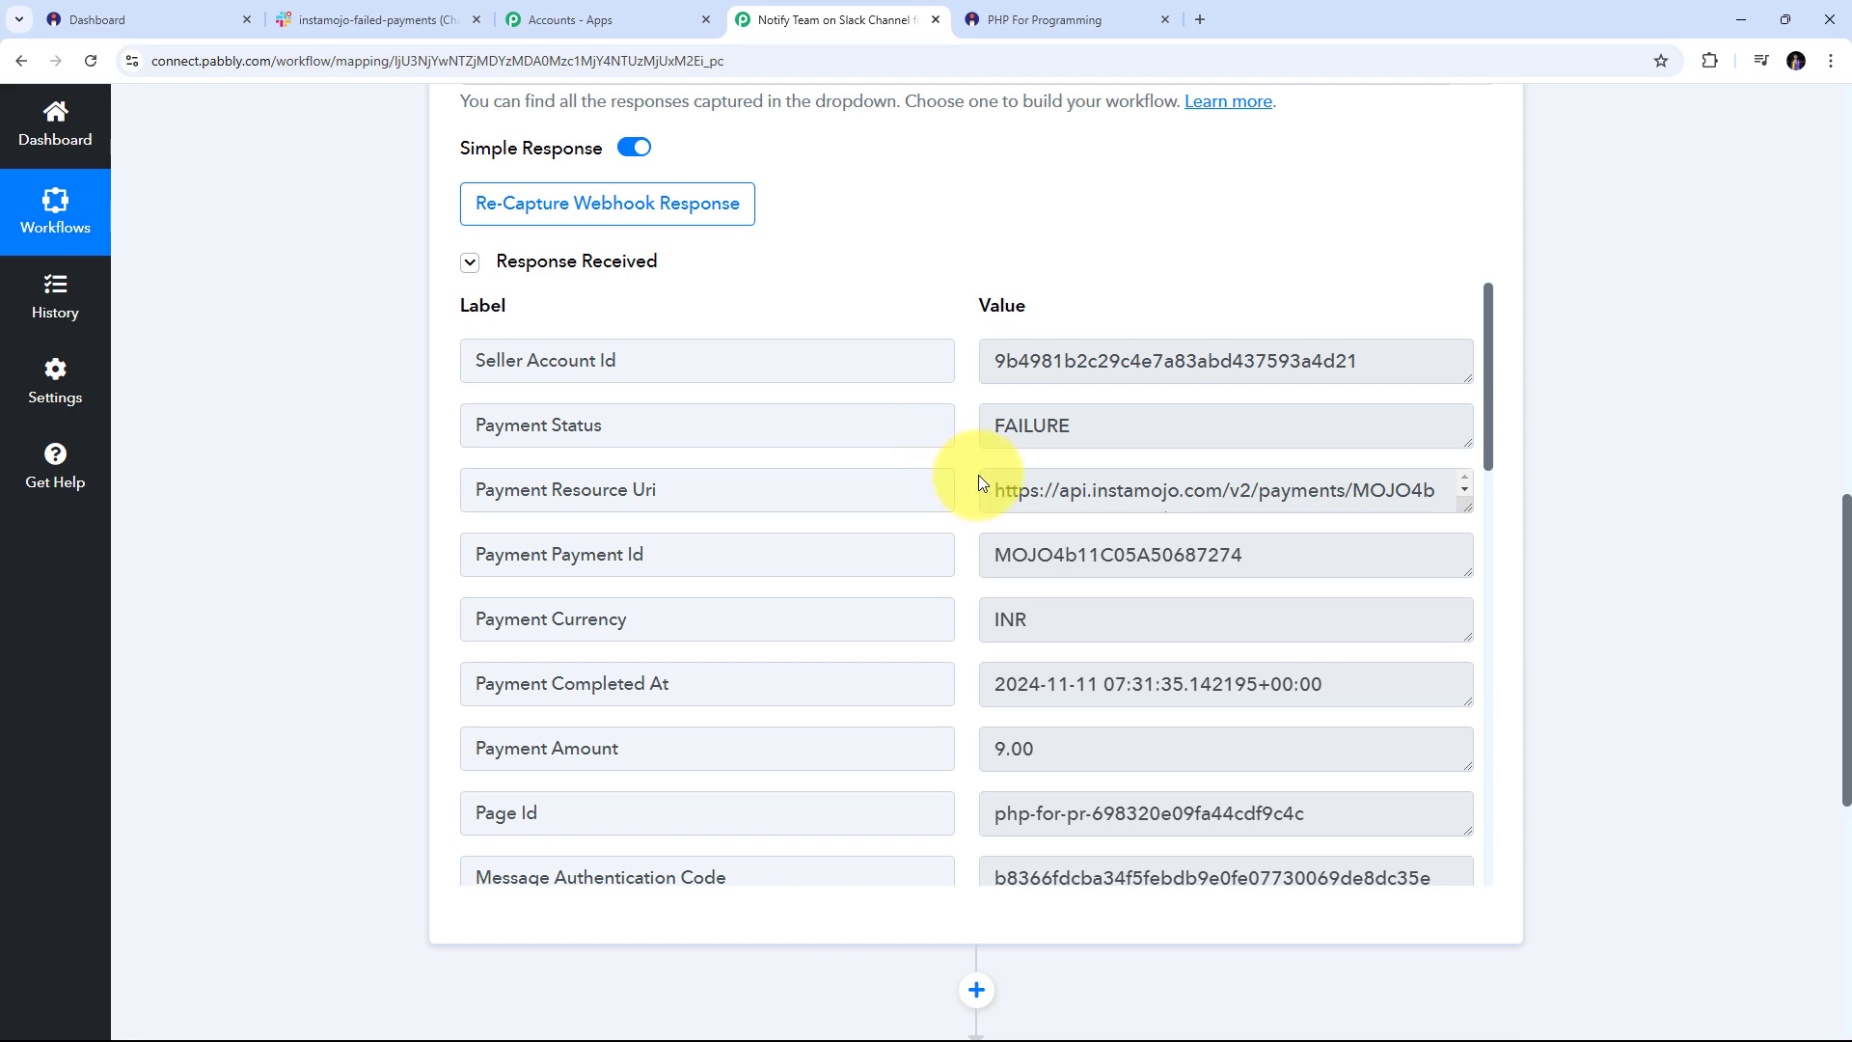
{"action": "scroll", "coordinate": [1591, 471], "scroll_direction": "down", "scroll_amount": 5}
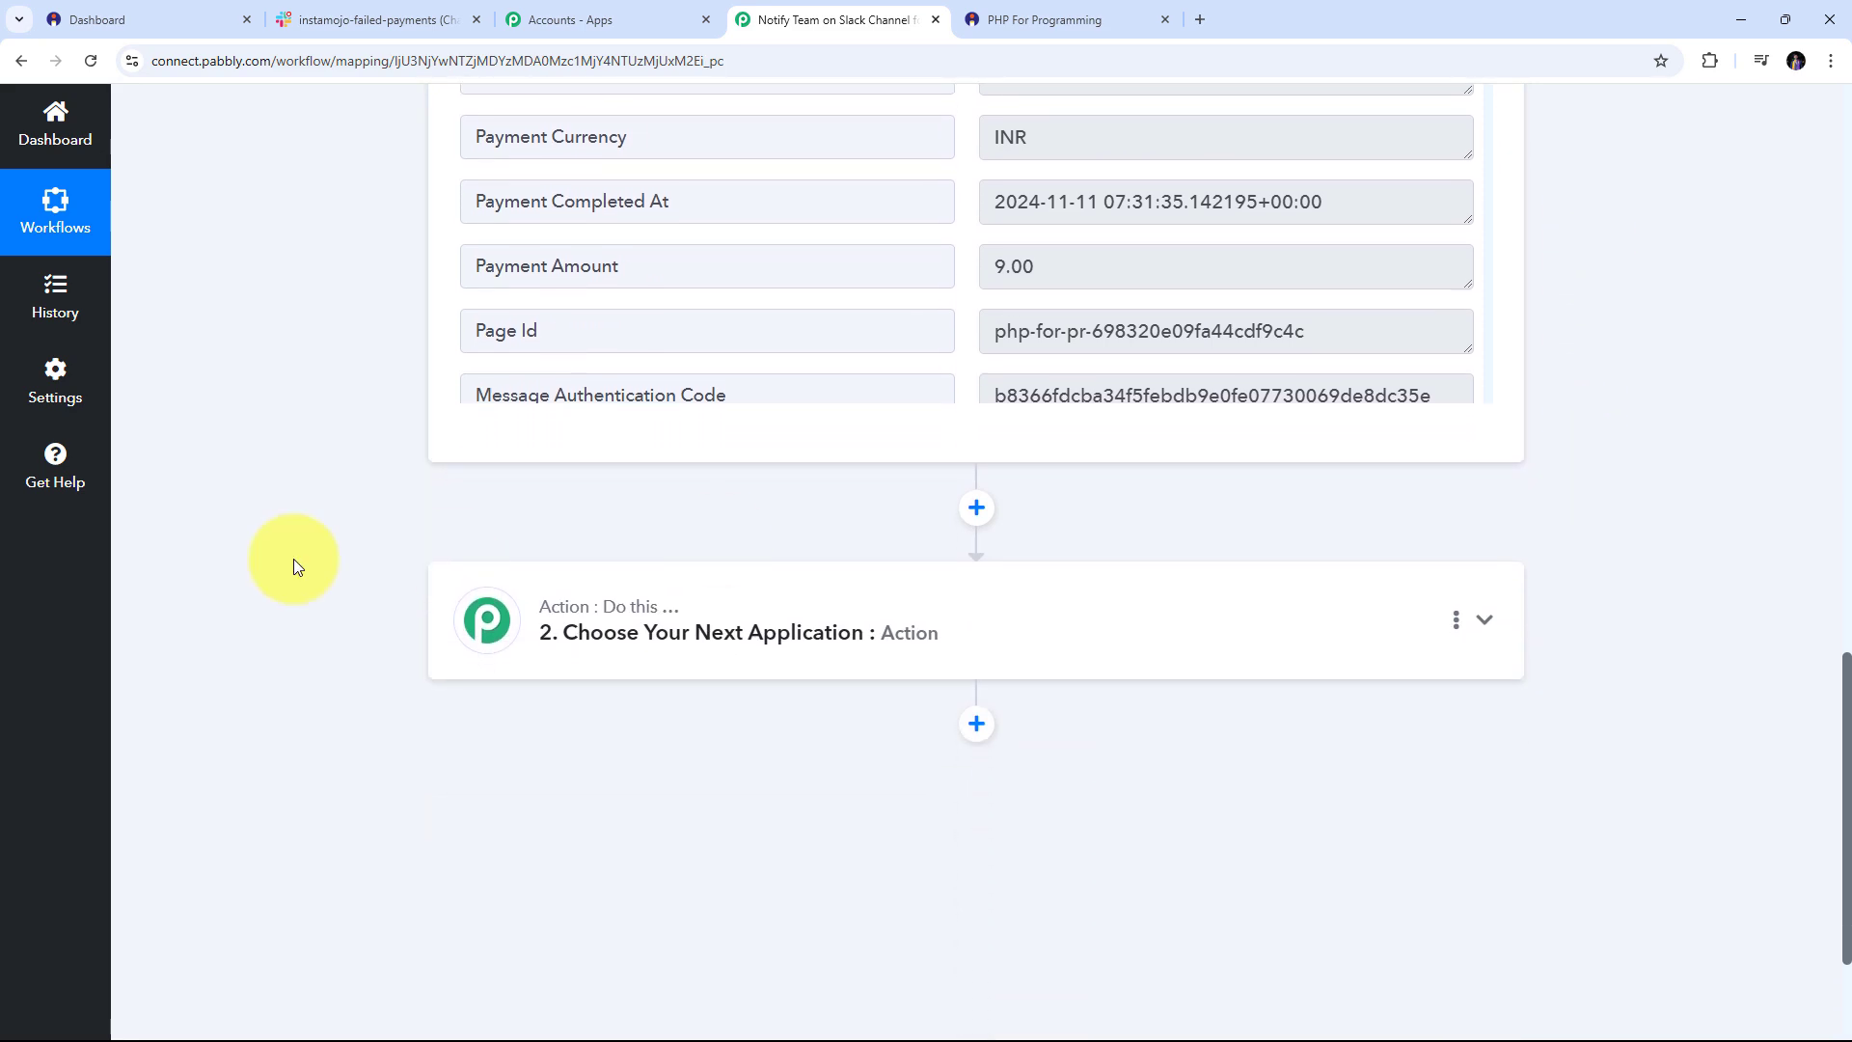
Set the second action step to Slack's Send Channel Message event and begin connecting a Slack account
{"action": "left_click", "coordinate": [1480, 620]}
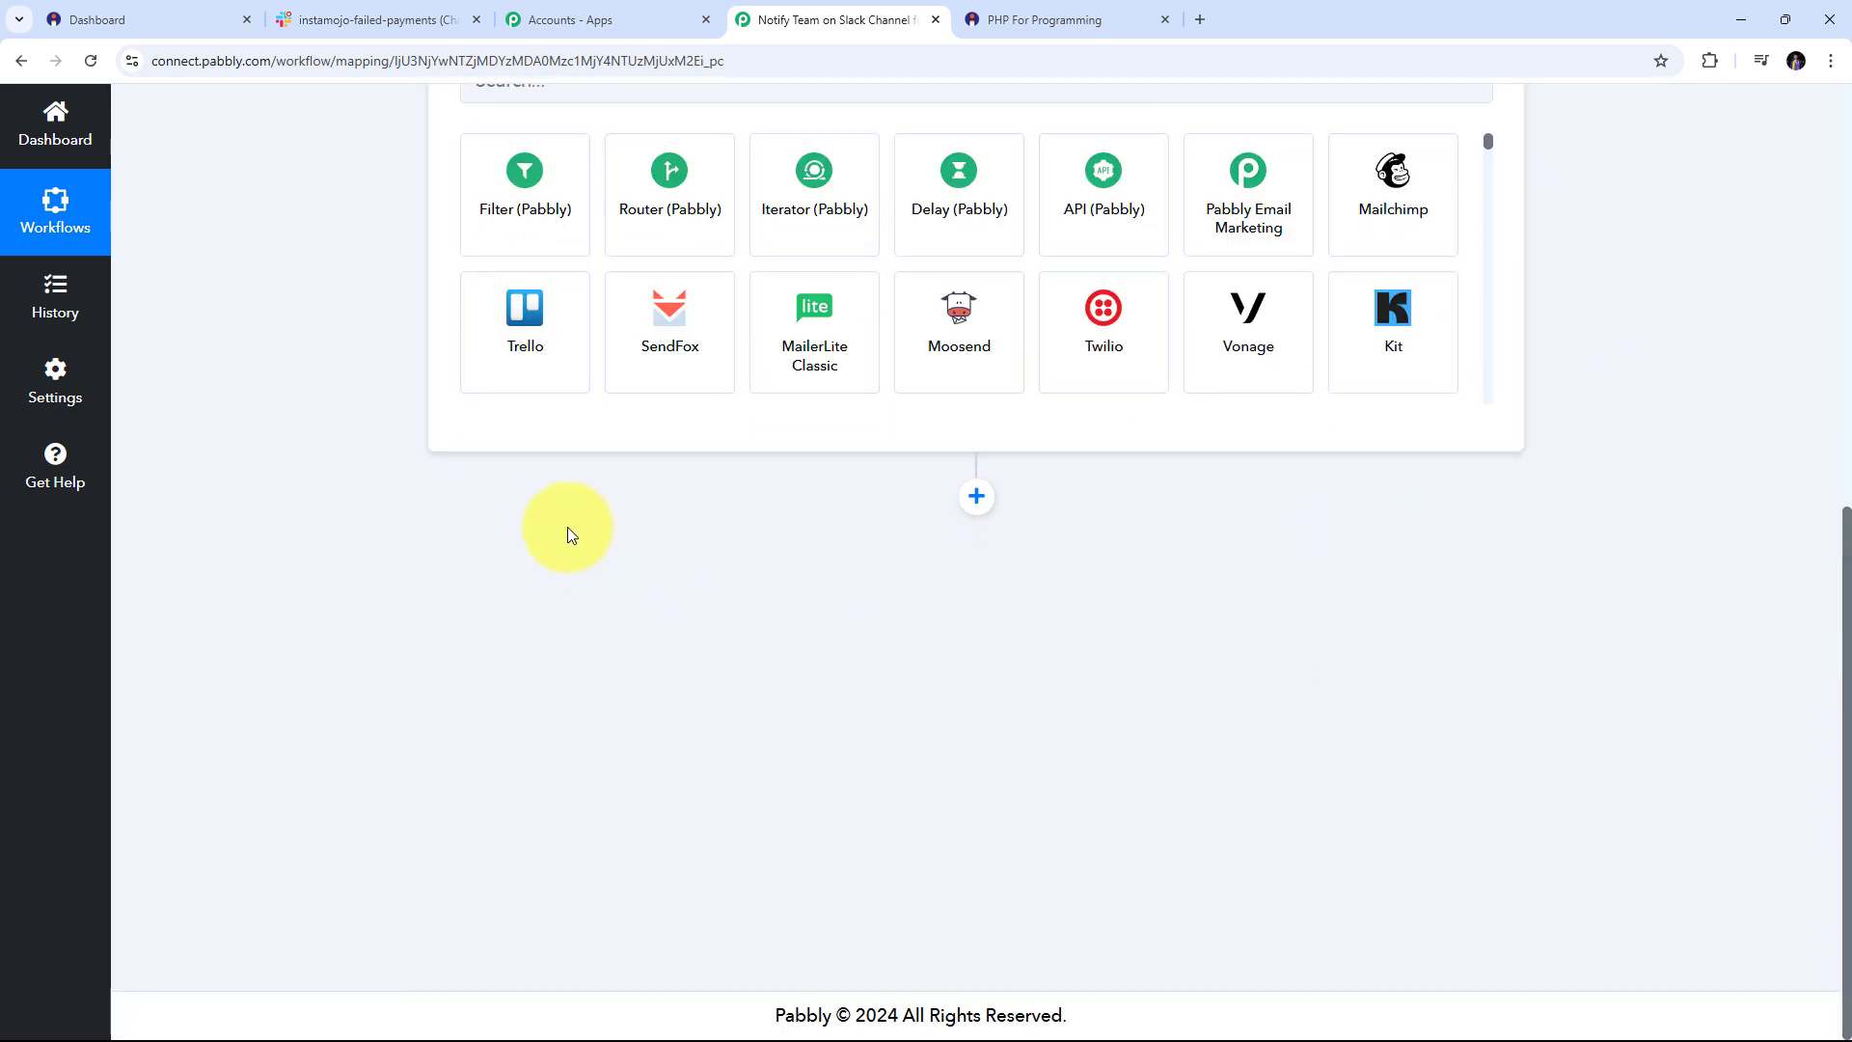
{"action": "left_click", "coordinate": [530, 490]}
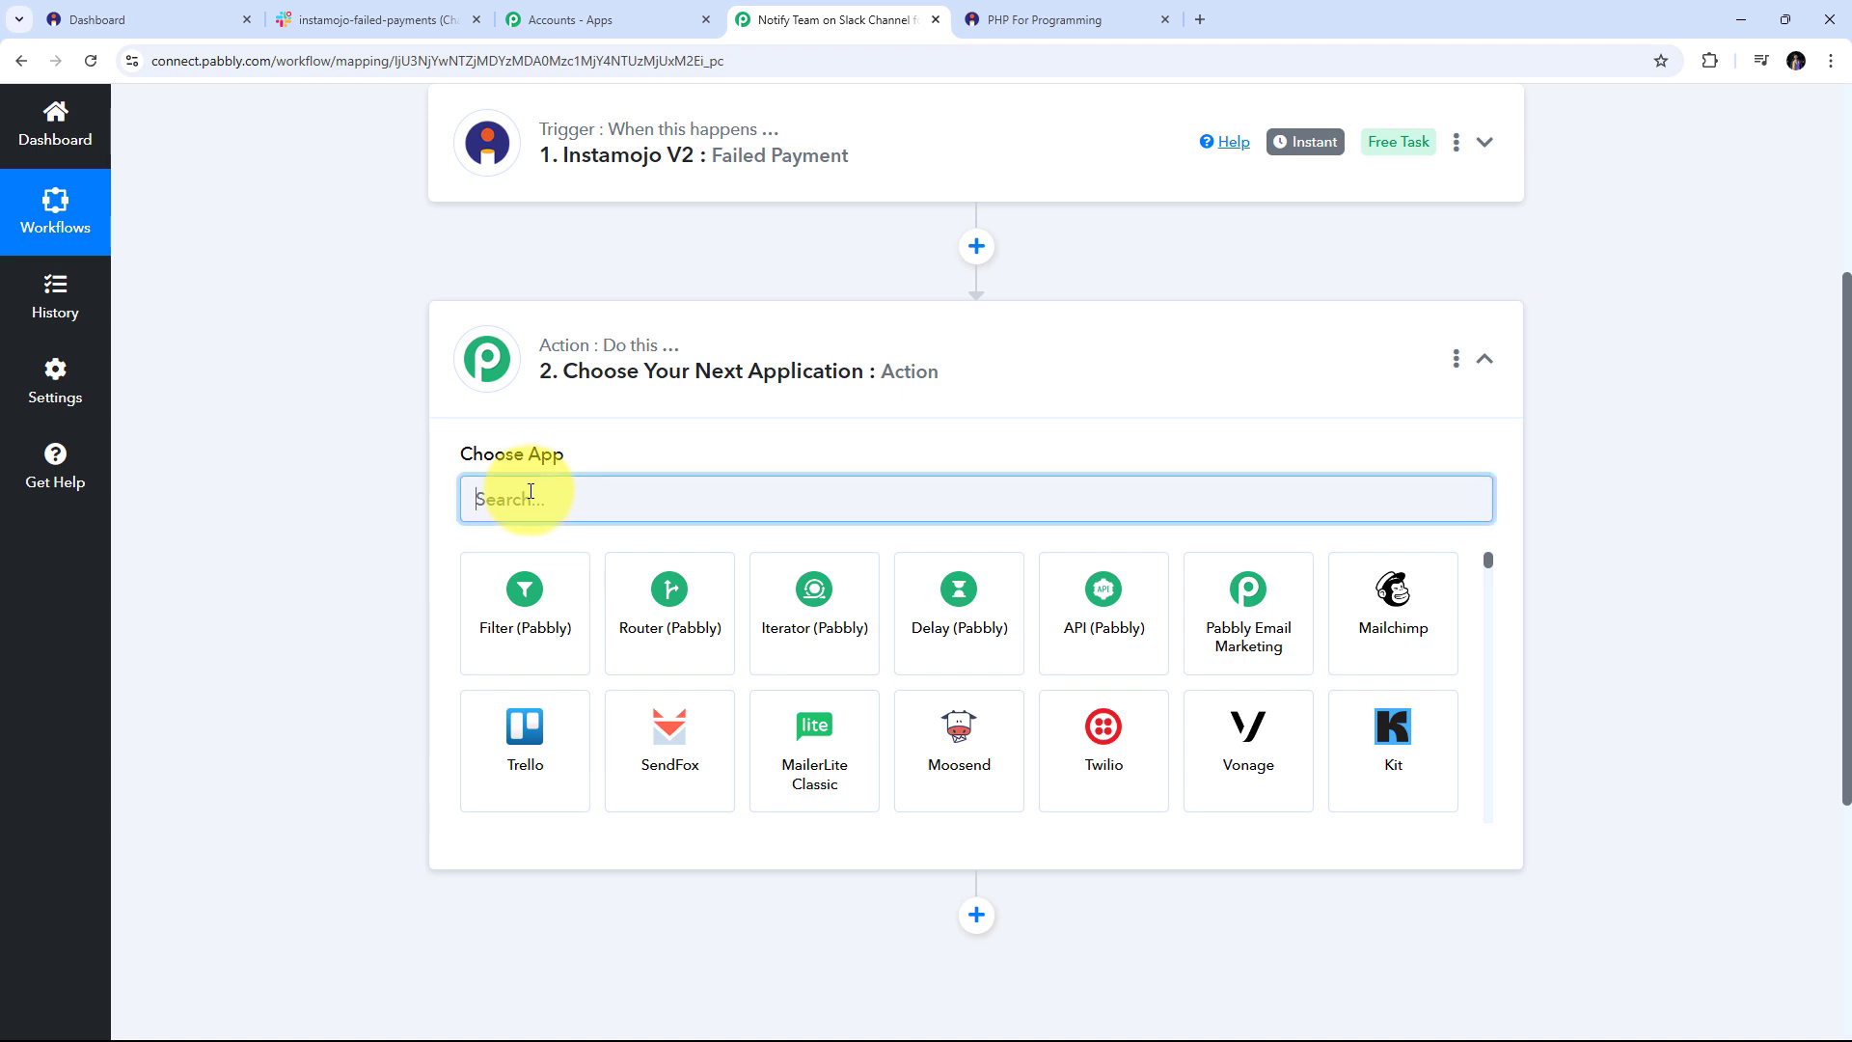
{"action": "type", "text": "Slac"}
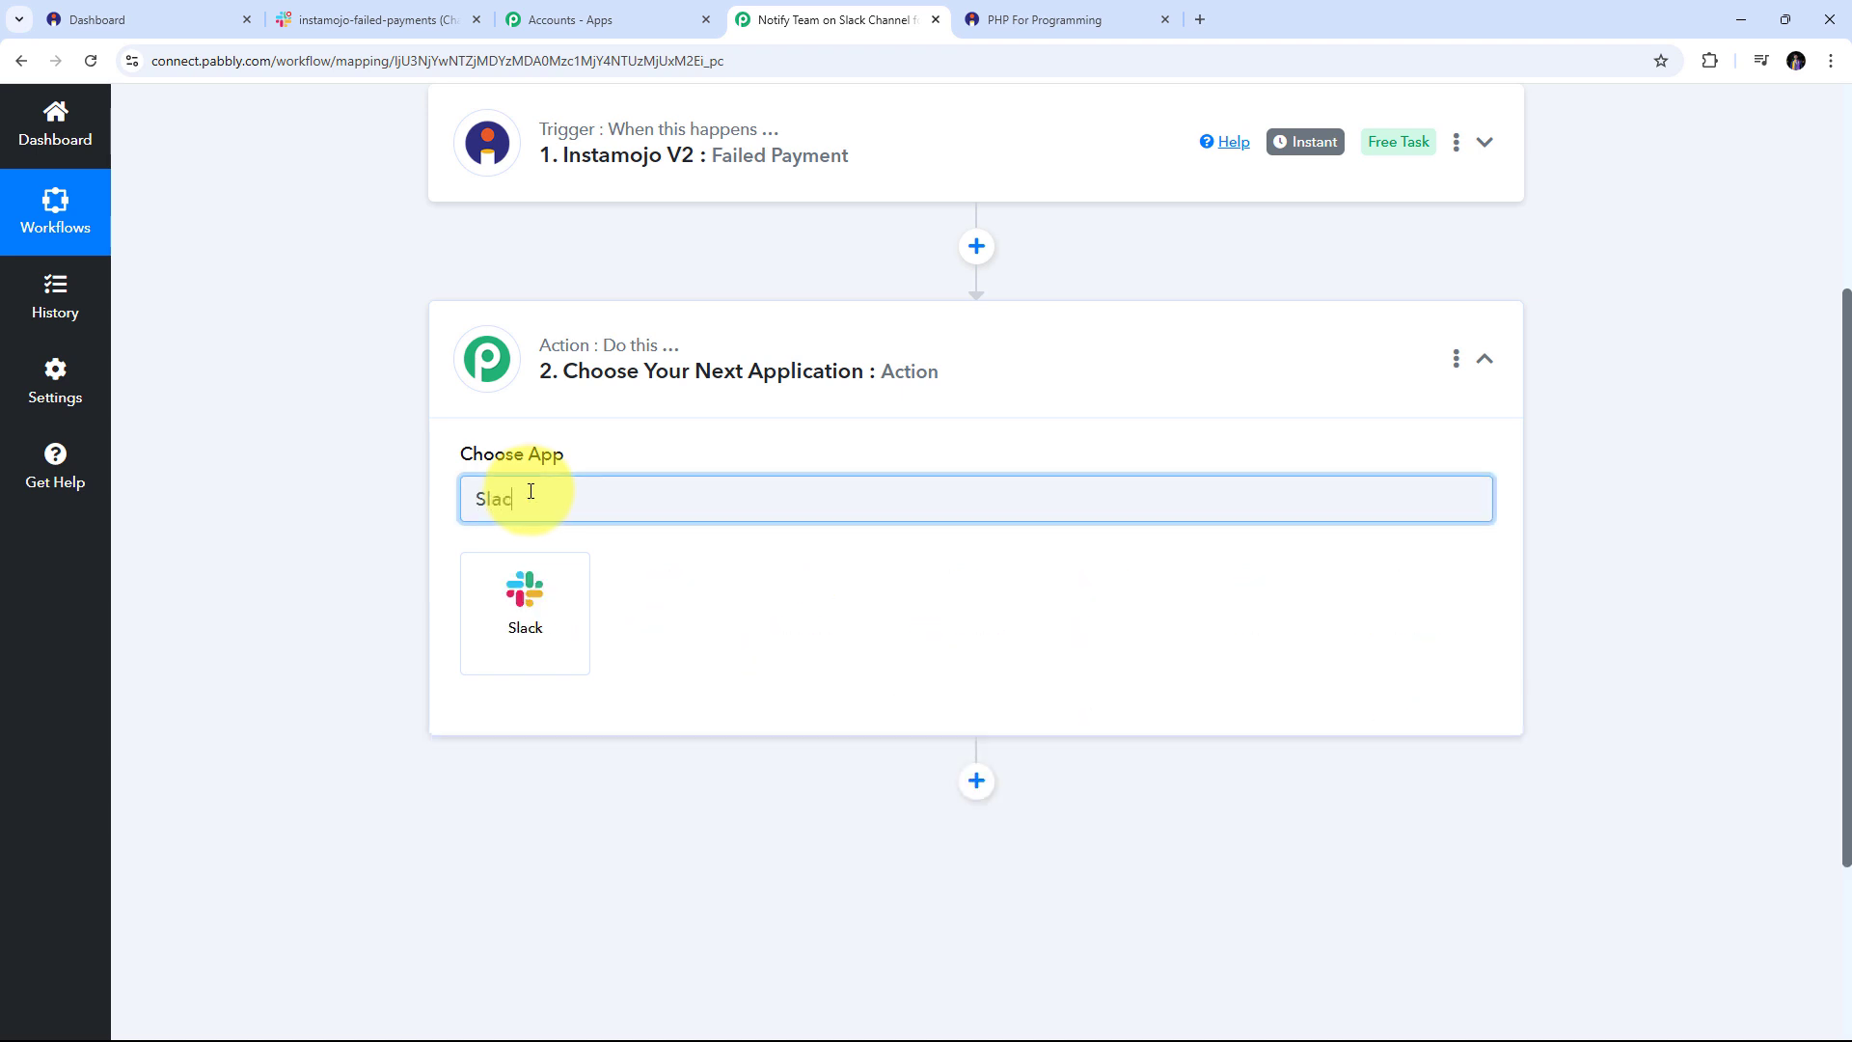
{"action": "type", "text": "k"}
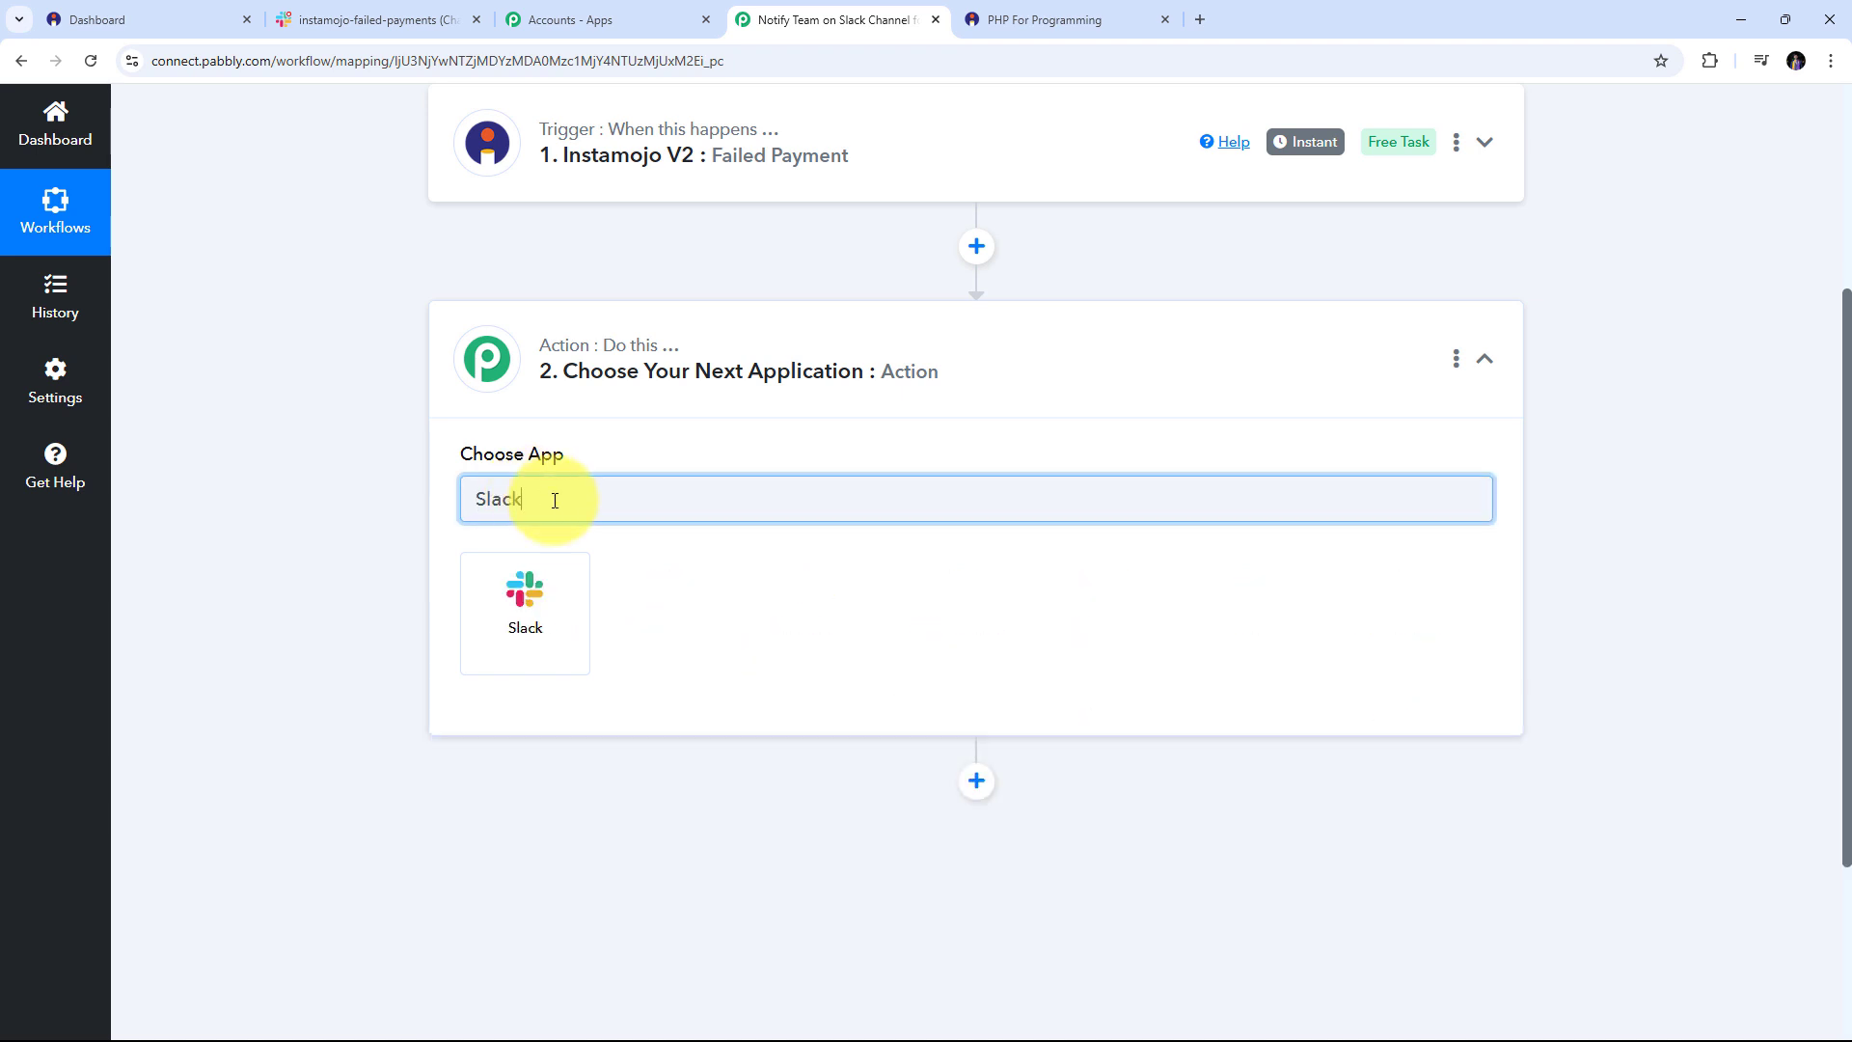
{"action": "left_click", "coordinate": [535, 606]}
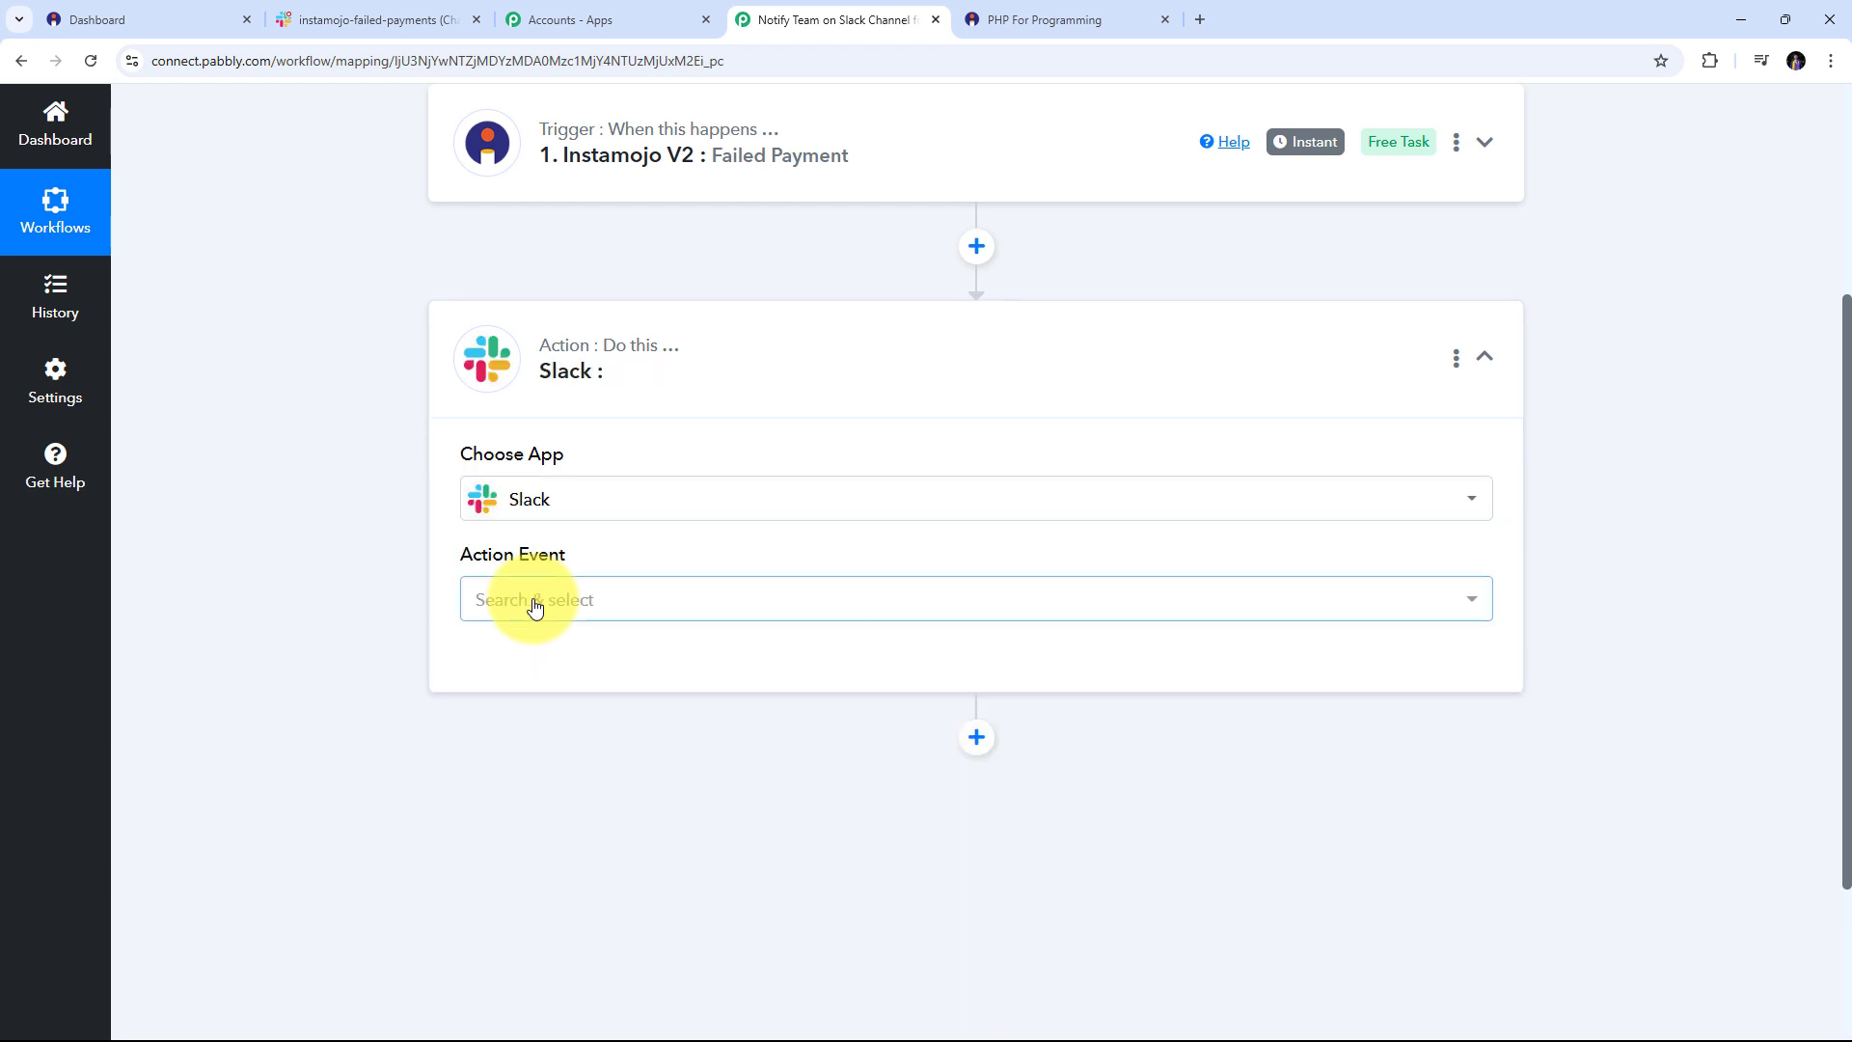
{"action": "left_click", "coordinate": [794, 610]}
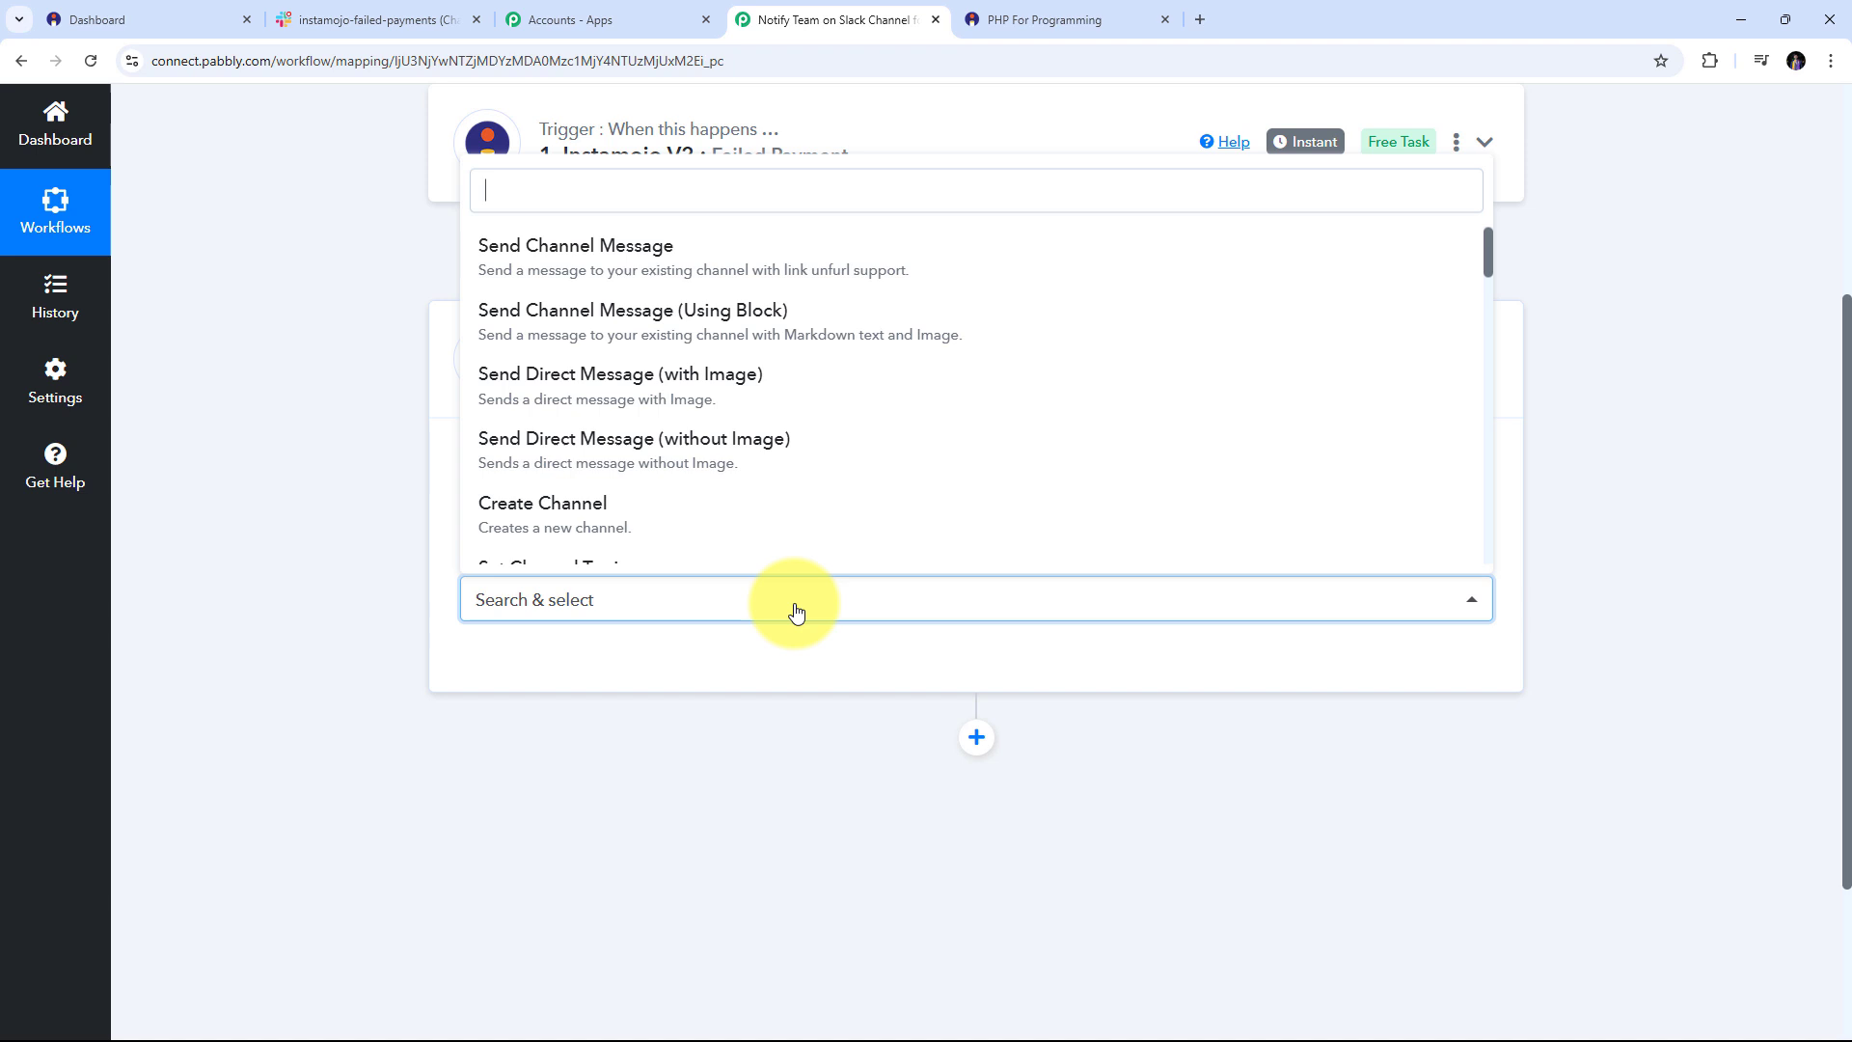
{"action": "left_click", "coordinate": [659, 273]}
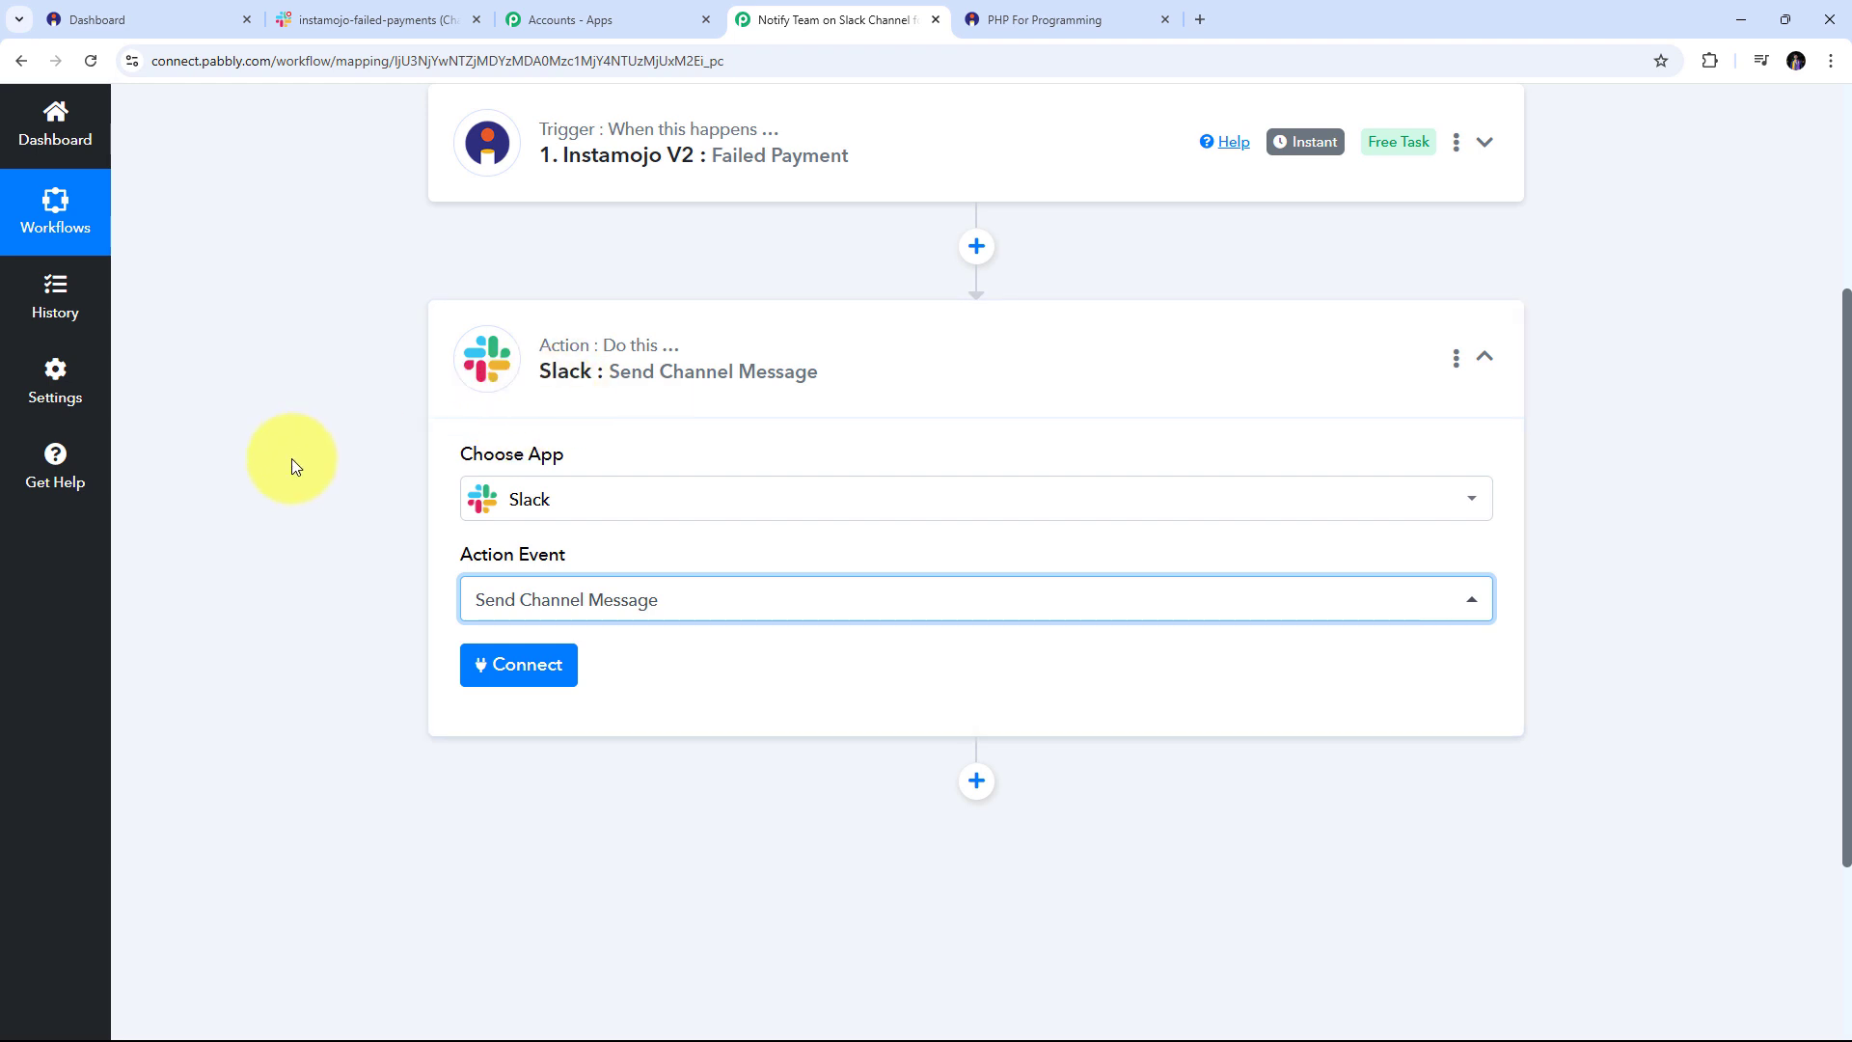
{"action": "left_click", "coordinate": [507, 673]}
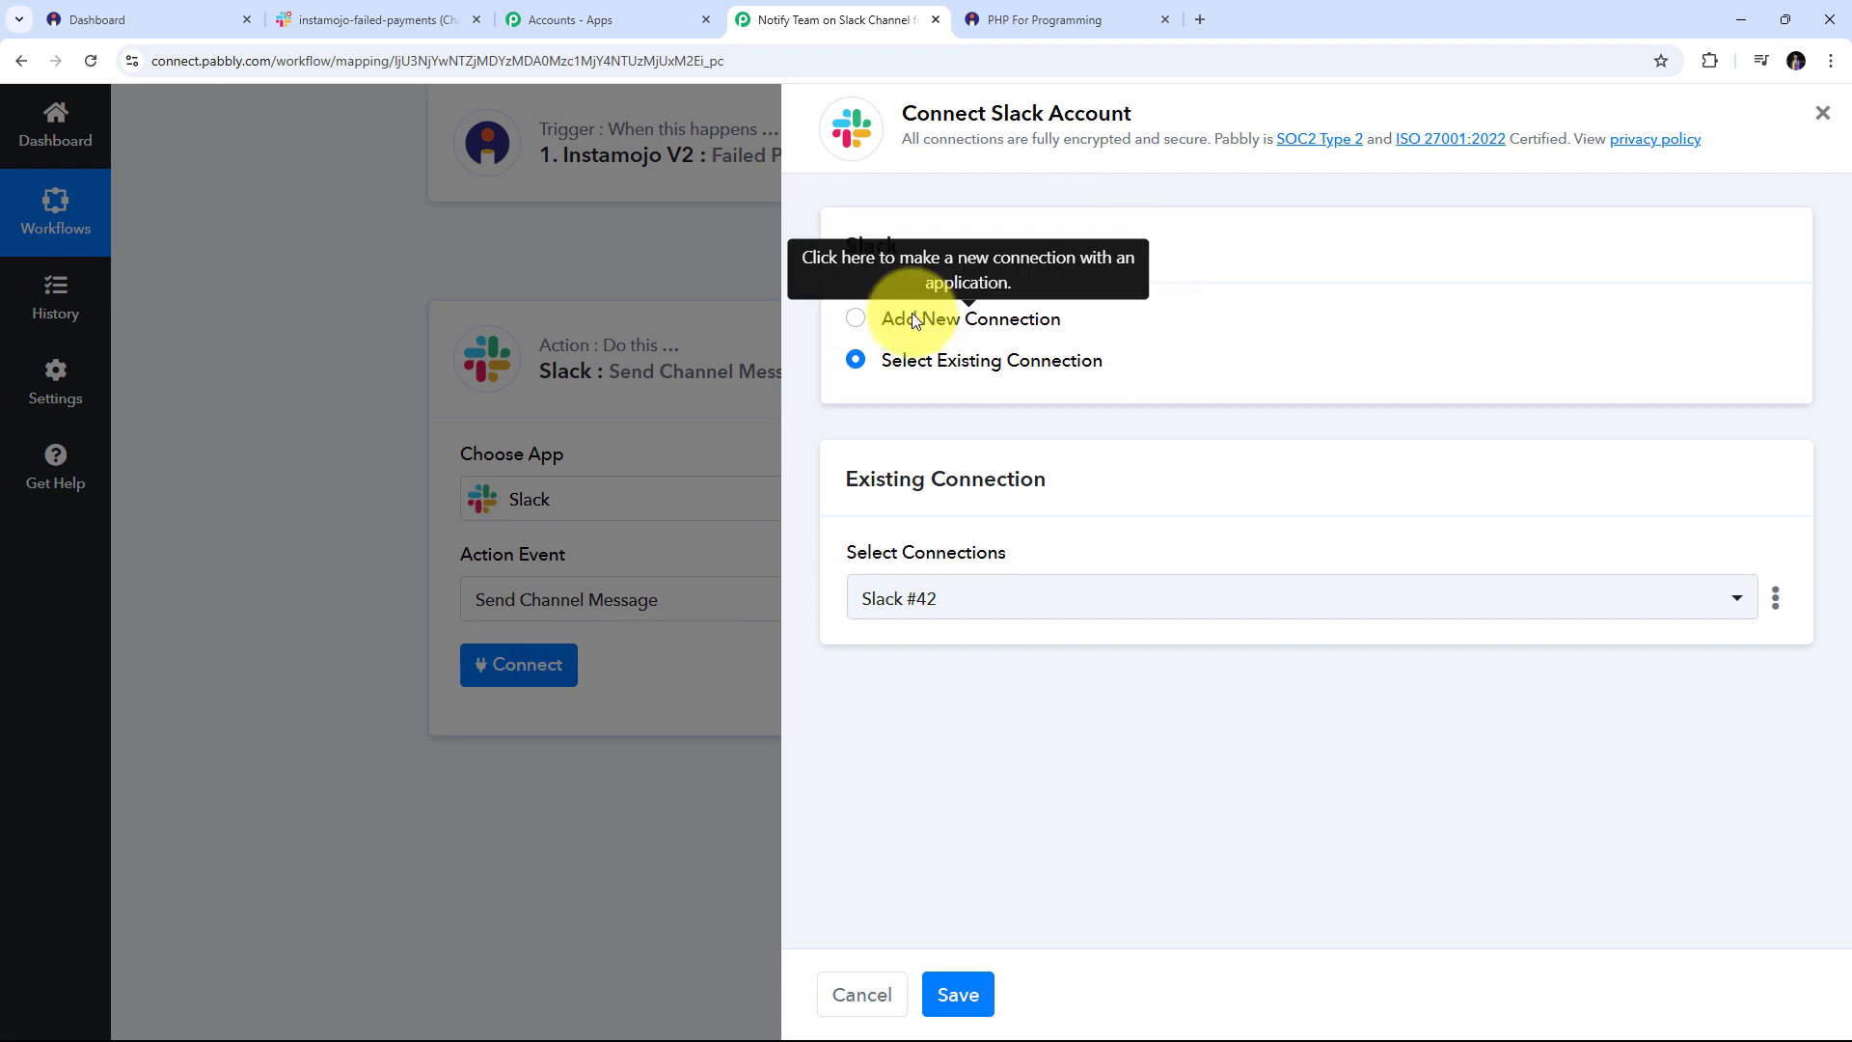
Add a new Slack connection with token type 'user' and allow Pabbly Connect access to the workspace
{"action": "left_click", "coordinate": [912, 314]}
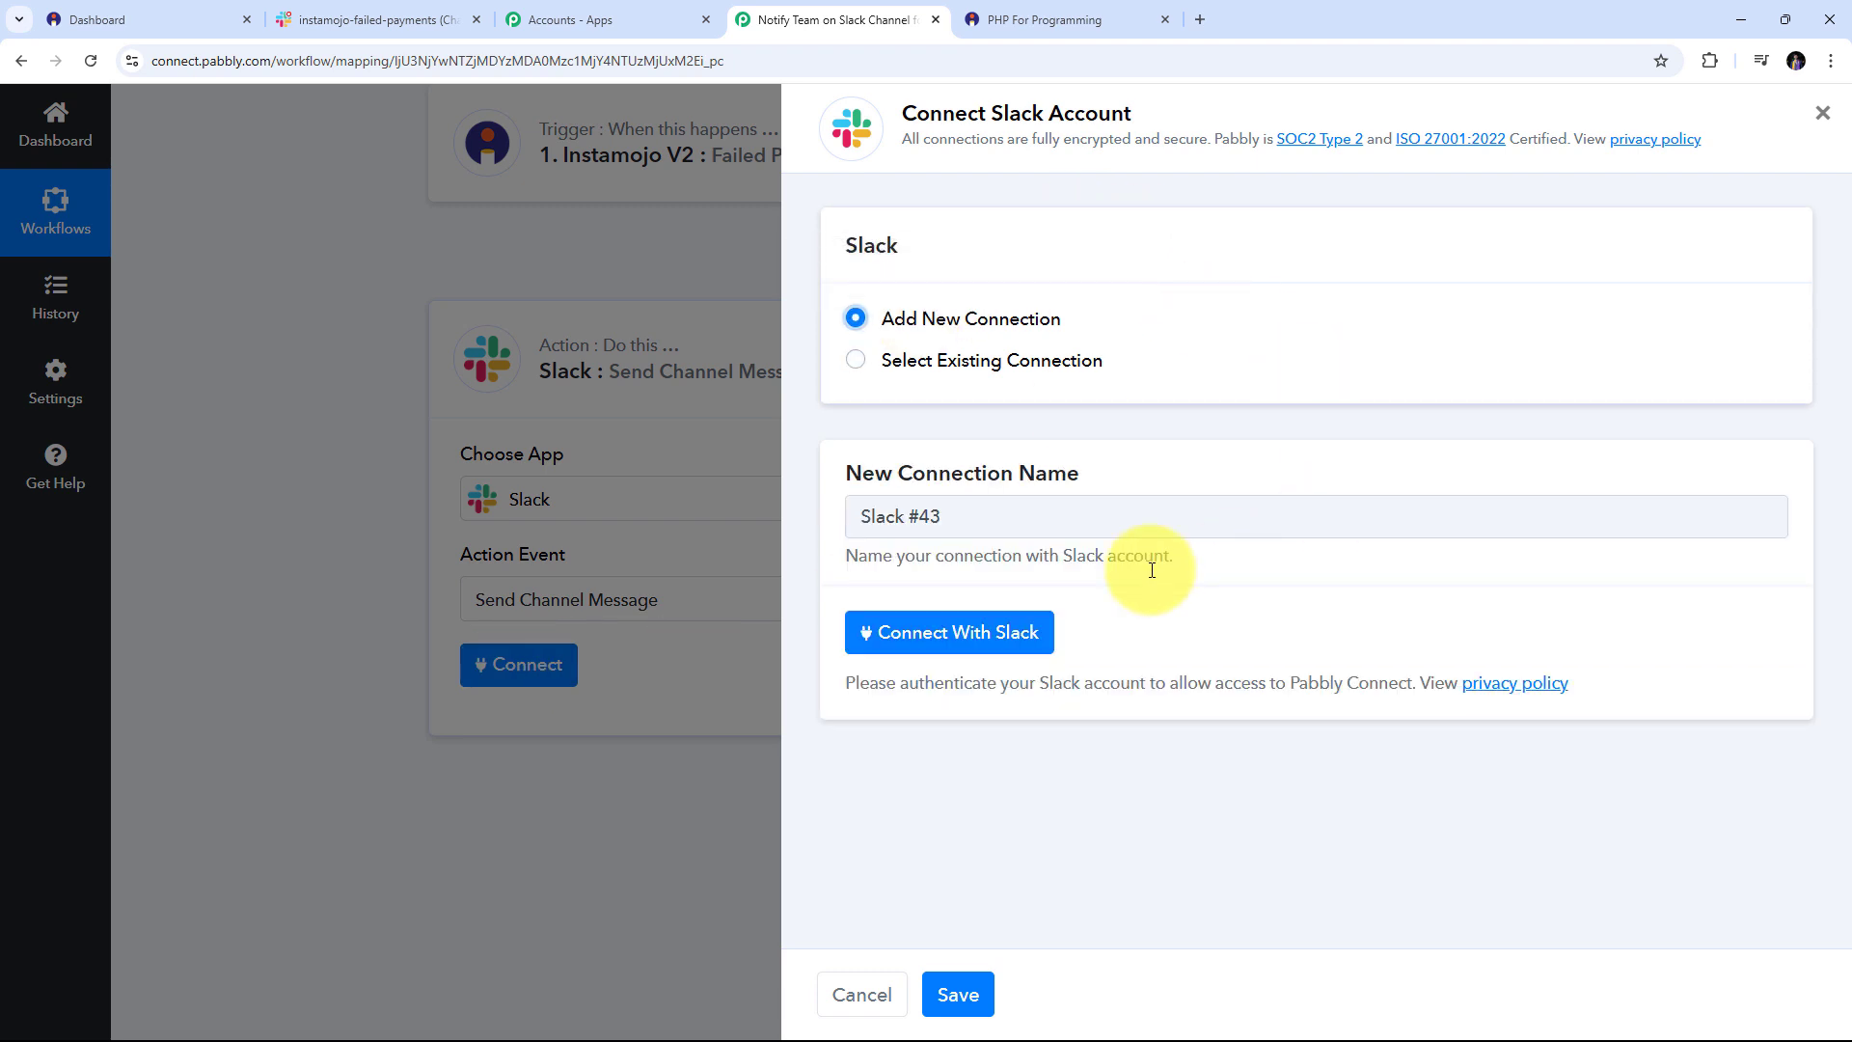
{"action": "left_click", "coordinate": [951, 636]}
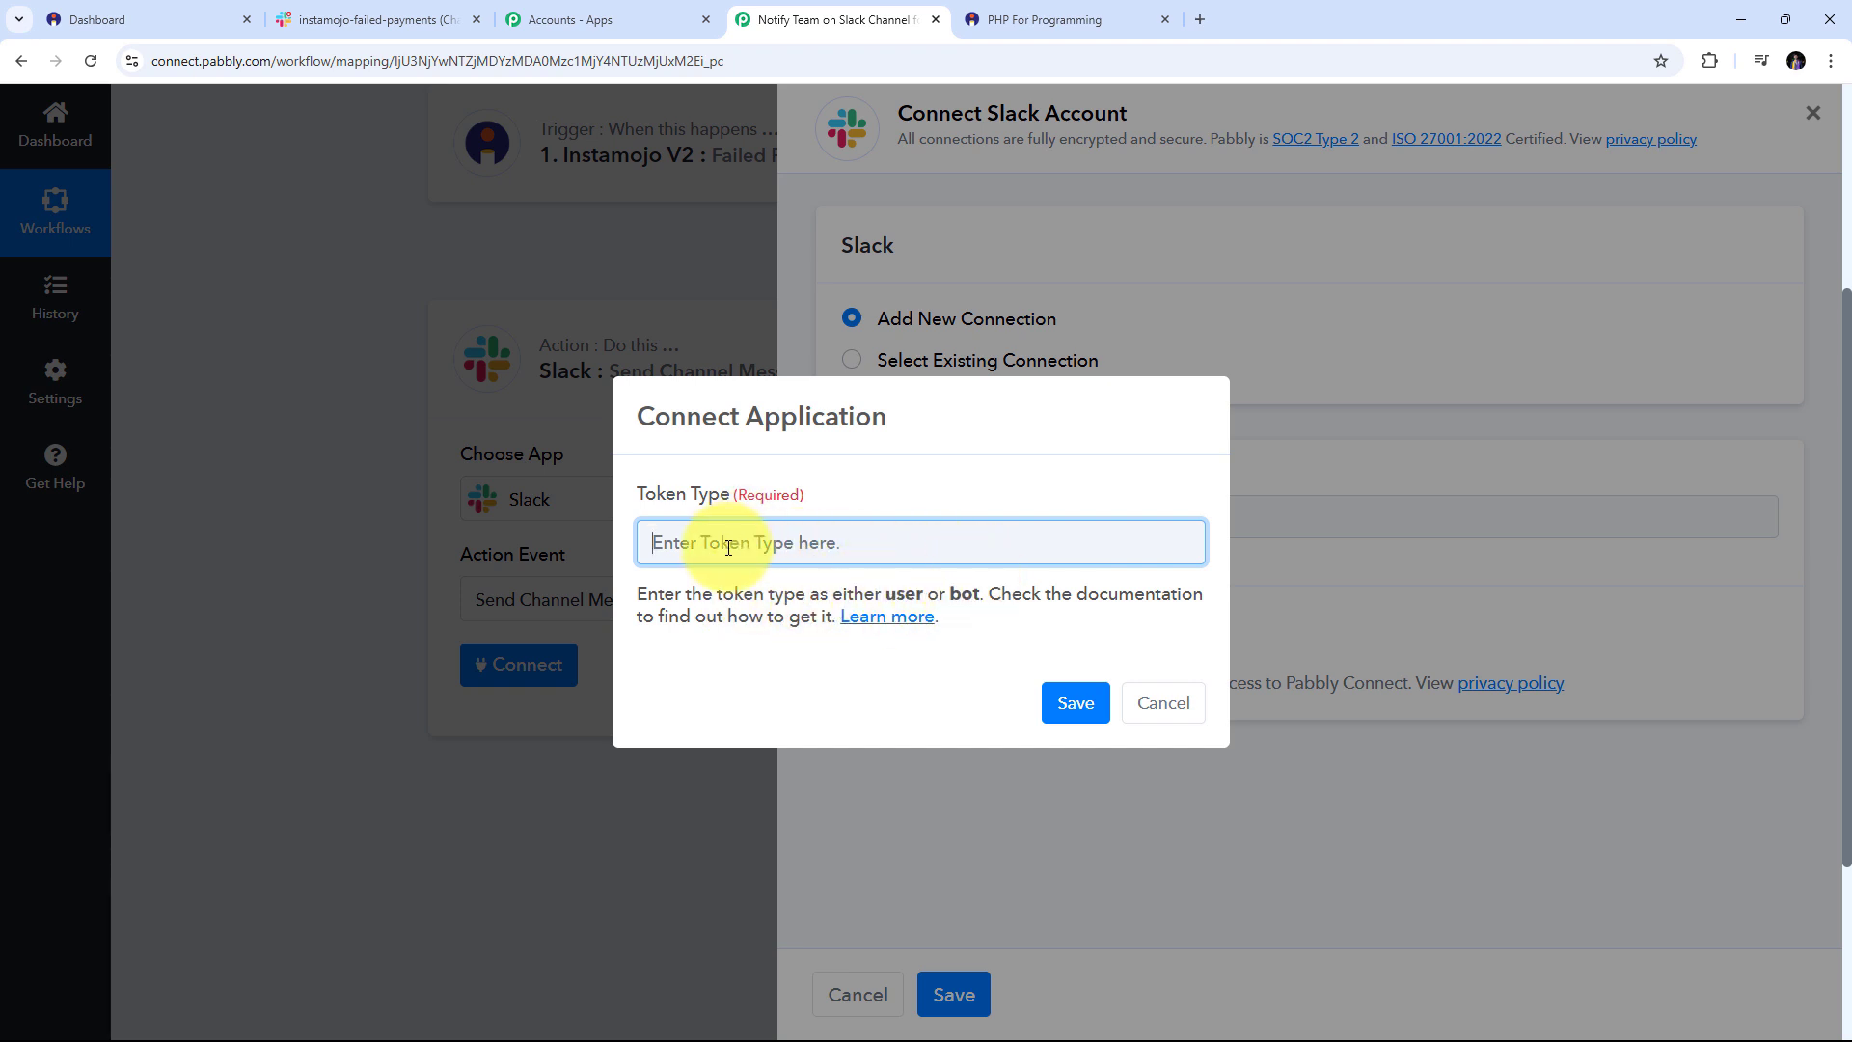
{"action": "type", "text": "user"}
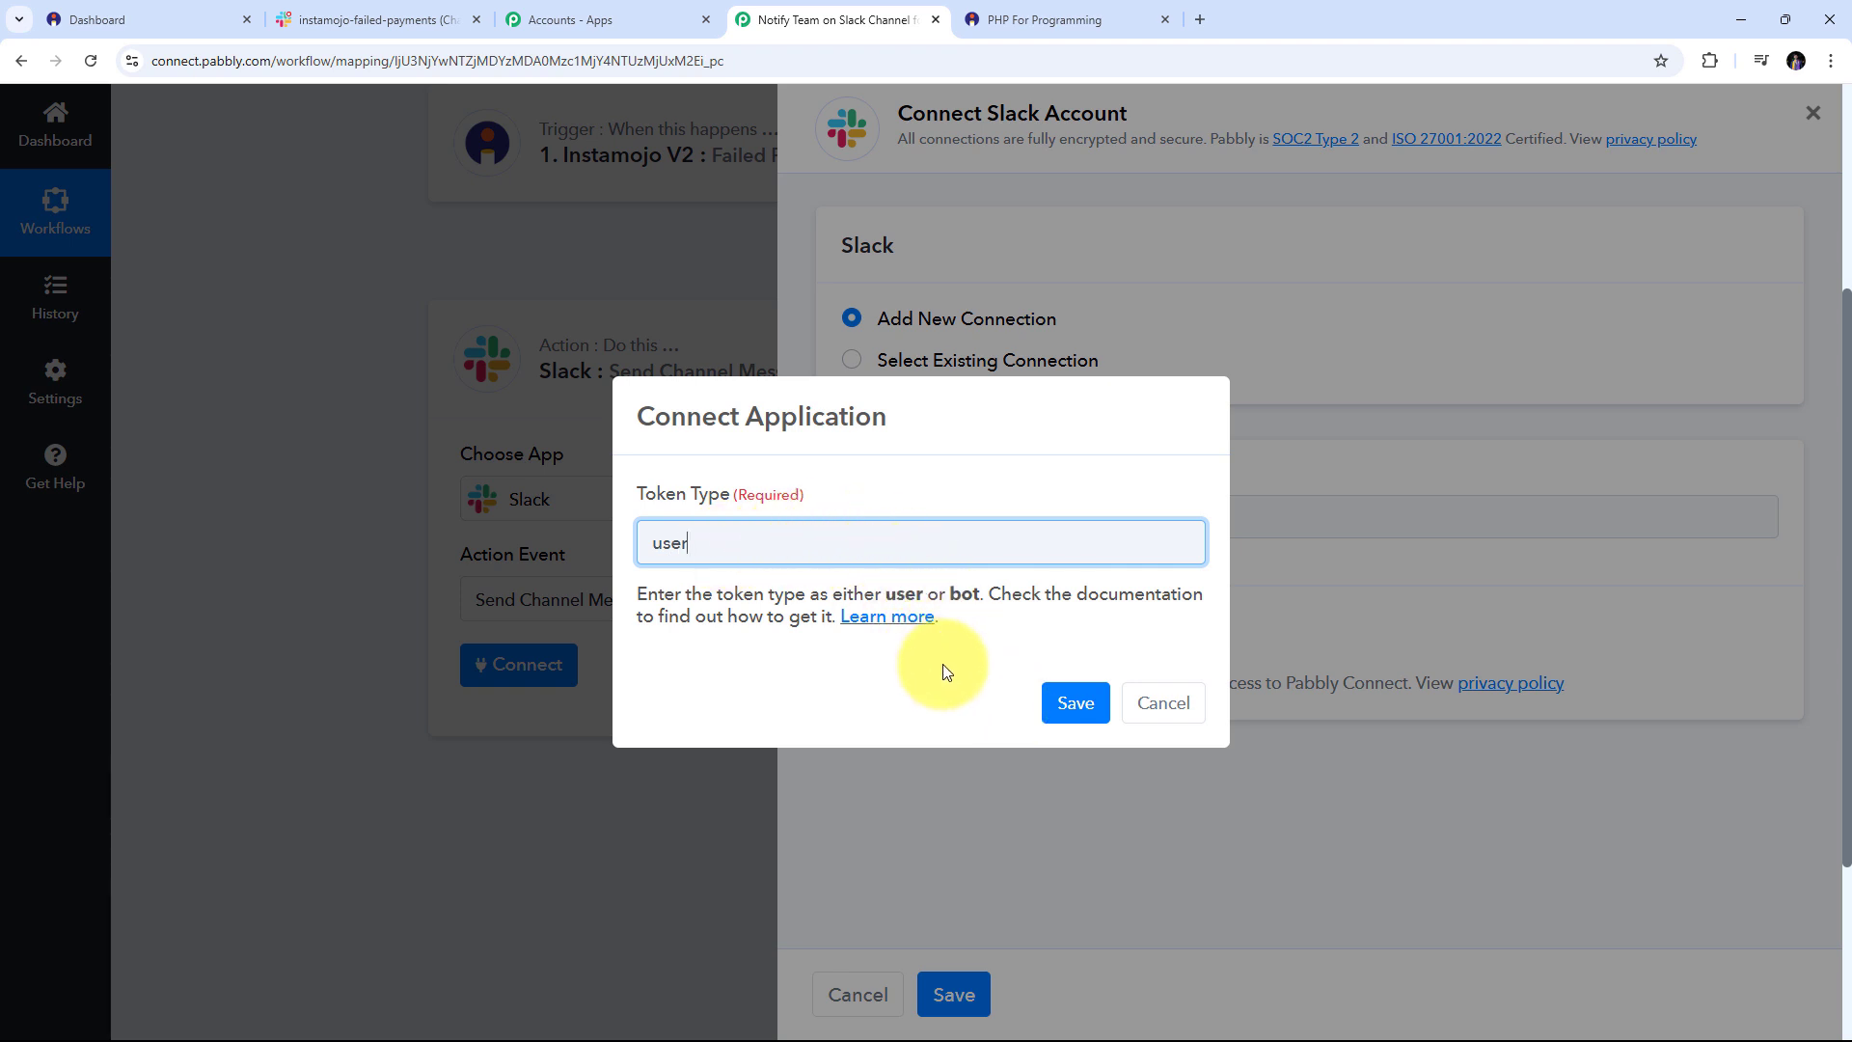
{"action": "left_click", "coordinate": [1070, 703]}
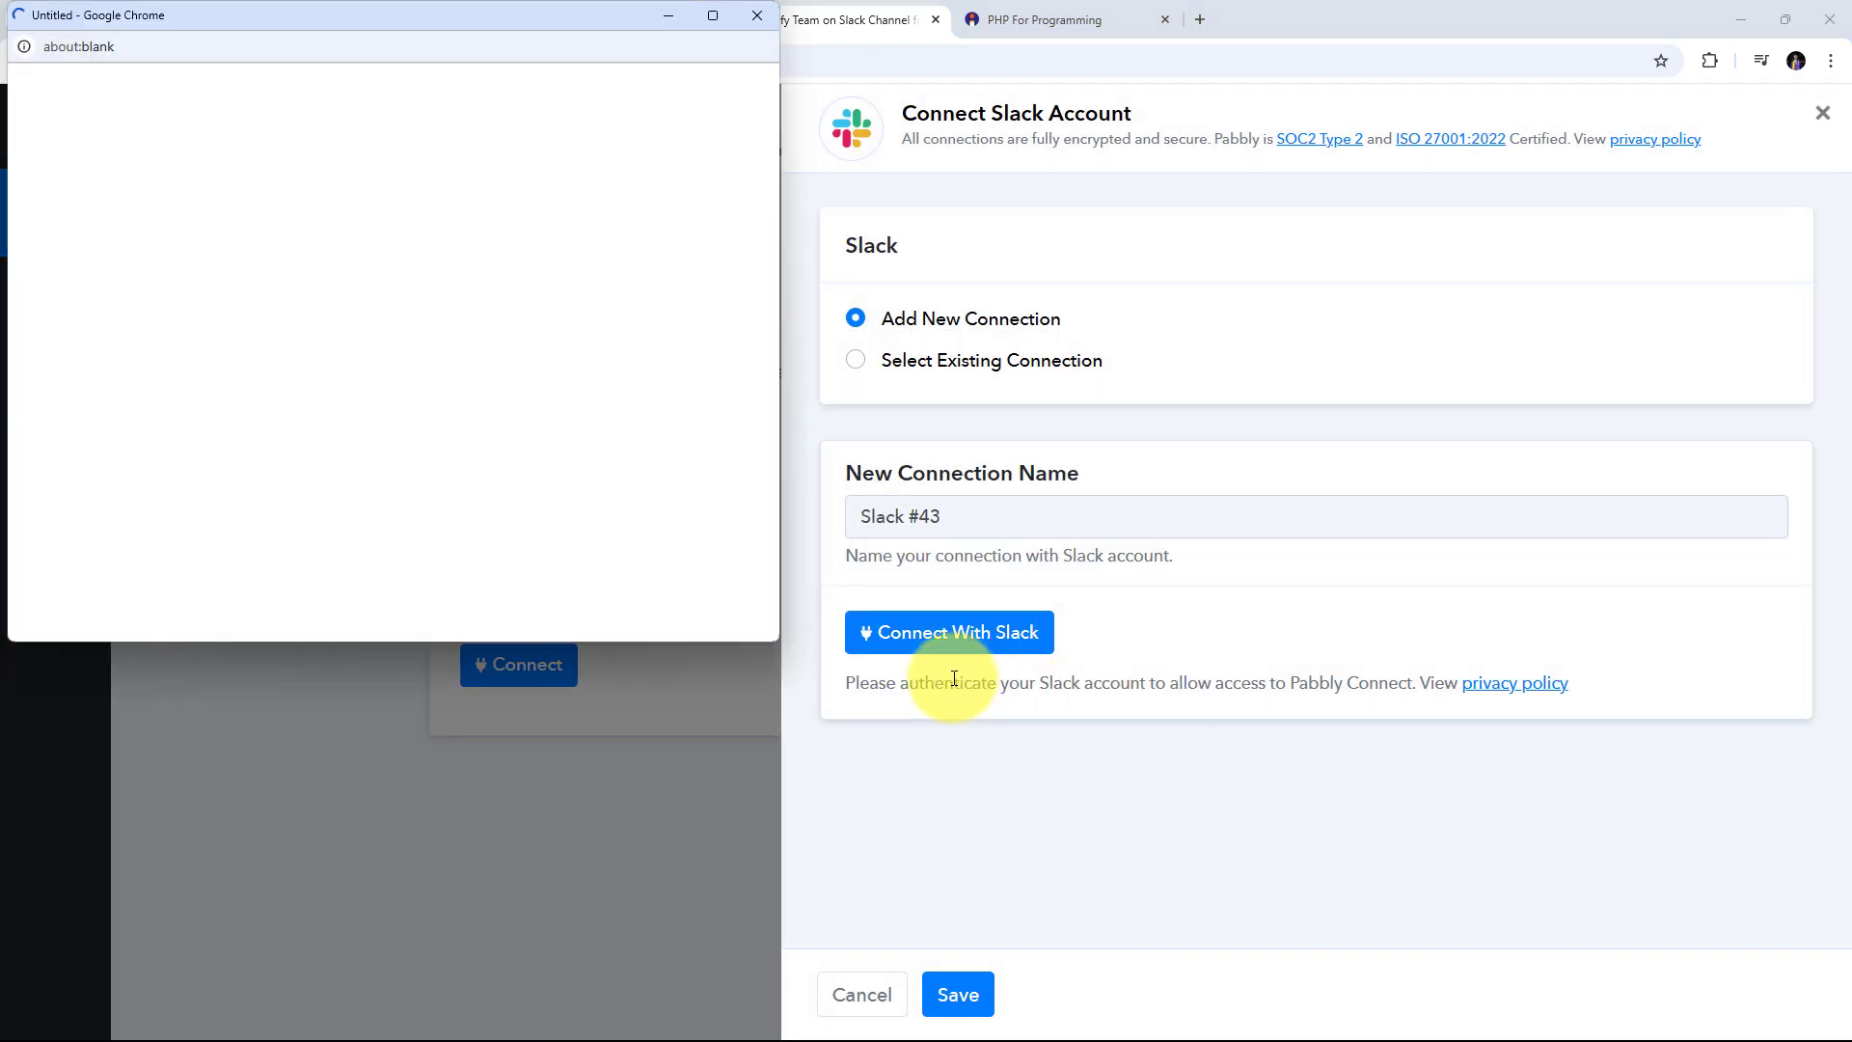
{"action": "scroll", "coordinate": [579, 318], "scroll_direction": "down", "scroll_amount": 5}
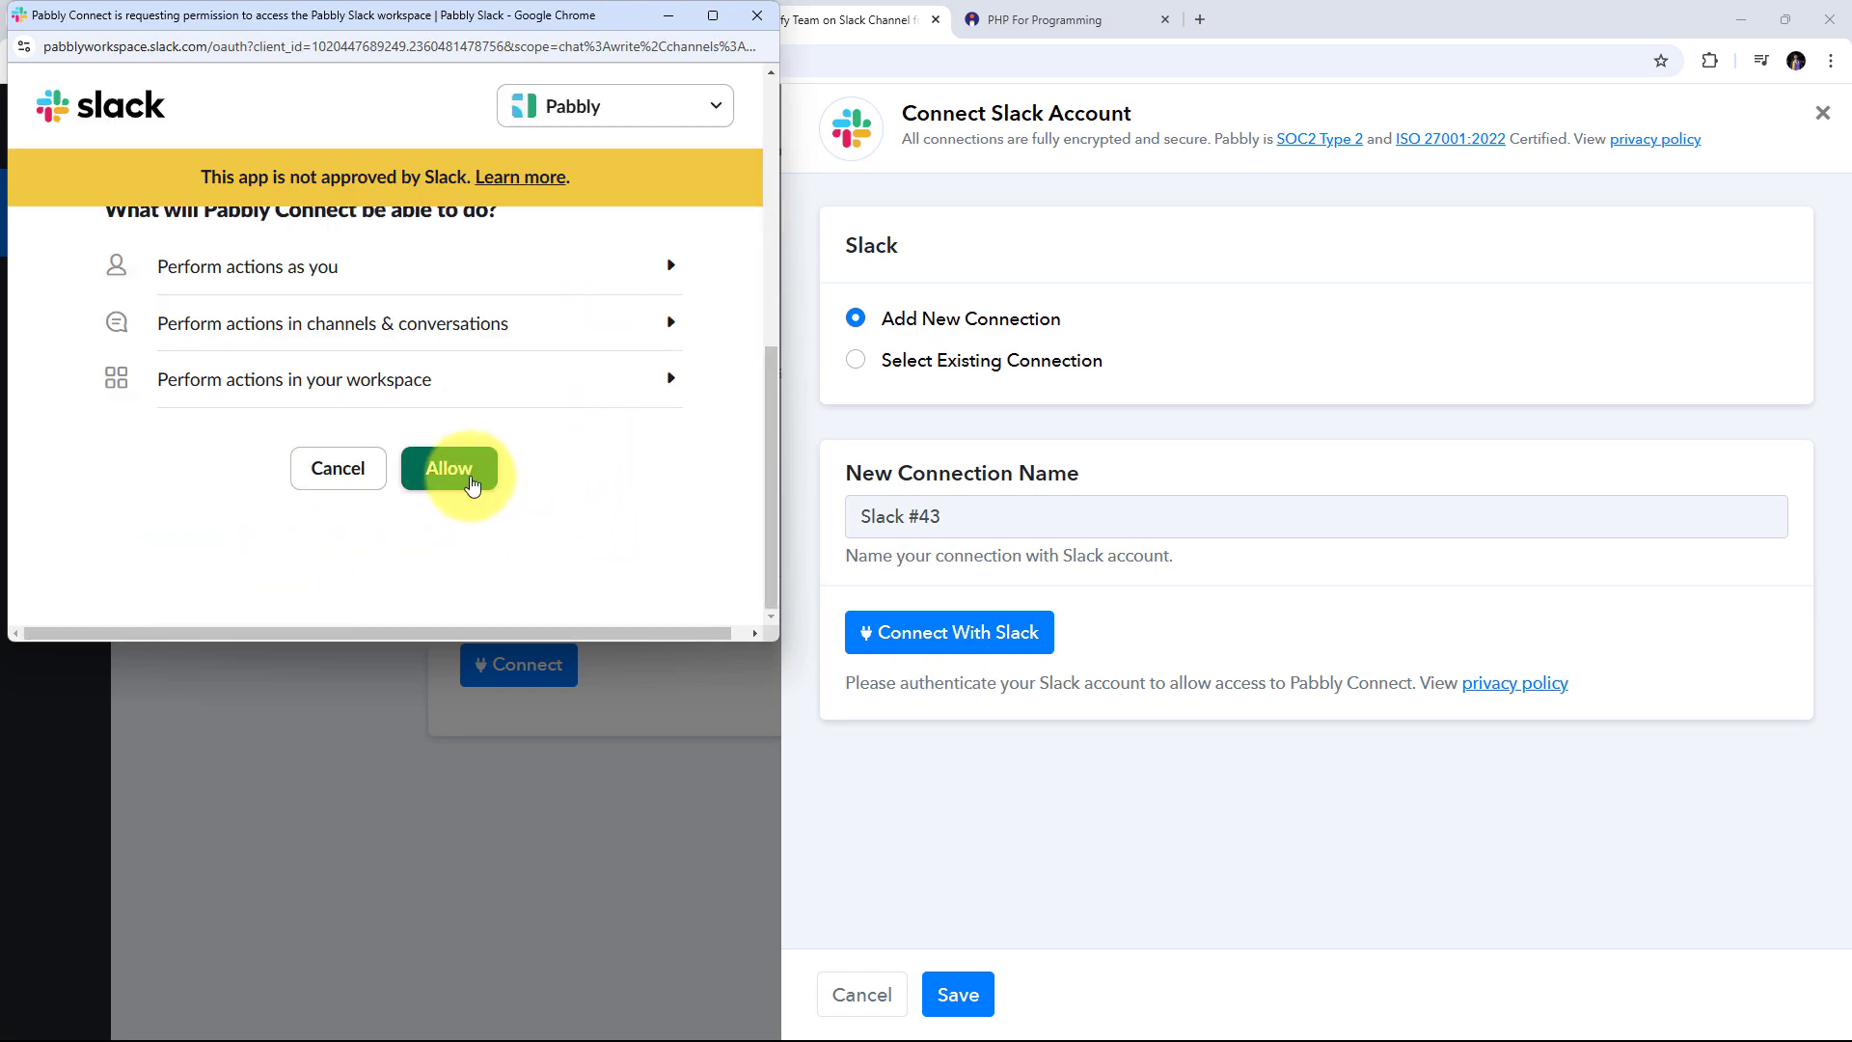
{"action": "left_click", "coordinate": [471, 483]}
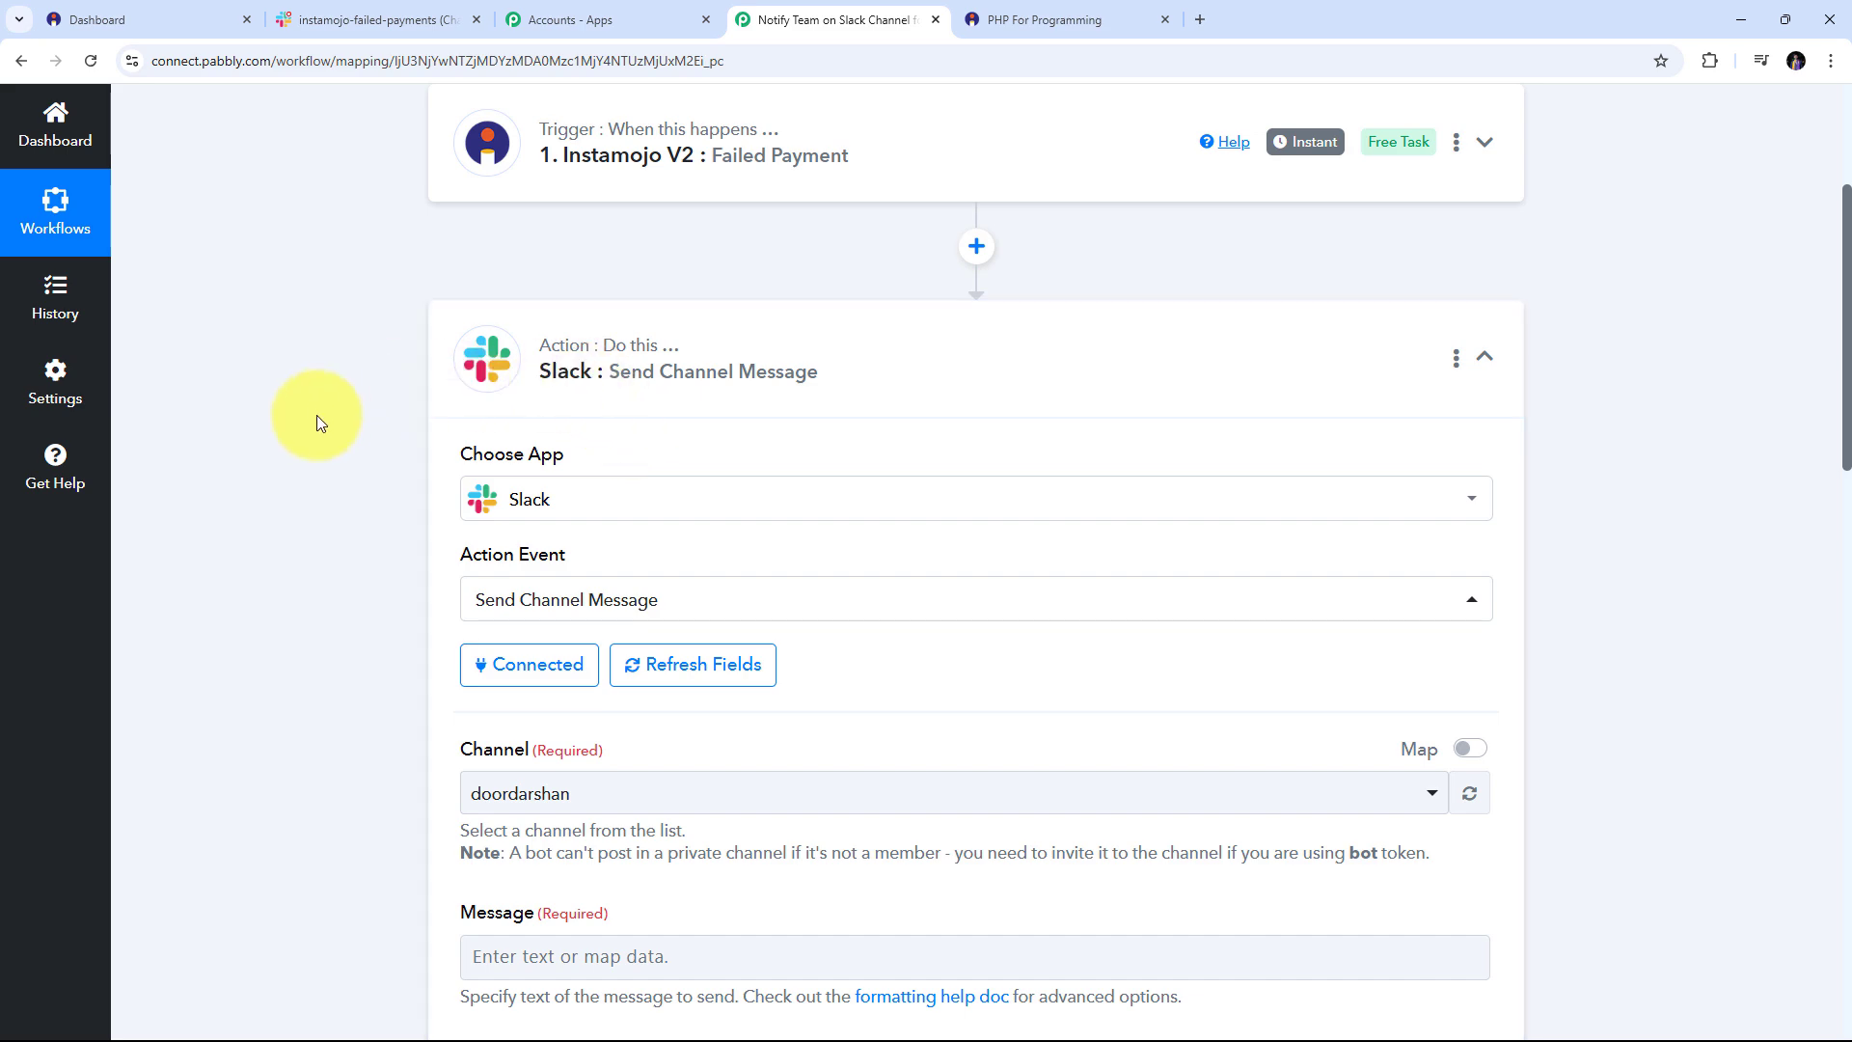
Review the Slack step fields, then switch to the #instamojo-failed-payments Slack channel tab
{"action": "scroll", "coordinate": [317, 423], "scroll_direction": "down", "scroll_amount": 5}
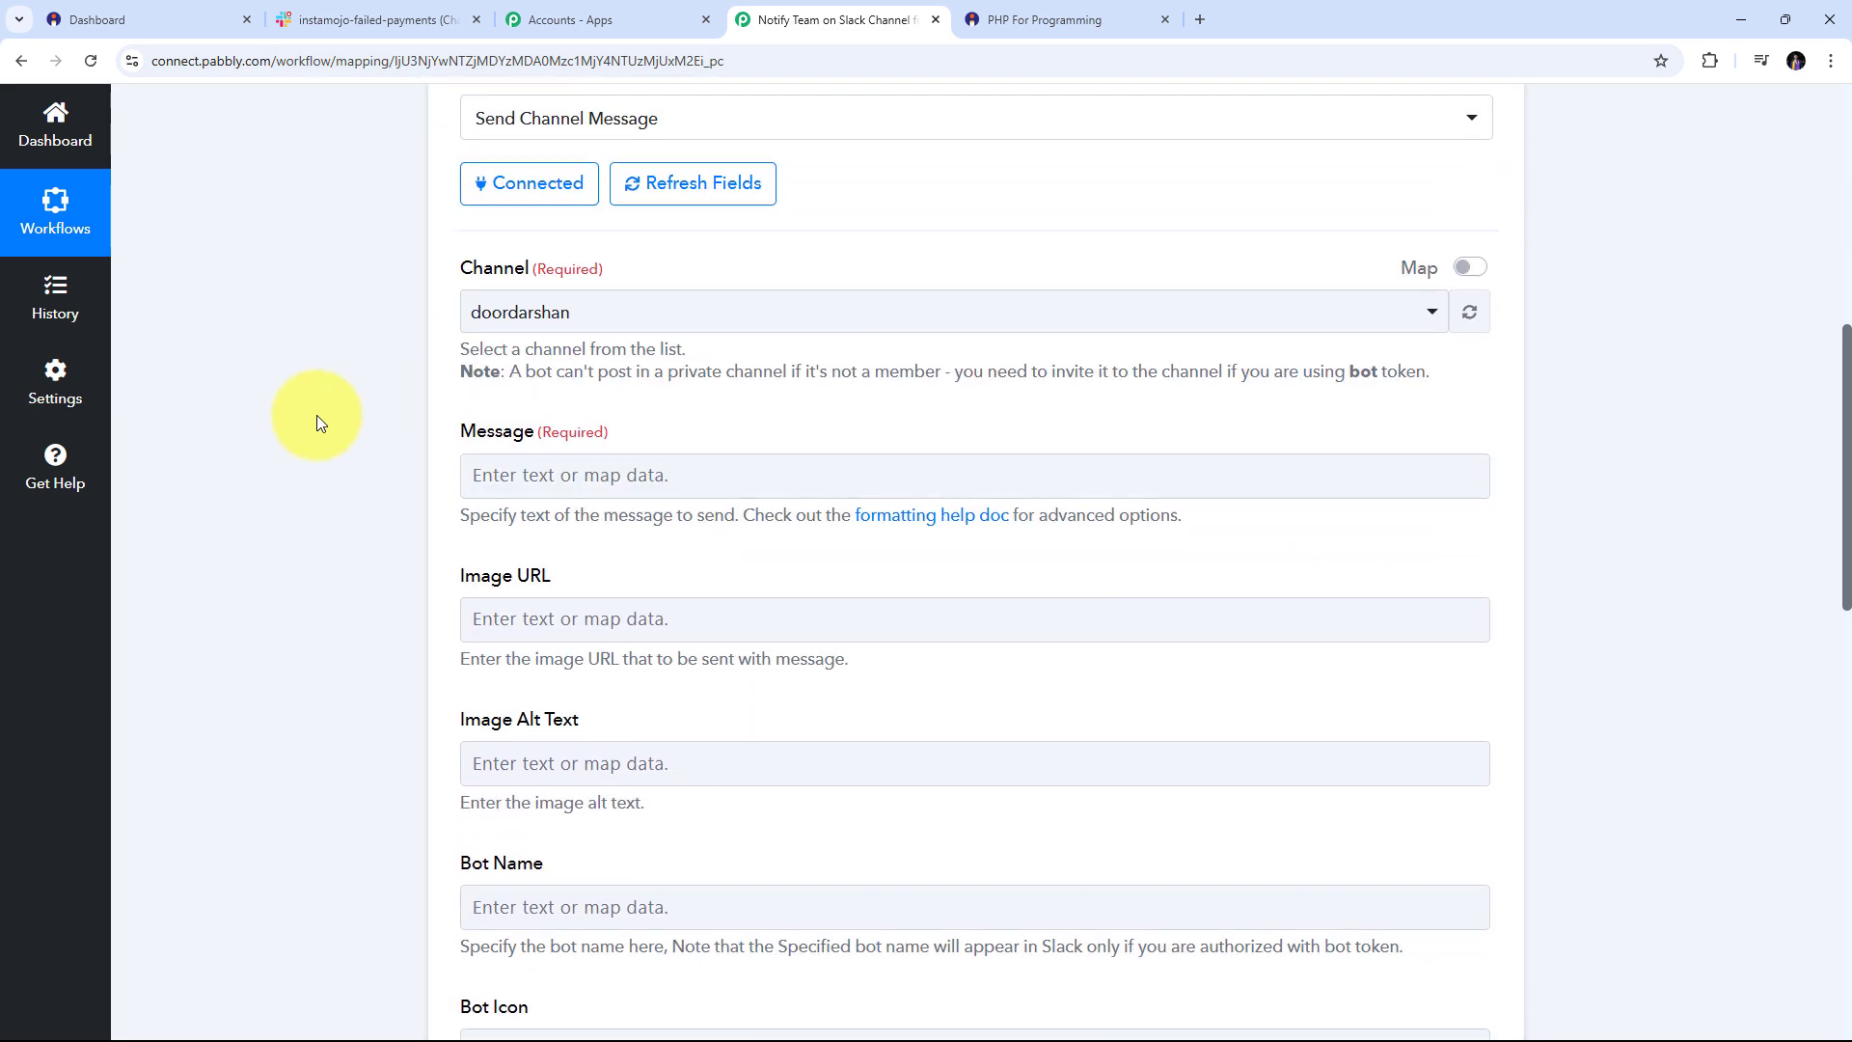
{"action": "scroll", "coordinate": [316, 422], "scroll_direction": "up", "scroll_amount": 1}
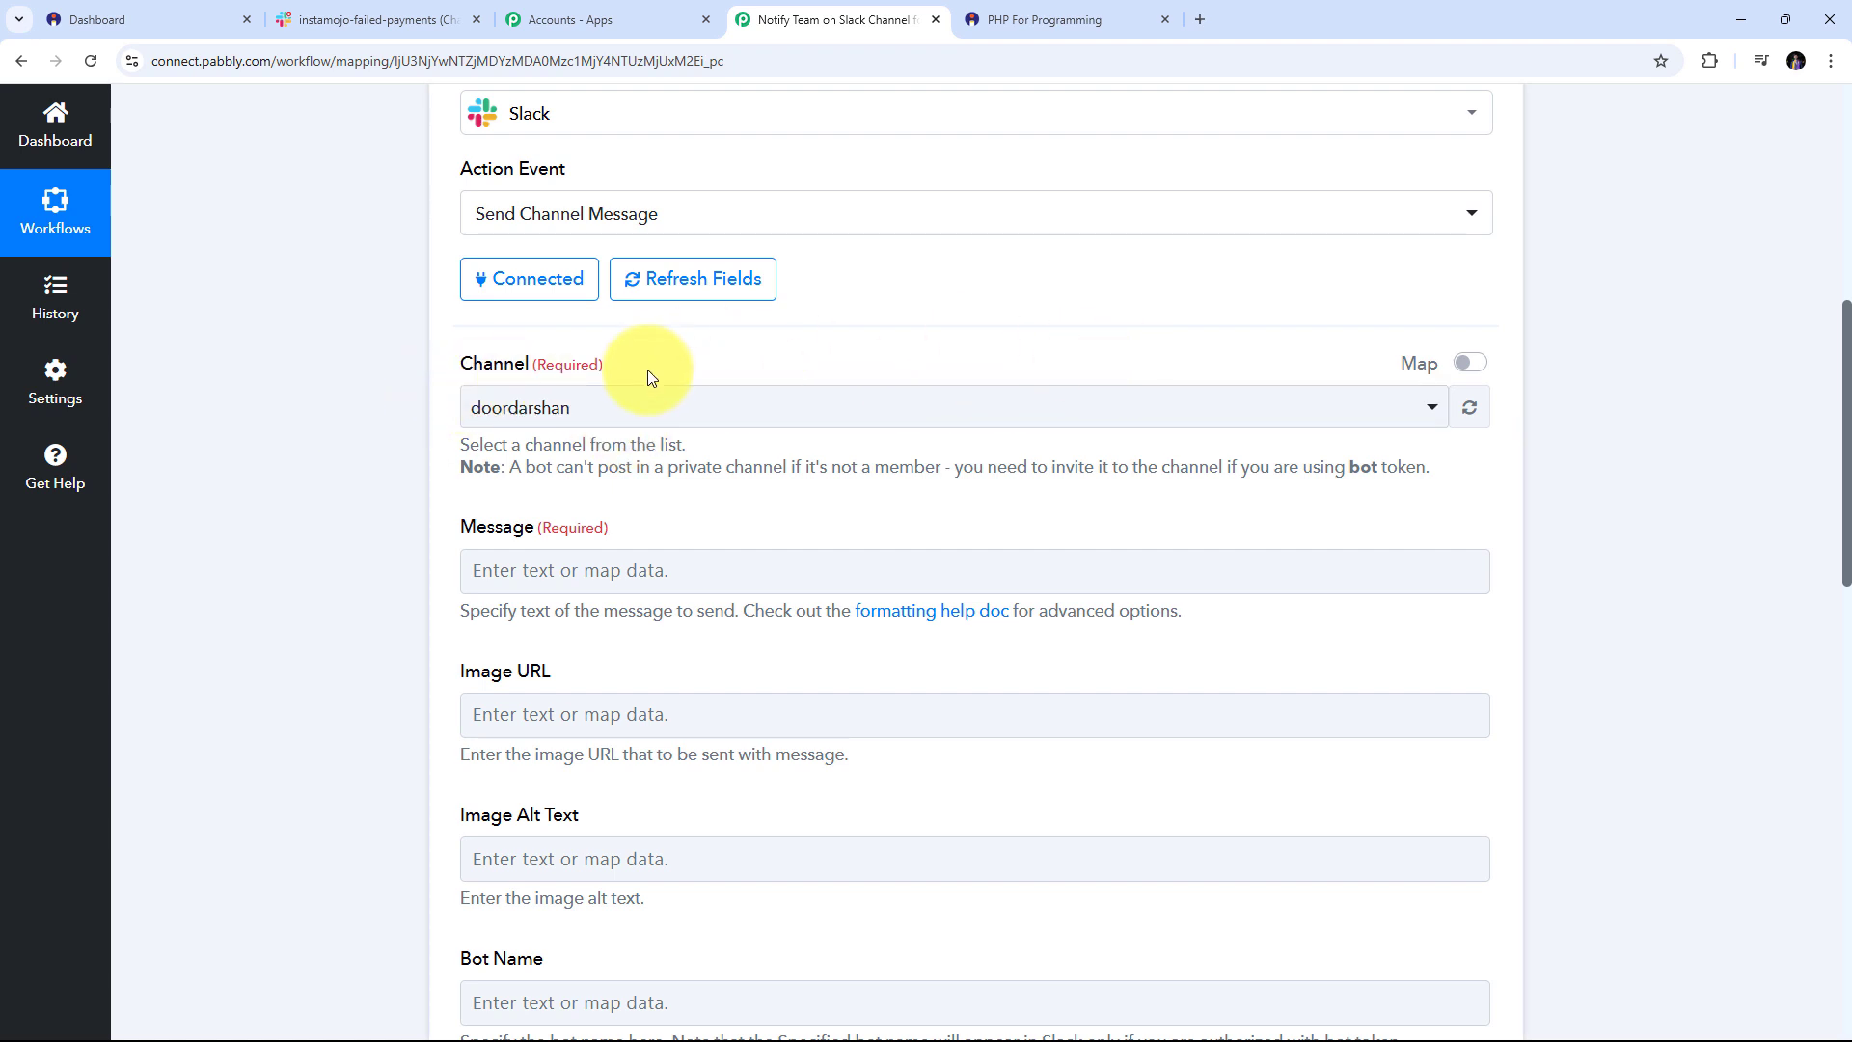
{"action": "left_click", "coordinate": [381, 19]}
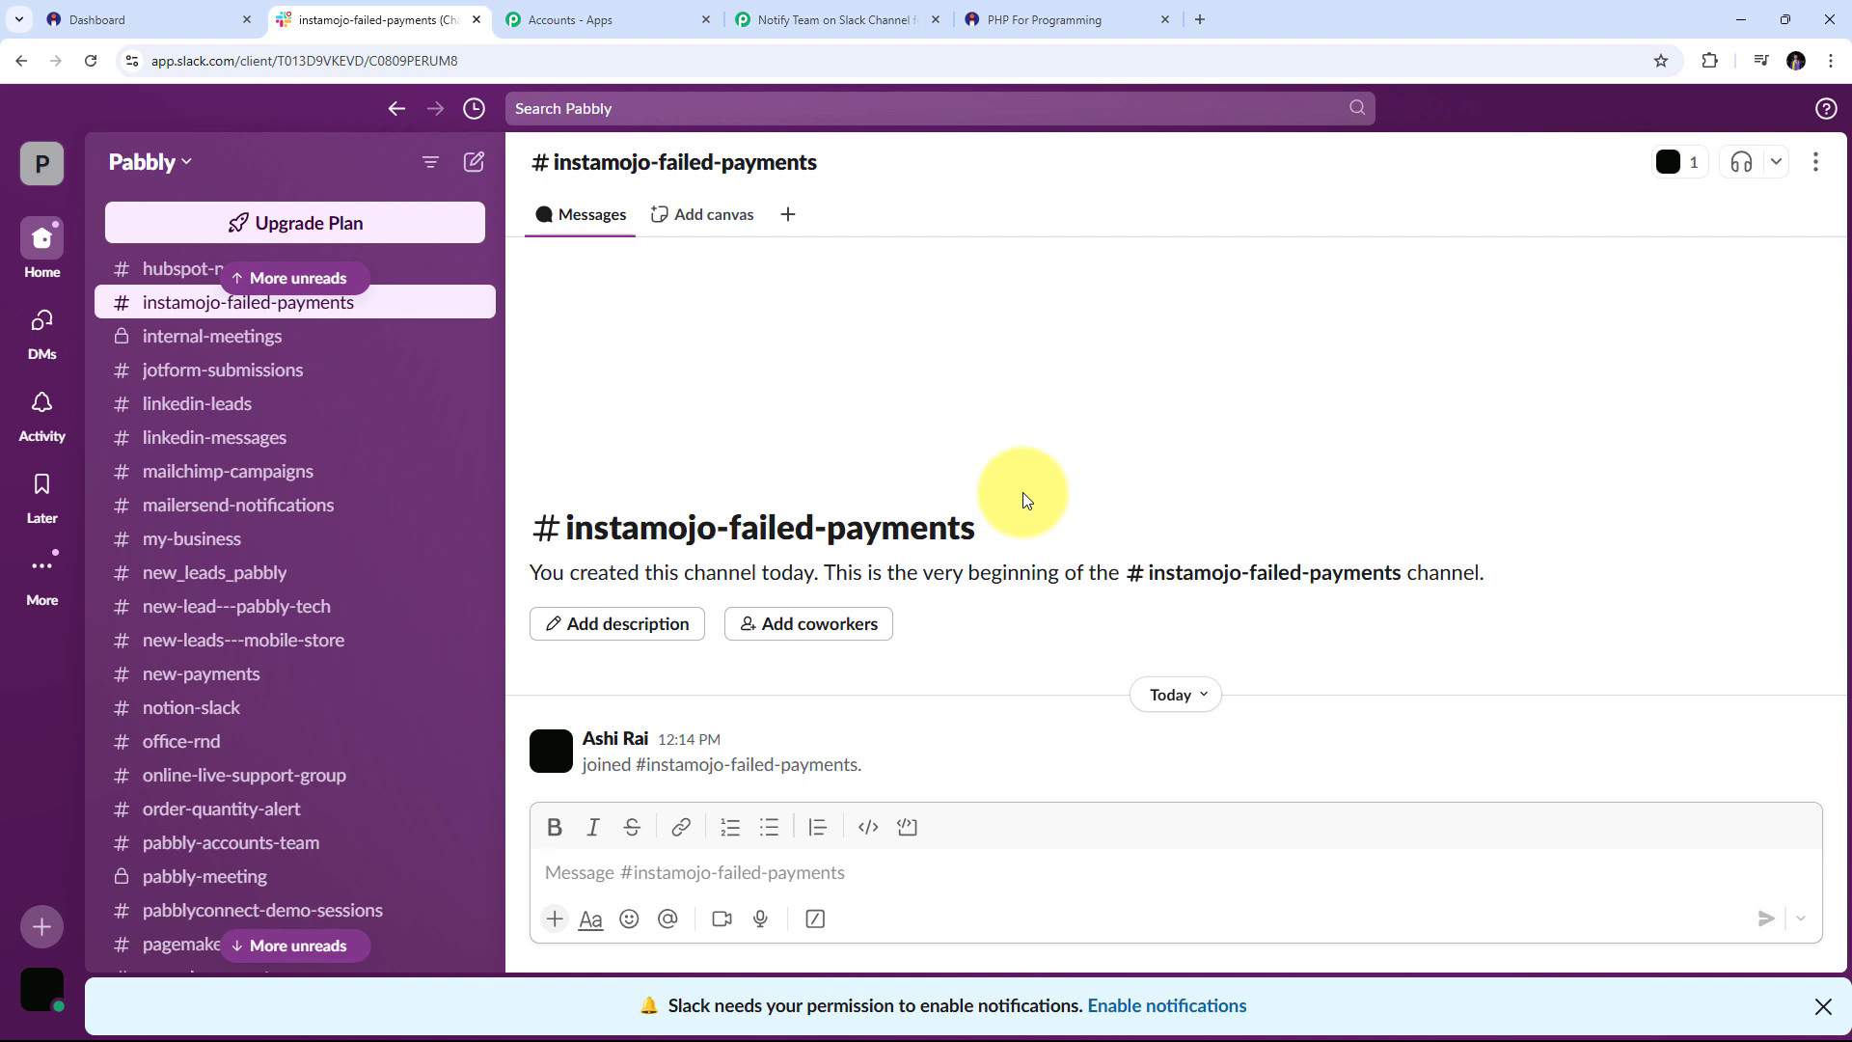
Return to the 'Notify Team on Slack Channel' Pabbly workflow tab
{"action": "left_click", "coordinate": [797, 20]}
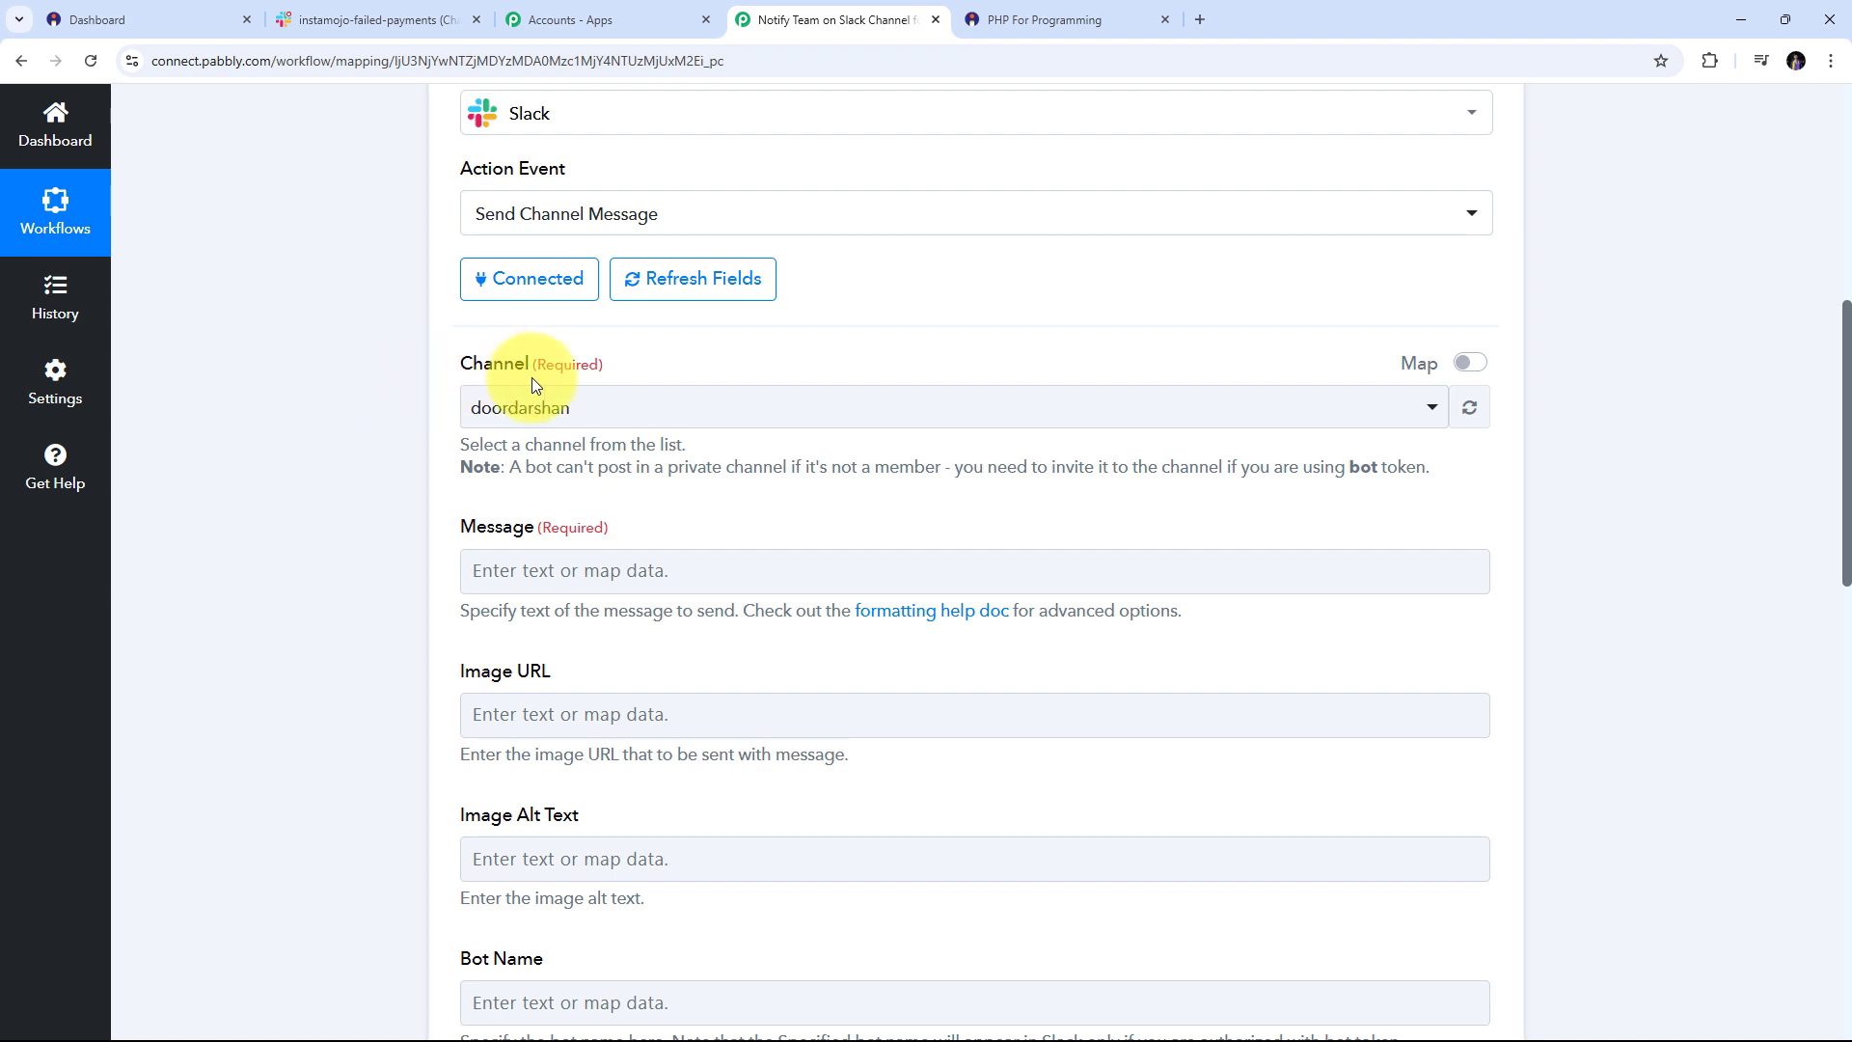
Search the Channel list for 'insta' and select instamojo-failed-payments as the target channel
{"action": "left_click", "coordinate": [964, 417]}
{"action": "scroll", "coordinate": [975, 691], "scroll_direction": "down", "scroll_amount": 4}
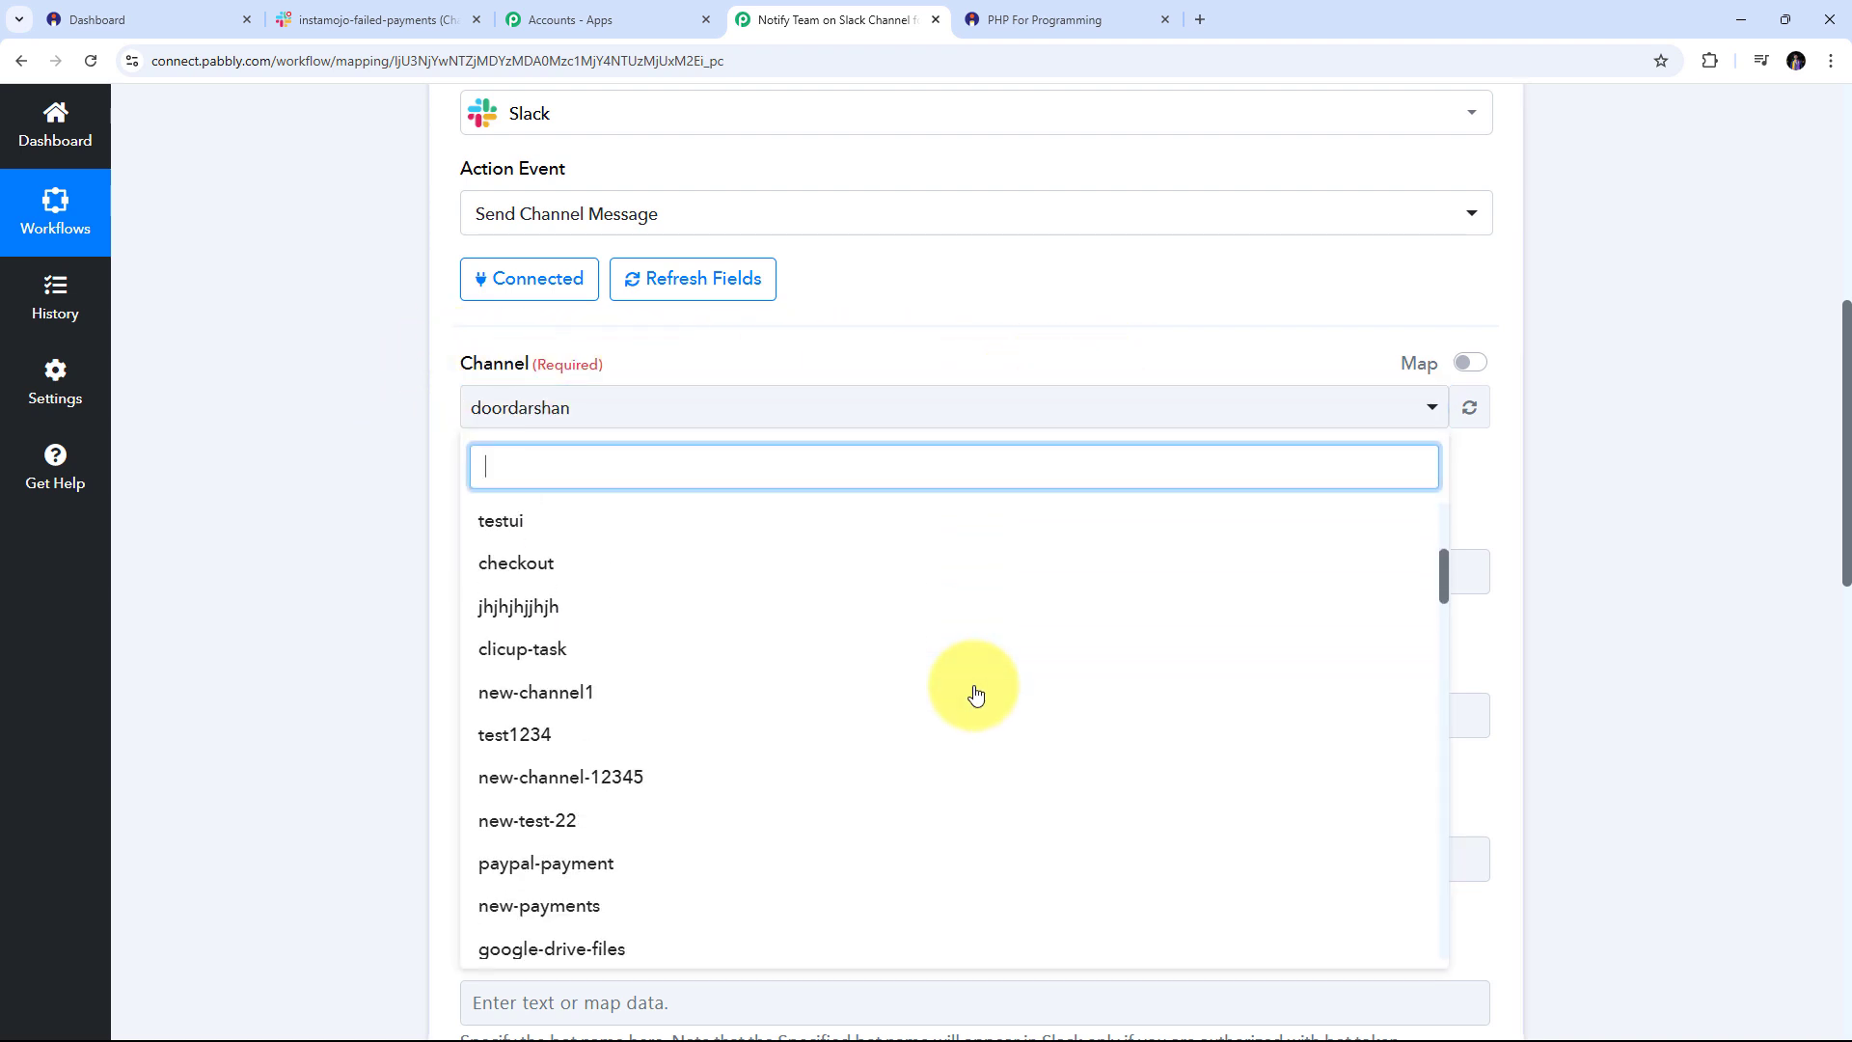
{"action": "scroll", "coordinate": [976, 692], "scroll_direction": "down", "scroll_amount": 10}
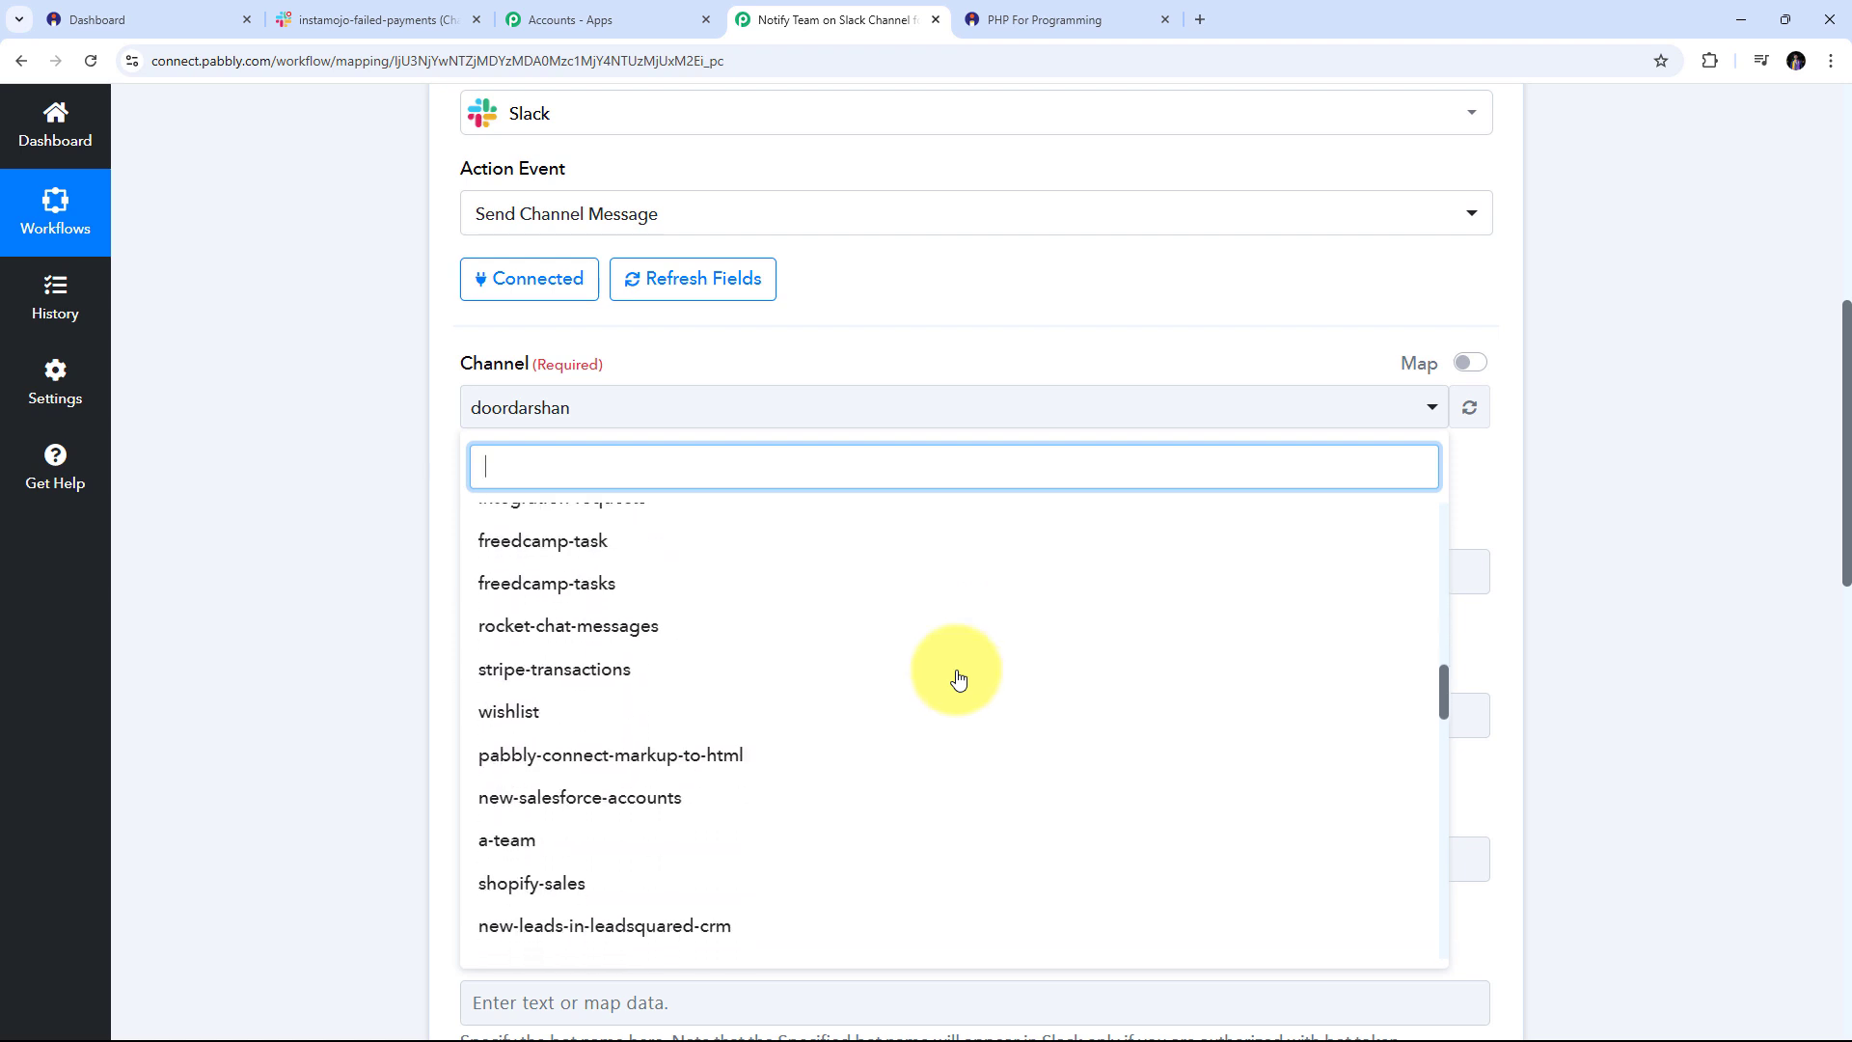
{"action": "scroll", "coordinate": [958, 680], "scroll_direction": "down", "scroll_amount": 8}
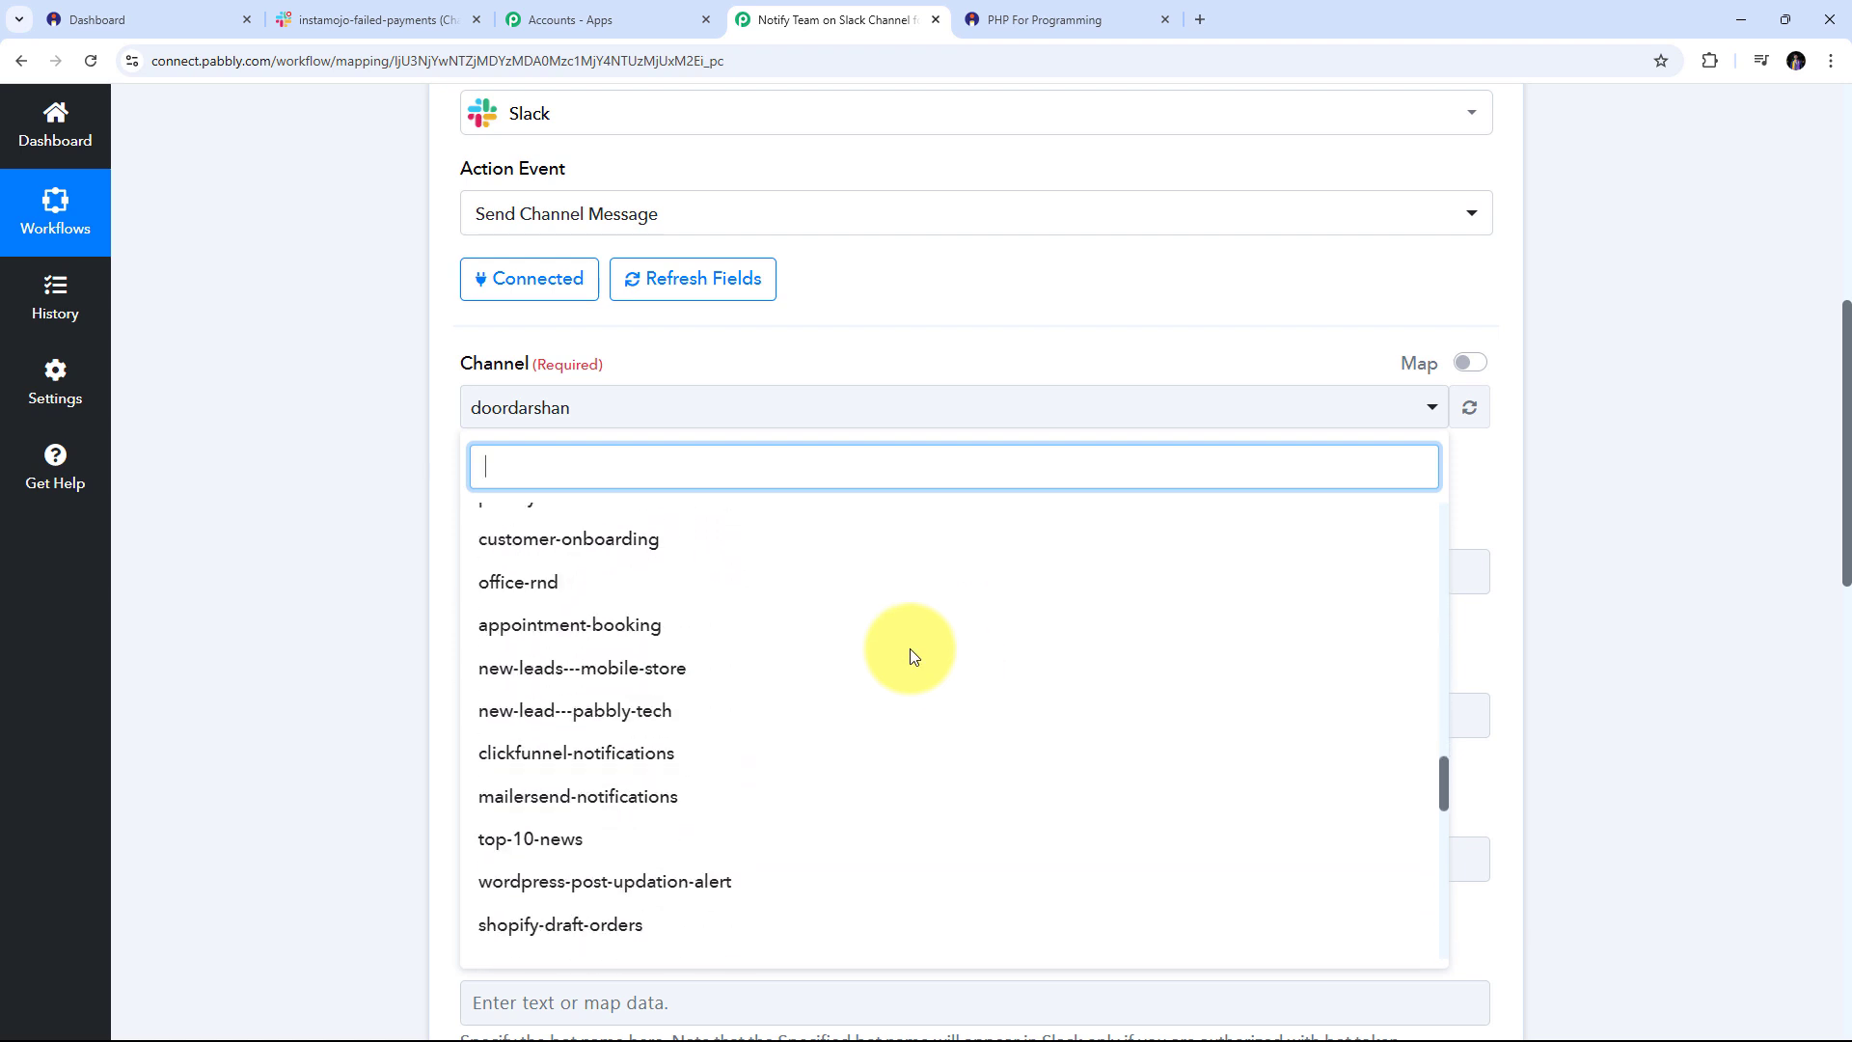
{"action": "scroll", "coordinate": [913, 657], "scroll_direction": "down", "scroll_amount": 5}
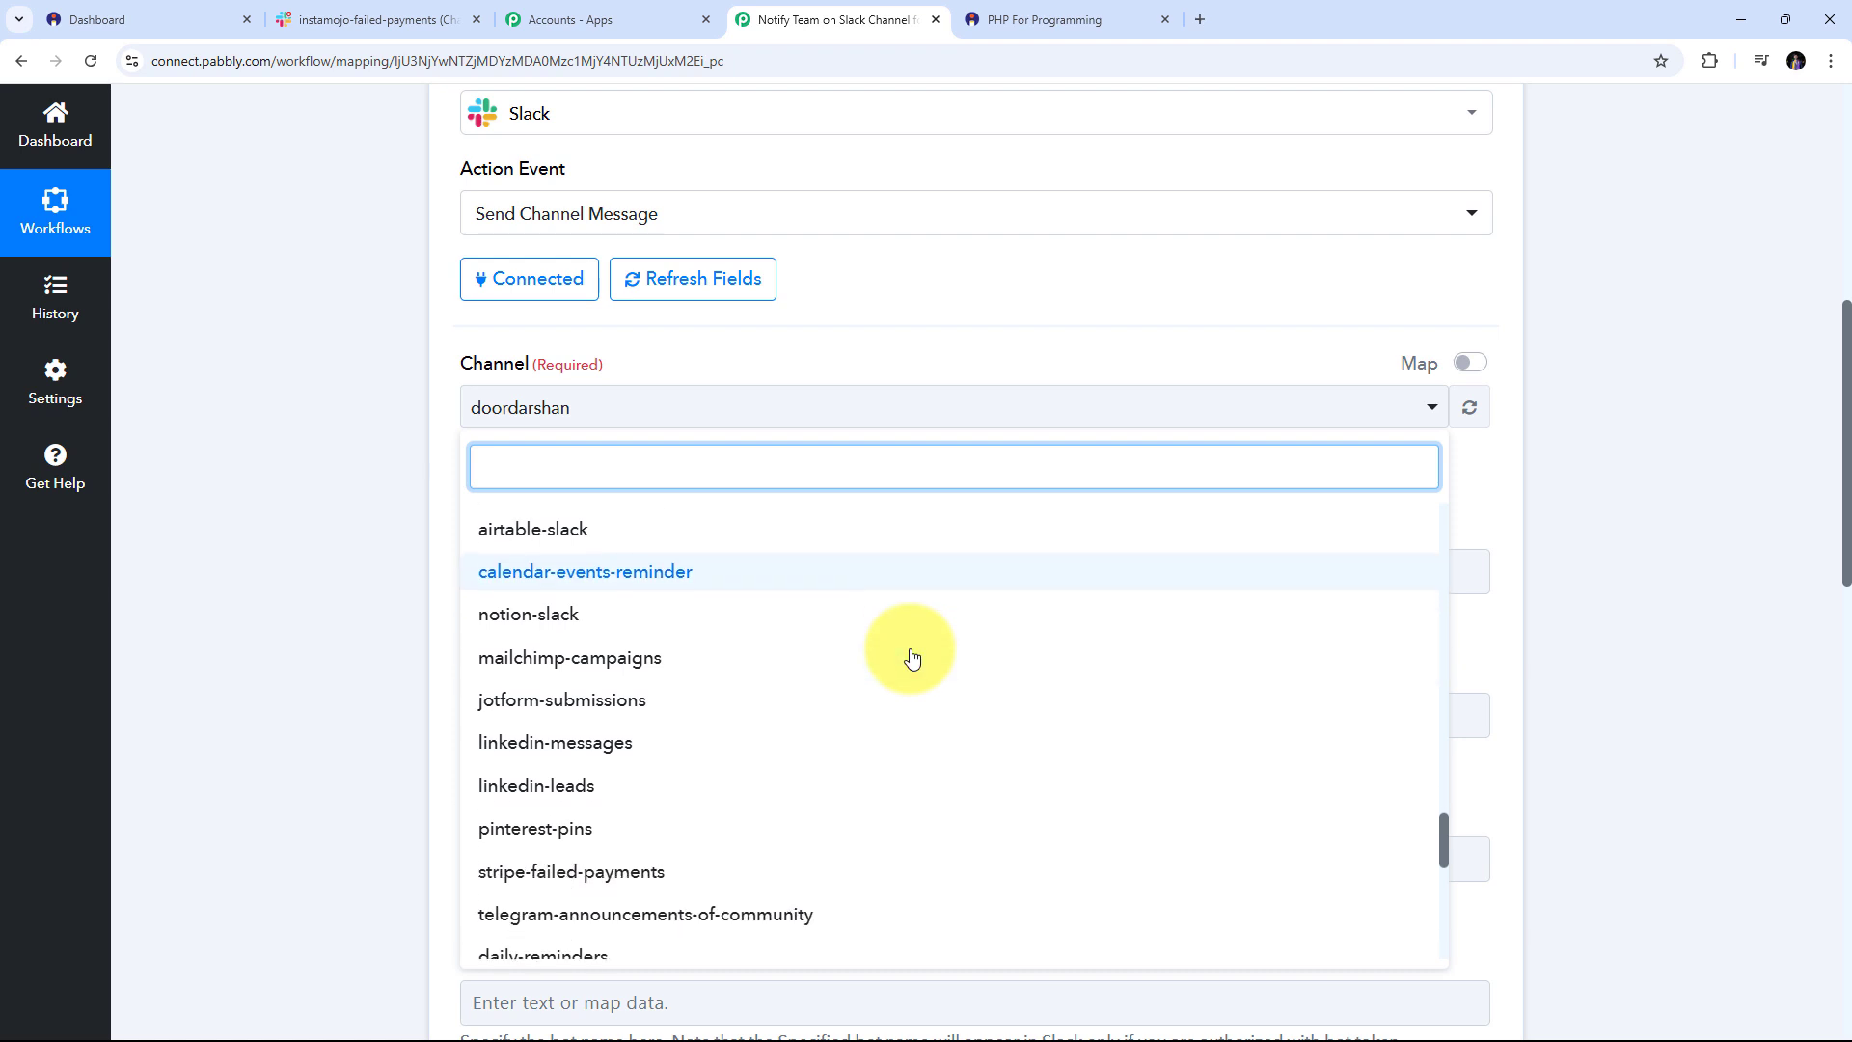
{"action": "scroll", "coordinate": [911, 657], "scroll_direction": "down", "scroll_amount": 5}
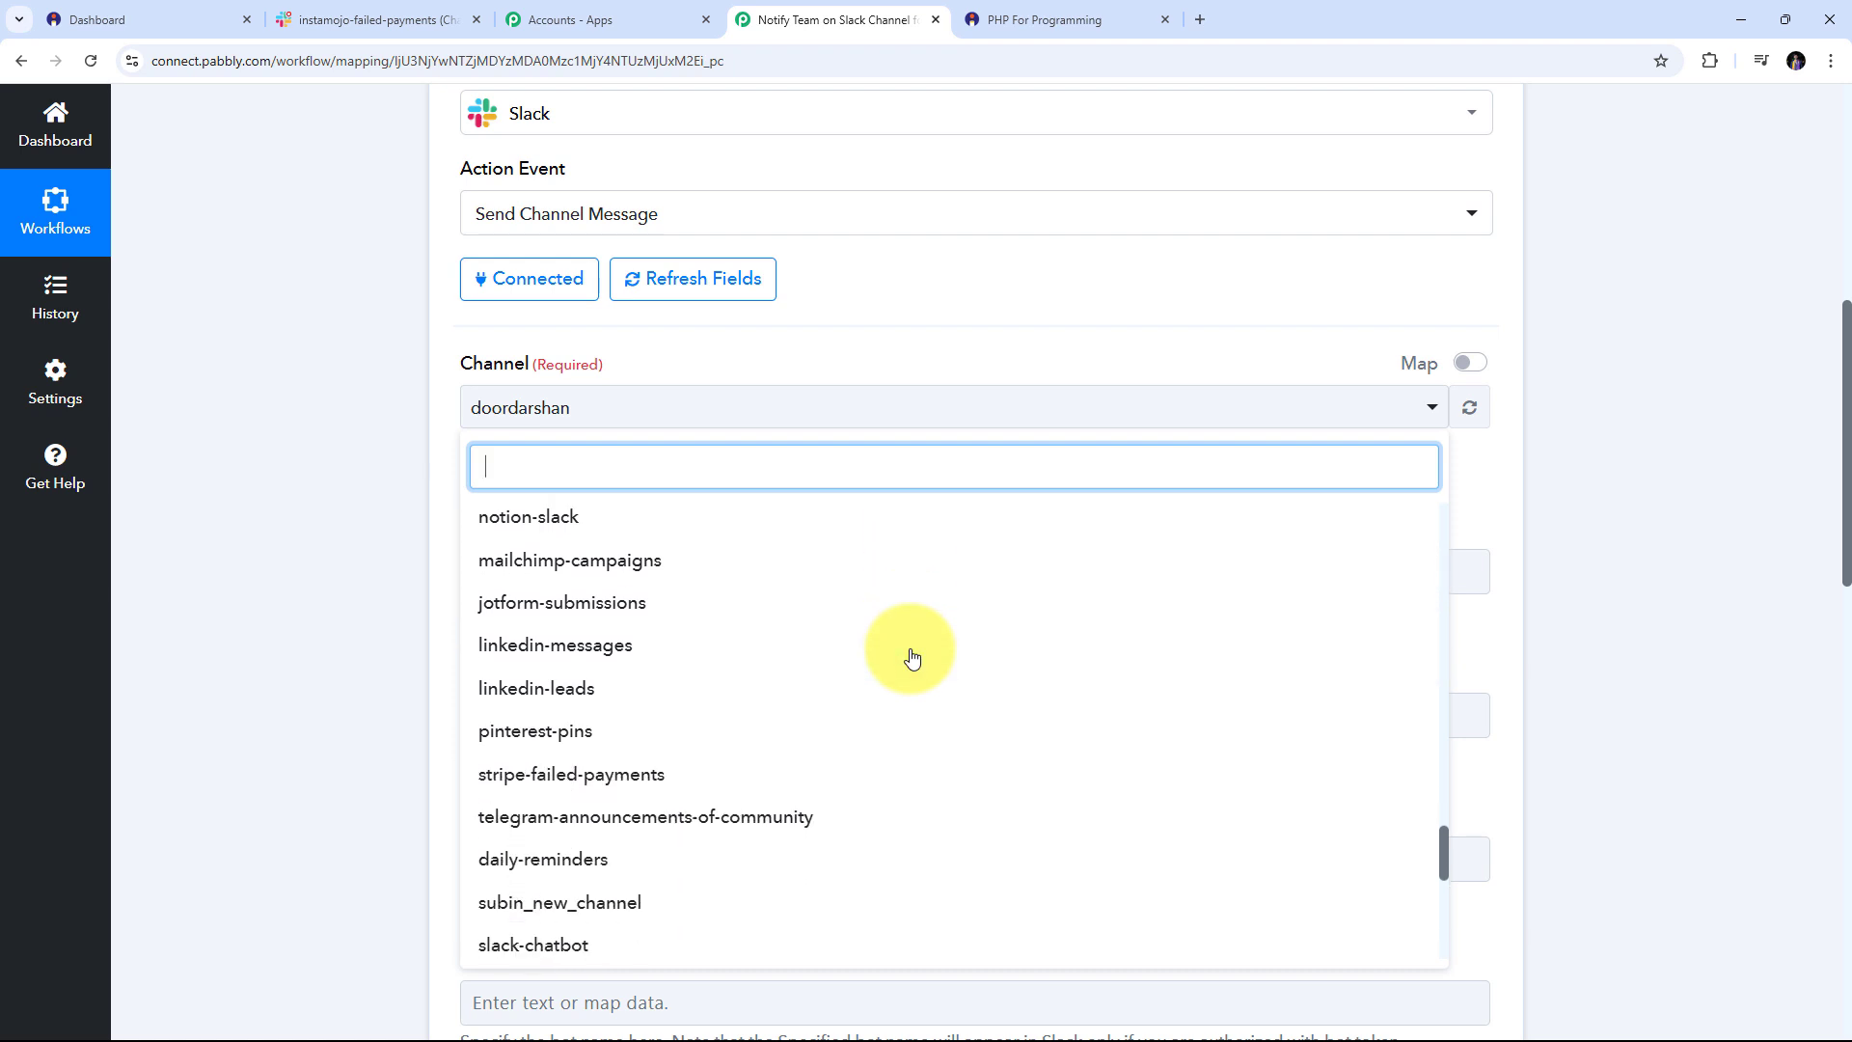
{"action": "left_click", "coordinate": [607, 455]}
{"action": "type", "text": "insta"}
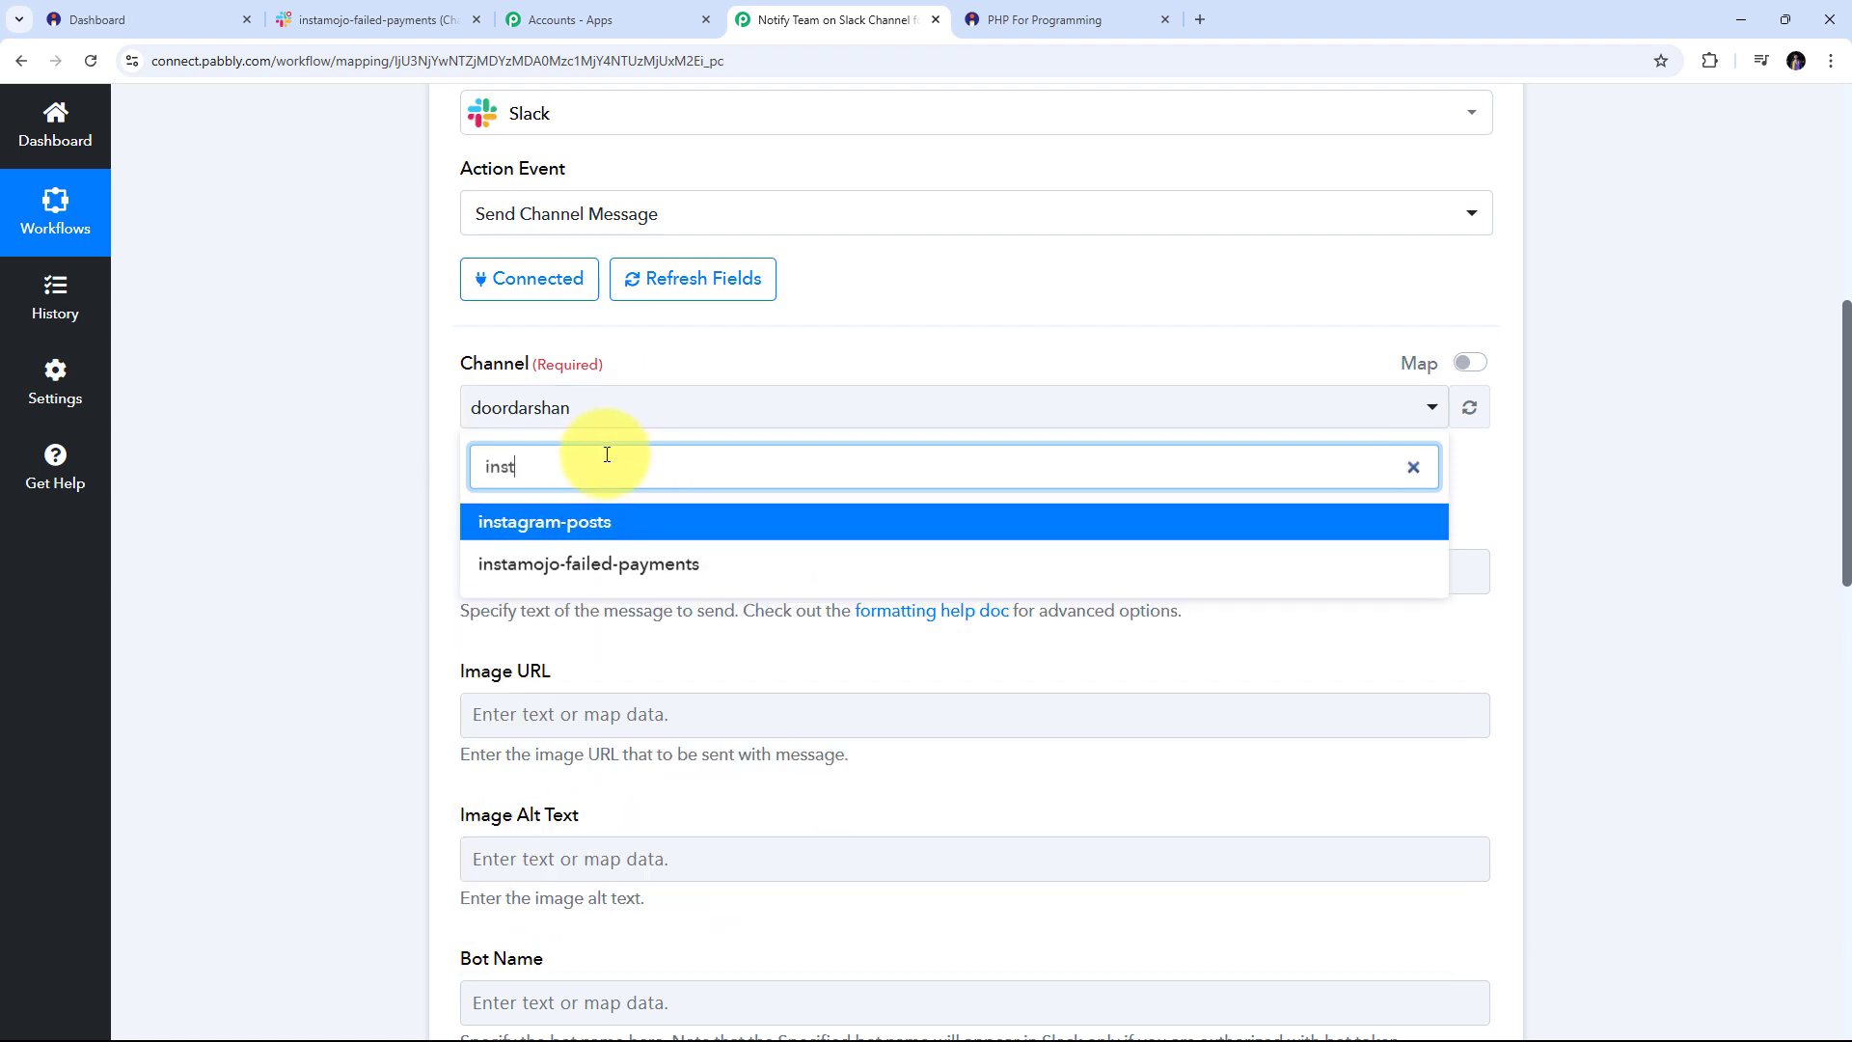
{"action": "left_click", "coordinate": [638, 569]}
{"action": "scroll", "coordinate": [584, 378], "scroll_direction": "down", "scroll_amount": 2}
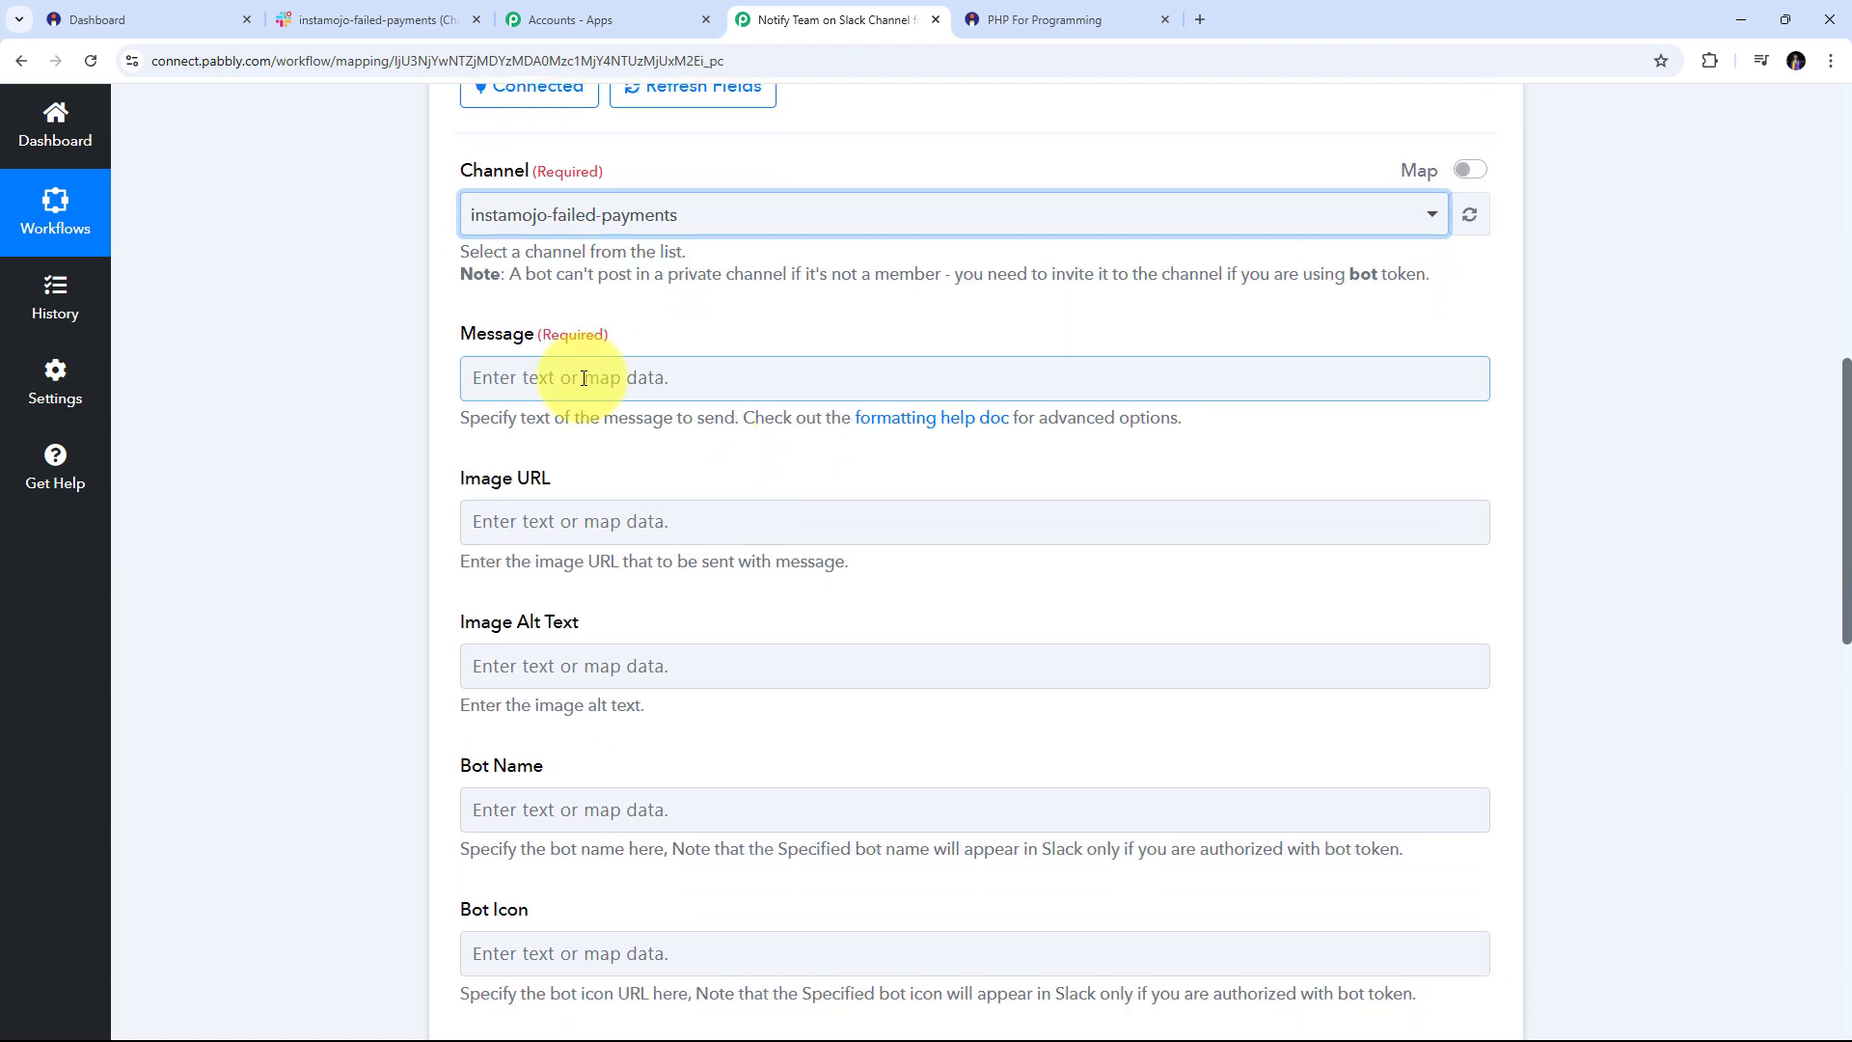
{"action": "scroll", "coordinate": [584, 378], "scroll_direction": "up", "scroll_amount": 1}
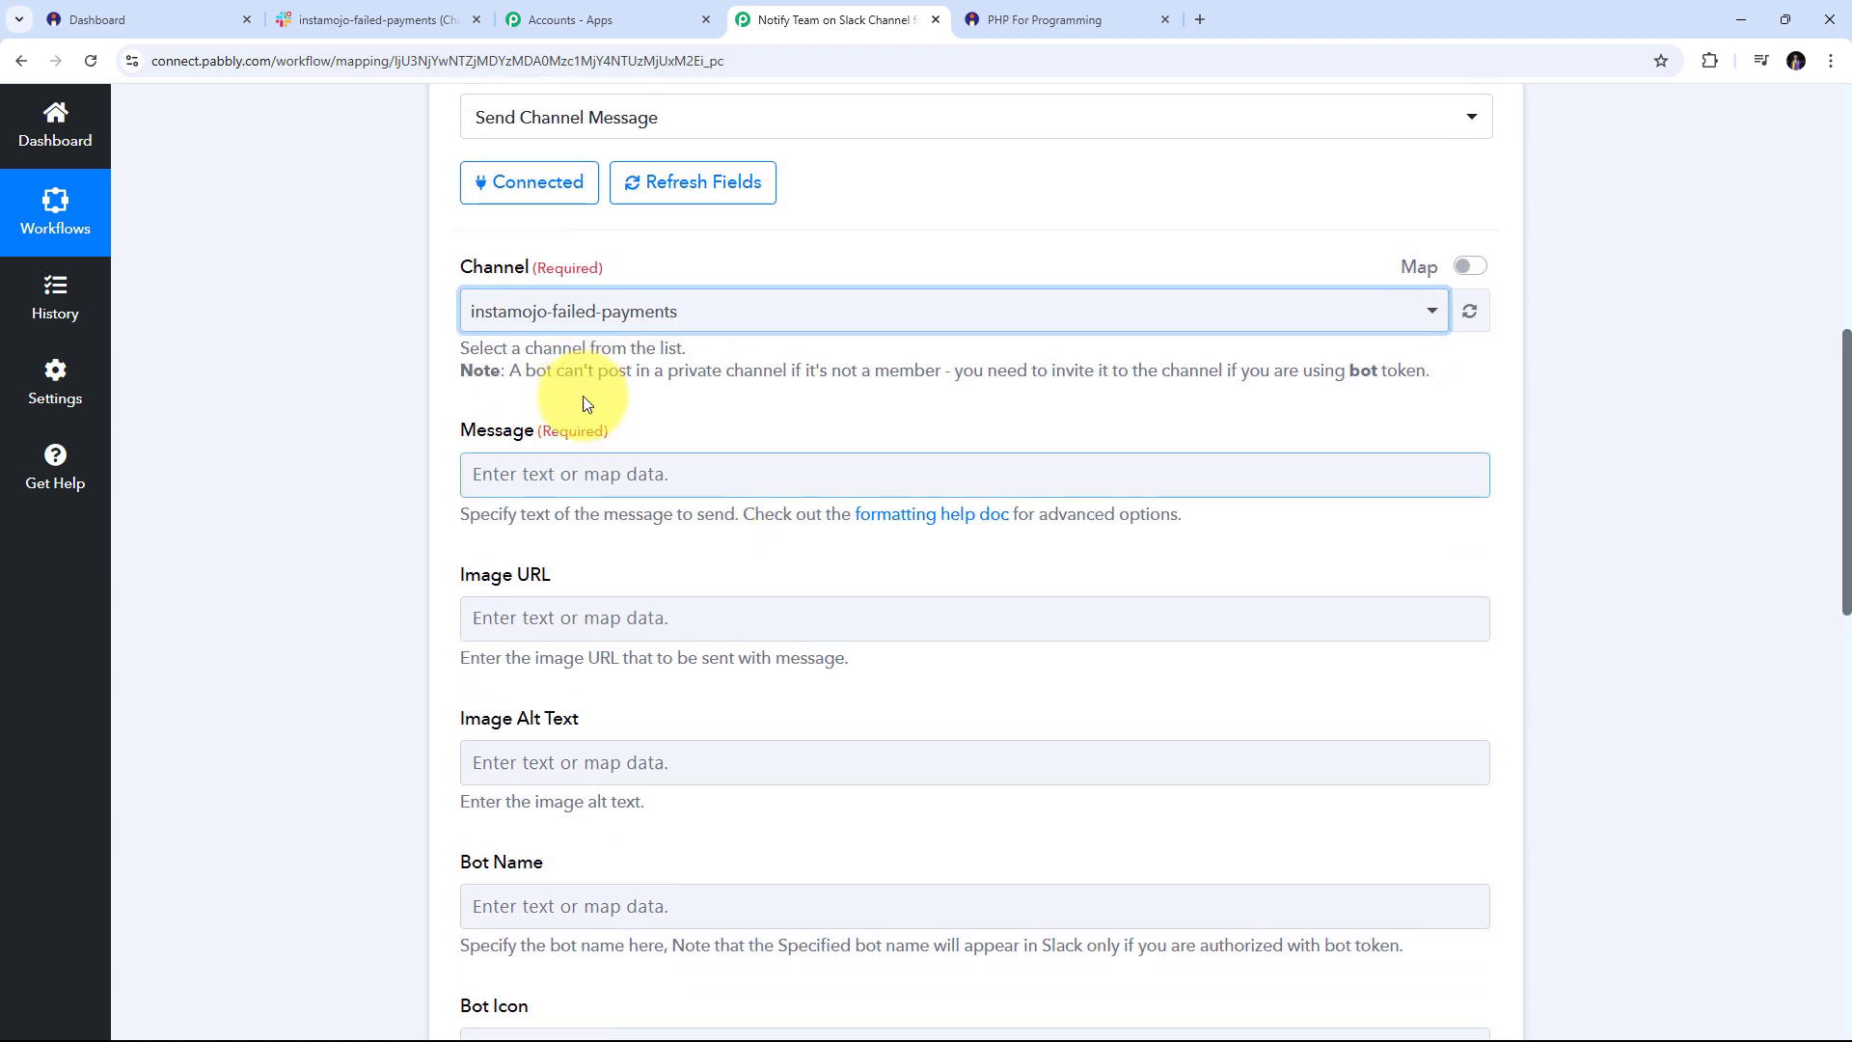
Paste the prepared failed-payment template into the Slack Message field
{"action": "left_click", "coordinate": [534, 472]}
{"action": "type", "text": "A new payment has been failed  Here are the Payment Details: Customer Name: Phone Number: Email: Product Name: Amount:  Do resolve this issue as soon as posiible."}
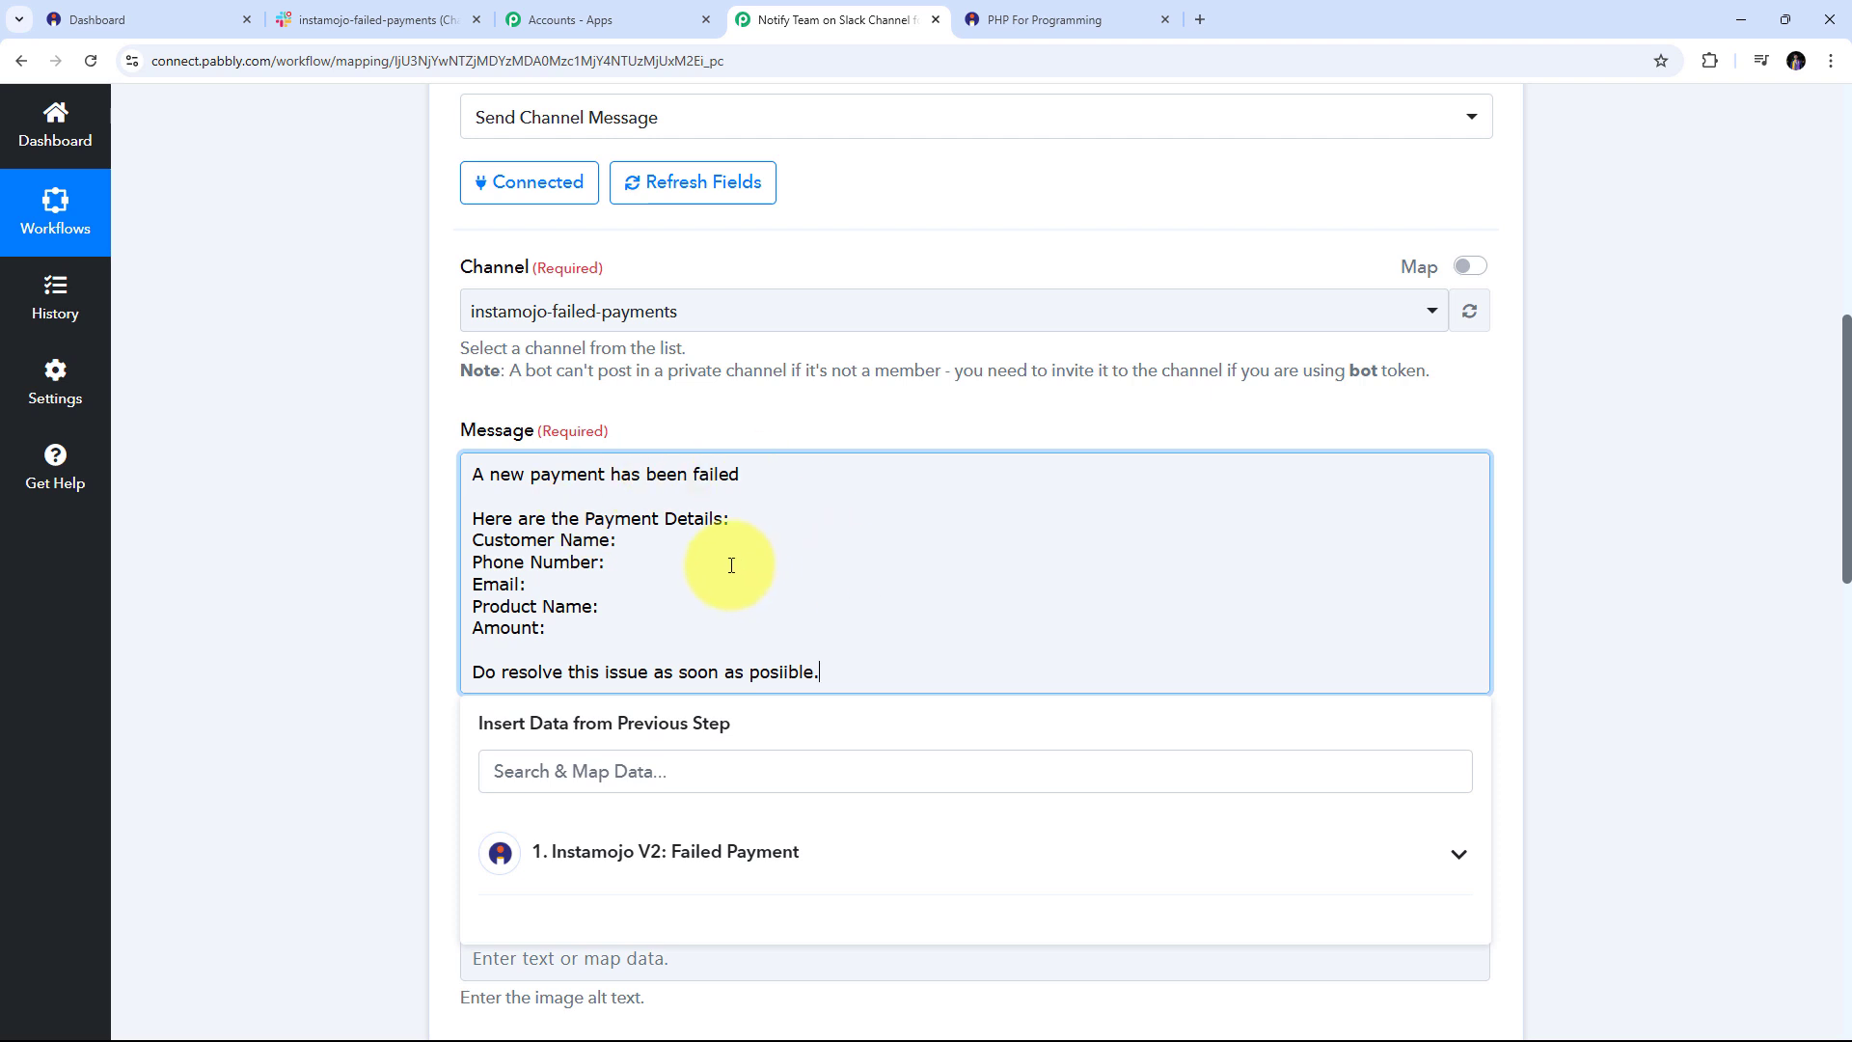
Map Instamojo Buyer Name after Customer Name and Buyer Phone after Phone Number
{"action": "left_click", "coordinate": [631, 540]}
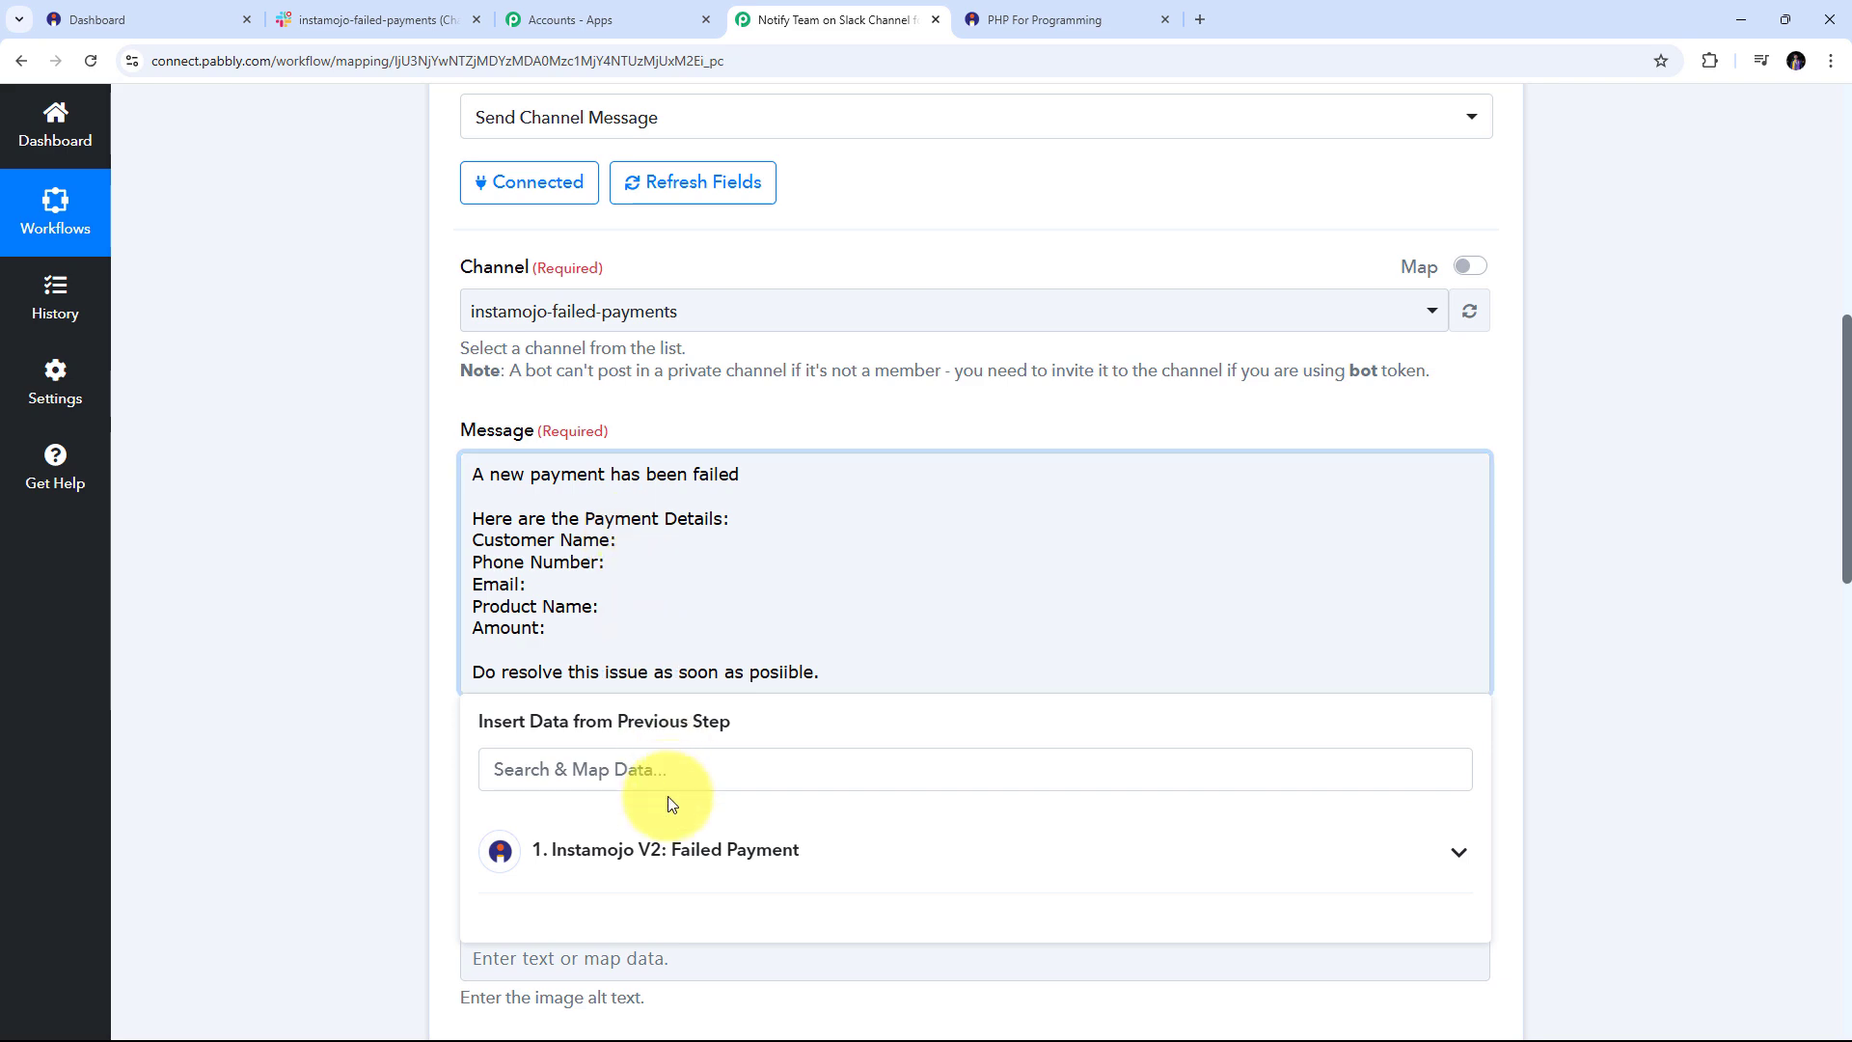
{"action": "left_click", "coordinate": [689, 857]}
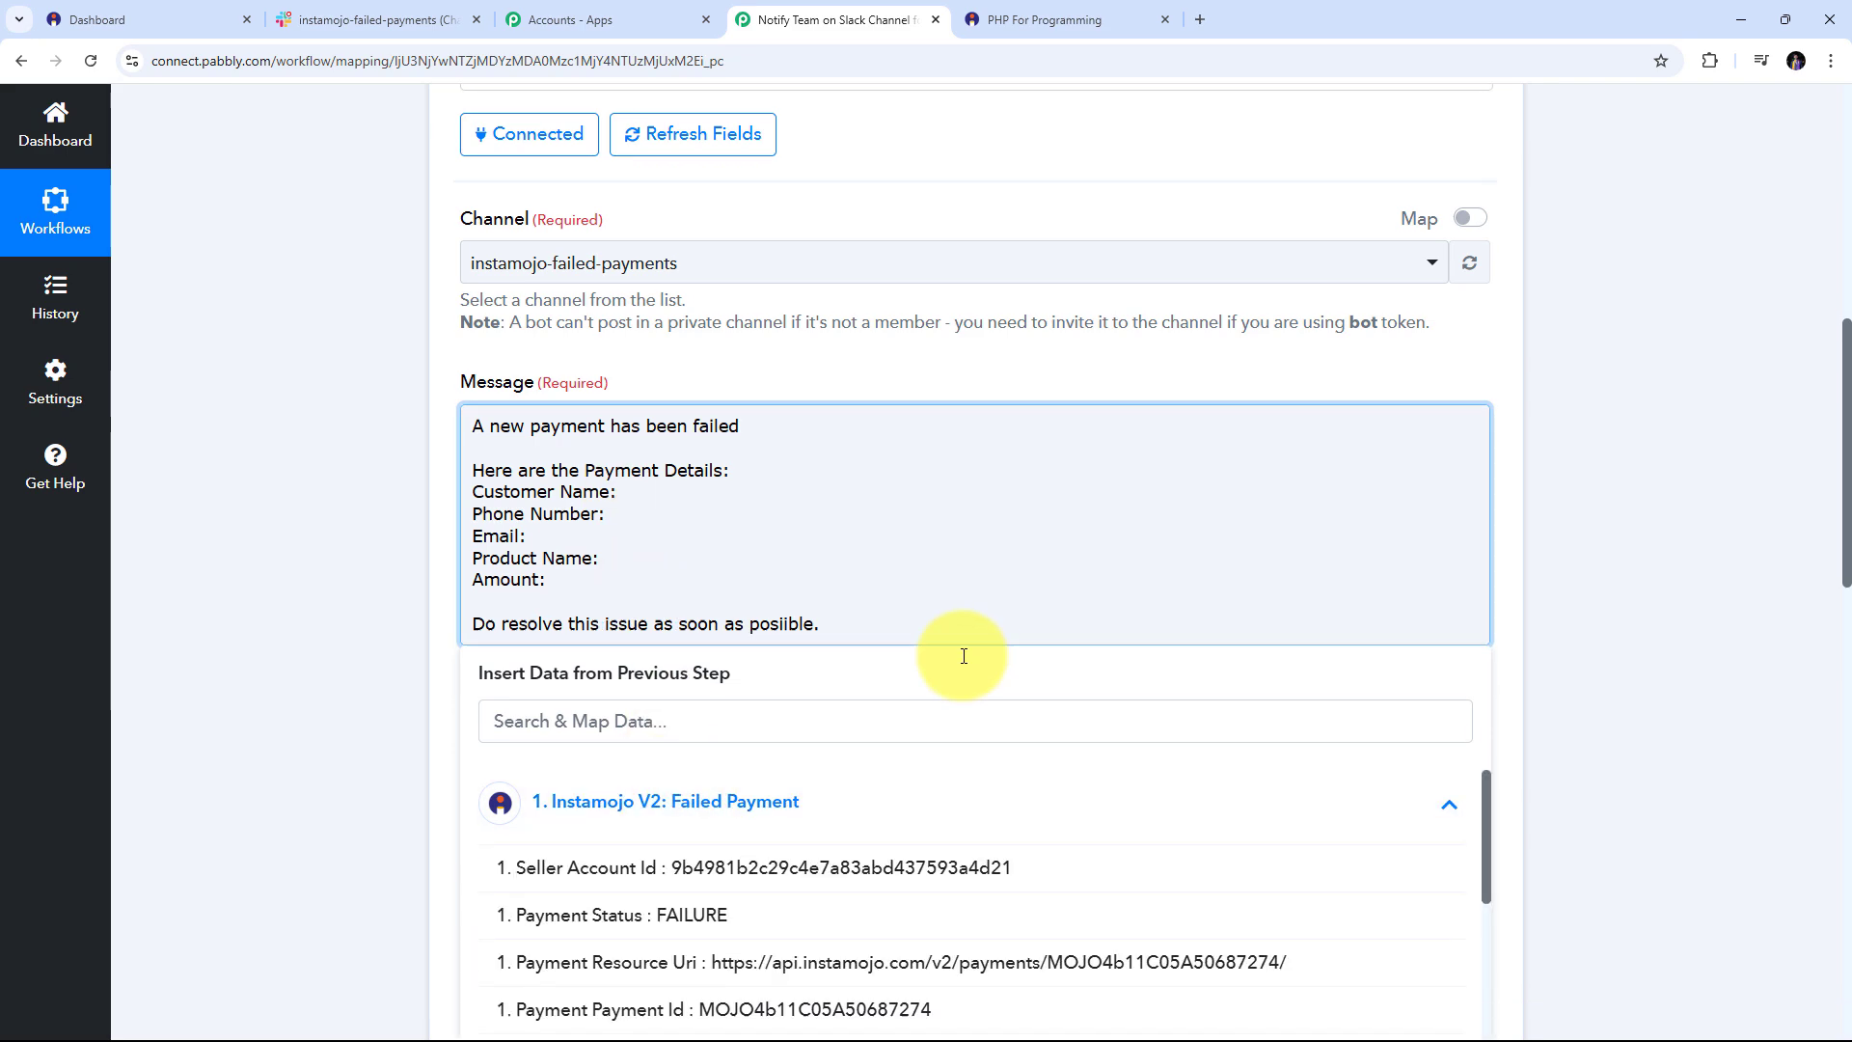
{"action": "scroll", "coordinate": [949, 662], "scroll_direction": "down", "scroll_amount": 10}
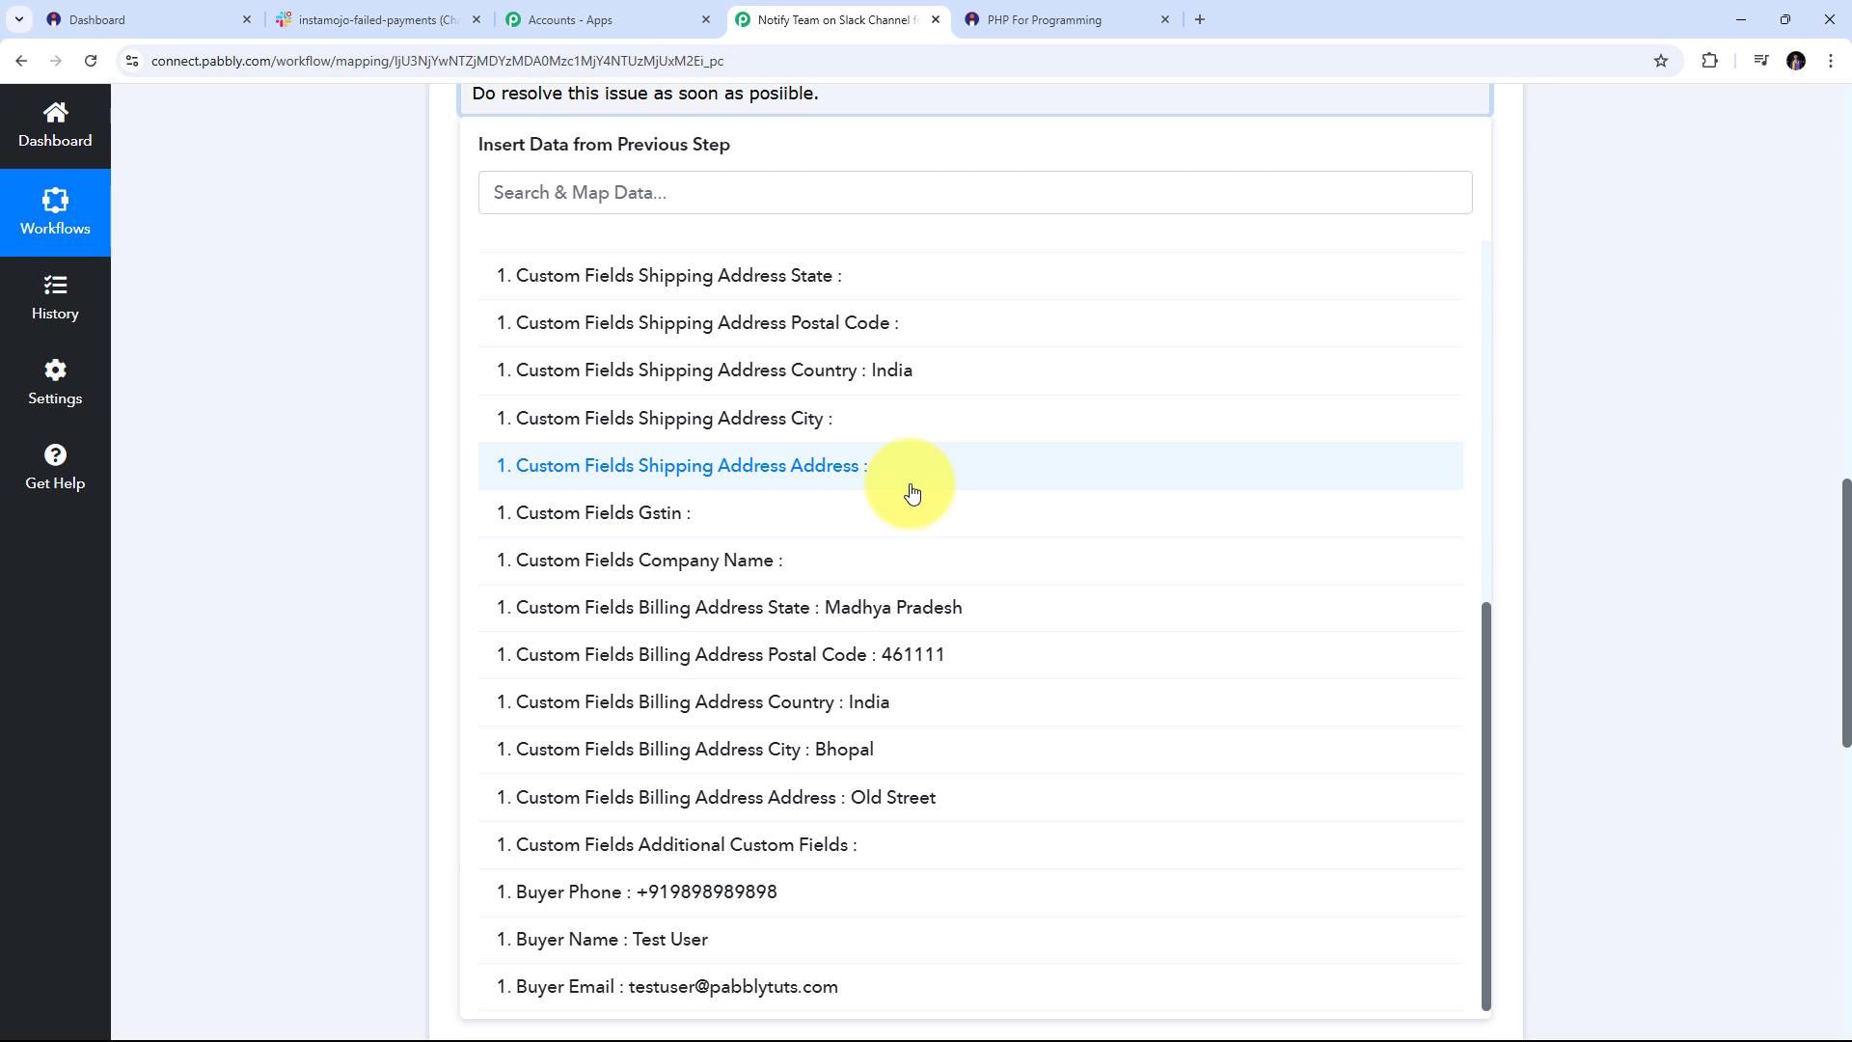
{"action": "scroll", "coordinate": [909, 486], "scroll_direction": "down", "scroll_amount": 1}
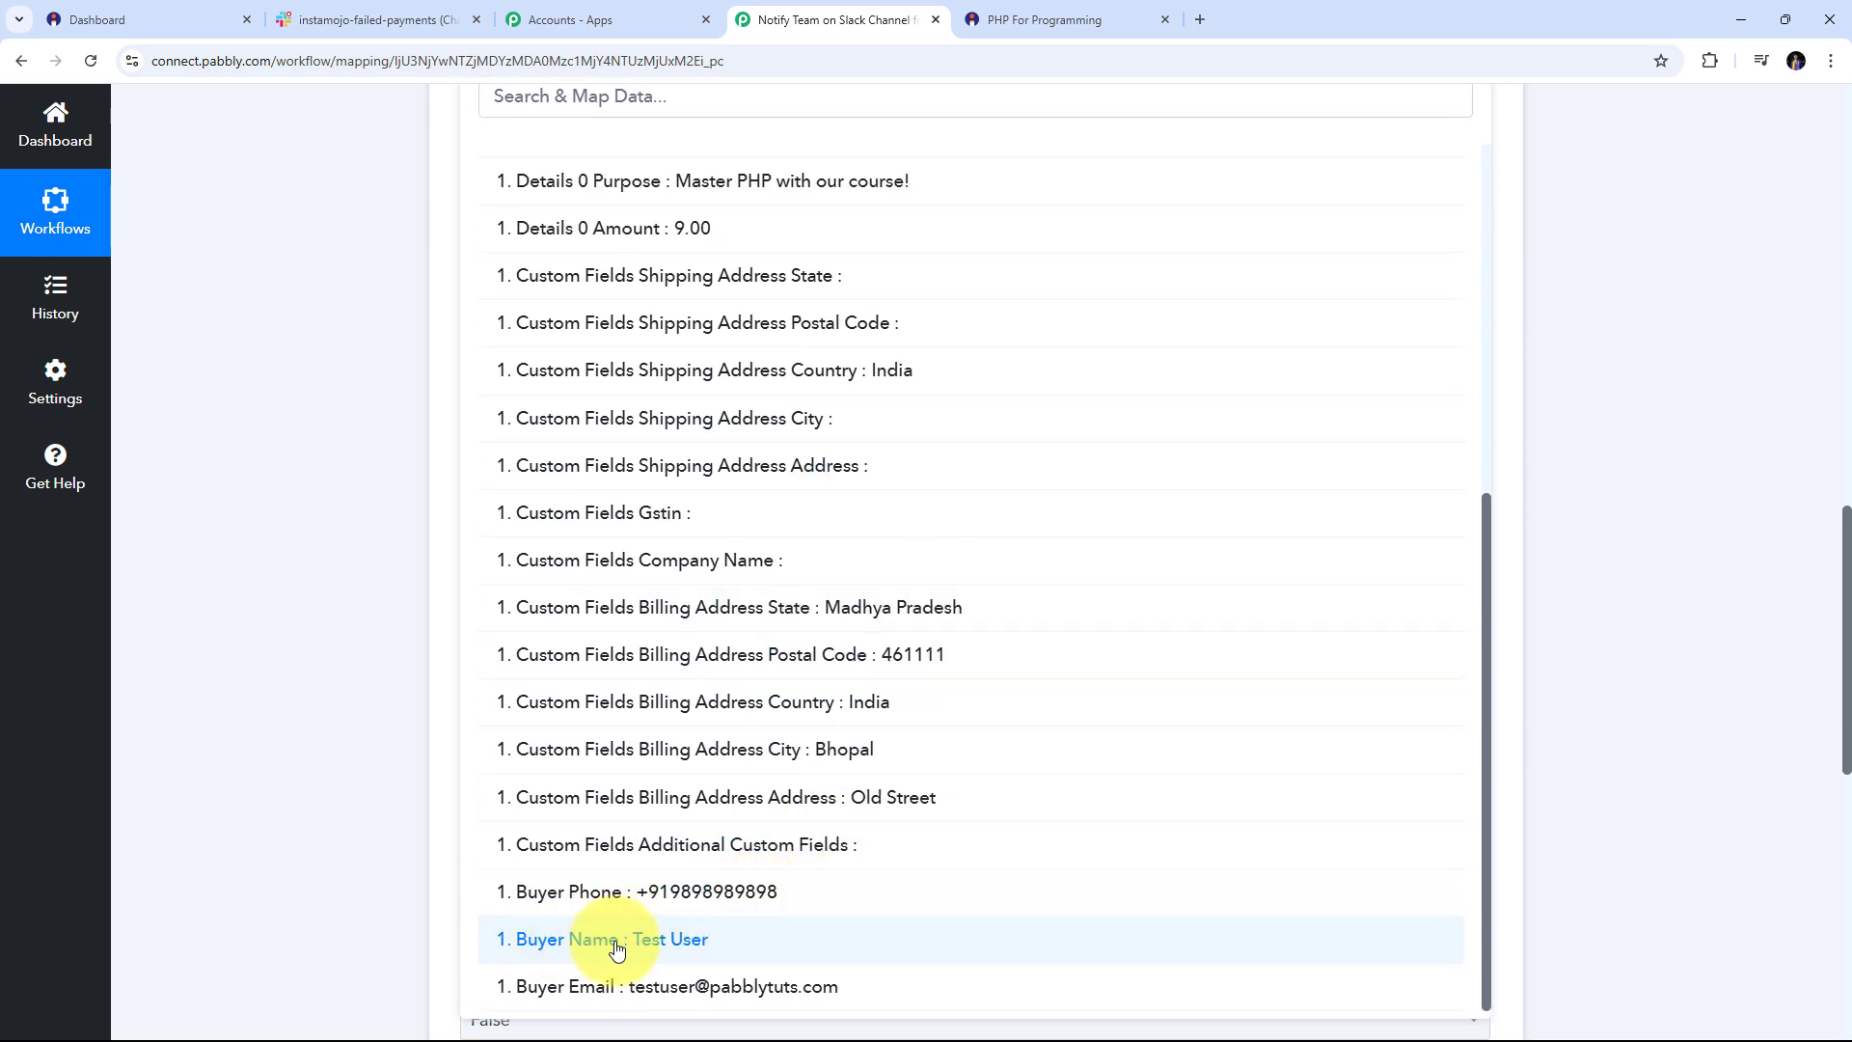
{"action": "left_click", "coordinate": [696, 938]}
{"action": "scroll", "coordinate": [1045, 649], "scroll_direction": "up", "scroll_amount": 5}
{"action": "scroll", "coordinate": [309, 344], "scroll_direction": "up", "scroll_amount": 3}
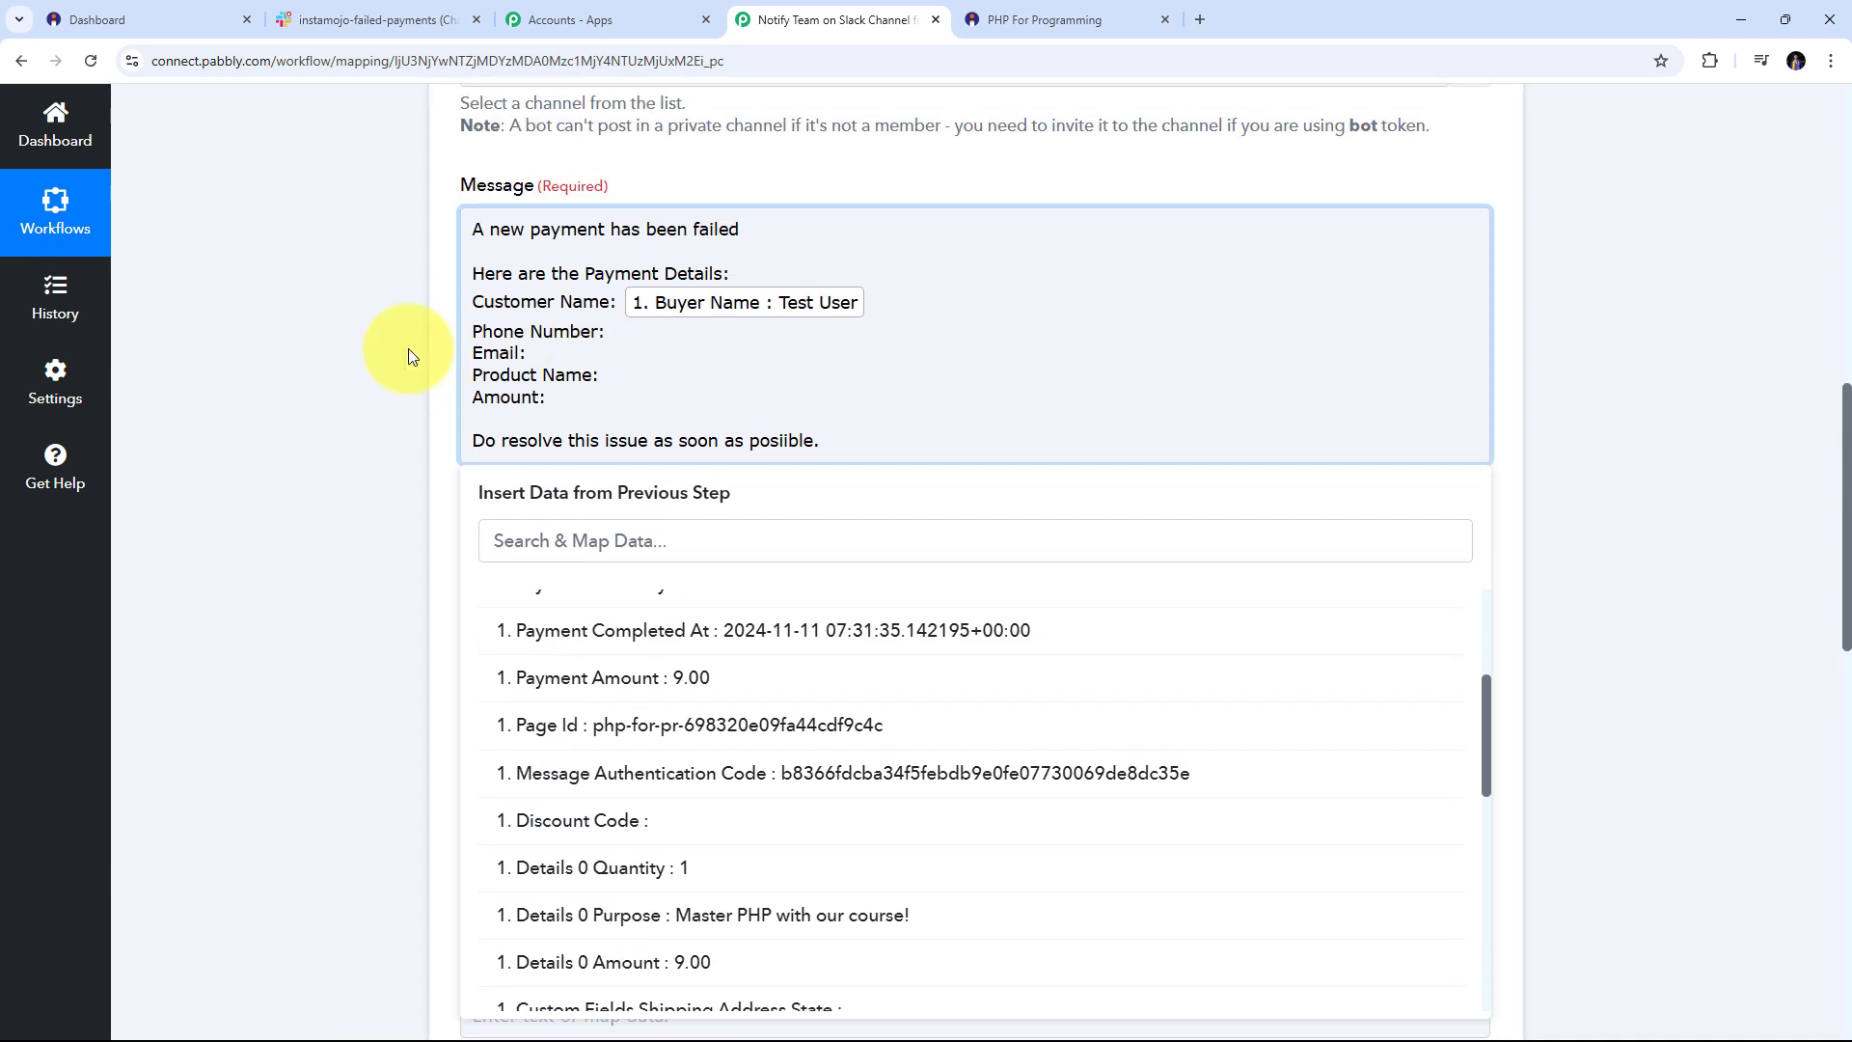
{"action": "left_click", "coordinate": [617, 335]}
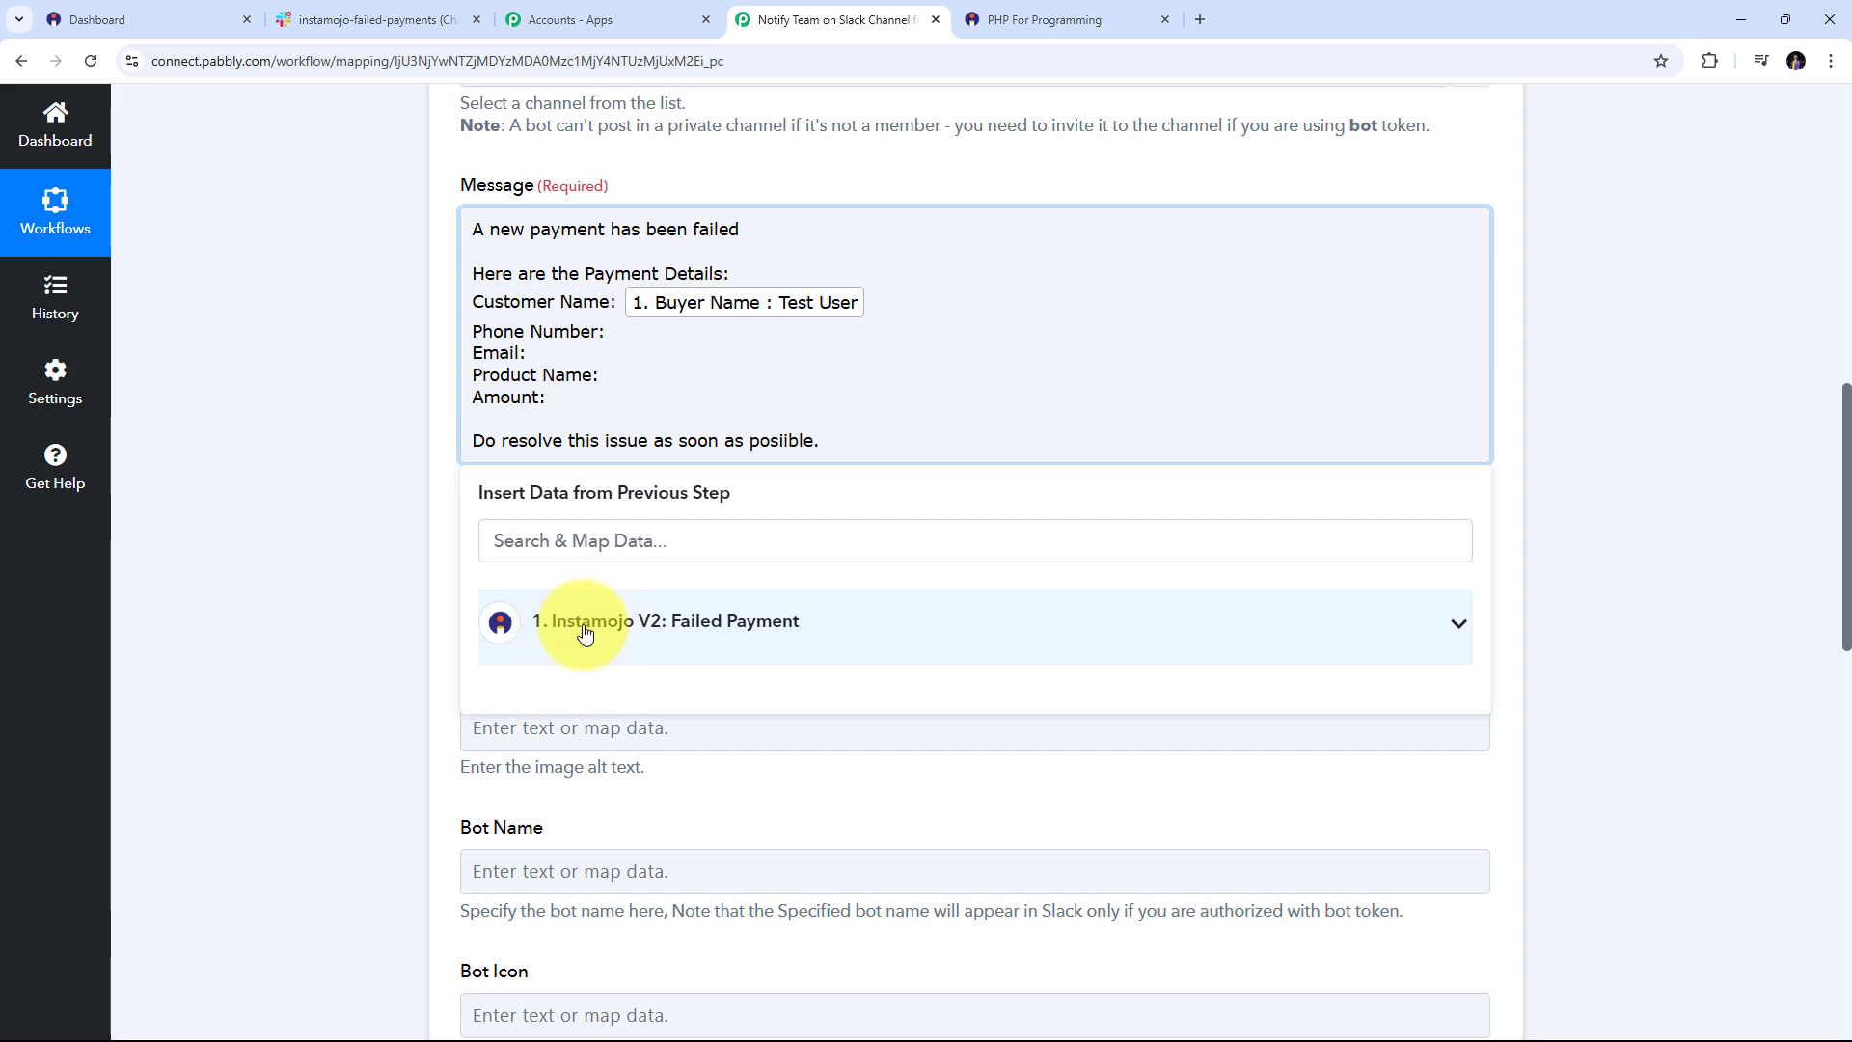
{"action": "left_click", "coordinate": [757, 630]}
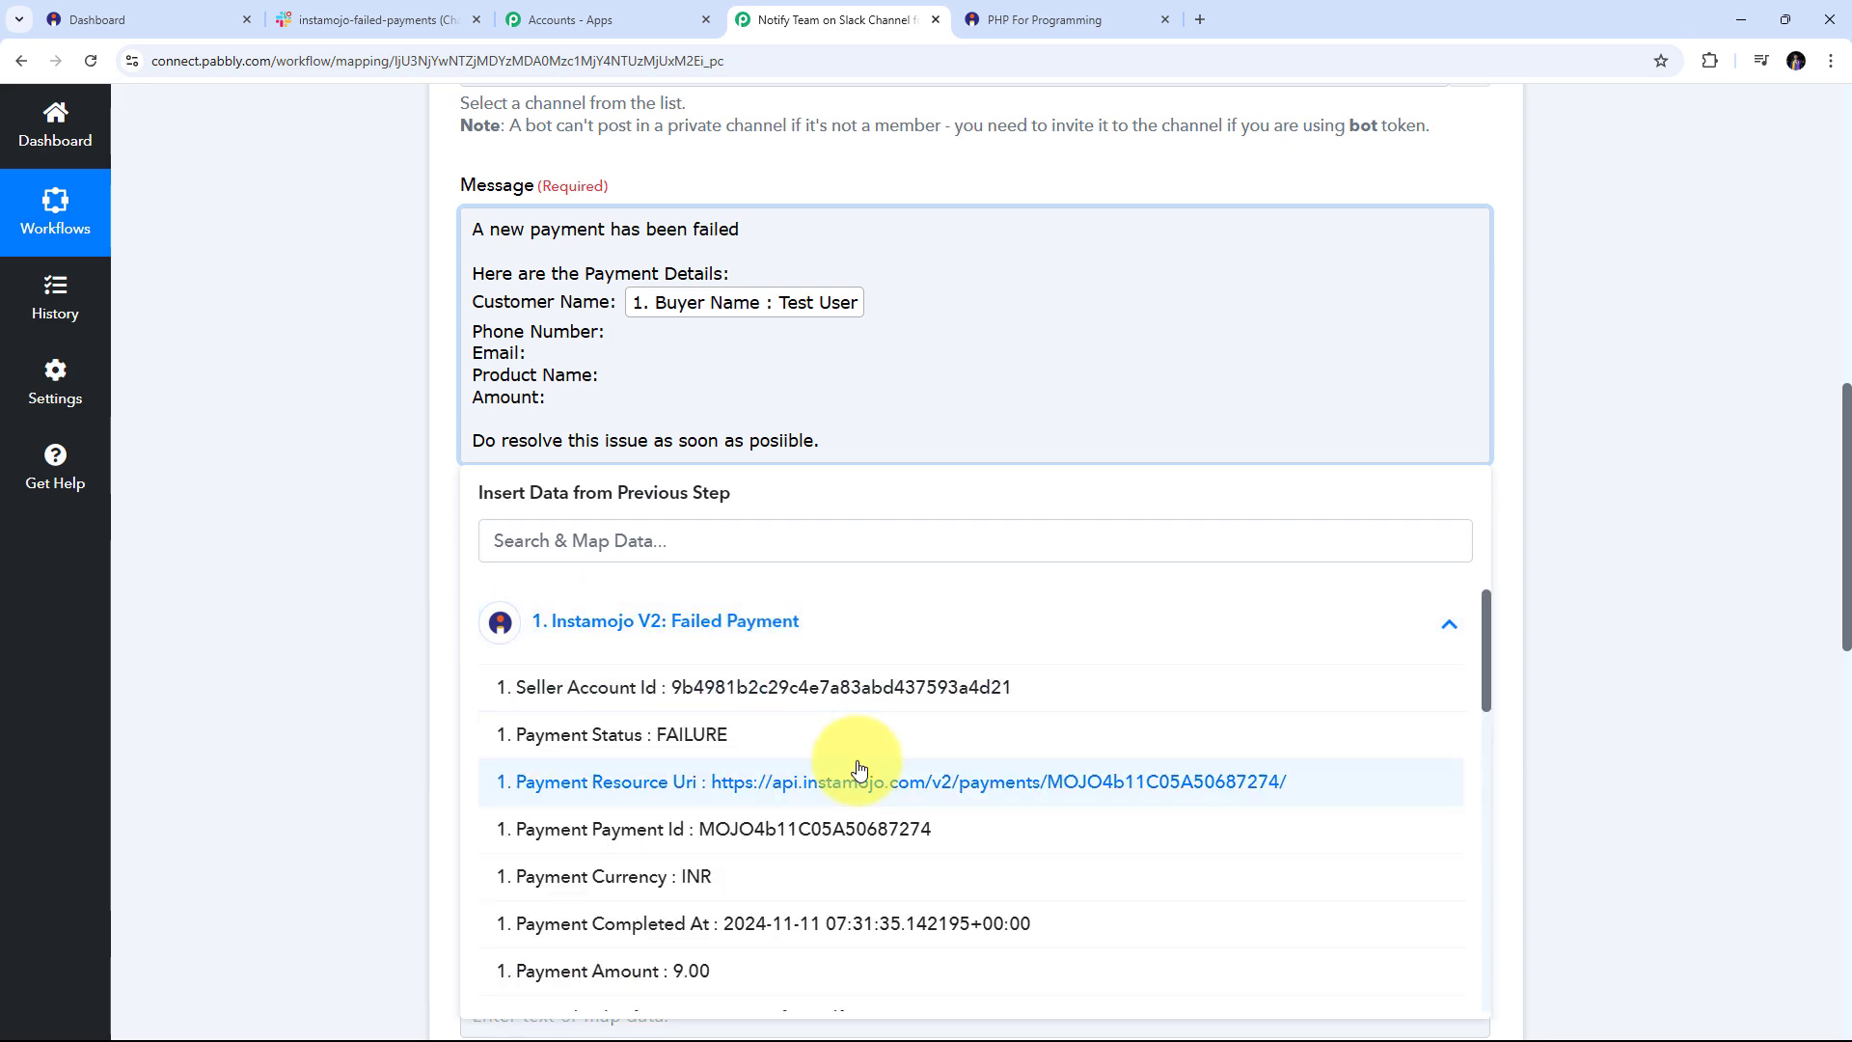
{"action": "scroll", "coordinate": [849, 762], "scroll_direction": "down", "scroll_amount": 5}
{"action": "scroll", "coordinate": [879, 745], "scroll_direction": "down", "scroll_amount": 5}
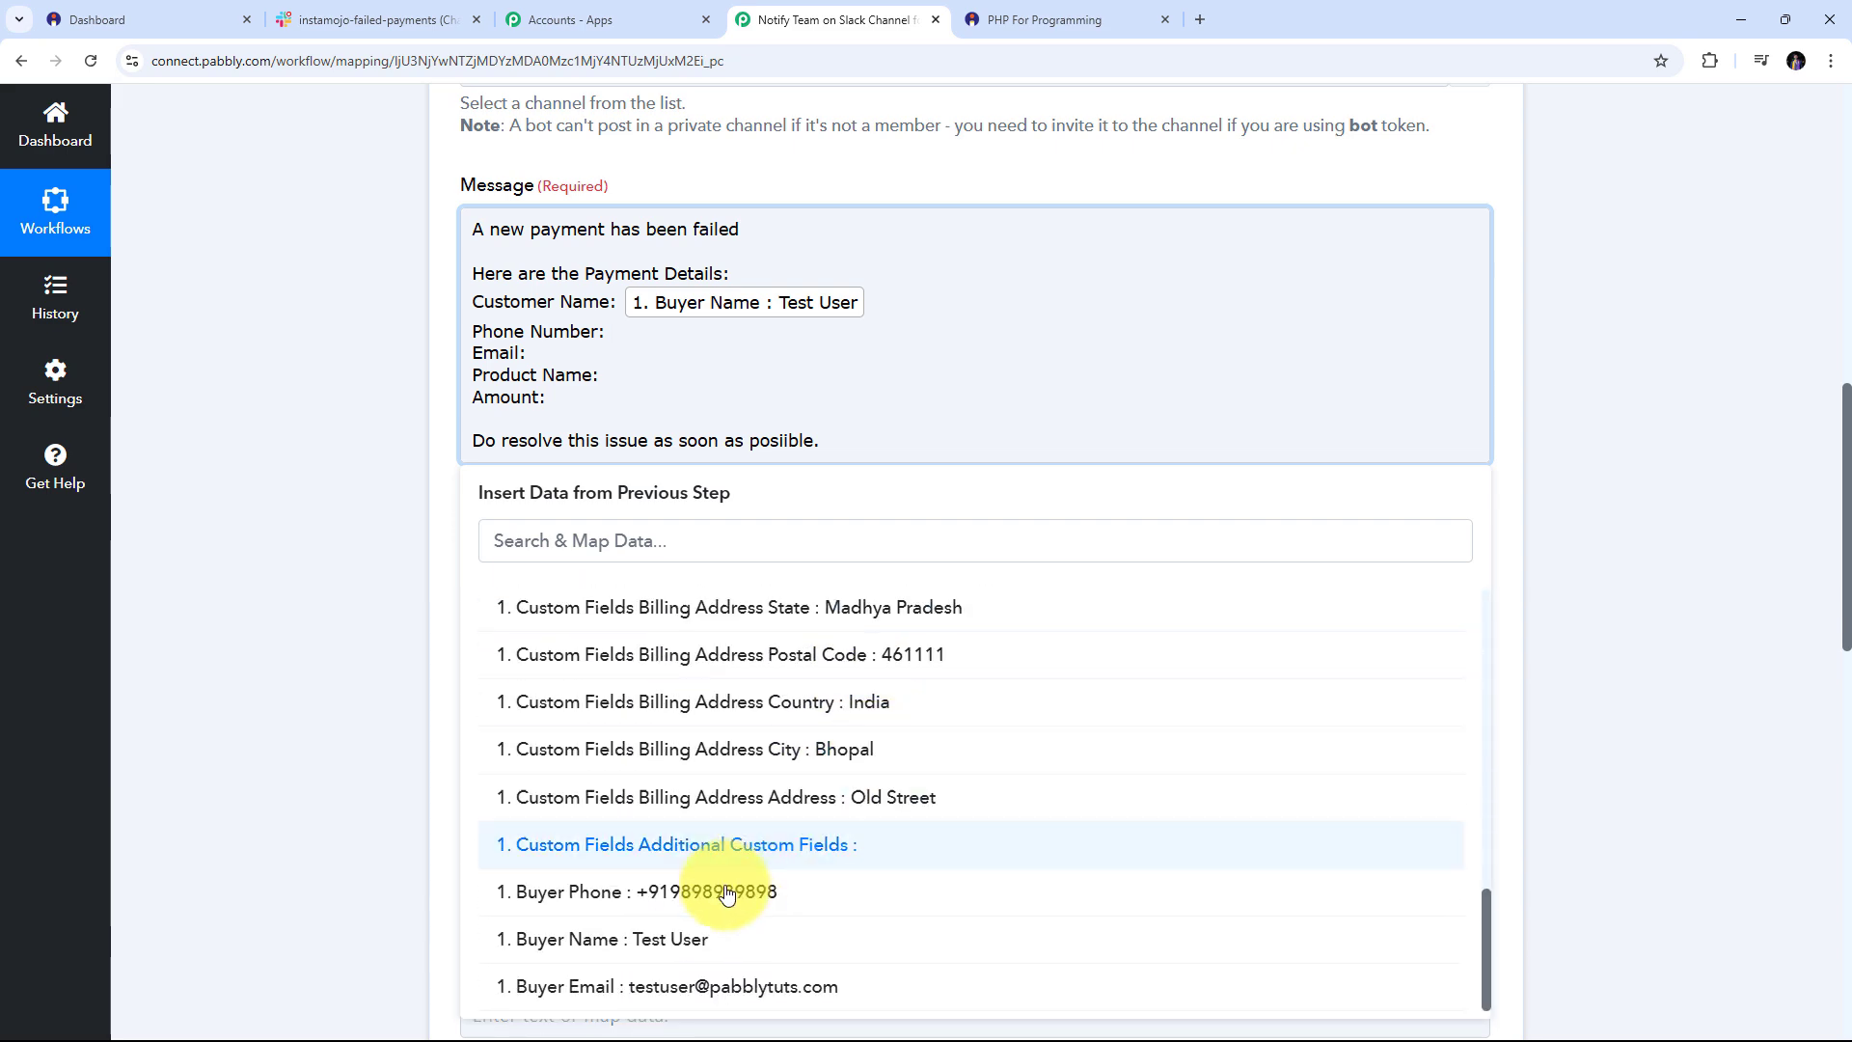
{"action": "left_click", "coordinate": [685, 896]}
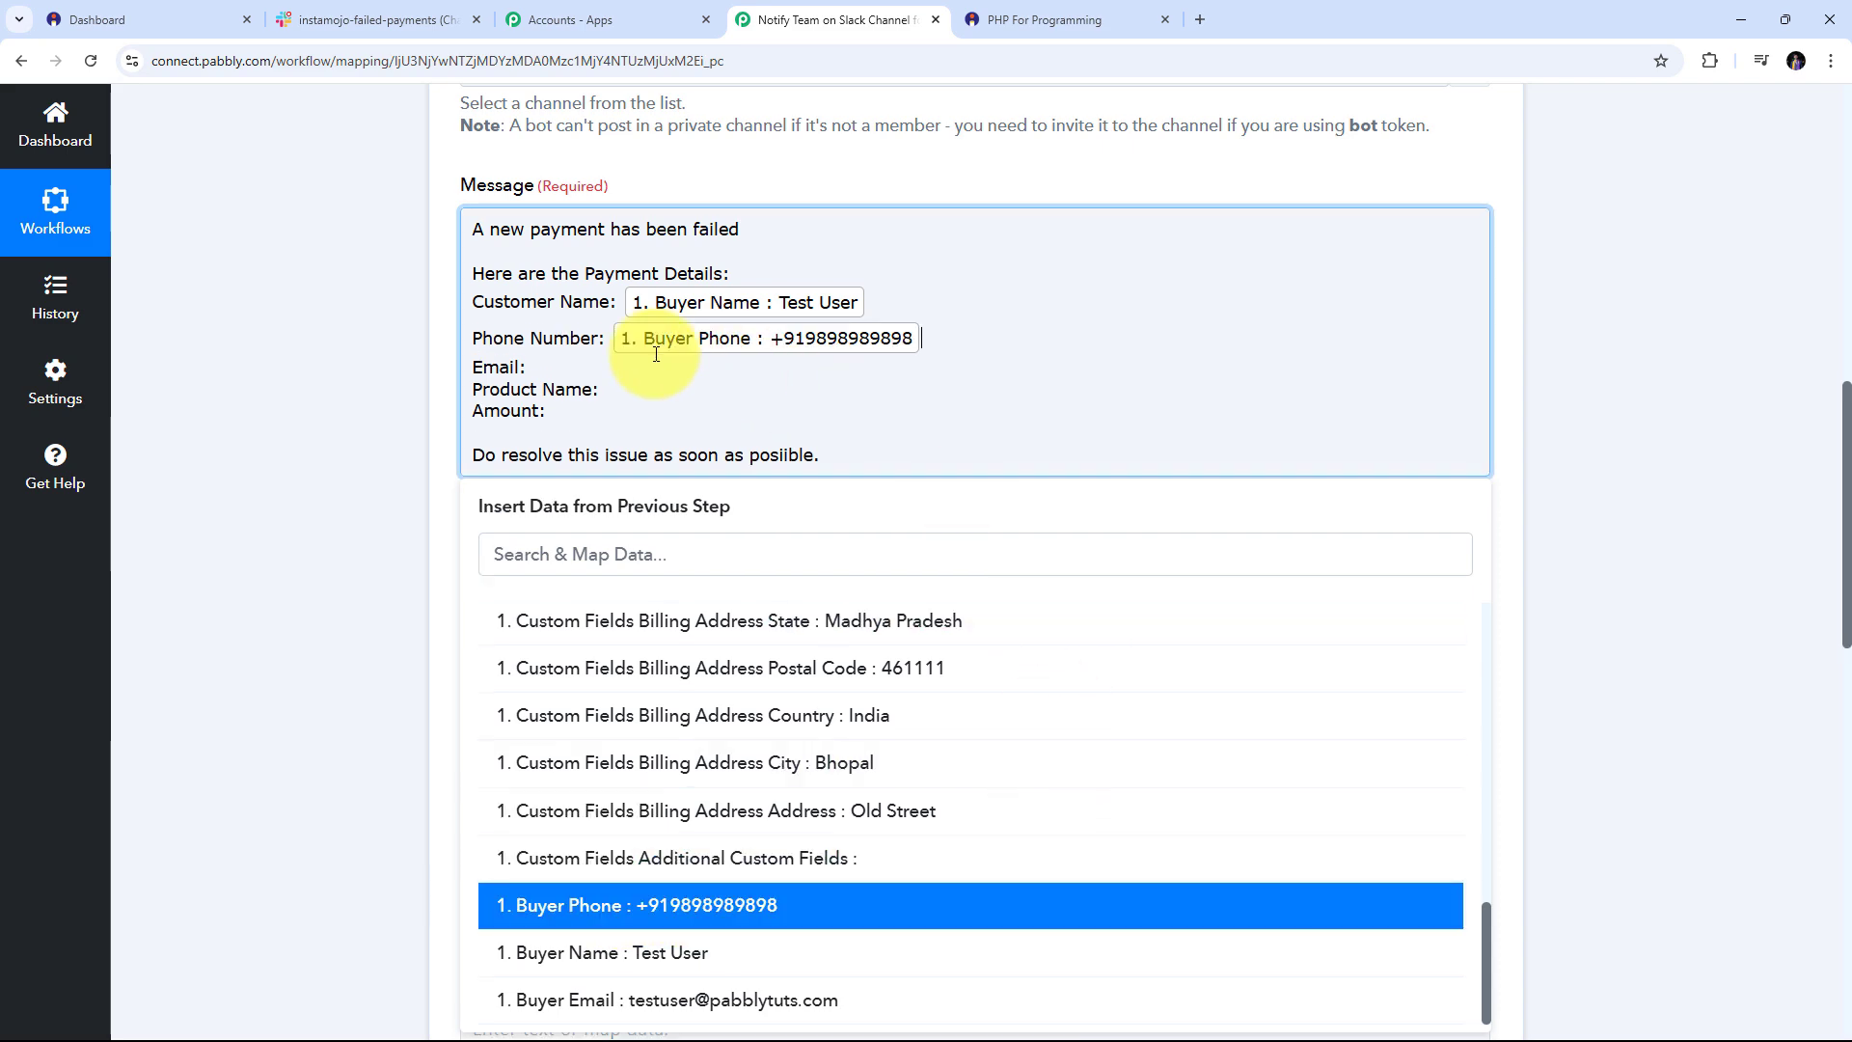
Map Buyer Email after Email and Details 0 Purpose after Product Name
{"action": "left_click", "coordinate": [583, 368]}
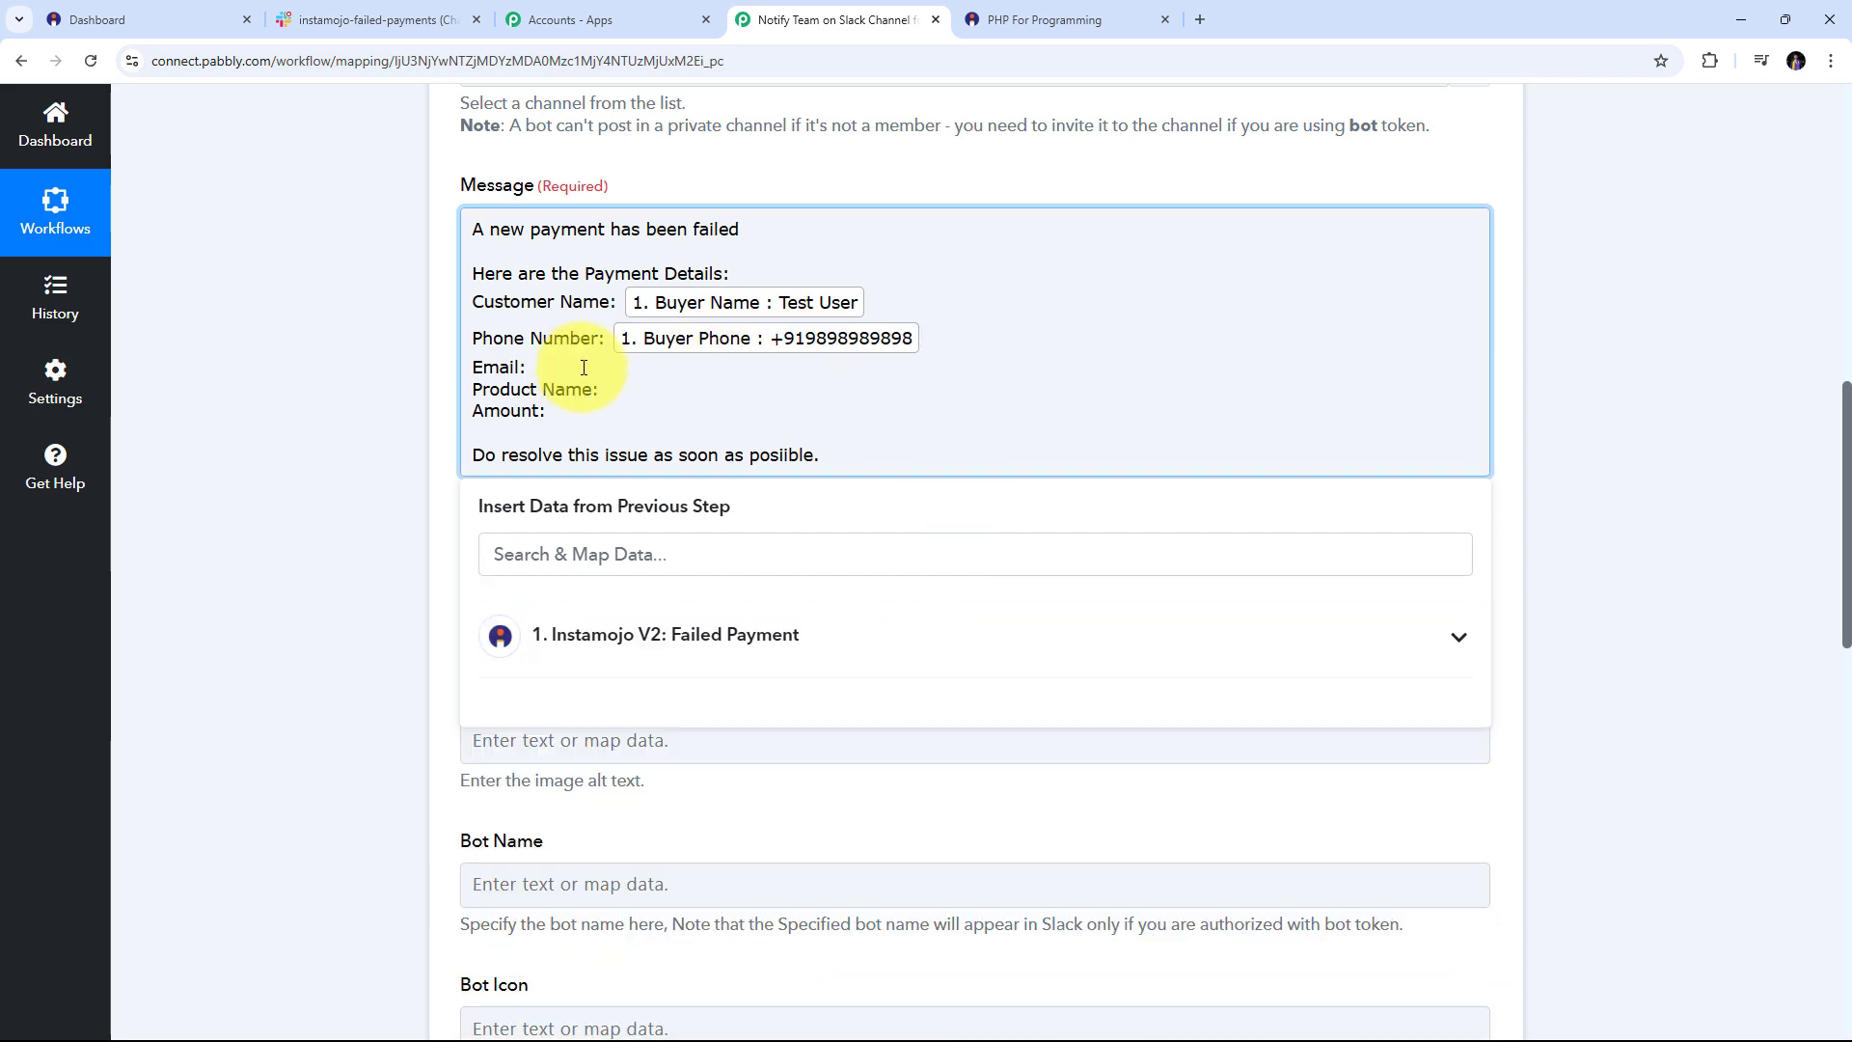
{"action": "left_click", "coordinate": [599, 635]}
{"action": "scroll", "coordinate": [848, 830], "scroll_direction": "down", "scroll_amount": 5}
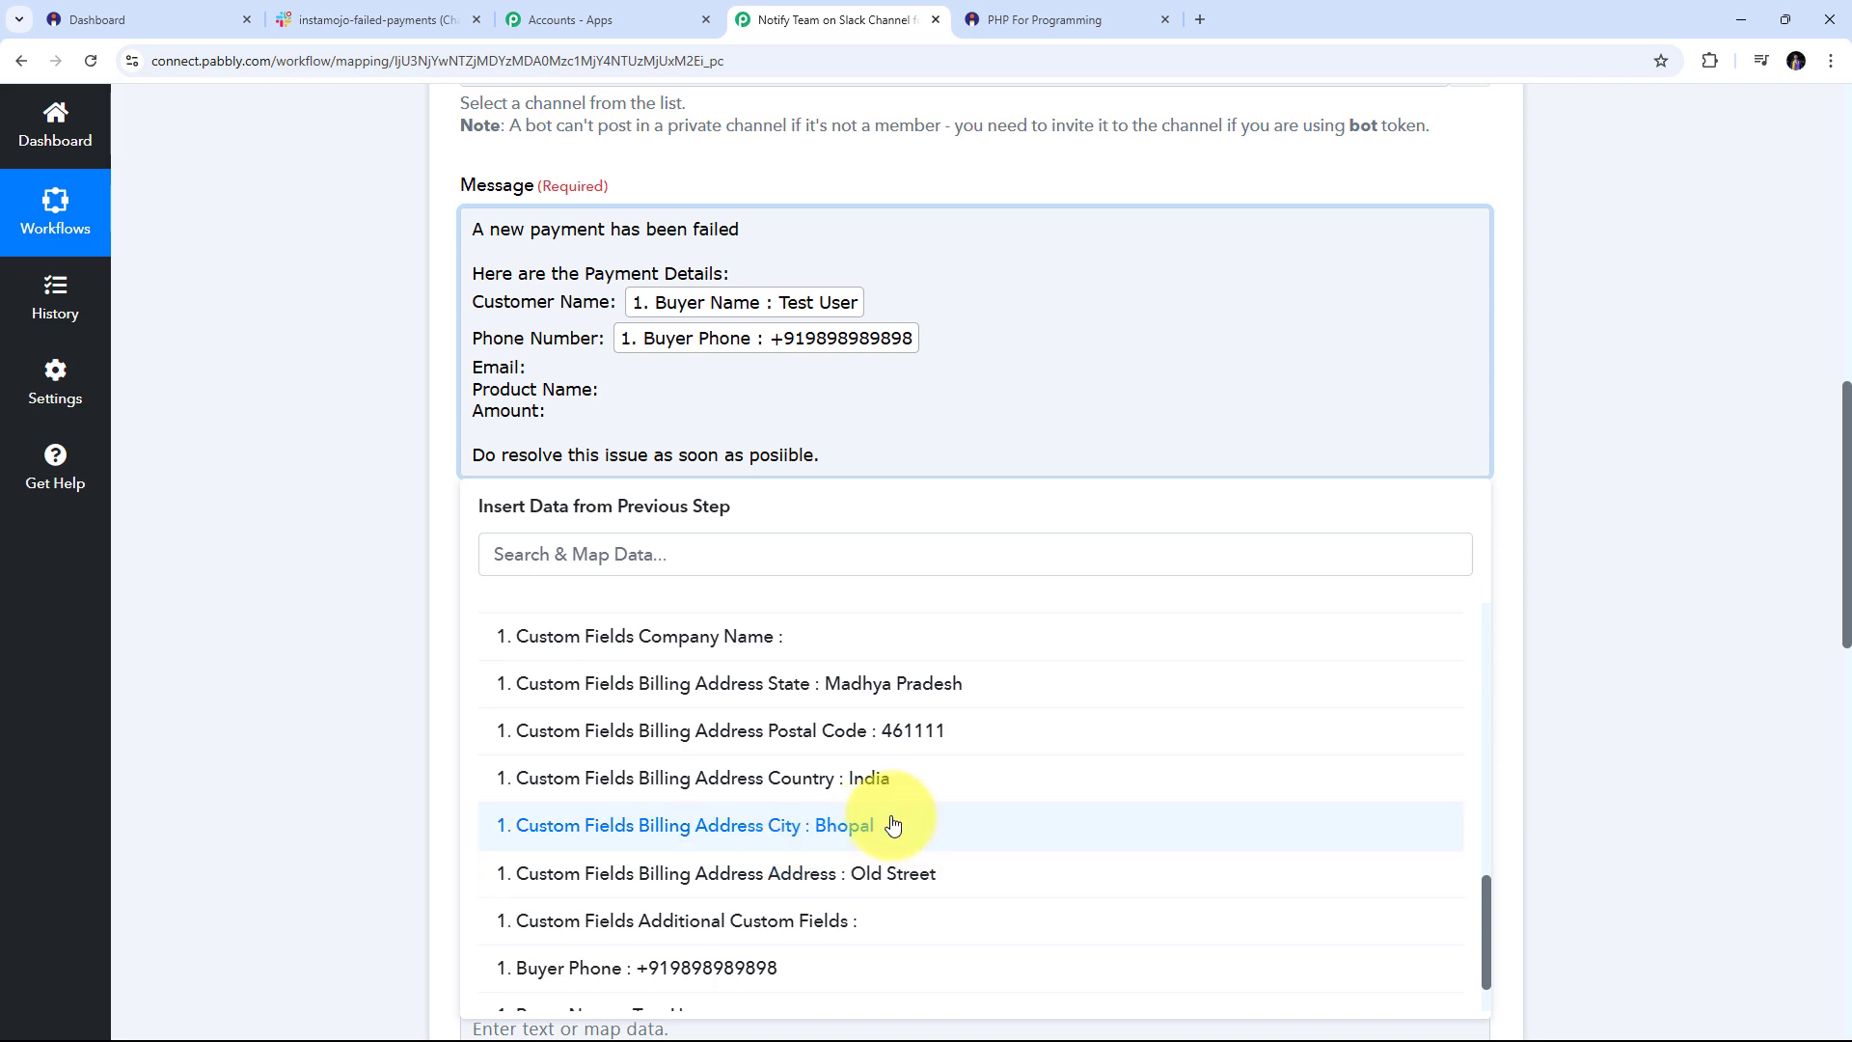
{"action": "scroll", "coordinate": [893, 825], "scroll_direction": "down", "scroll_amount": 2}
{"action": "left_click", "coordinate": [733, 996]}
{"action": "left_click", "coordinate": [611, 402]}
{"action": "left_click", "coordinate": [703, 666]}
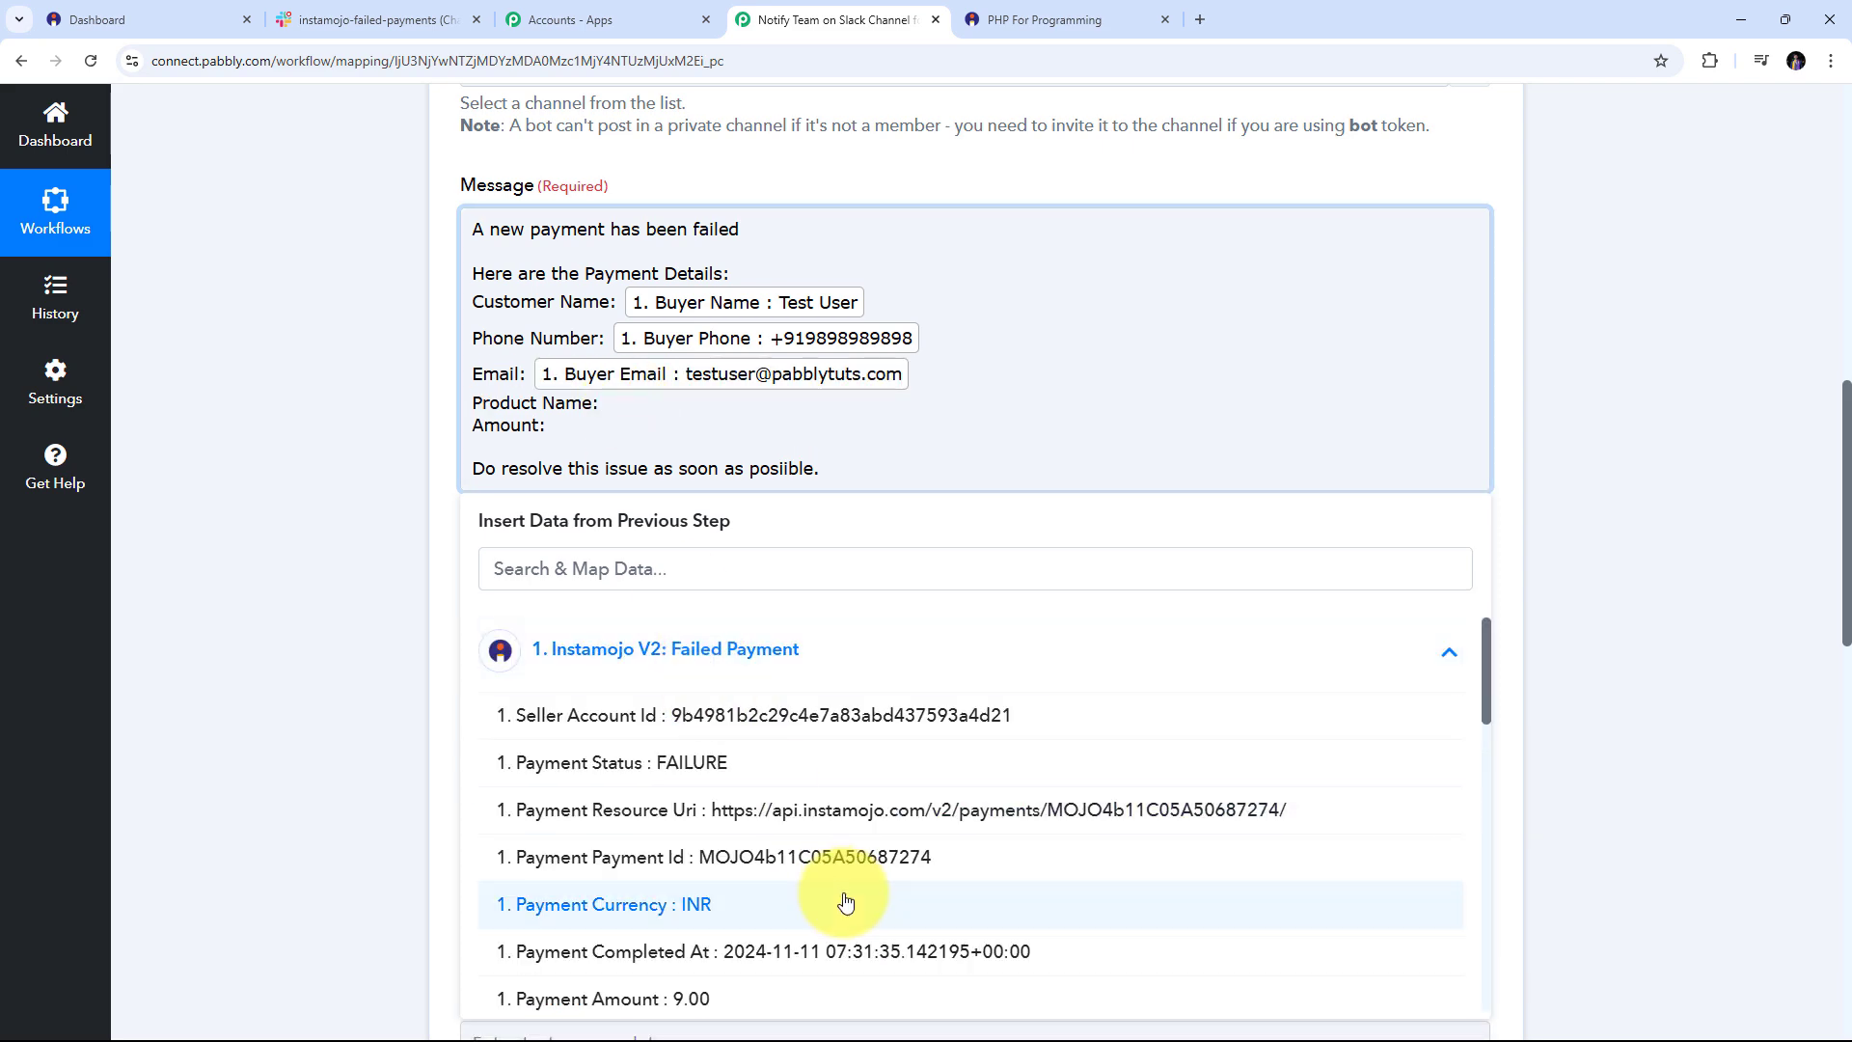
{"action": "scroll", "coordinate": [846, 902], "scroll_direction": "down", "scroll_amount": 6}
{"action": "left_click", "coordinate": [791, 762]}
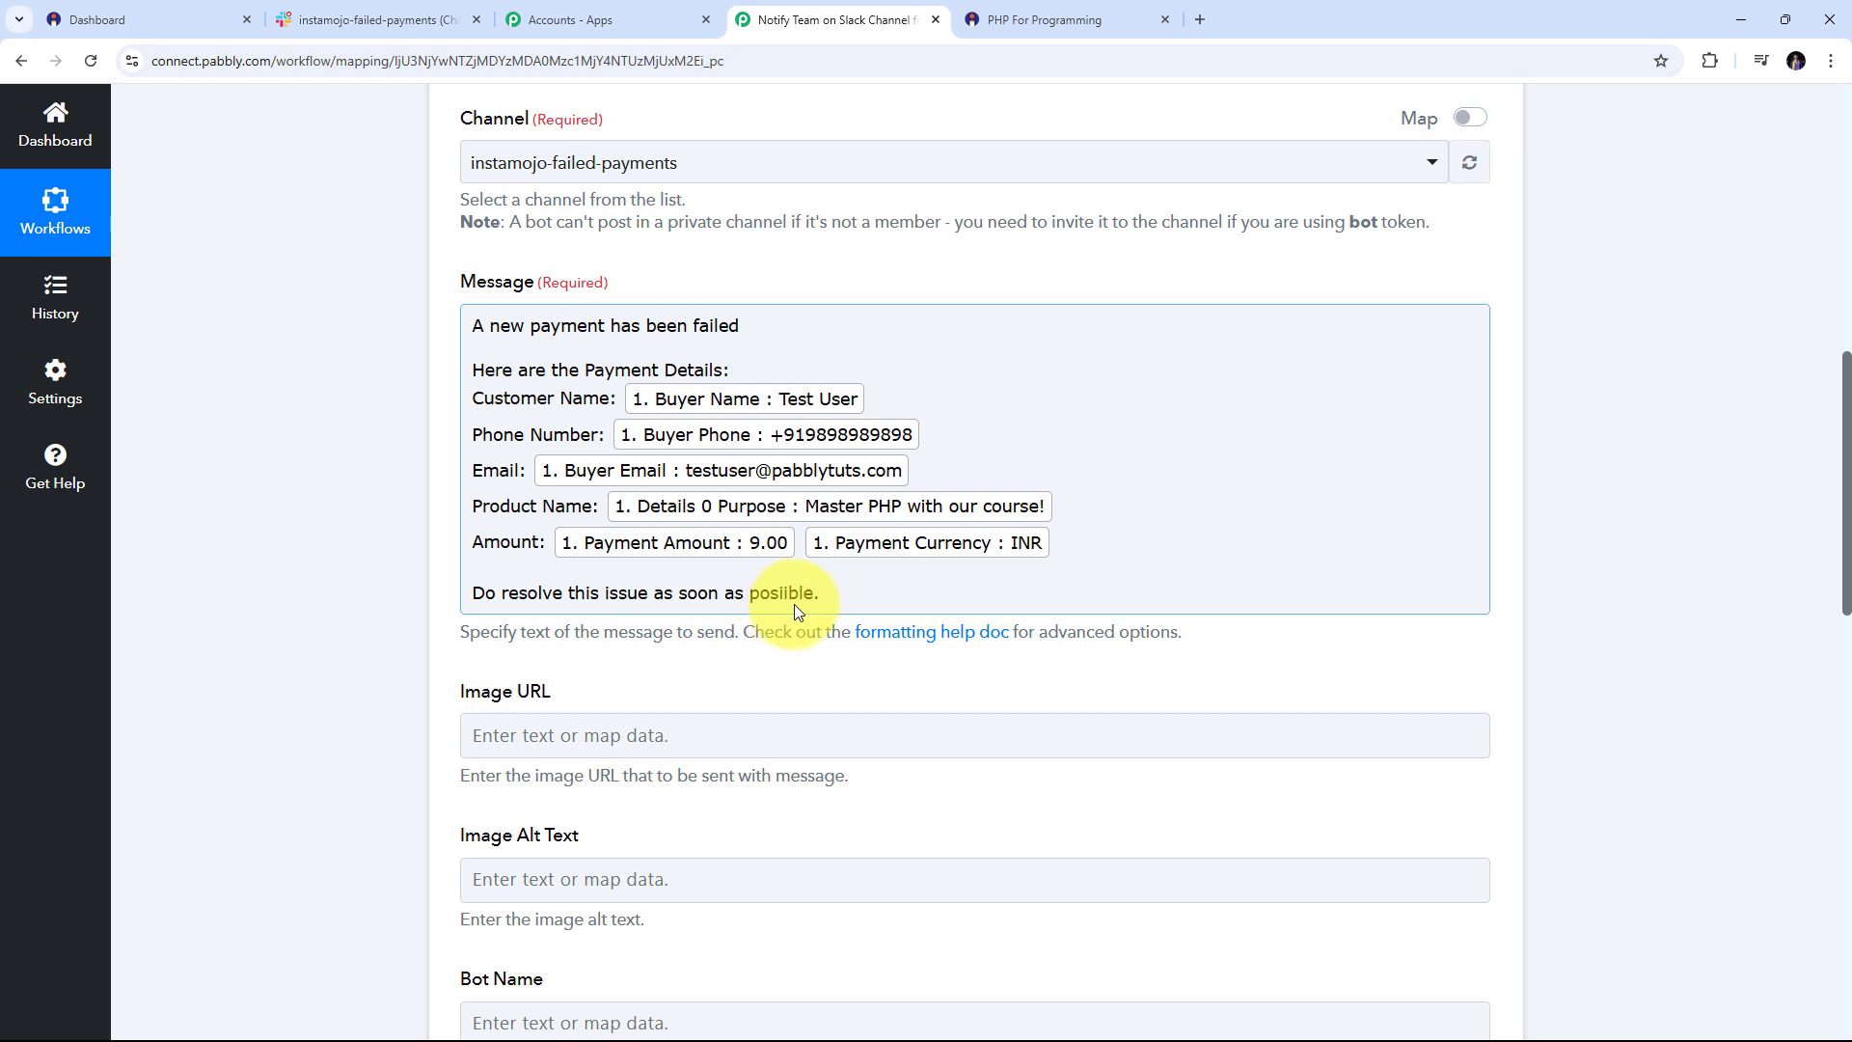
Save the Slack step with a test request, review the response, and check the posted message in Slack
{"action": "scroll", "coordinate": [1182, 392], "scroll_direction": "down", "scroll_amount": 15}
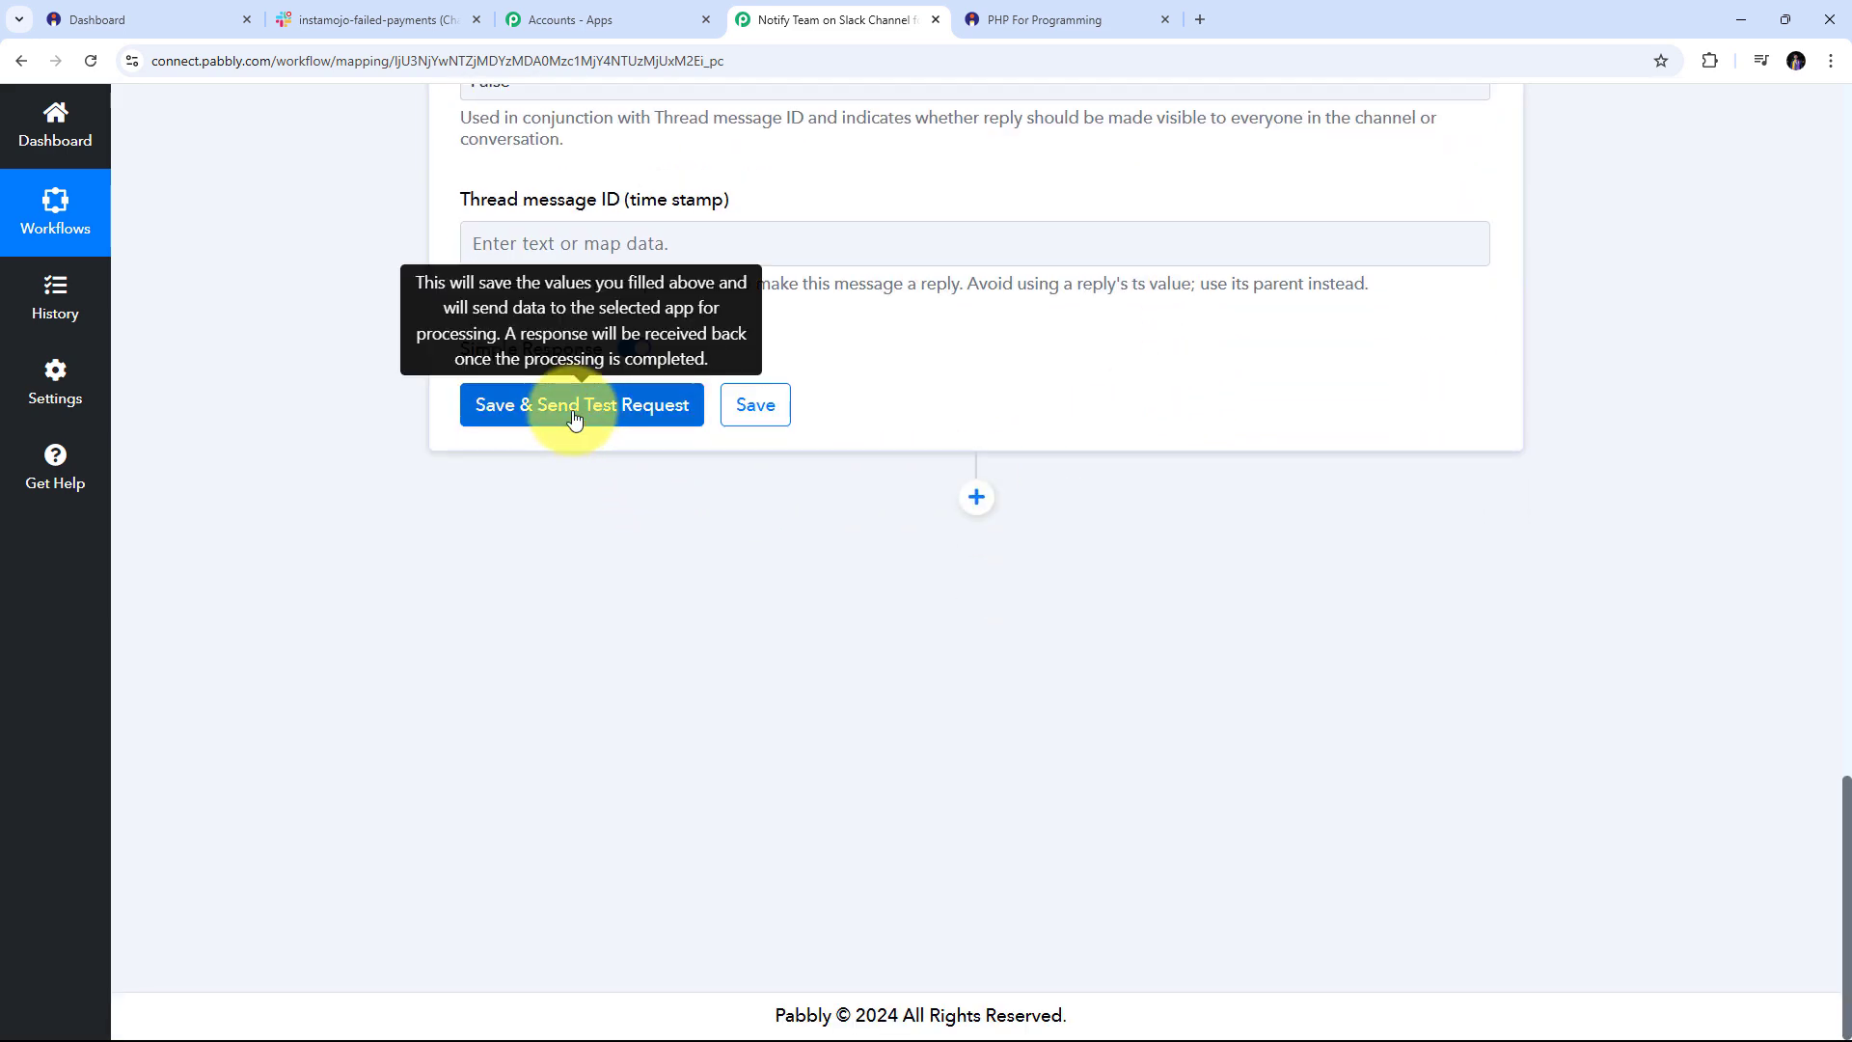
{"action": "left_click", "coordinate": [575, 410]}
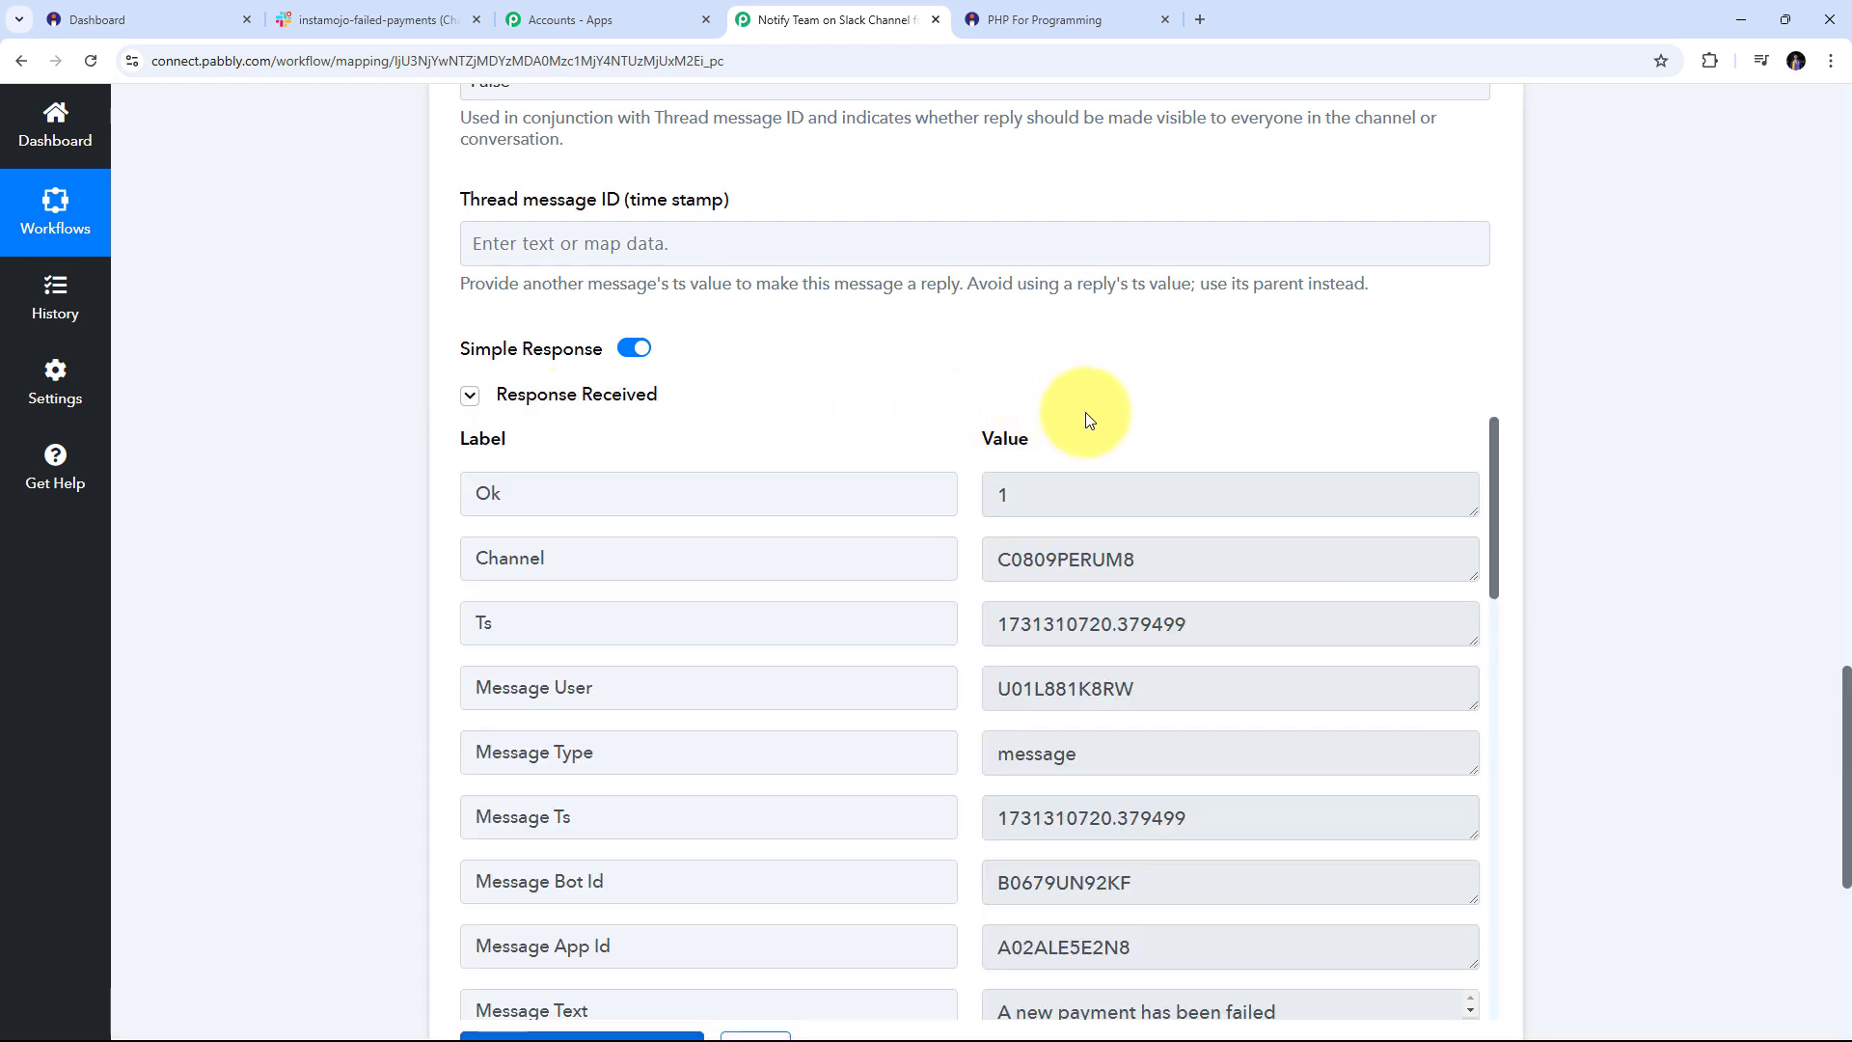
{"action": "scroll", "coordinate": [1088, 417], "scroll_direction": "down", "scroll_amount": 2}
{"action": "scroll", "coordinate": [1326, 461], "scroll_direction": "down", "scroll_amount": 1}
{"action": "scroll", "coordinate": [1325, 461], "scroll_direction": "down", "scroll_amount": 2}
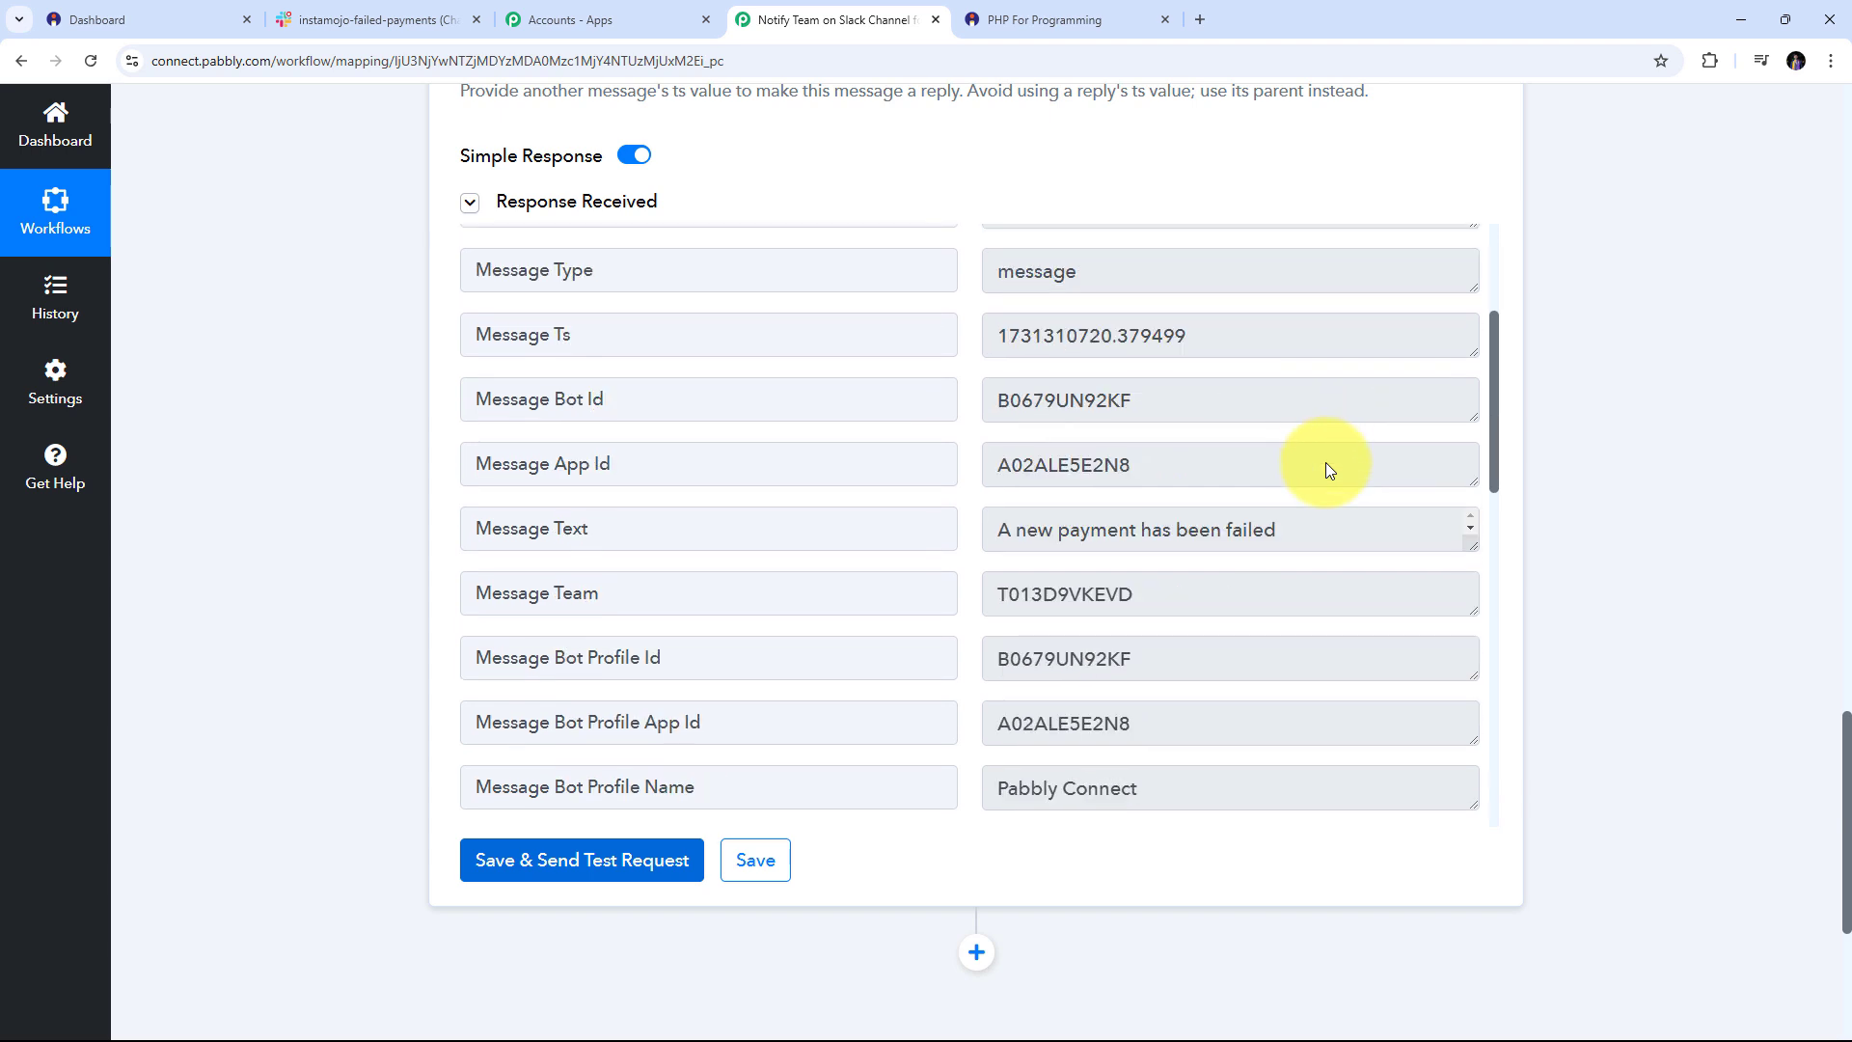
{"action": "scroll", "coordinate": [1325, 461], "scroll_direction": "up", "scroll_amount": 3}
{"action": "scroll", "coordinate": [1658, 487], "scroll_direction": "up", "scroll_amount": 1}
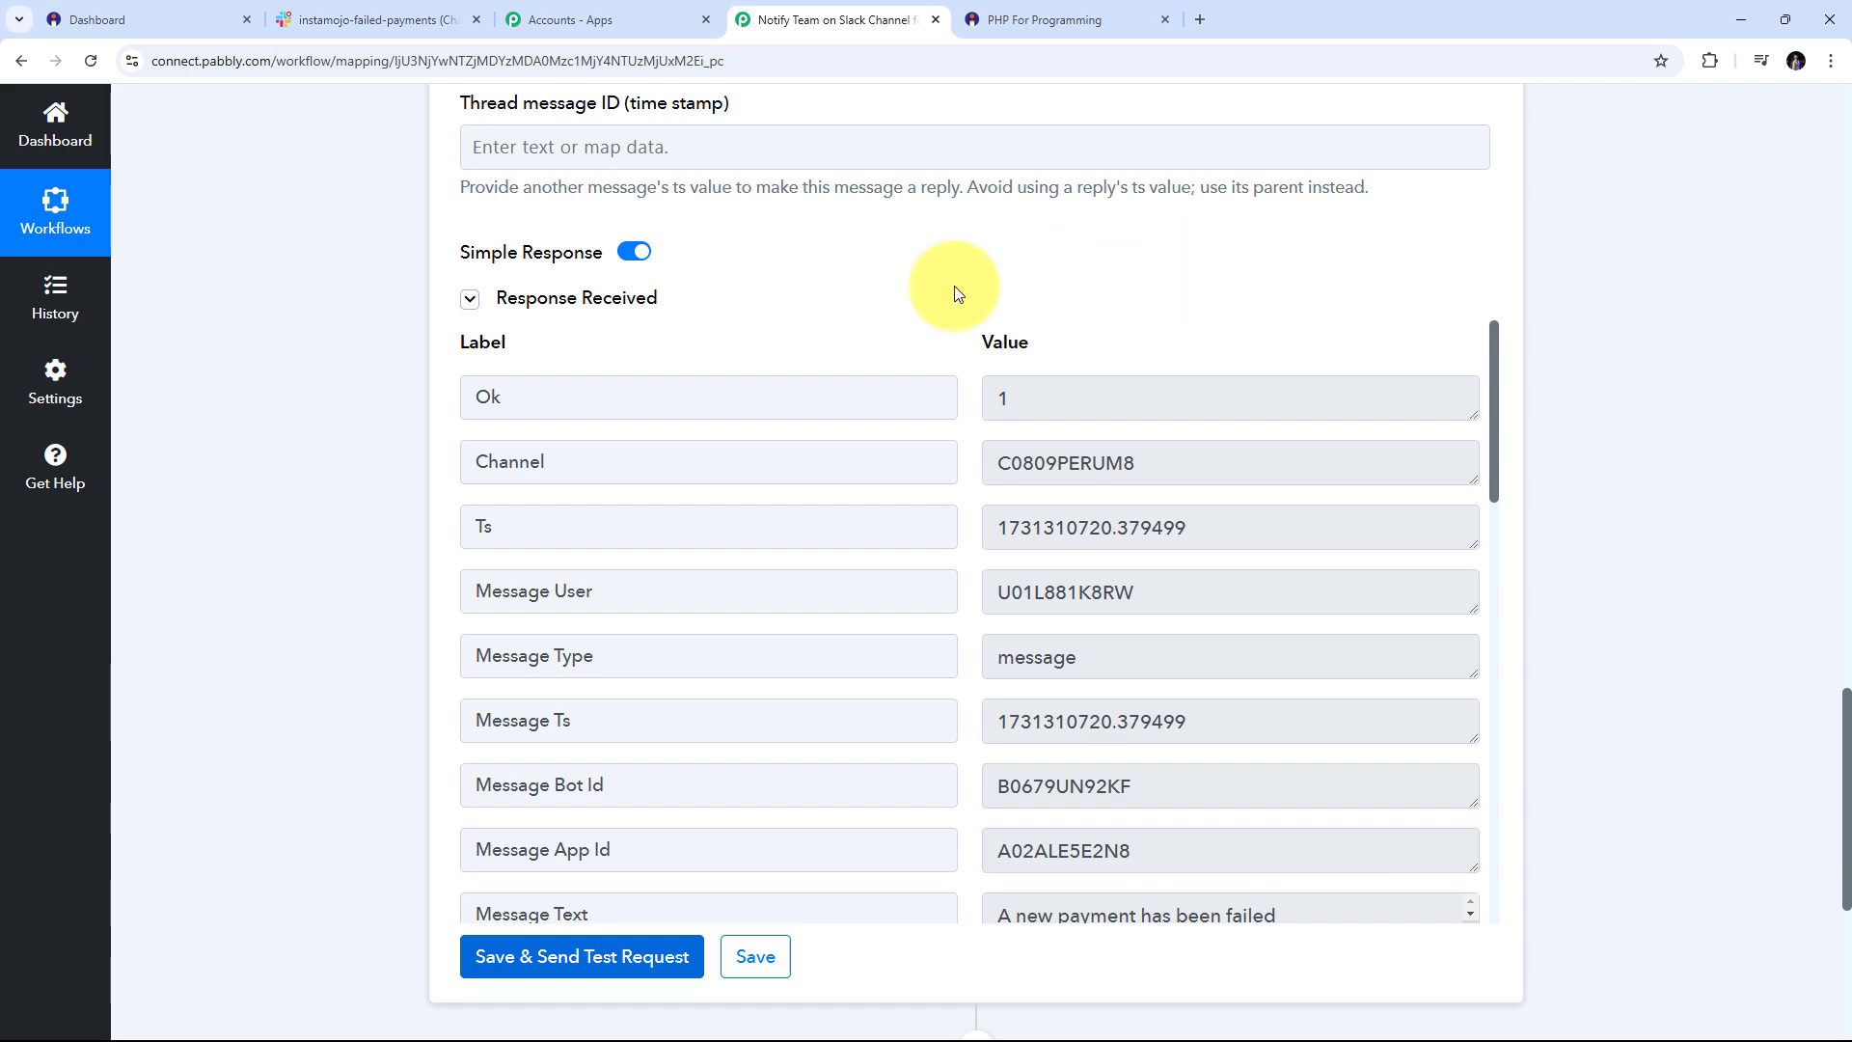
{"action": "left_click", "coordinate": [338, 18]}
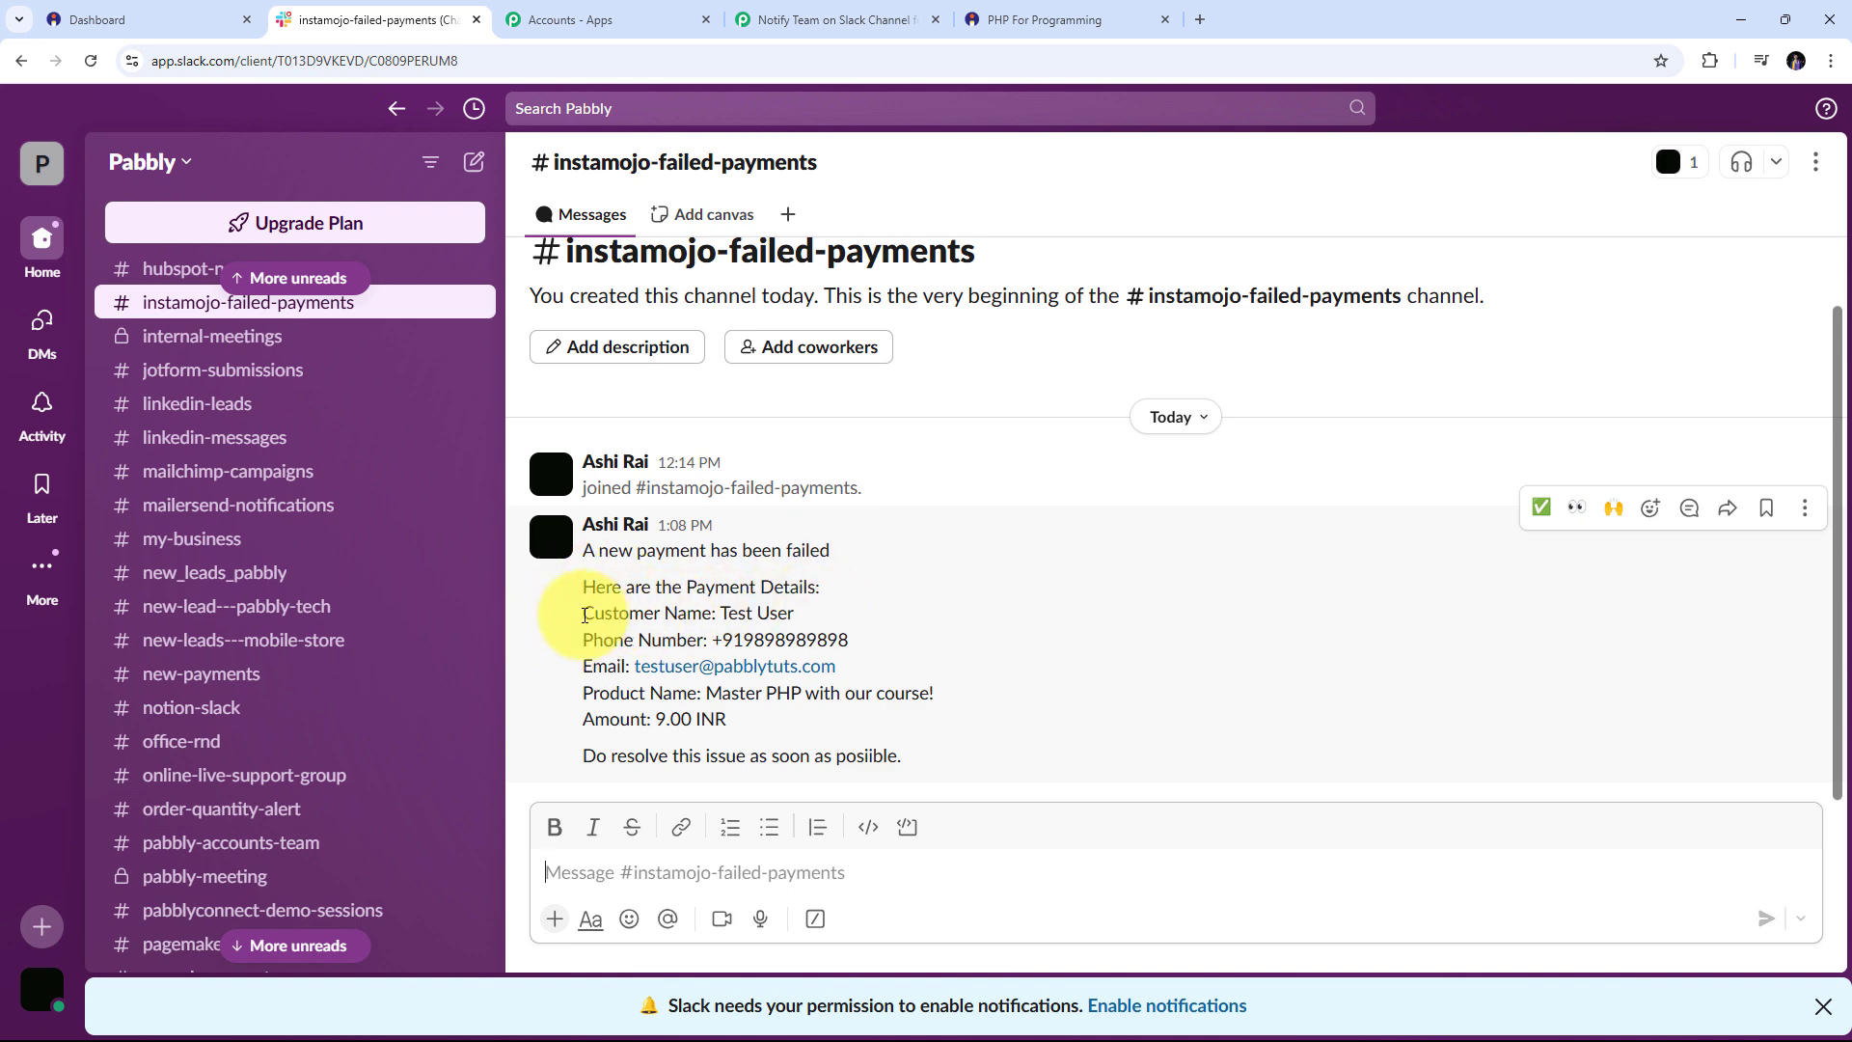
{"action": "left_click_drag", "start_coordinate": [711, 639], "coordinate": [951, 640]}
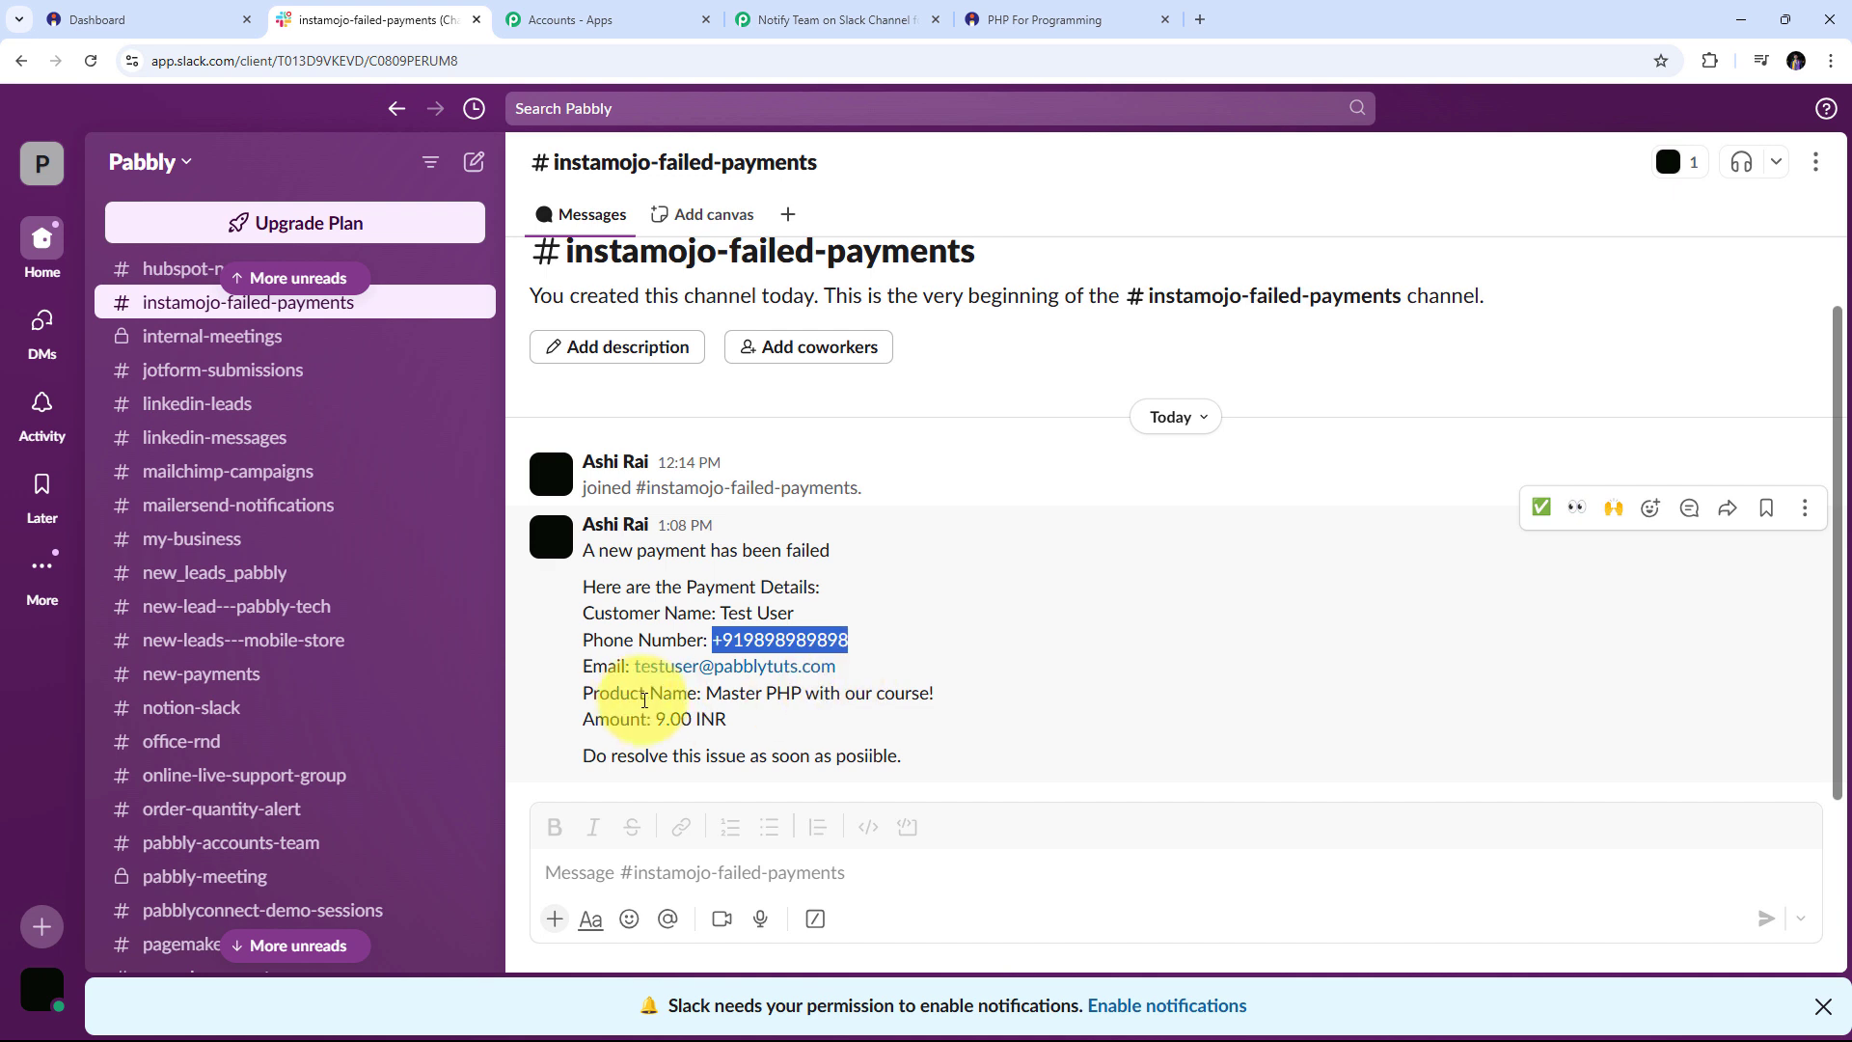
{"action": "left_click_drag", "start_coordinate": [704, 695], "coordinate": [993, 707]}
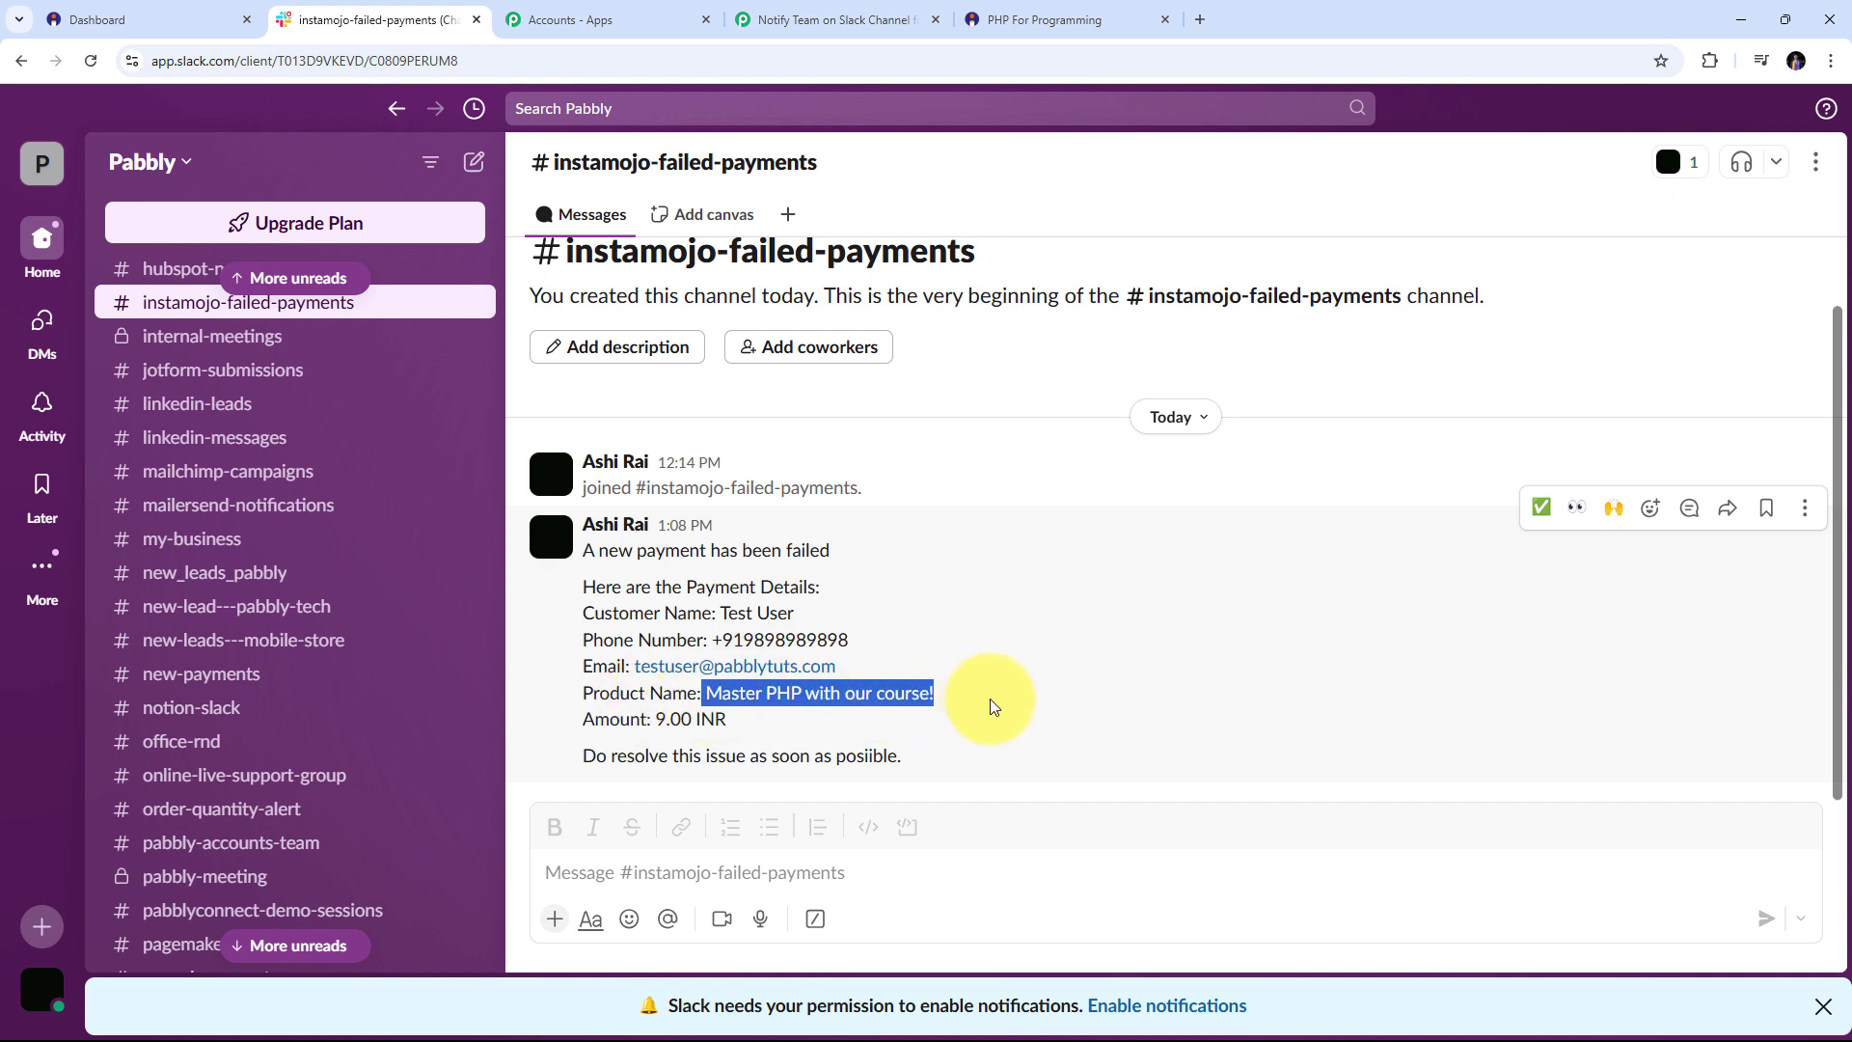
{"action": "left_click_drag", "start_coordinate": [655, 721], "coordinate": [756, 734]}
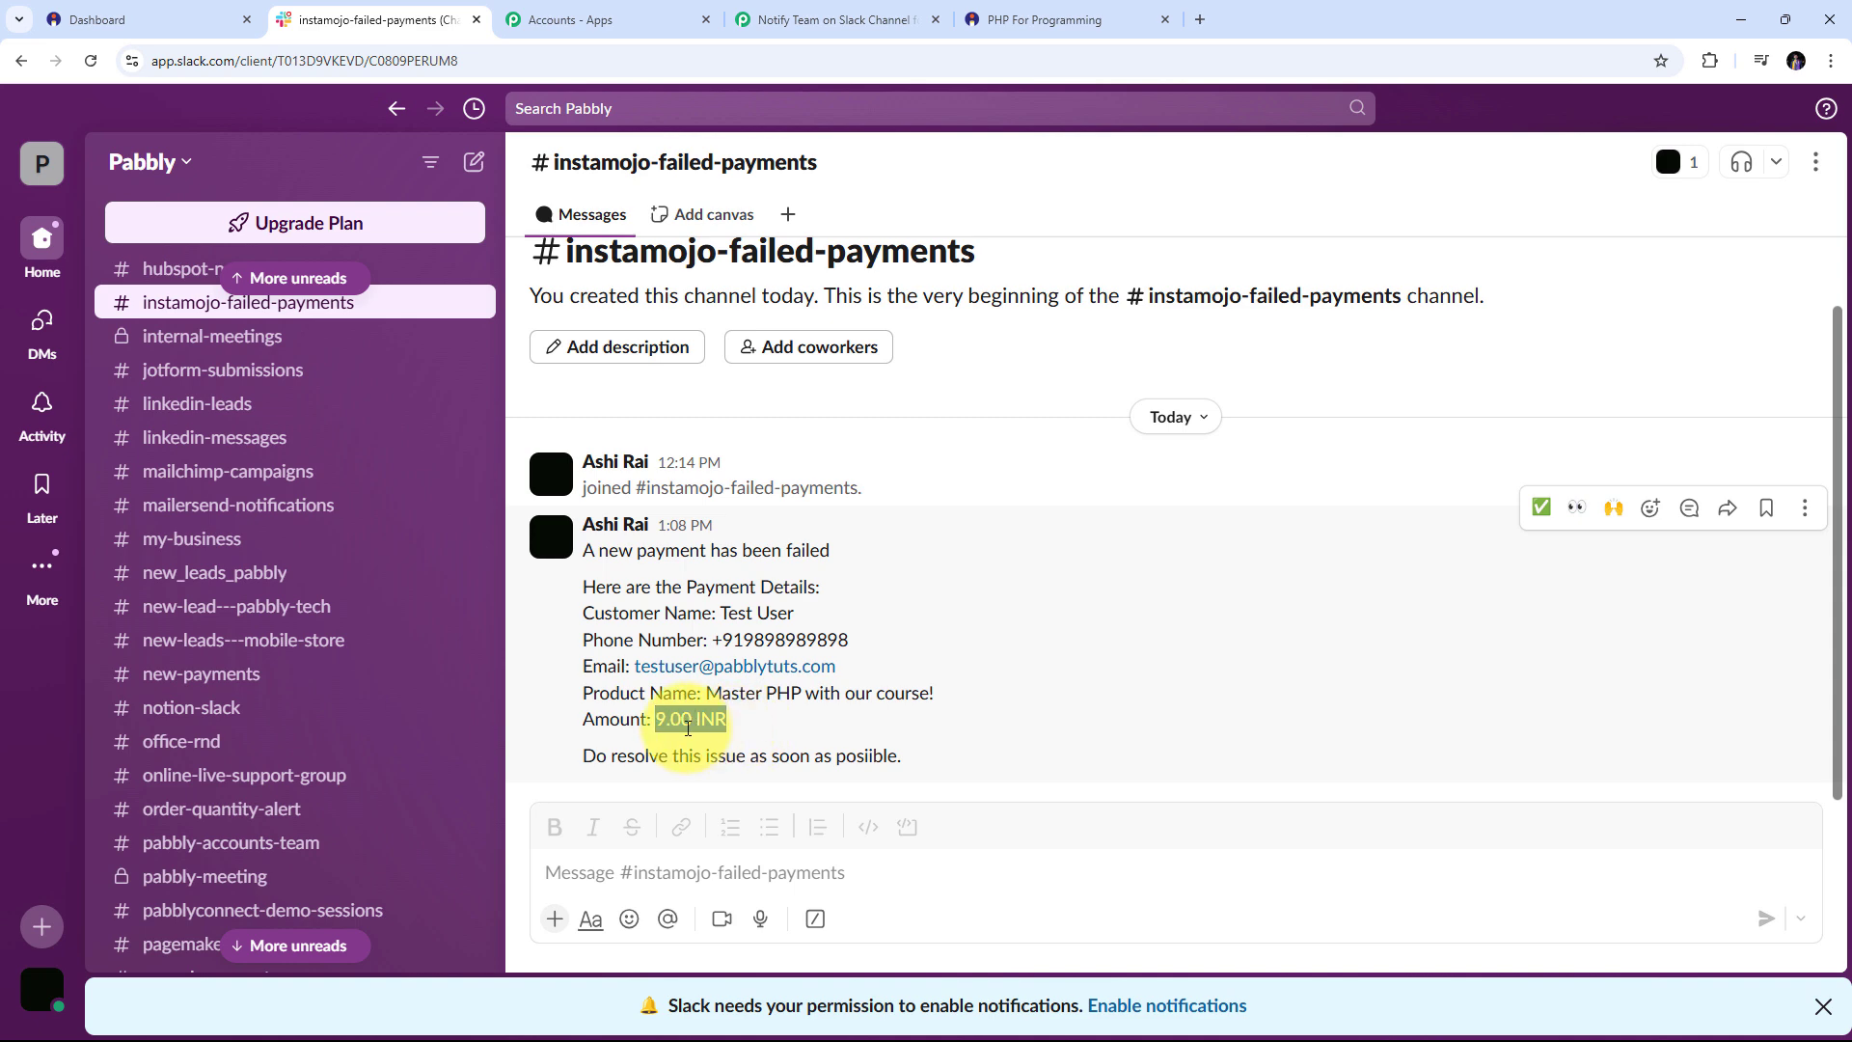
{"action": "left_click", "coordinate": [1075, 592]}
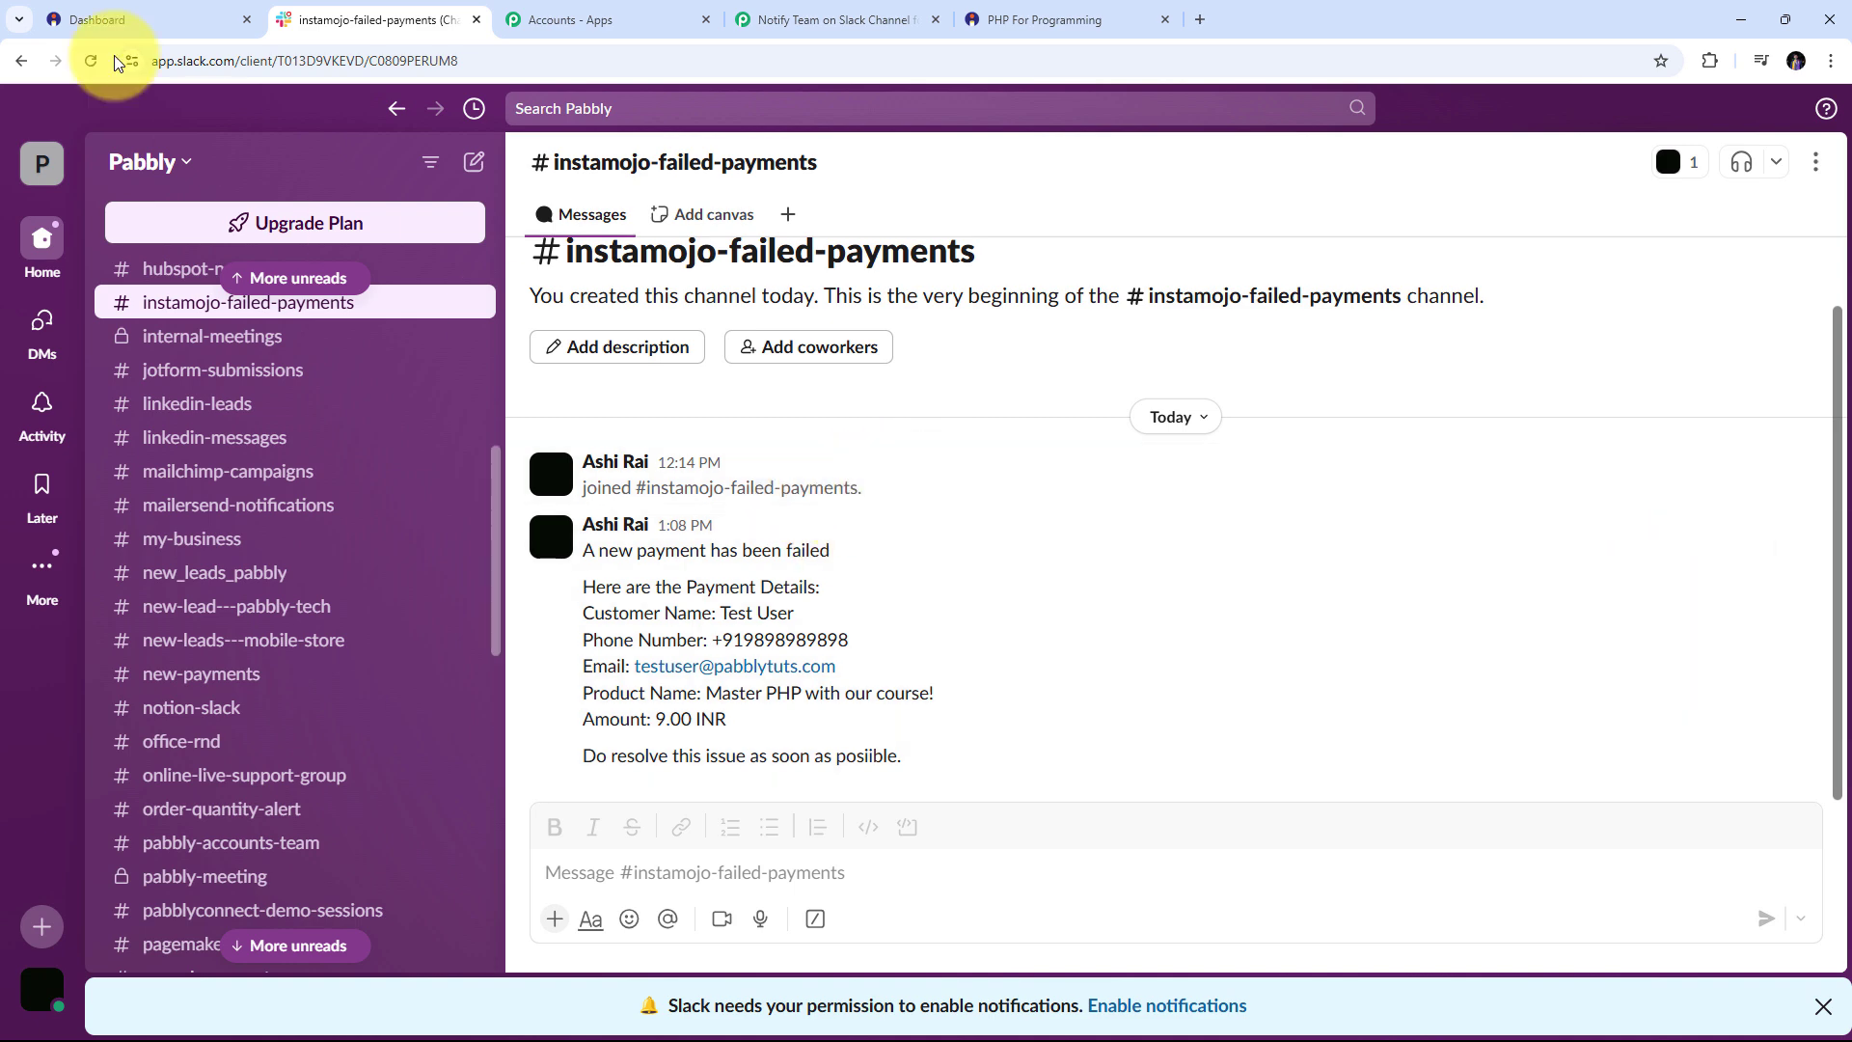
{"action": "left_click", "coordinate": [87, 13]}
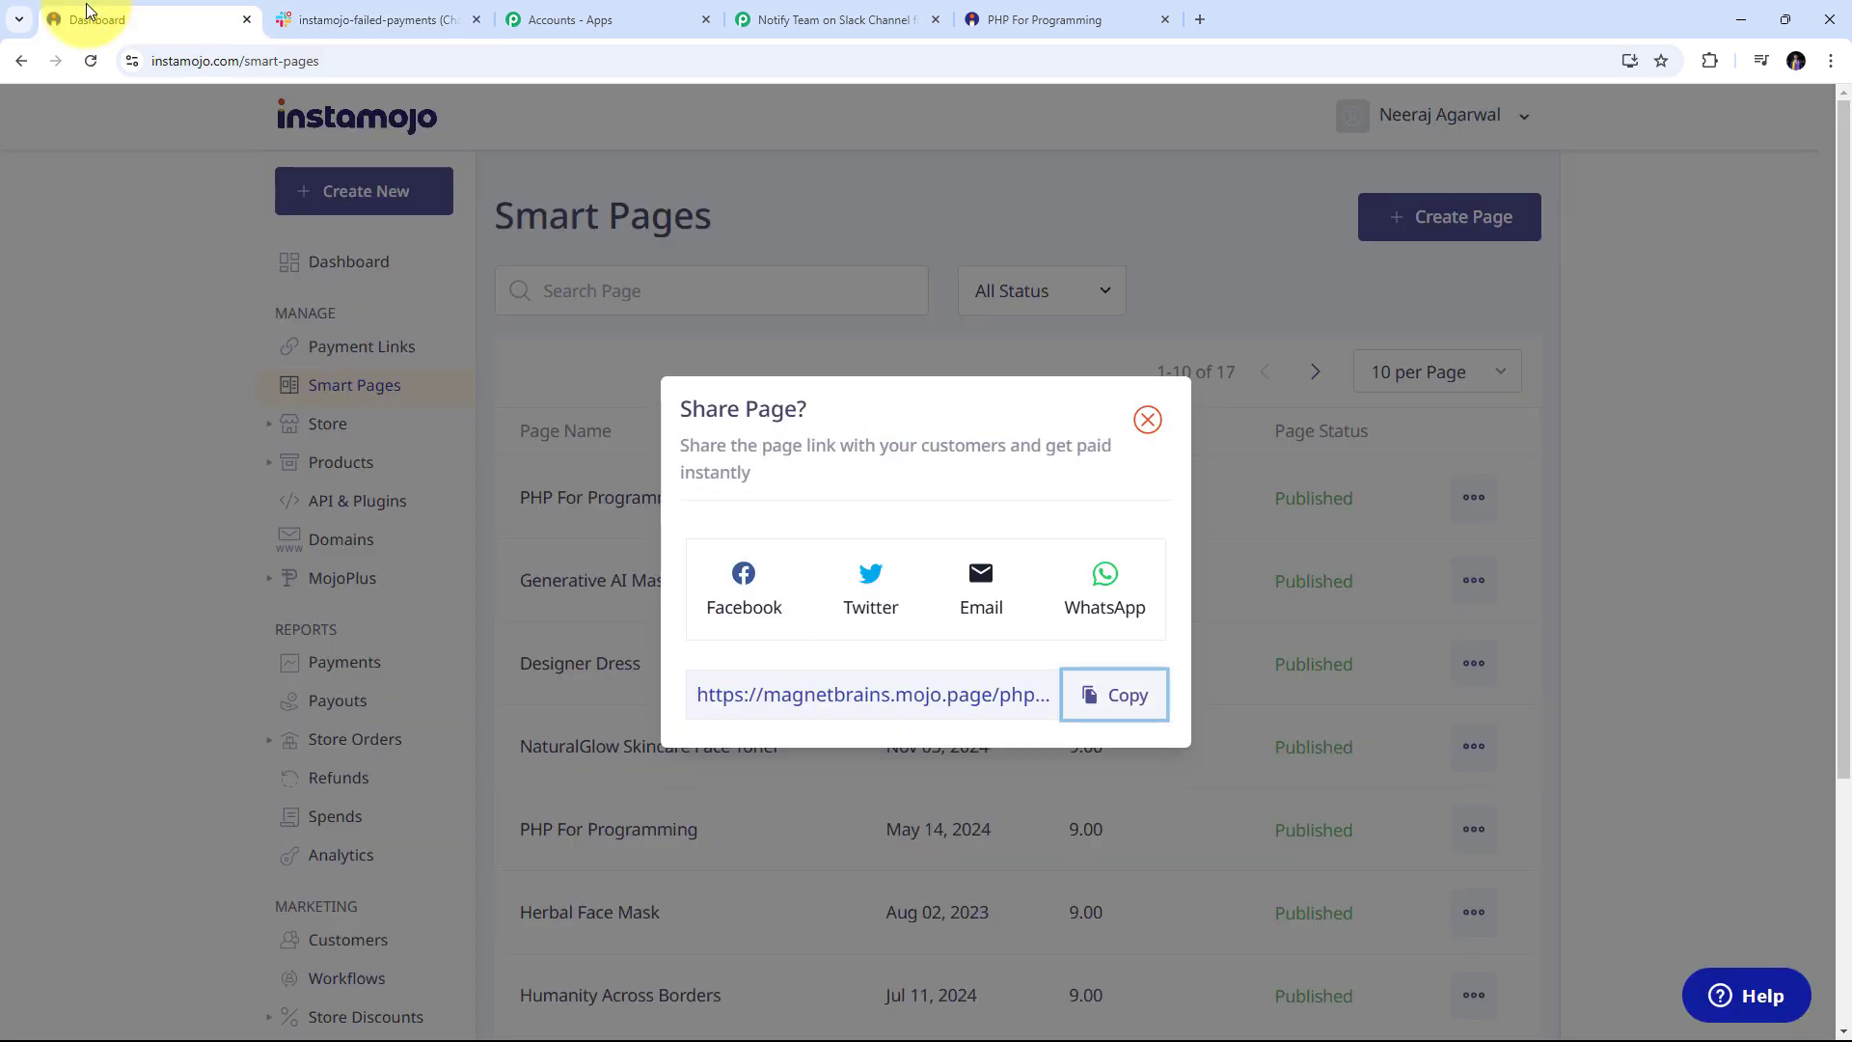
{"action": "left_click", "coordinate": [403, 3]}
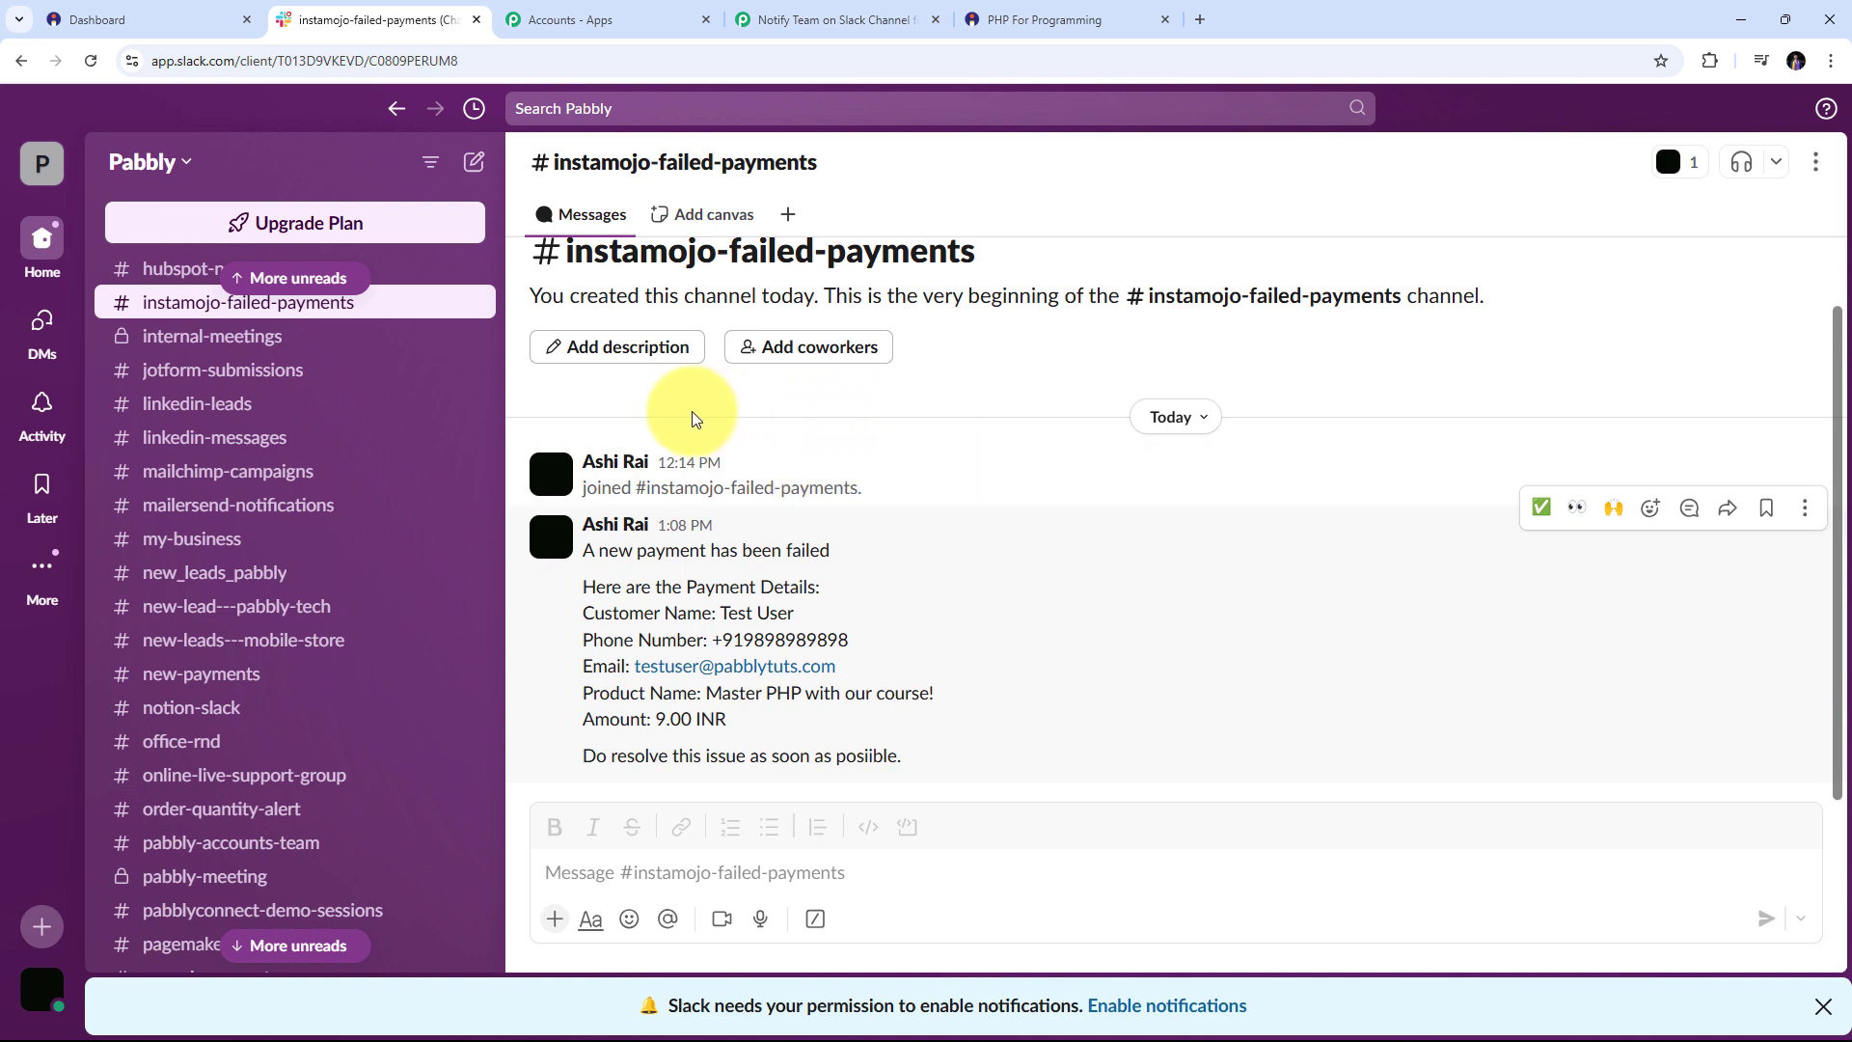
Go back to the Pabbly workflow and scroll up to view both the Instamojo trigger and Slack steps
{"action": "left_click", "coordinate": [206, 20]}
{"action": "left_click", "coordinate": [342, 11]}
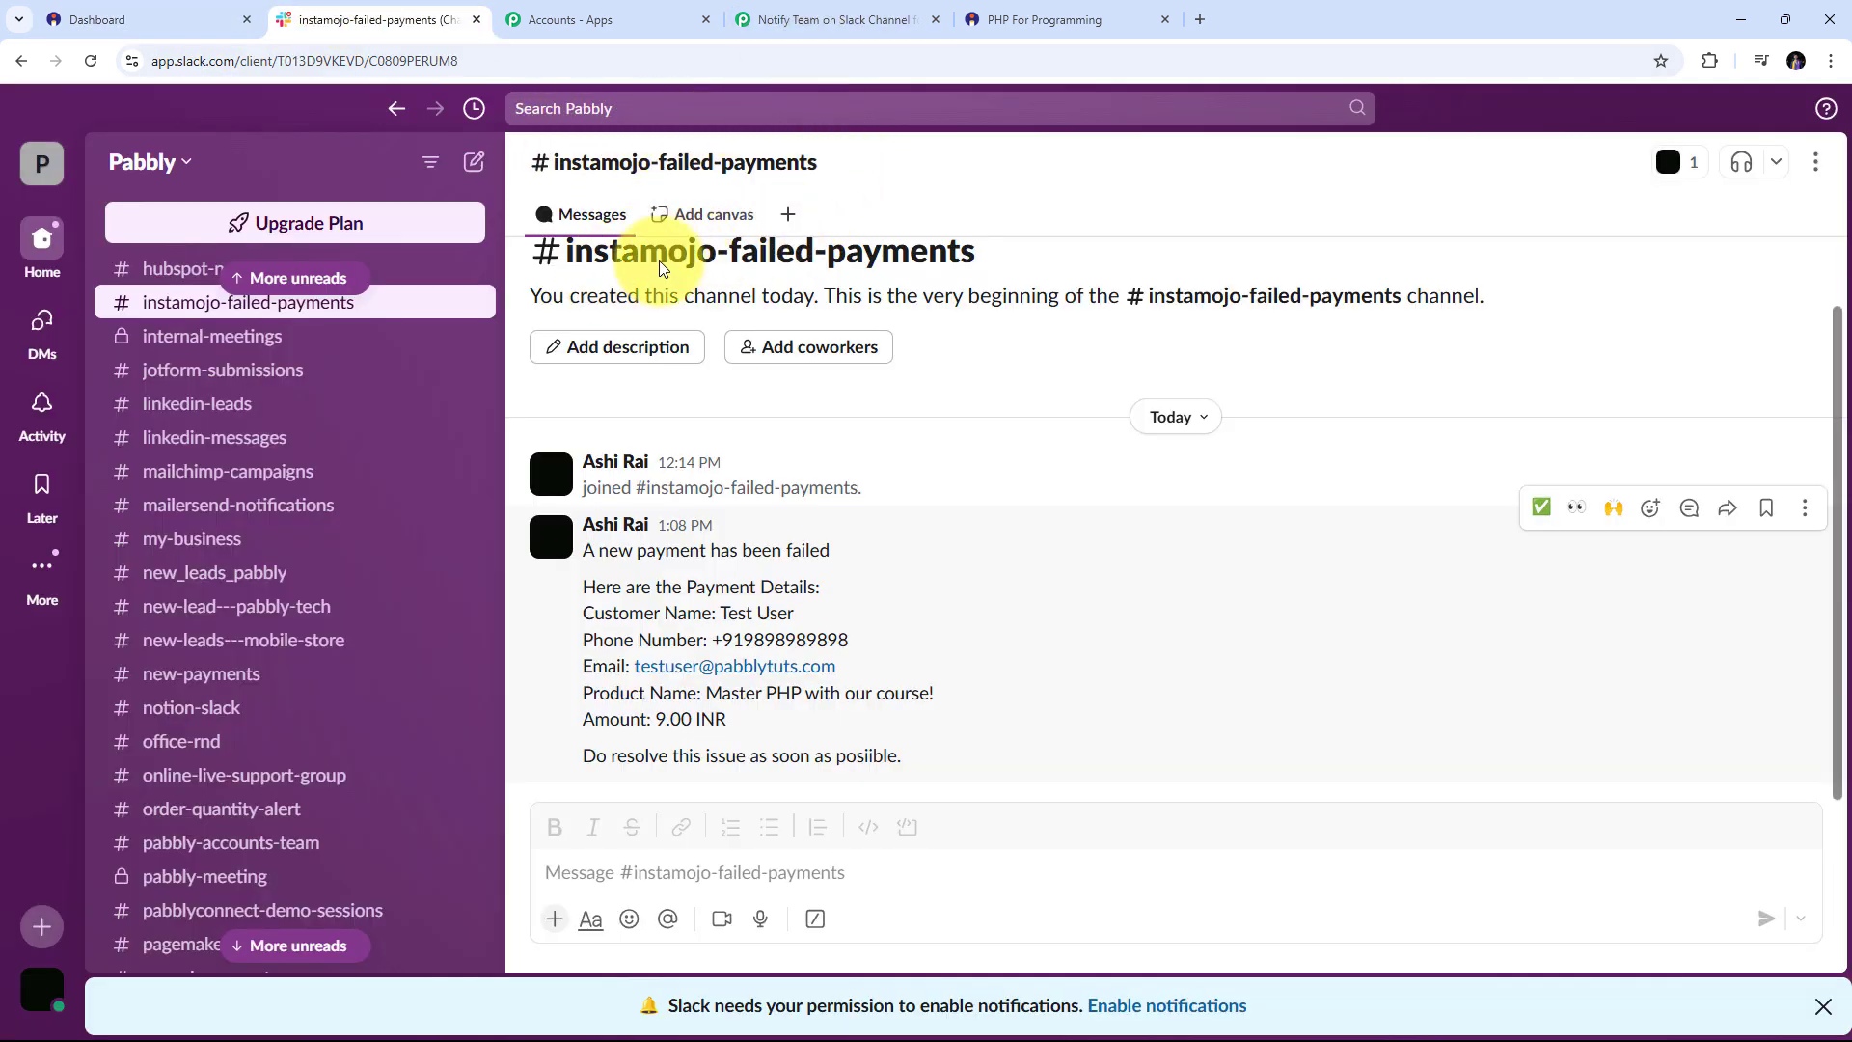
{"action": "left_click", "coordinate": [822, 14]}
{"action": "scroll", "coordinate": [1265, 356], "scroll_direction": "up", "scroll_amount": 15}
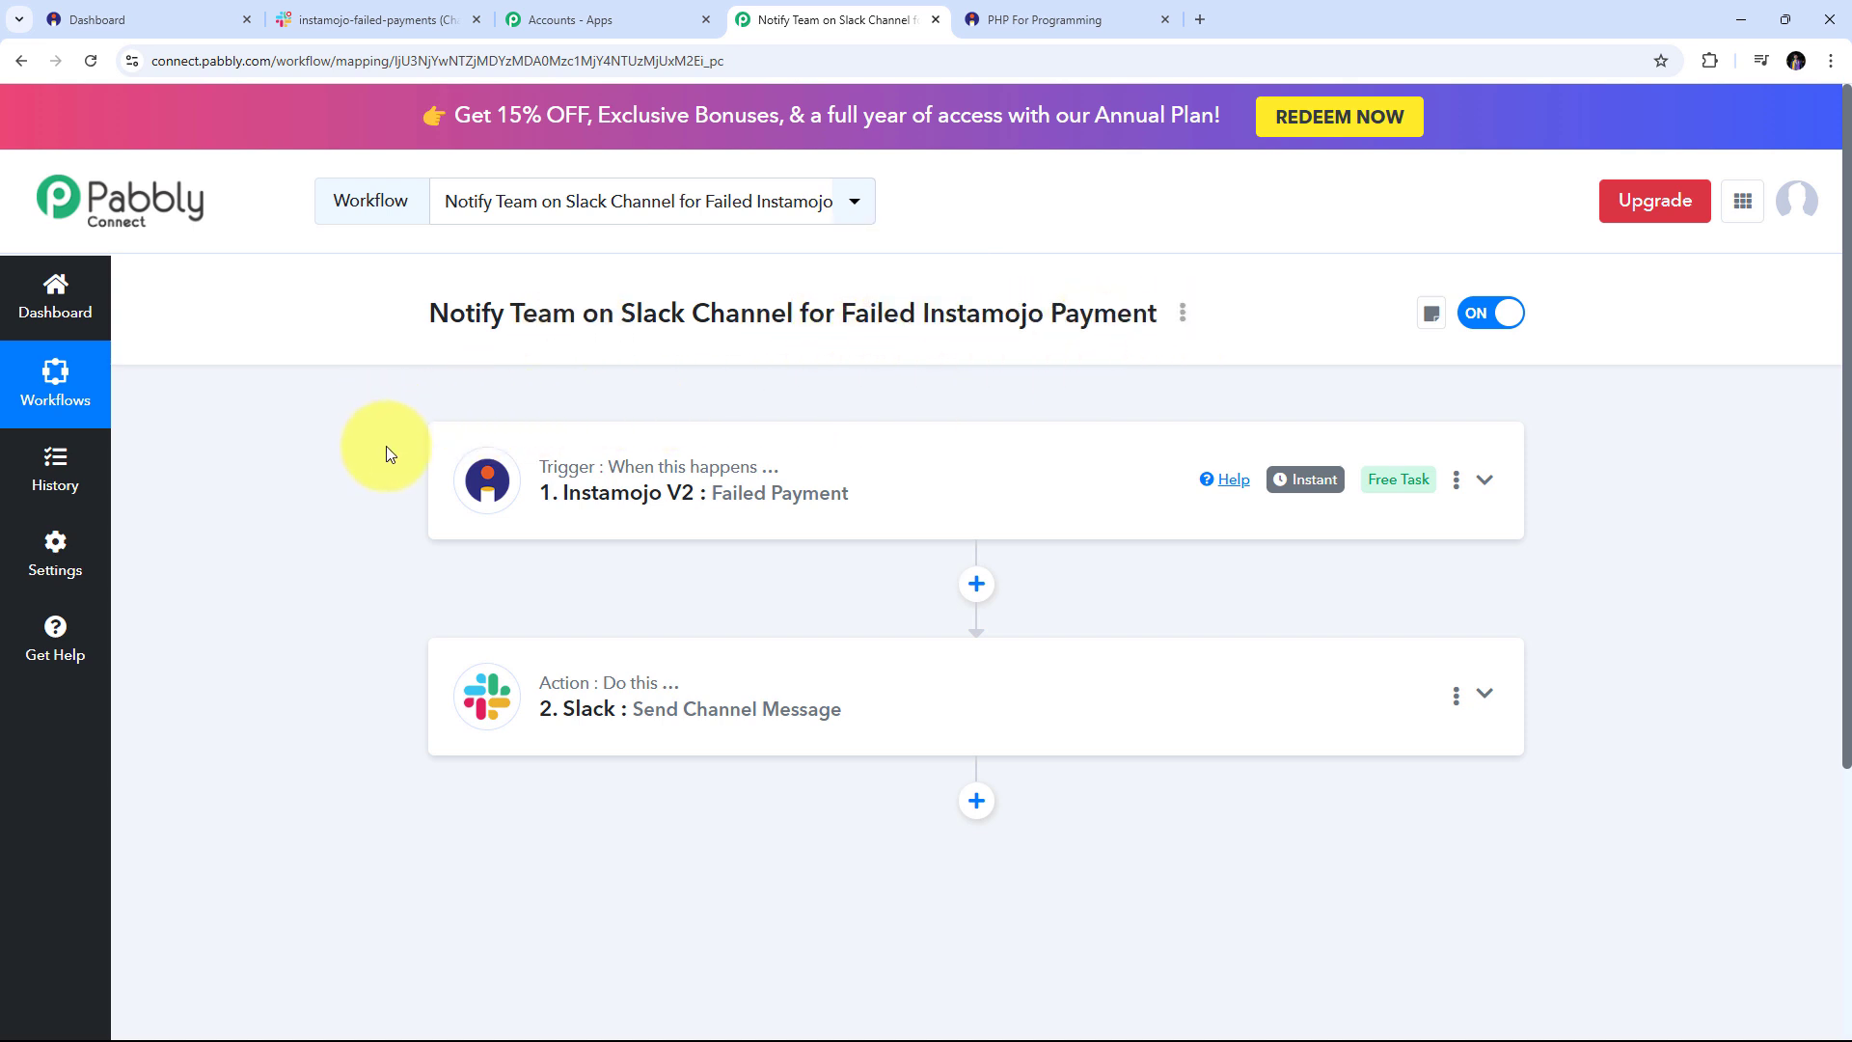
{"action": "mouse_move", "coordinate": [559, 480]}
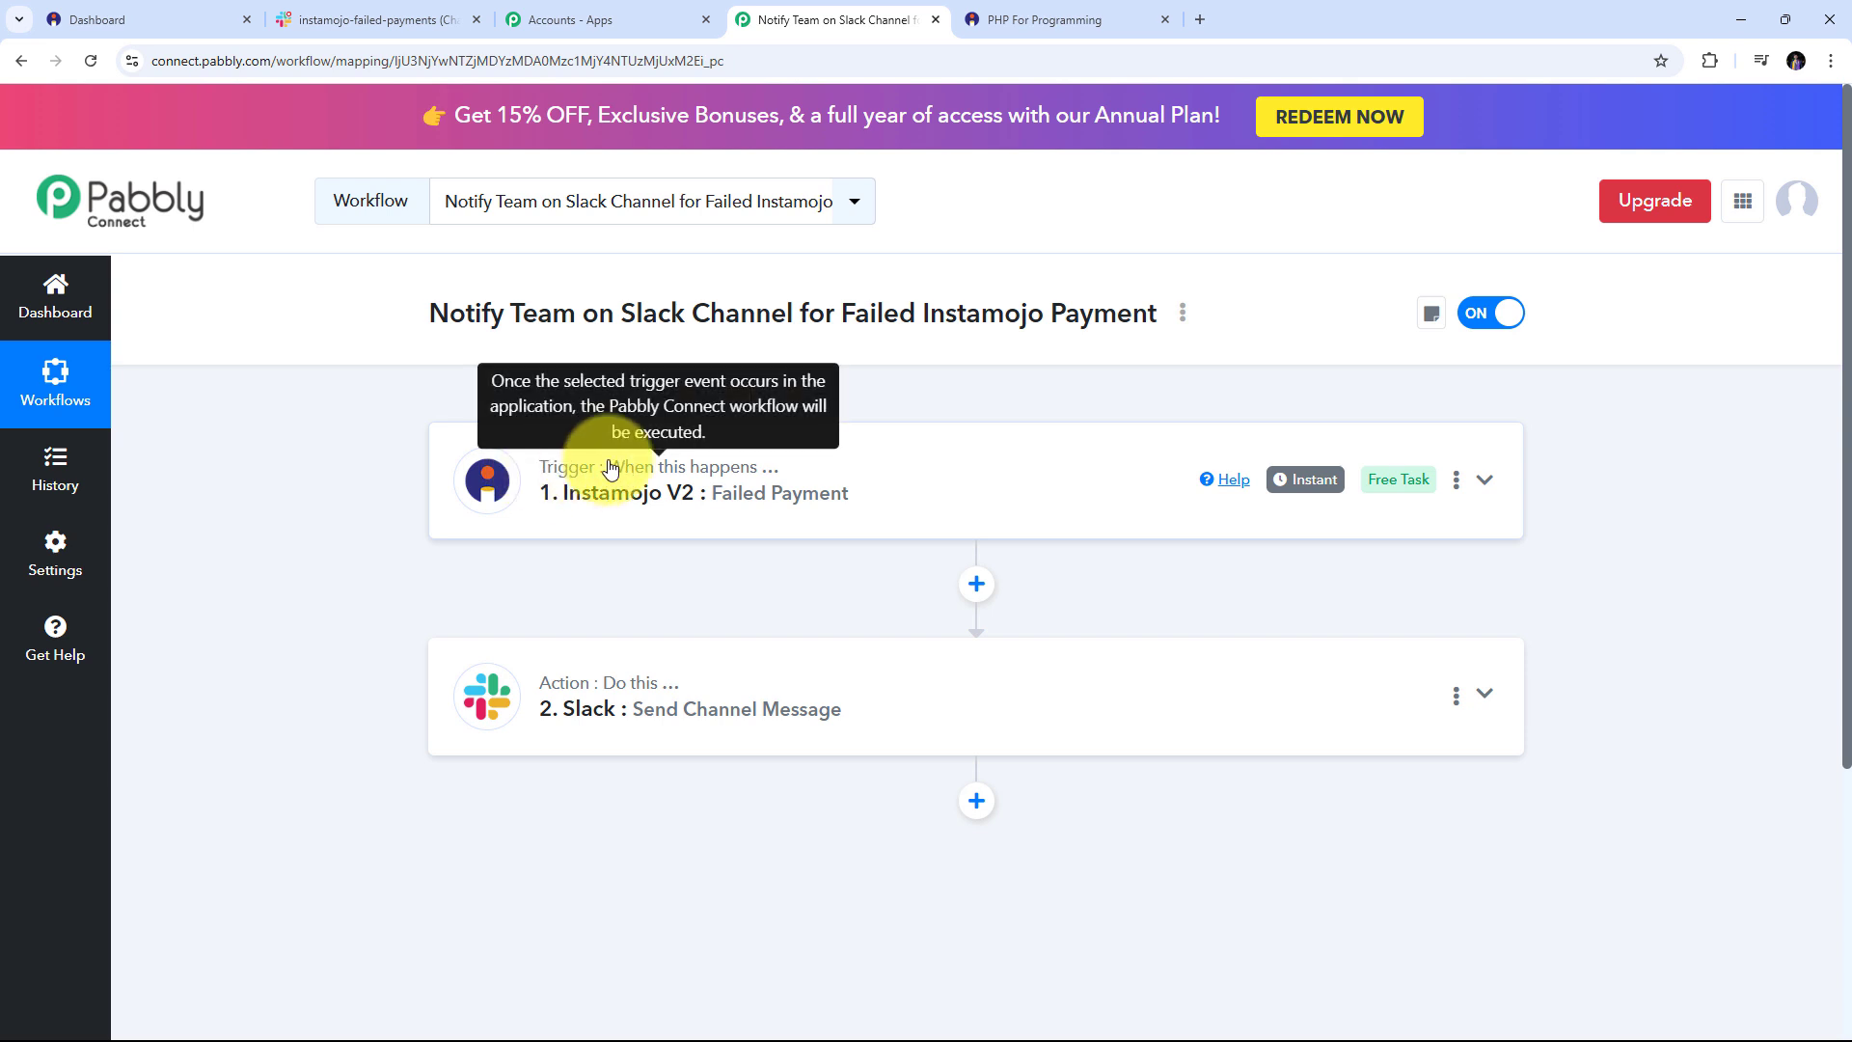